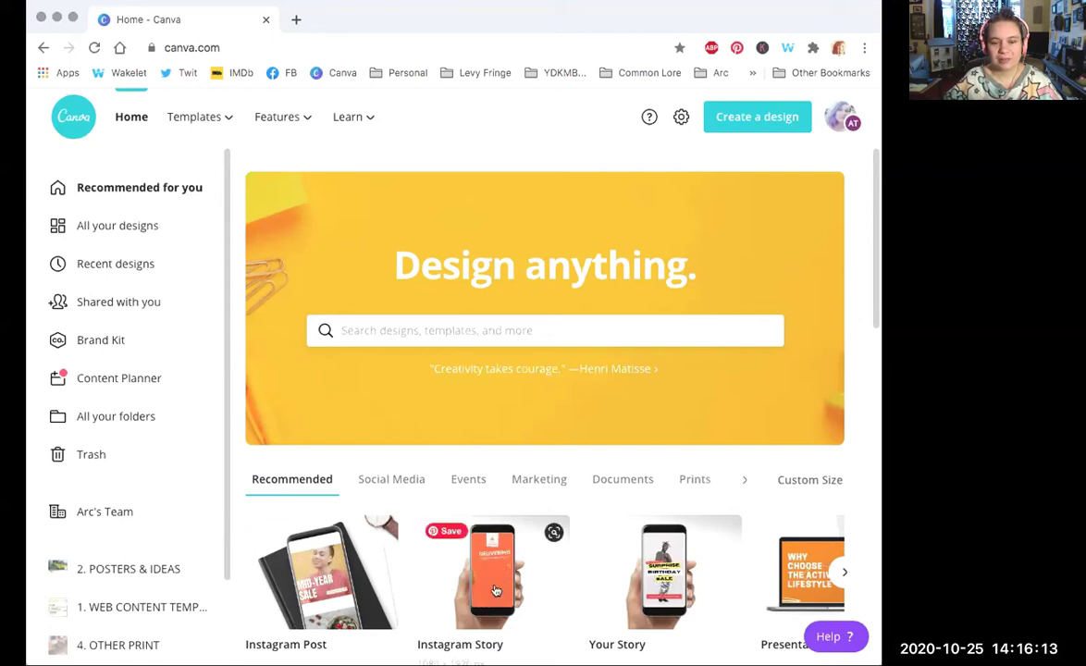
Step: Scroll around the Canva home page and reload it
left_click_drag(872, 202, 863, 250)
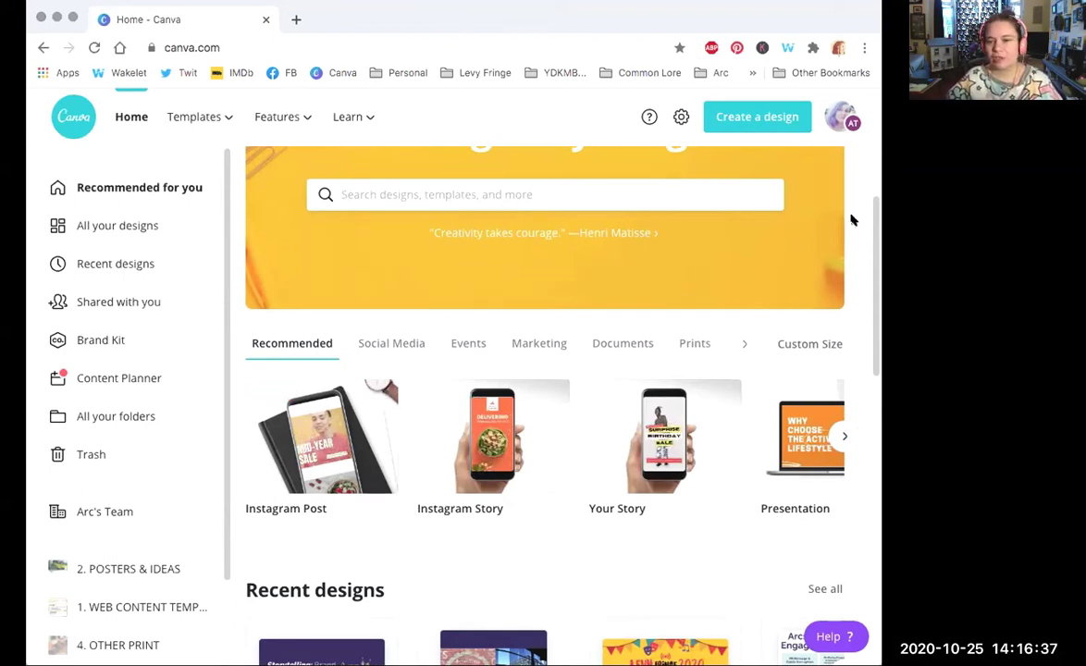
mouse_move(875, 212)
left_mouse_down()
mouse_move(875, 447)
mouse_move(868, 199)
left_mouse_up()
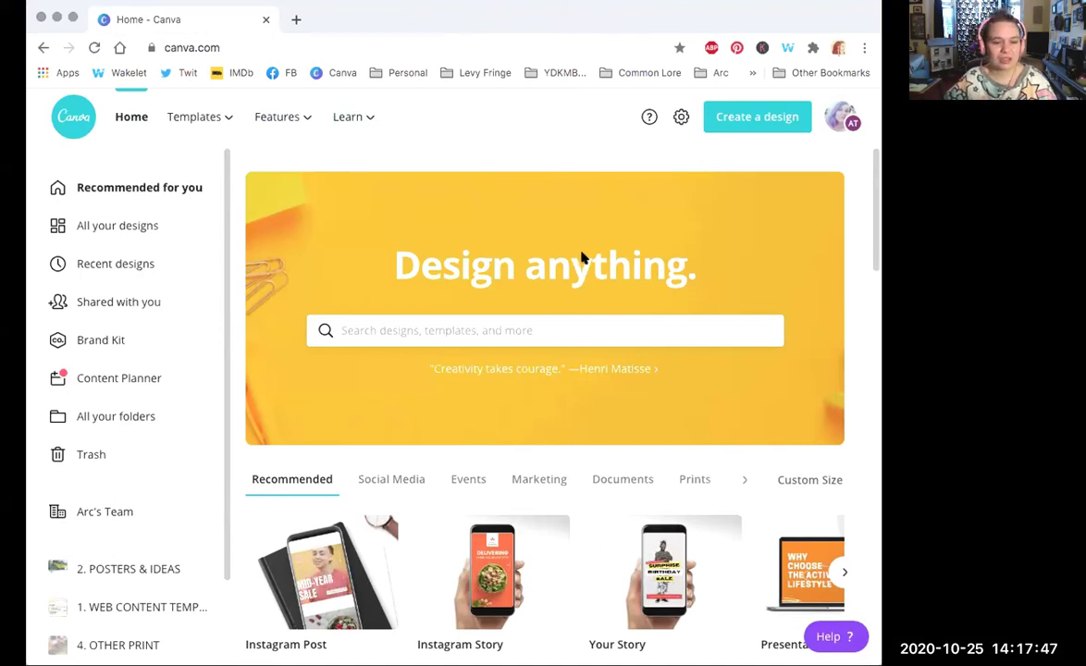
left_click_drag(875, 187, 871, 197)
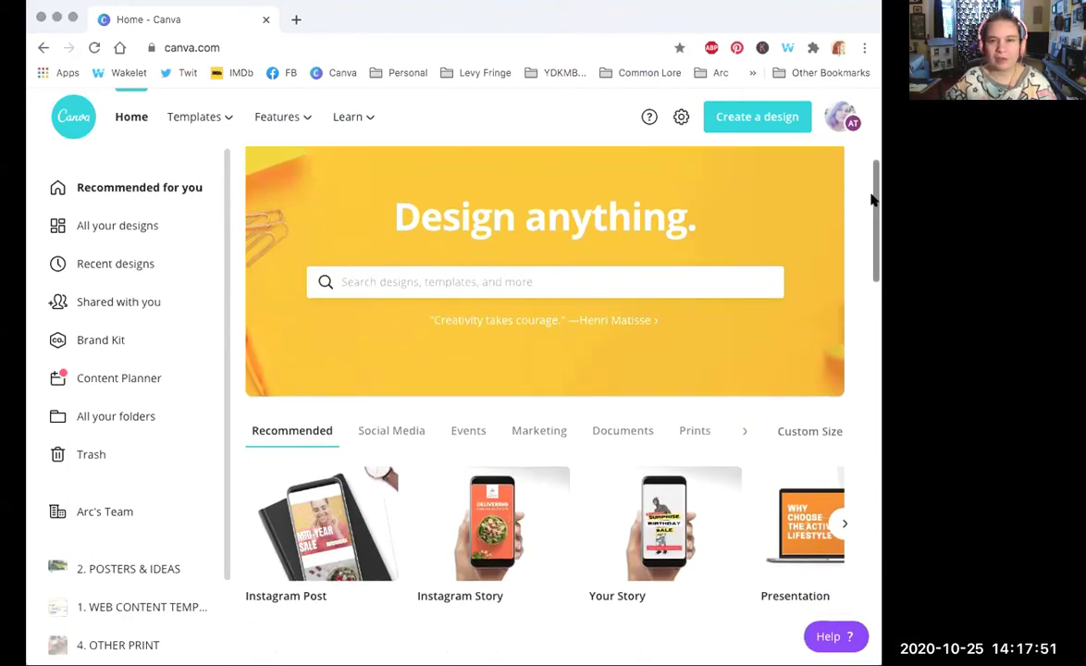
scroll(872, 175, "down", 1)
scroll(874, 169, "up", 2)
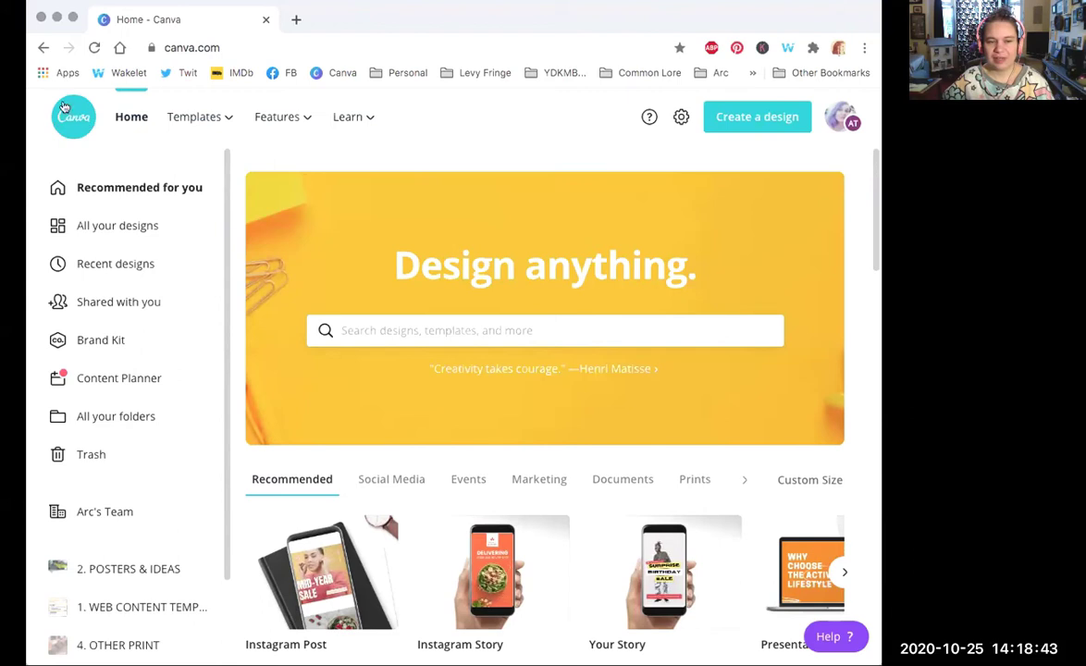
left_click(130, 120)
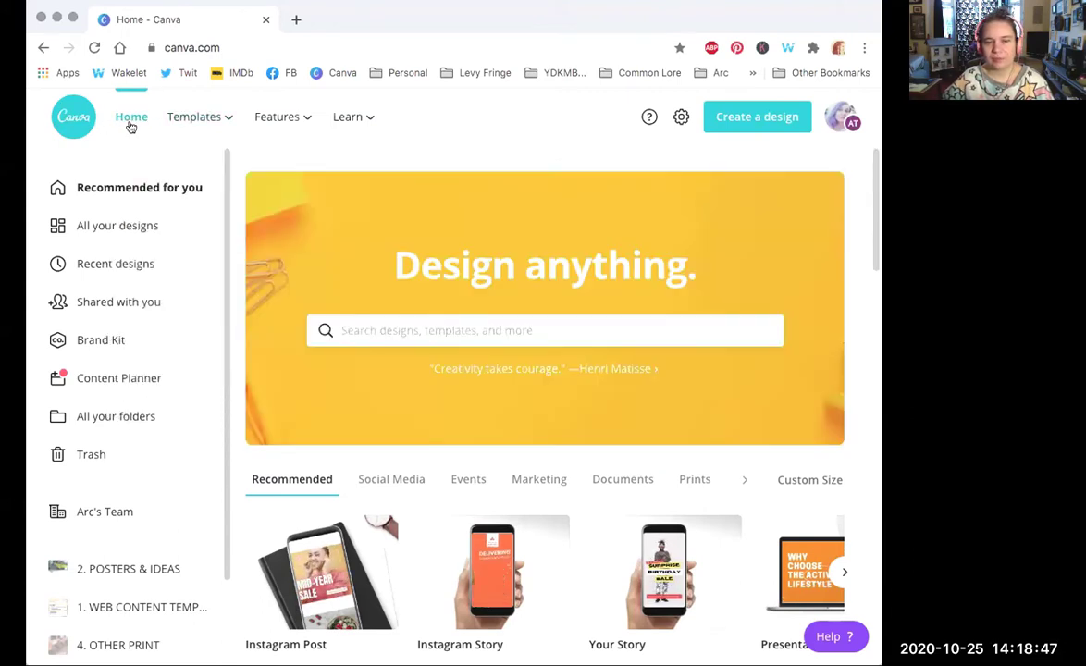
mouse_move(196, 125)
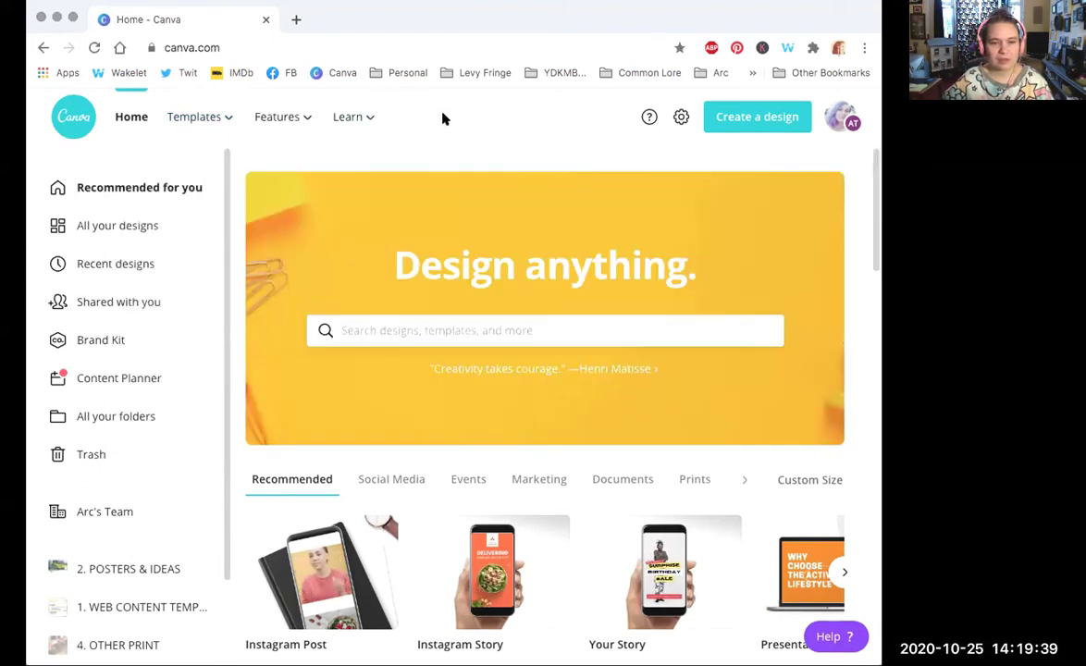
mouse_move(290, 123)
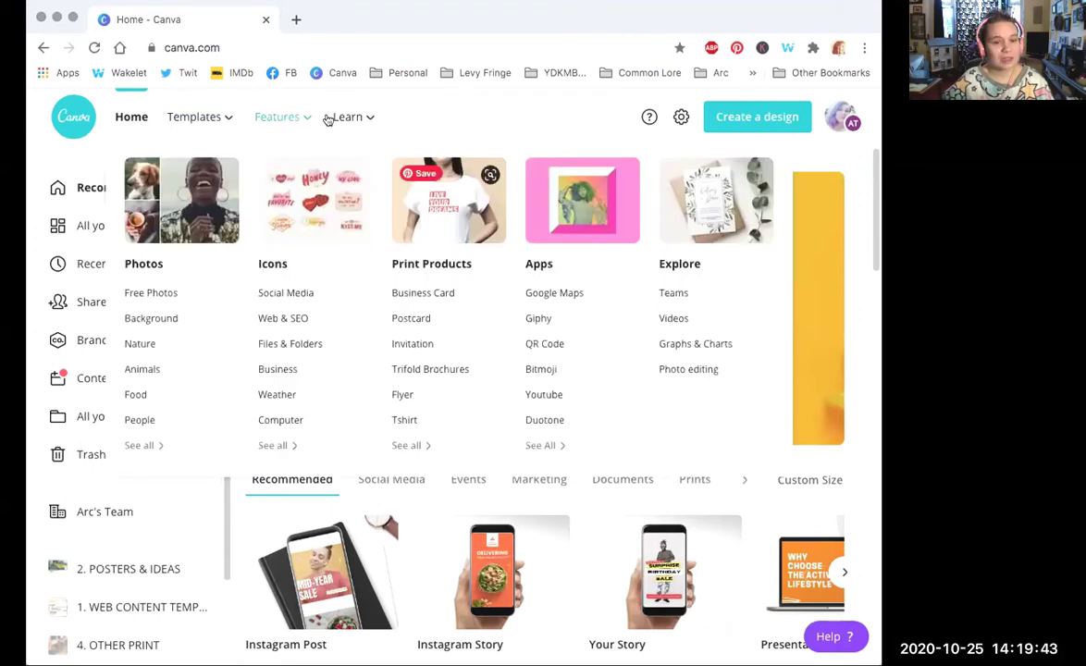
mouse_move(356, 118)
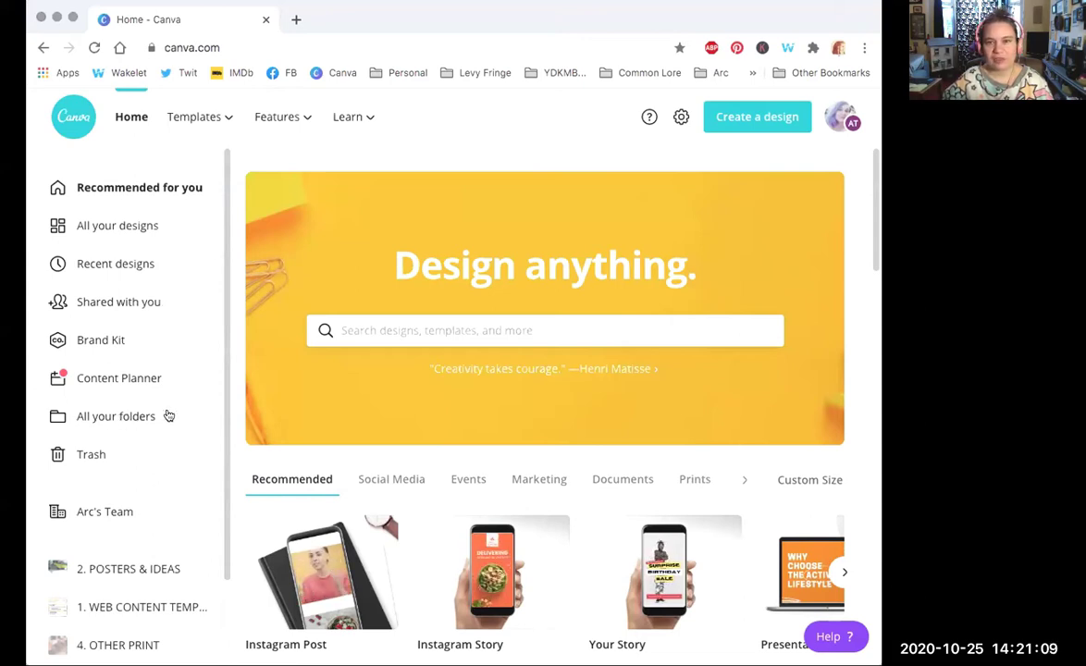
left_click_drag(222, 404, 223, 455)
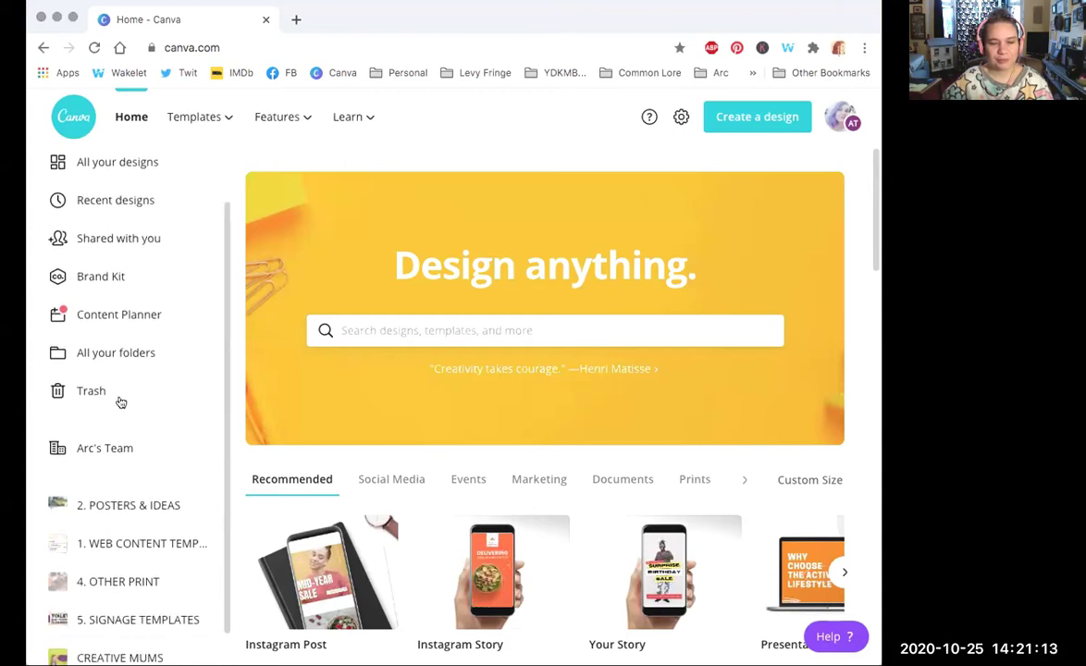
left_click_drag(226, 388, 226, 427)
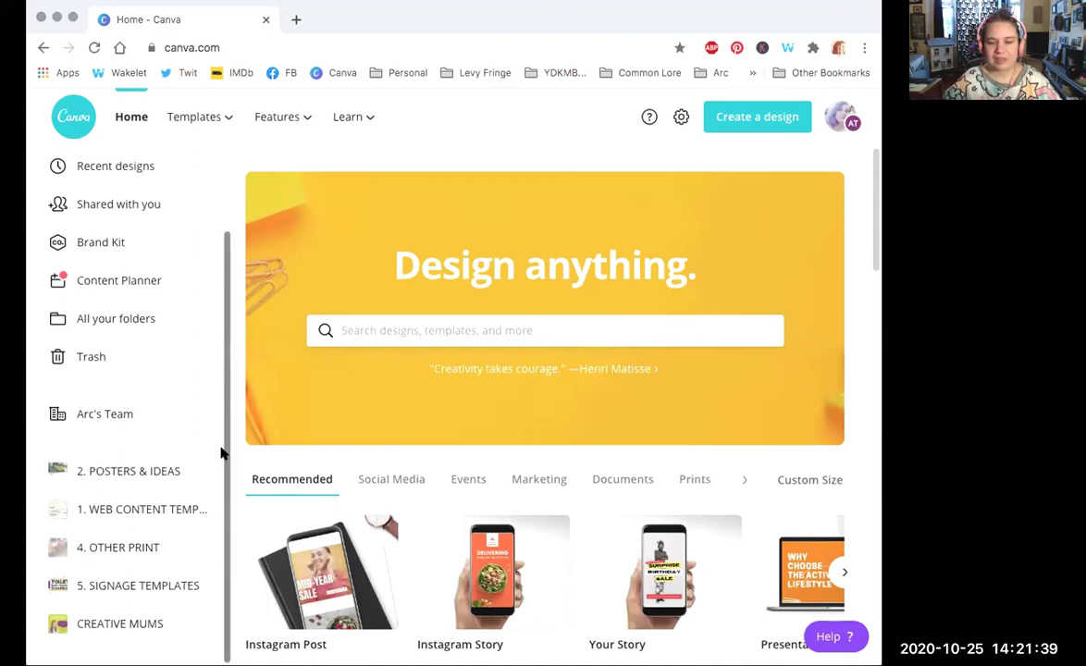
scroll(231, 316, "up", 2)
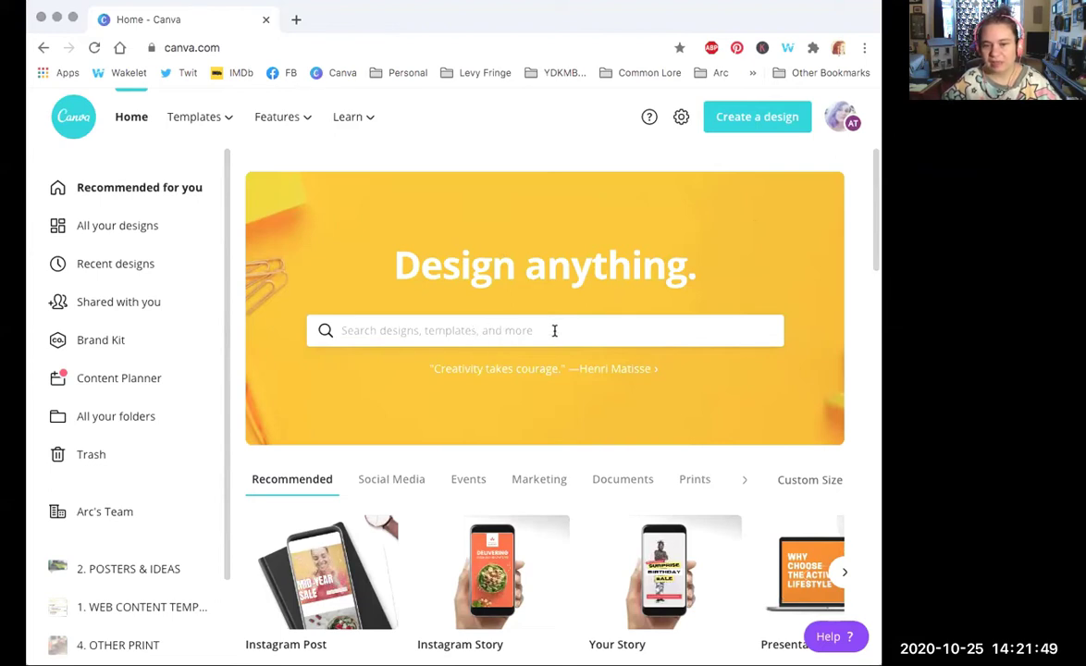
Step: Advance the Recommended carousel three times to reach Video, Card, Invitation and Flyer, then scroll down
left_click_drag(875, 201, 875, 266)
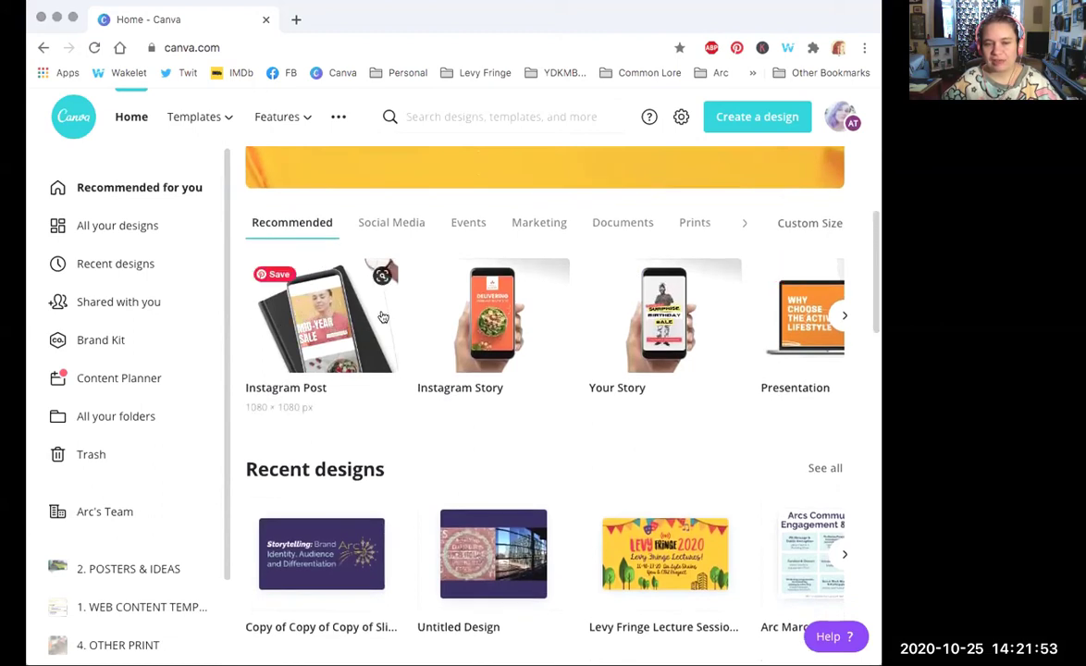
left_click(843, 316)
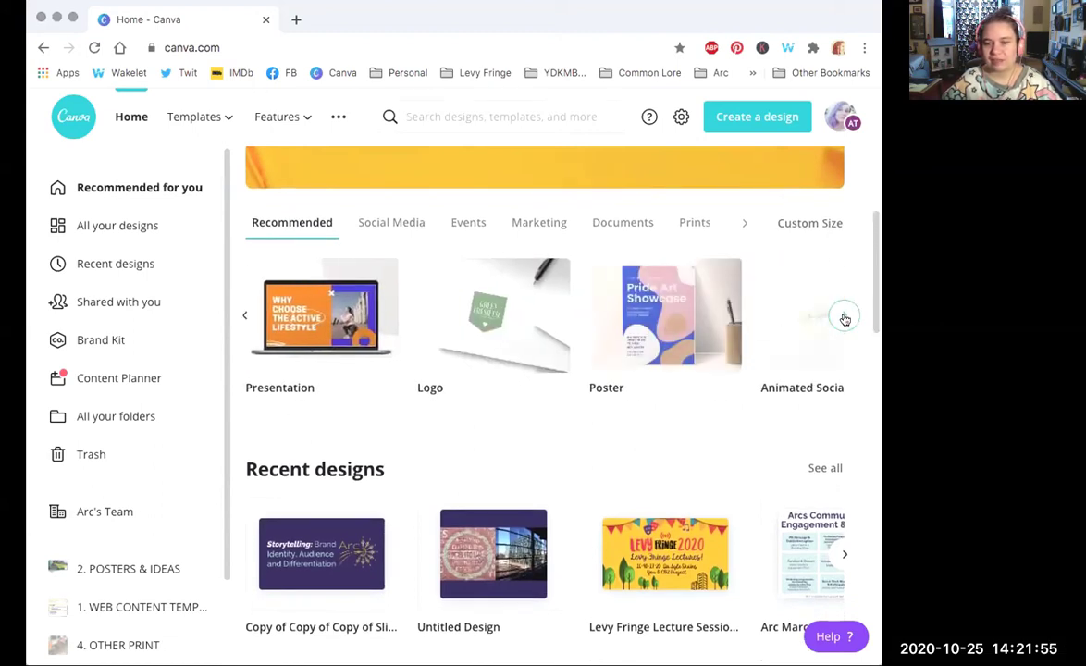
left_click(842, 317)
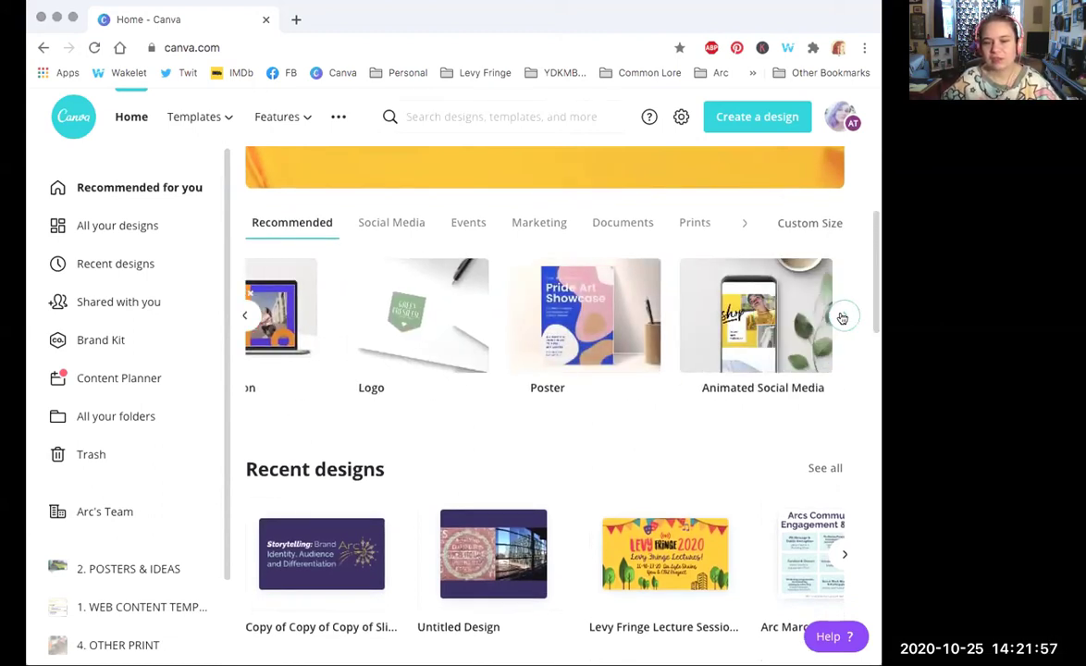
left_click(843, 317)
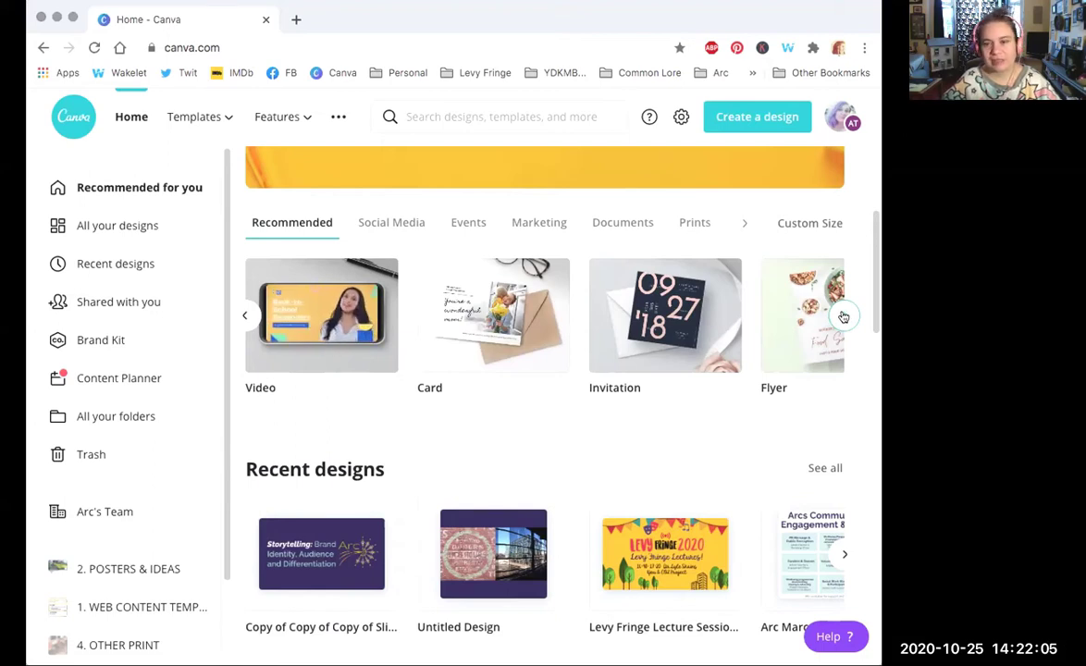
left_click_drag(877, 292, 867, 351)
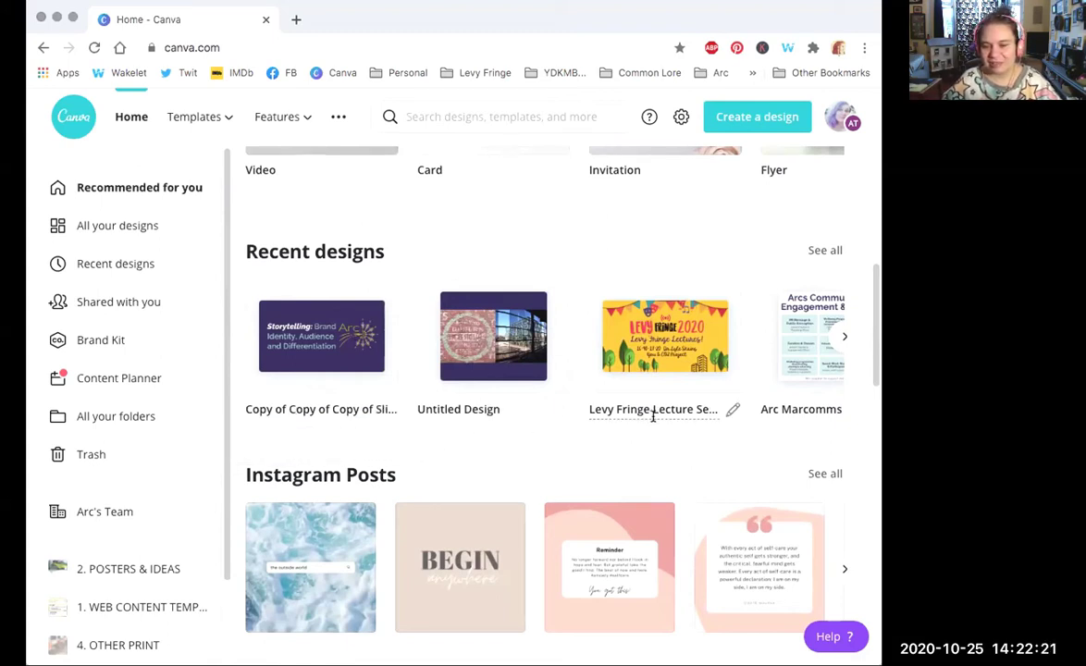
Step: Advance Recent designs to Arc Marcomms, BRAND NEW! and Lake District, then scroll to the Logos and Posters rows
left_click(843, 336)
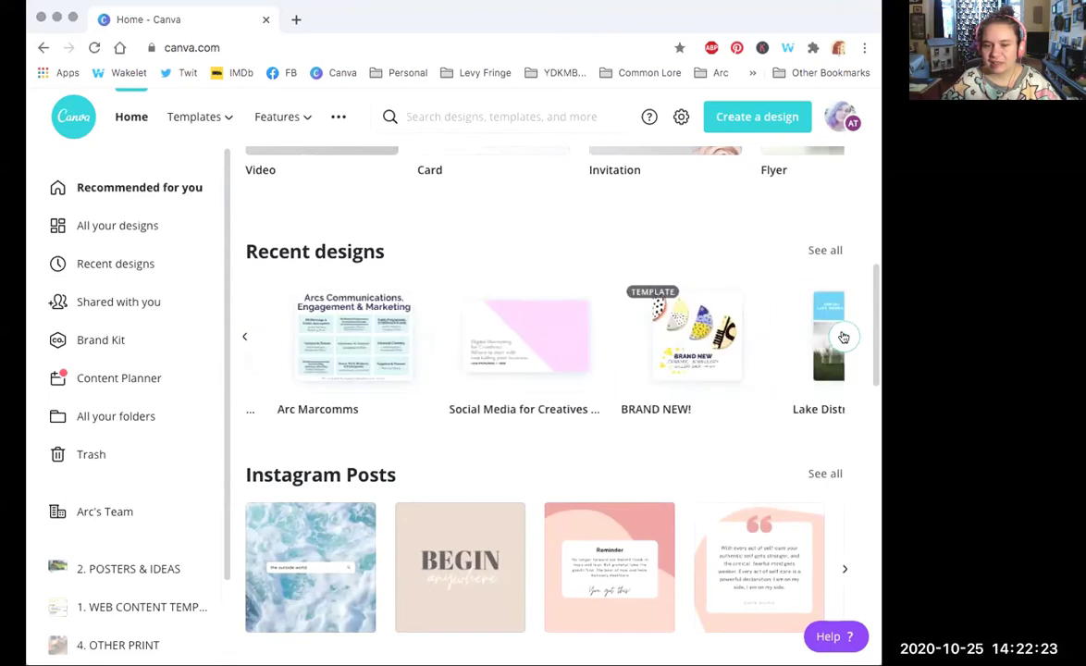
left_click(476, 410)
left_click_drag(874, 339, 873, 467)
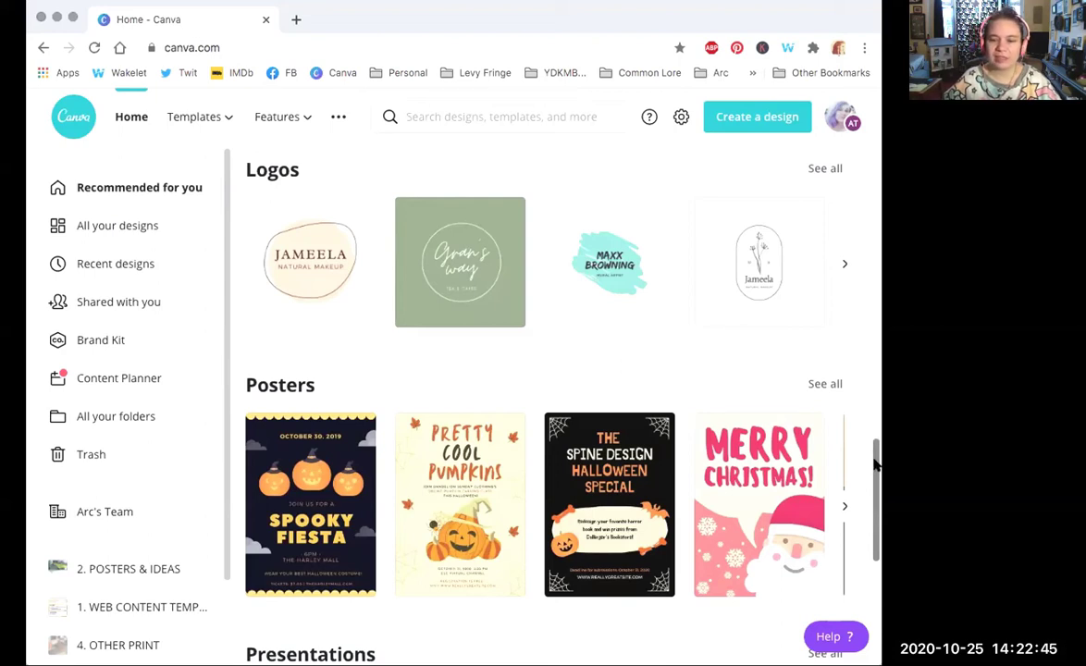
scroll(876, 462, "down", 5)
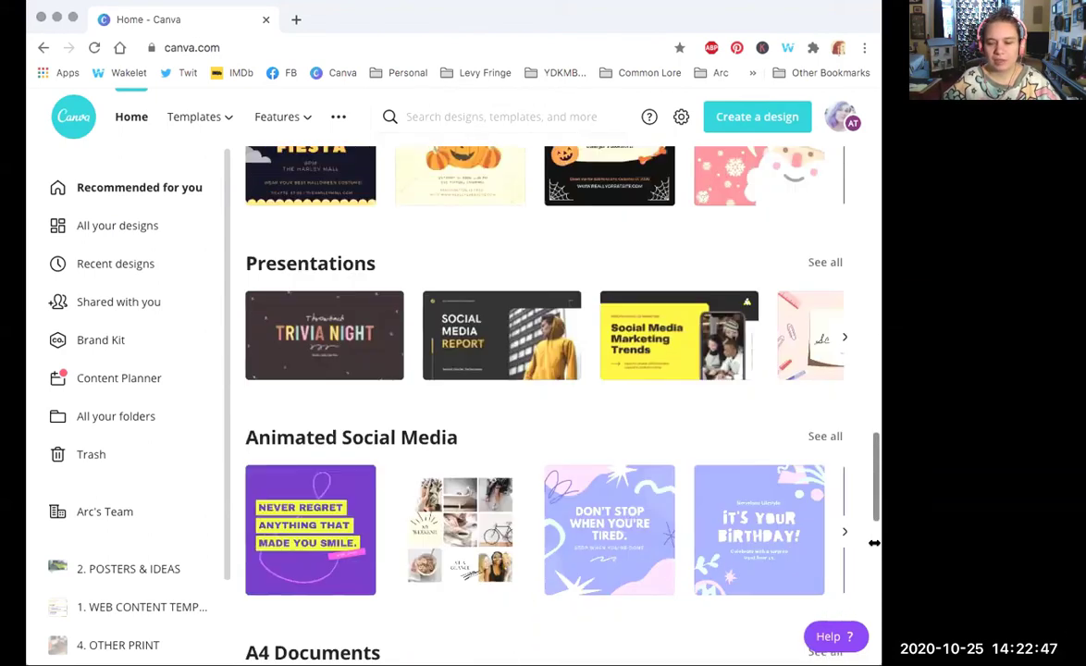
scroll(876, 462, "down", 3)
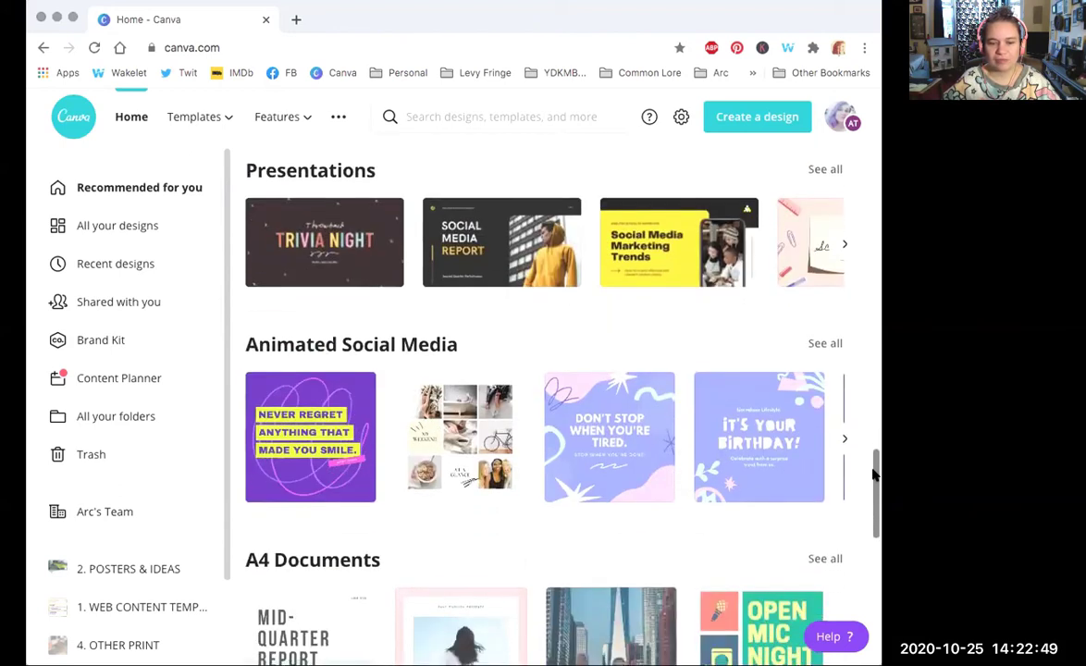
scroll(874, 479, "down", 1)
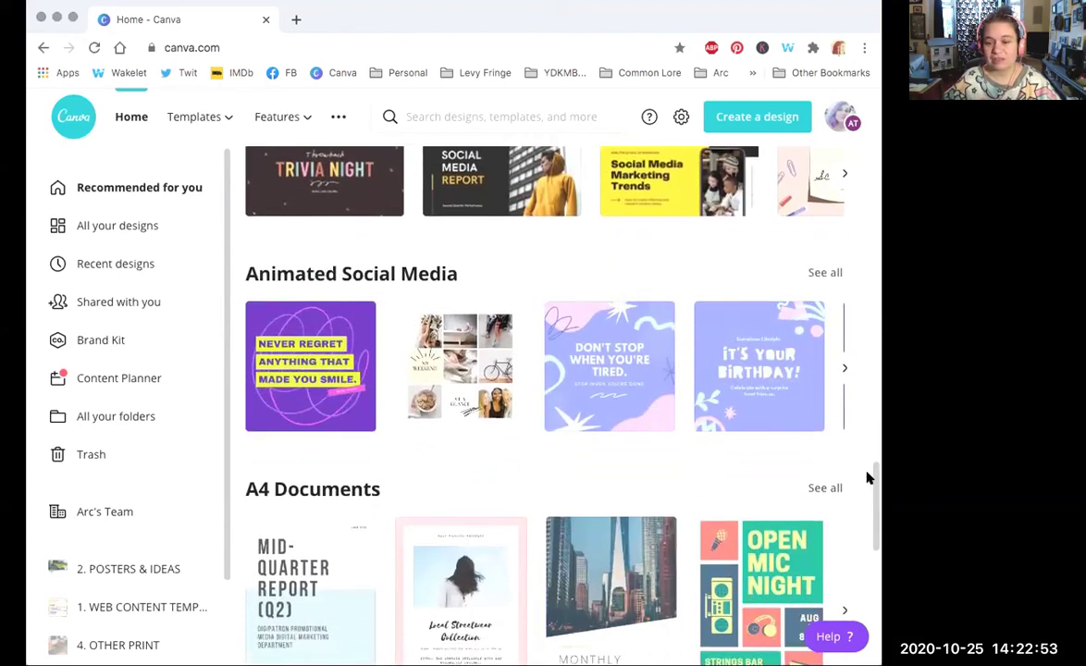
left_click_drag(876, 475, 870, 140)
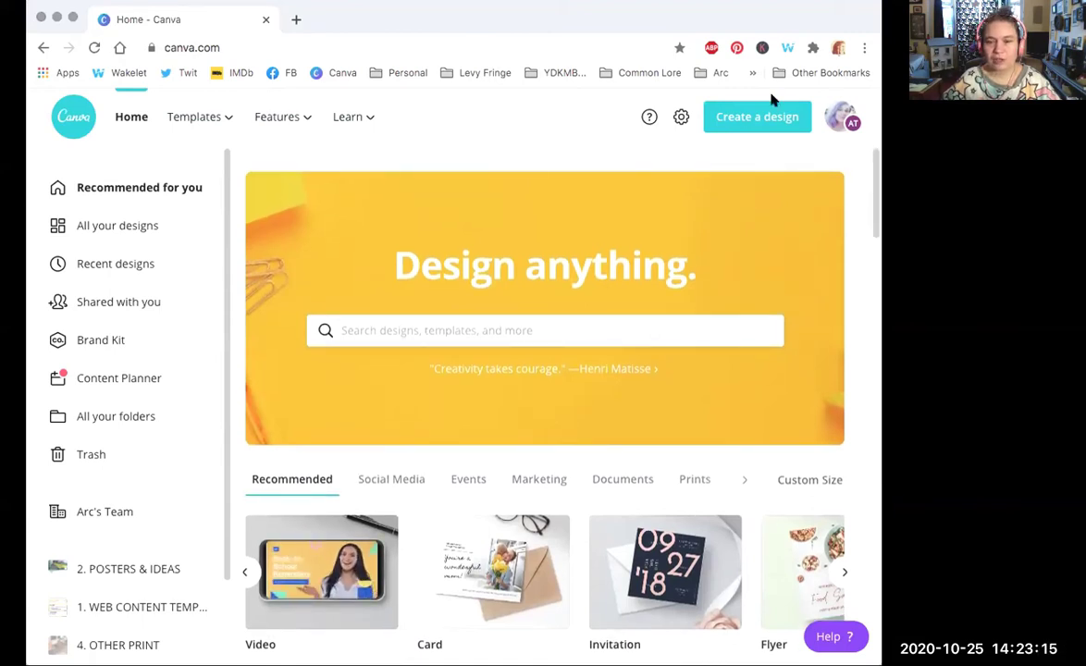
Step: Open the Create a design menu at the top right of the home page
left_click(741, 119)
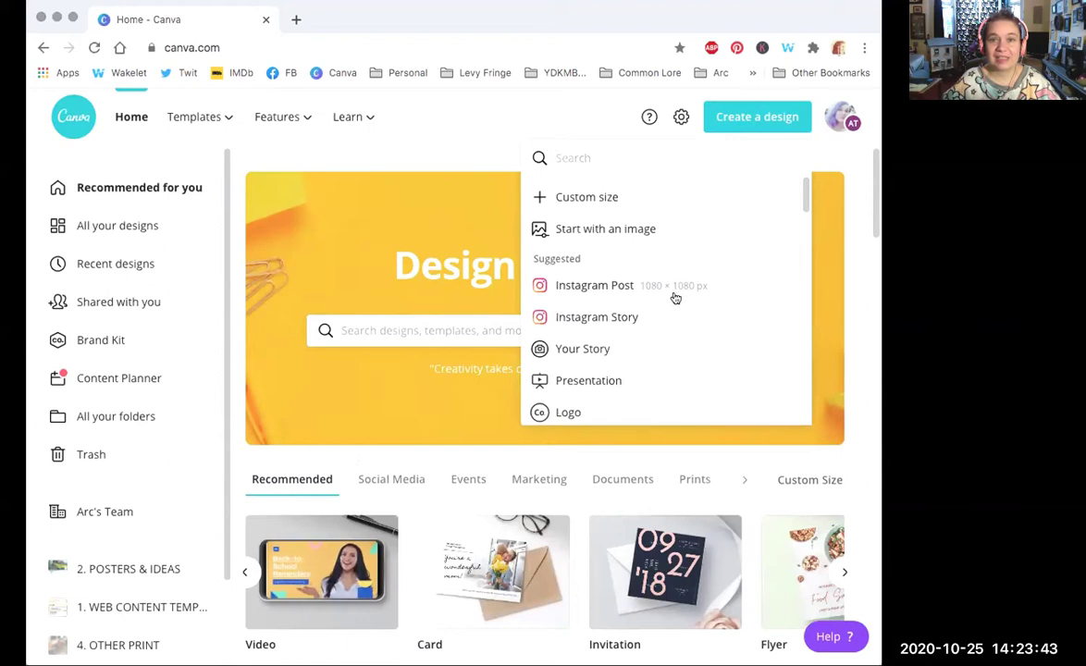
Step: Start a blank 1080 × 1080 px Instagram Post from the Suggested list
left_click(586, 293)
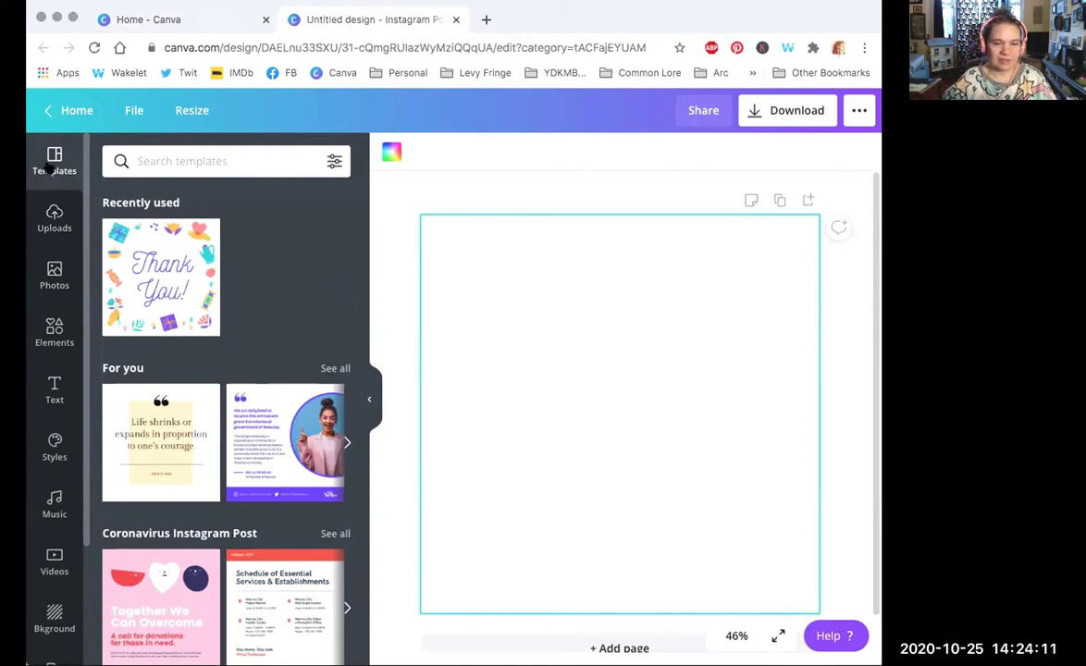
Step: Look through previously uploaded images, then switch to the stock Photos library
scroll(364, 250, "down", 4)
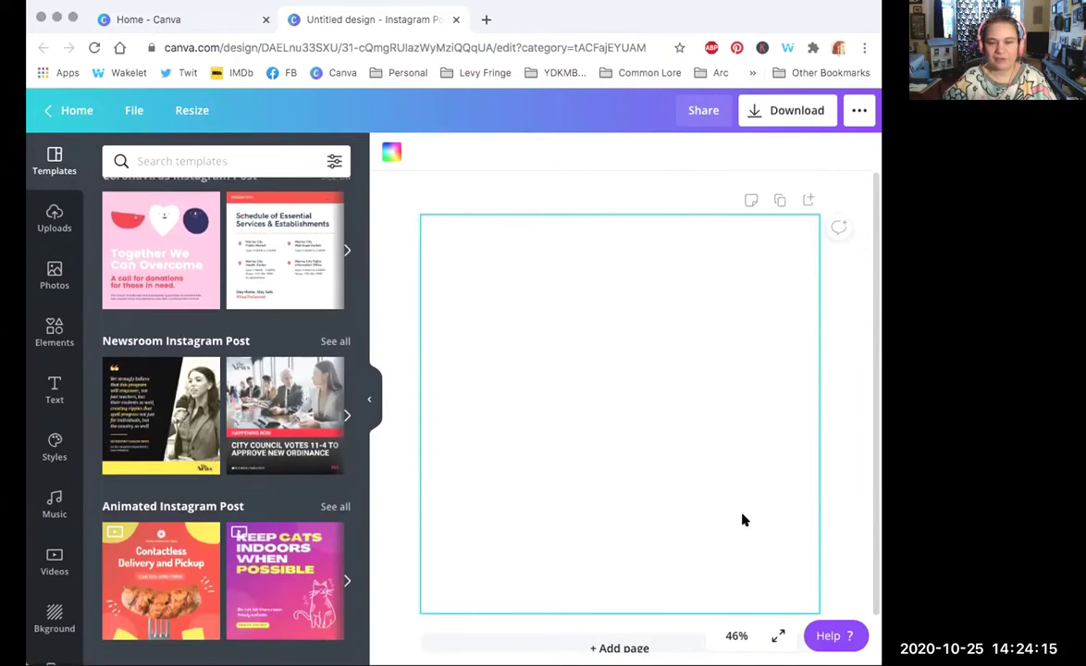
scroll(357, 377, "down", 9)
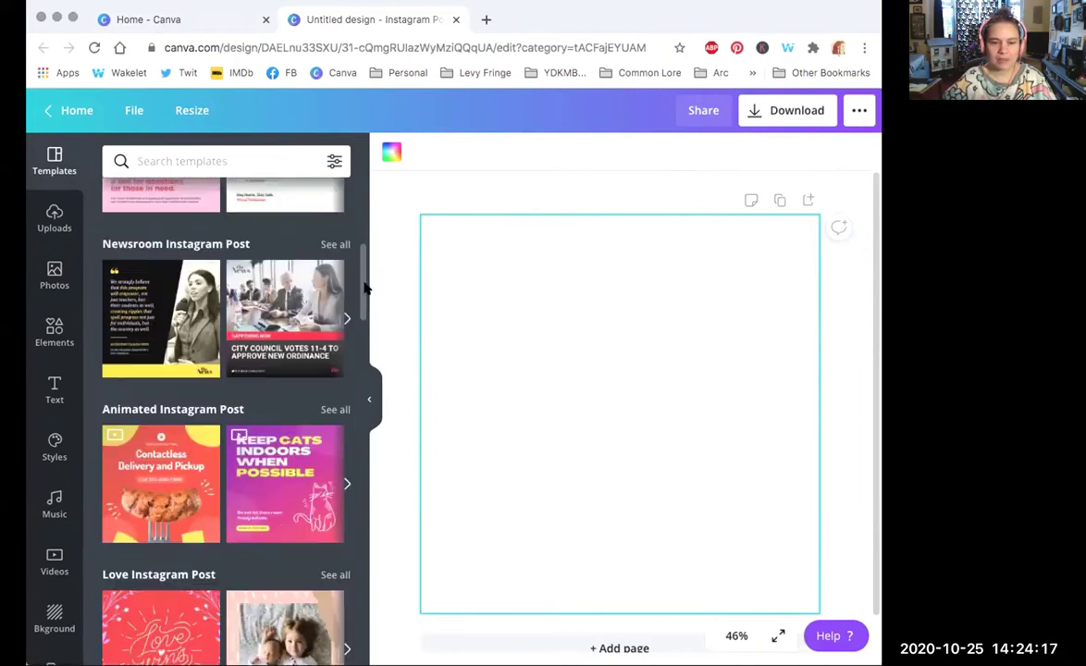
scroll(358, 384, "down", 3)
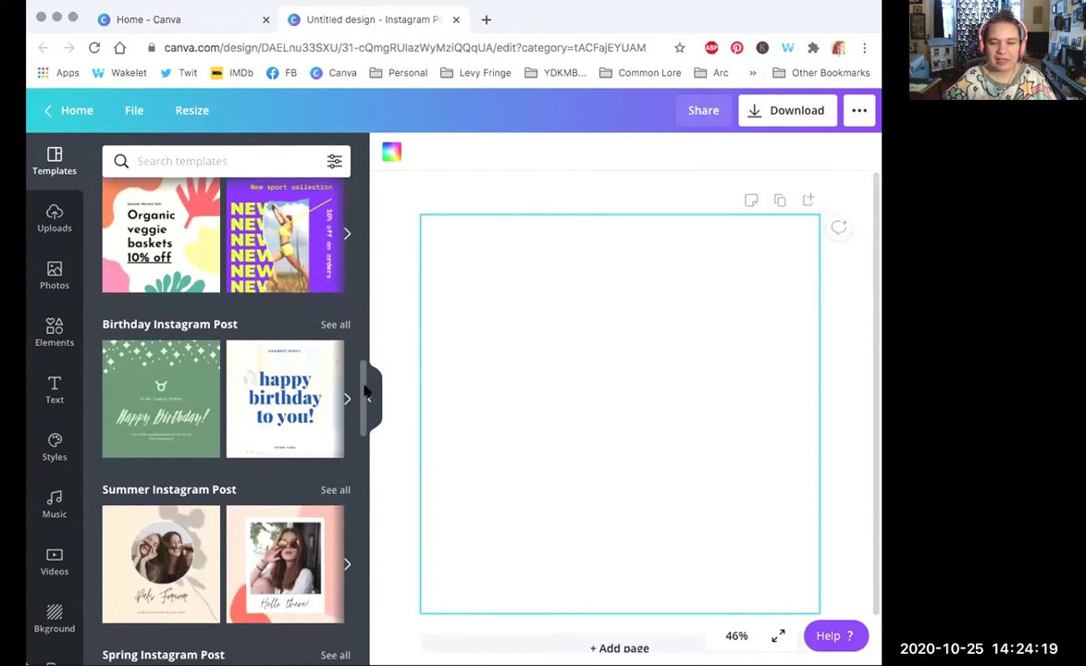
left_click_drag(363, 396, 363, 158)
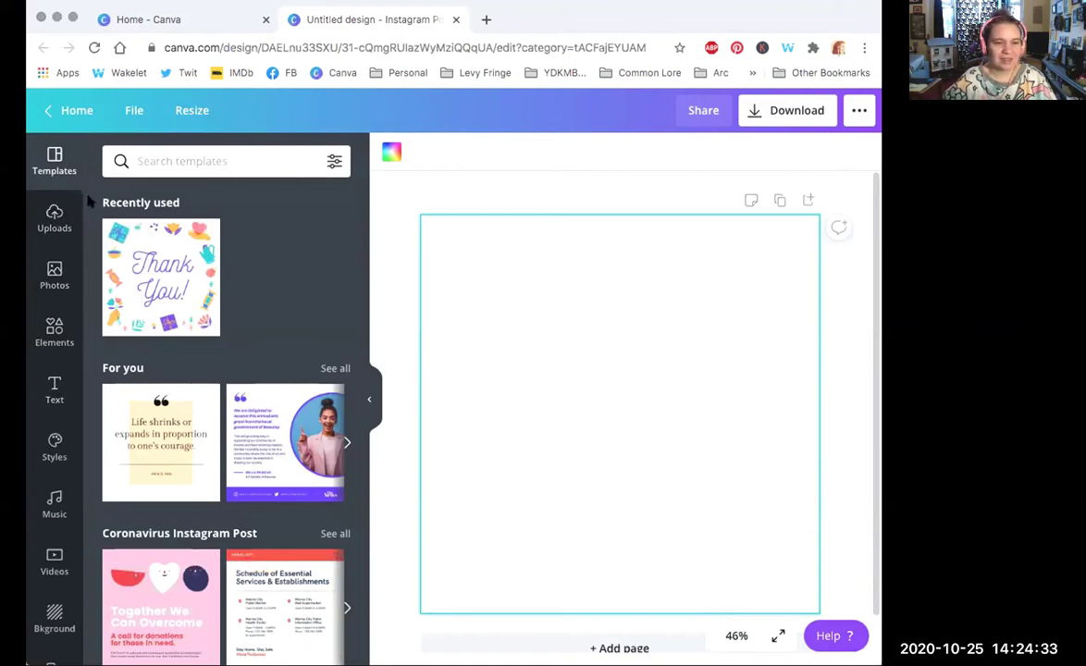
left_click(55, 218)
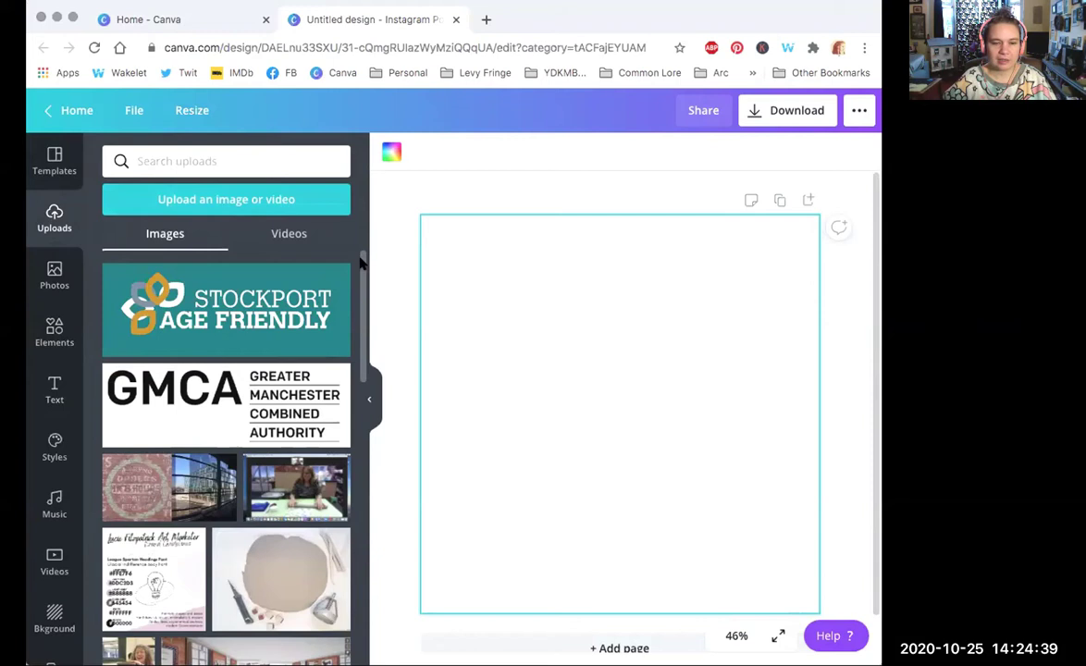
scroll(361, 263, "down", 1)
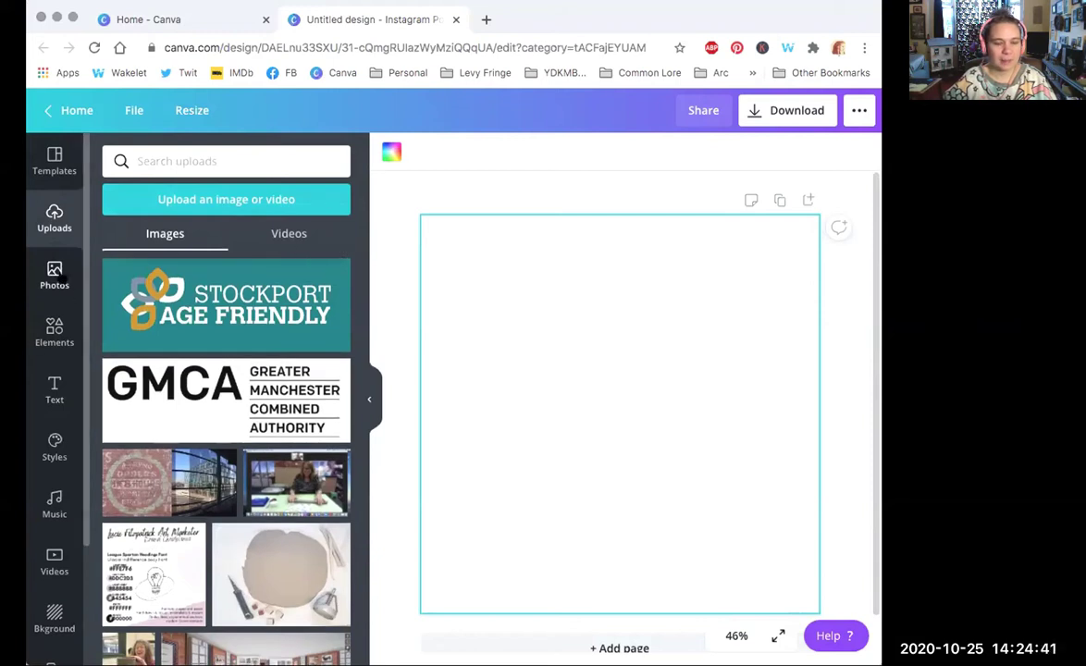
left_click(56, 270)
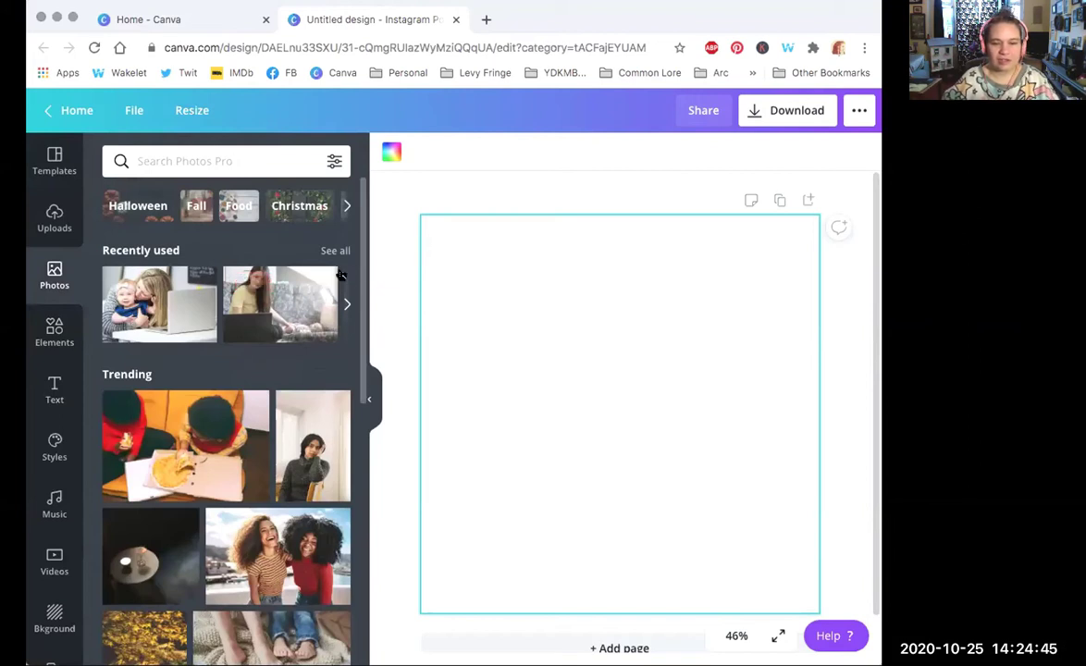
scroll(359, 277, "down", 5)
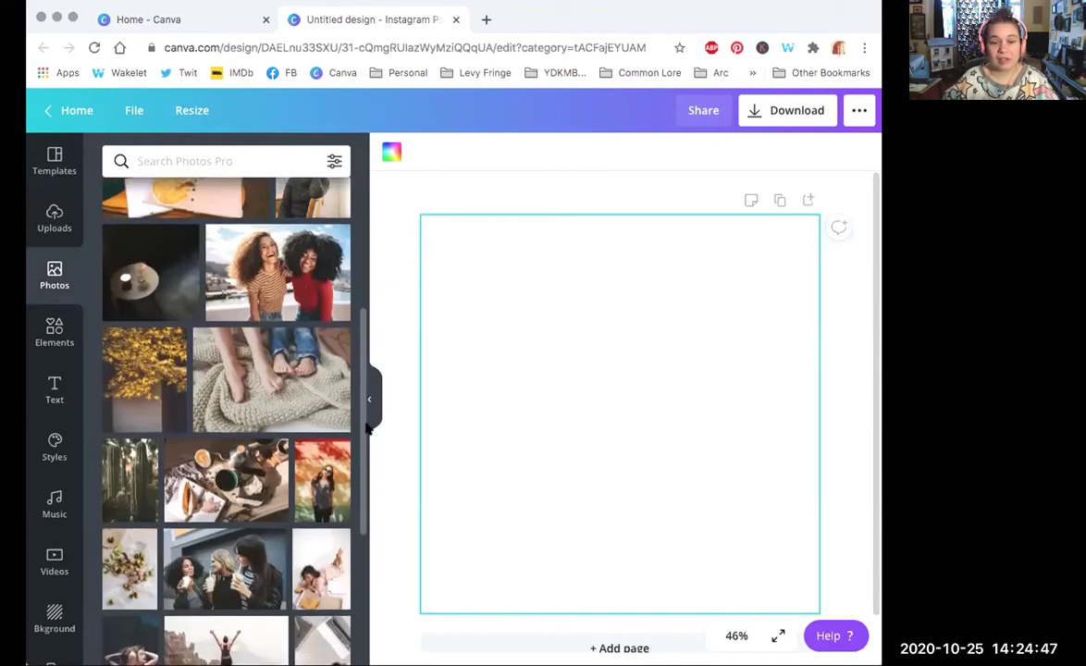
scroll(359, 462, "down", 1)
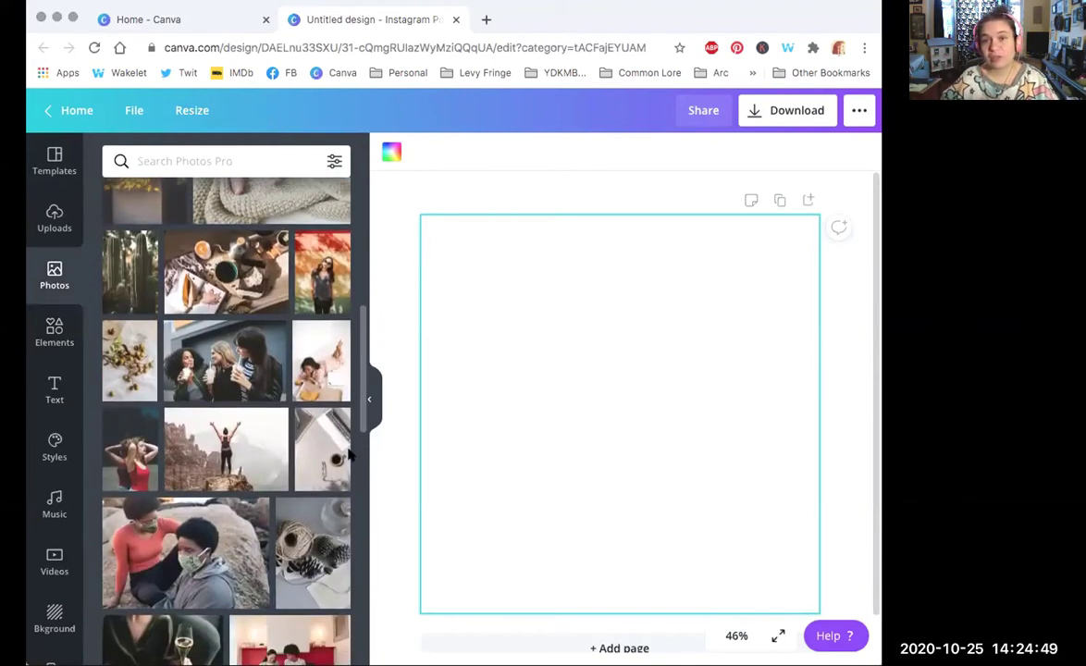
left_click_drag(364, 374, 373, 457)
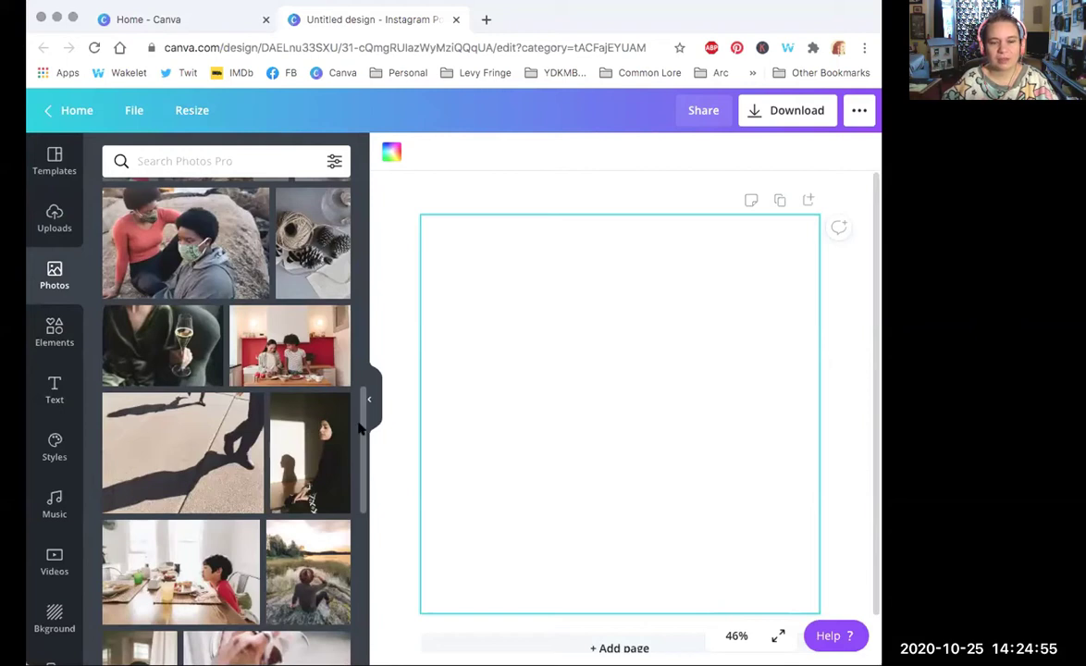
left_click_drag(356, 427, 366, 507)
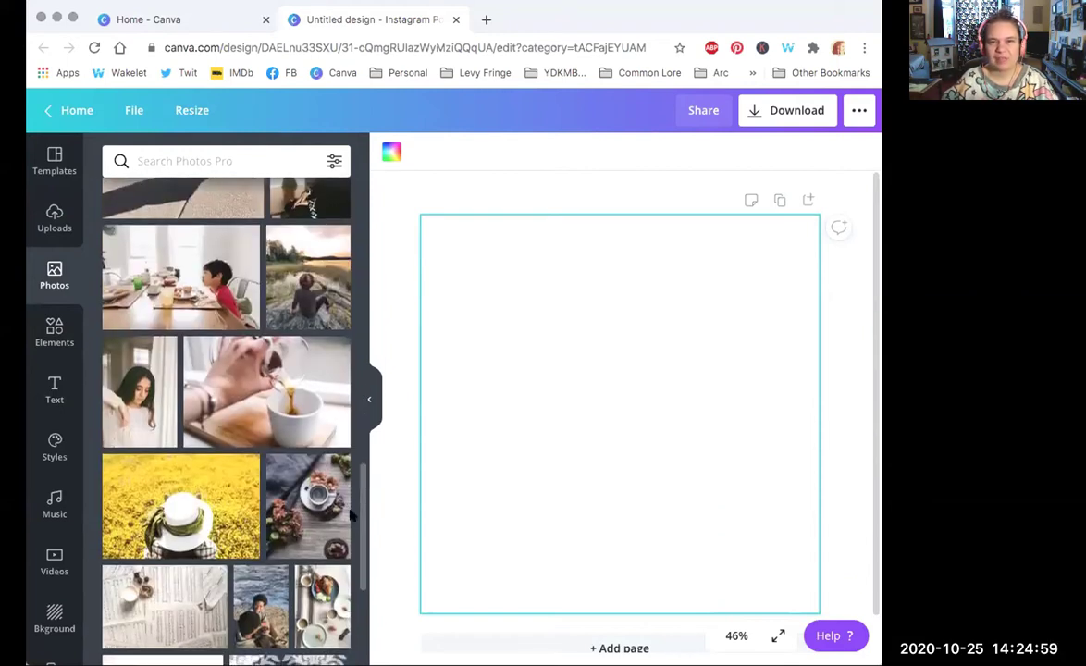
left_click_drag(361, 490, 368, 521)
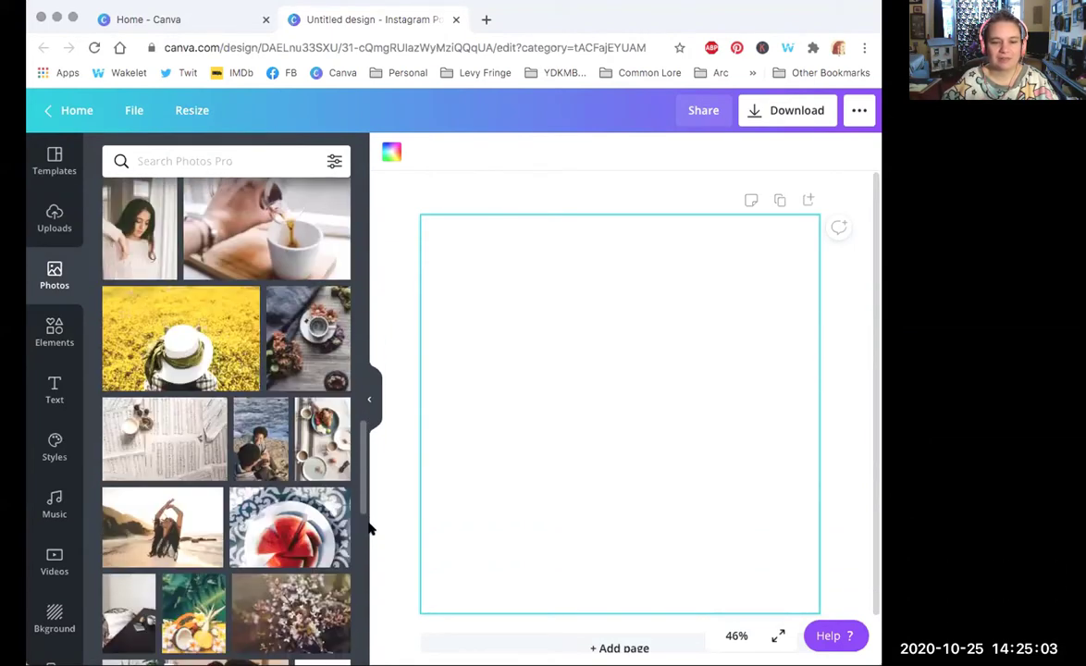
Step: Add the coffee-cup-among-flowers photo and stretch it to cover the whole square page
left_click(284, 347)
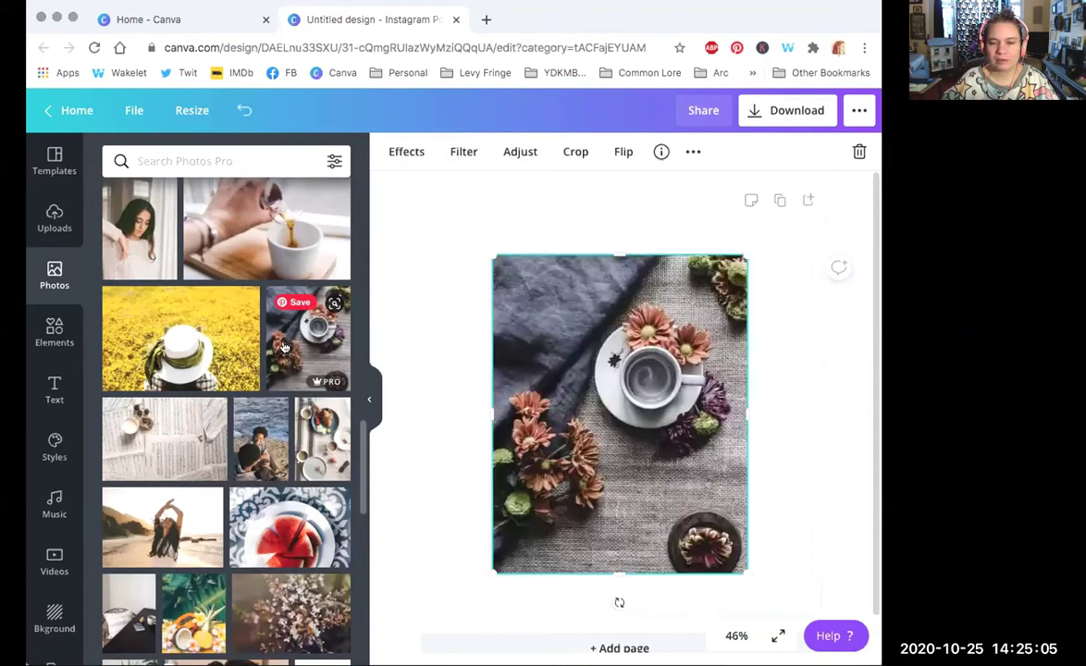
left_click_drag(543, 370, 473, 281)
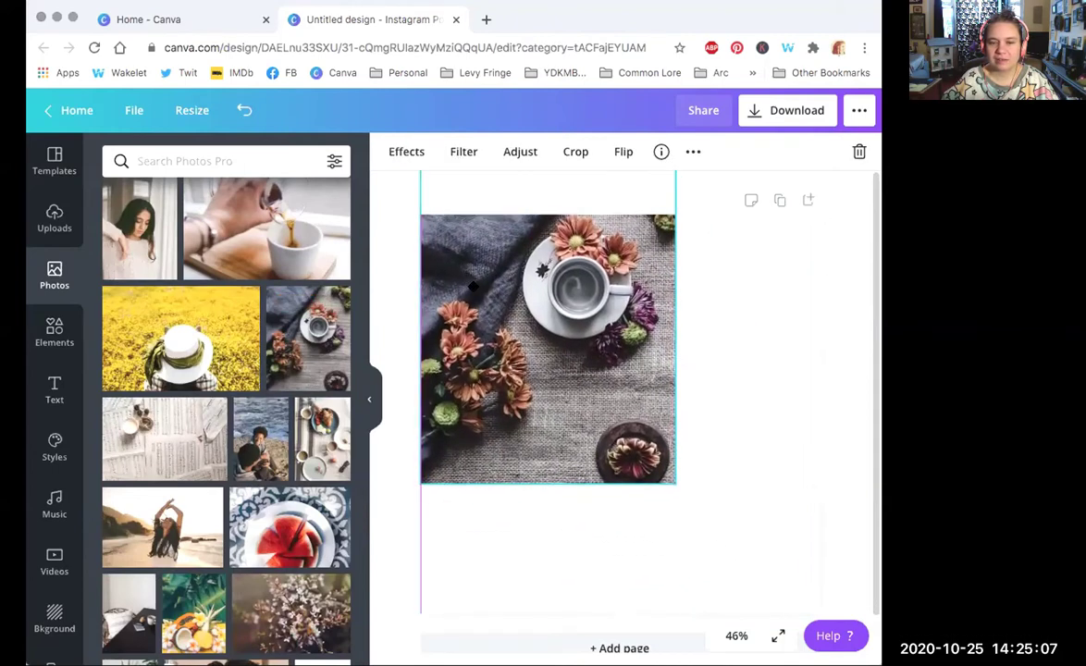
left_click_drag(676, 482, 835, 653)
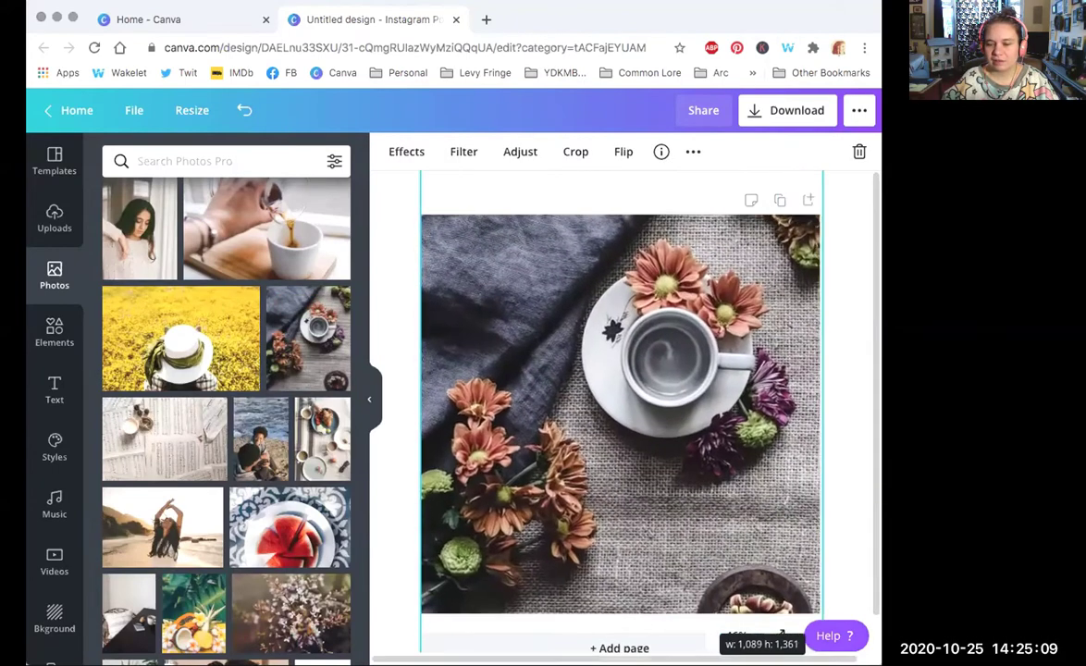
left_click(384, 277)
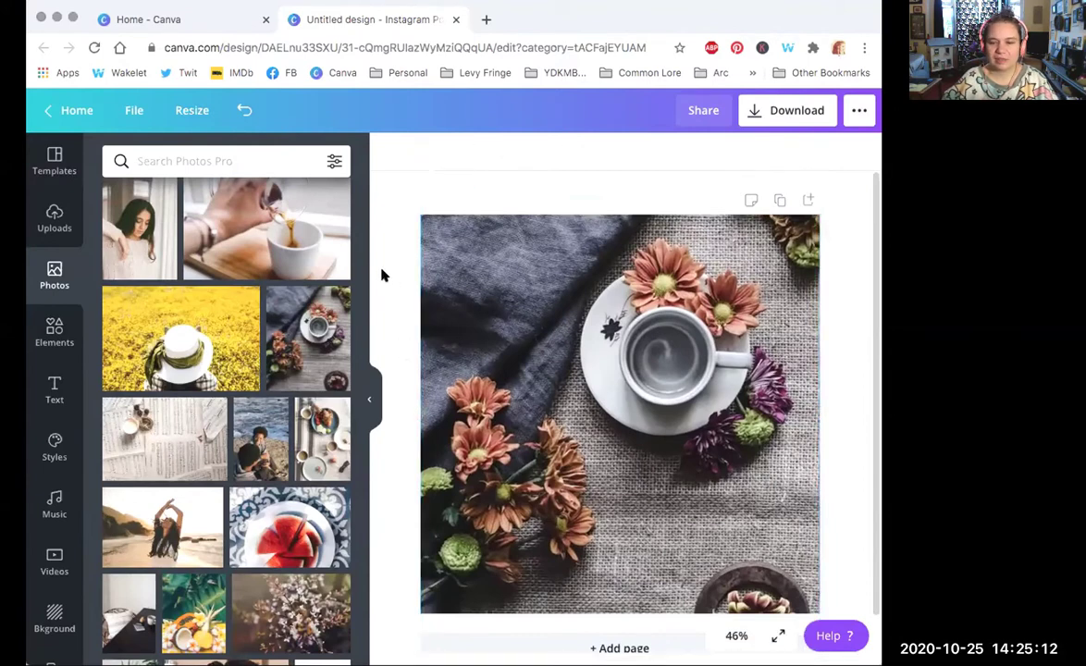
Step: Open Elements and scroll through its Lines, Shapes, Frames and Stickers sections
left_click(53, 331)
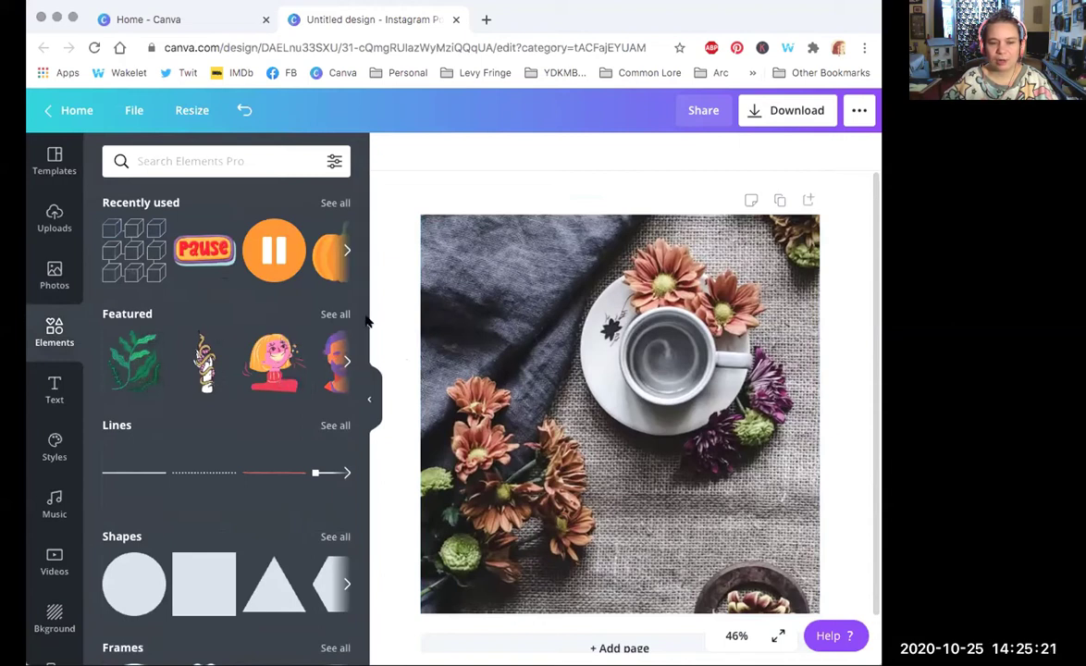
scroll(363, 361, "down", 2)
scroll(364, 361, "down", 1)
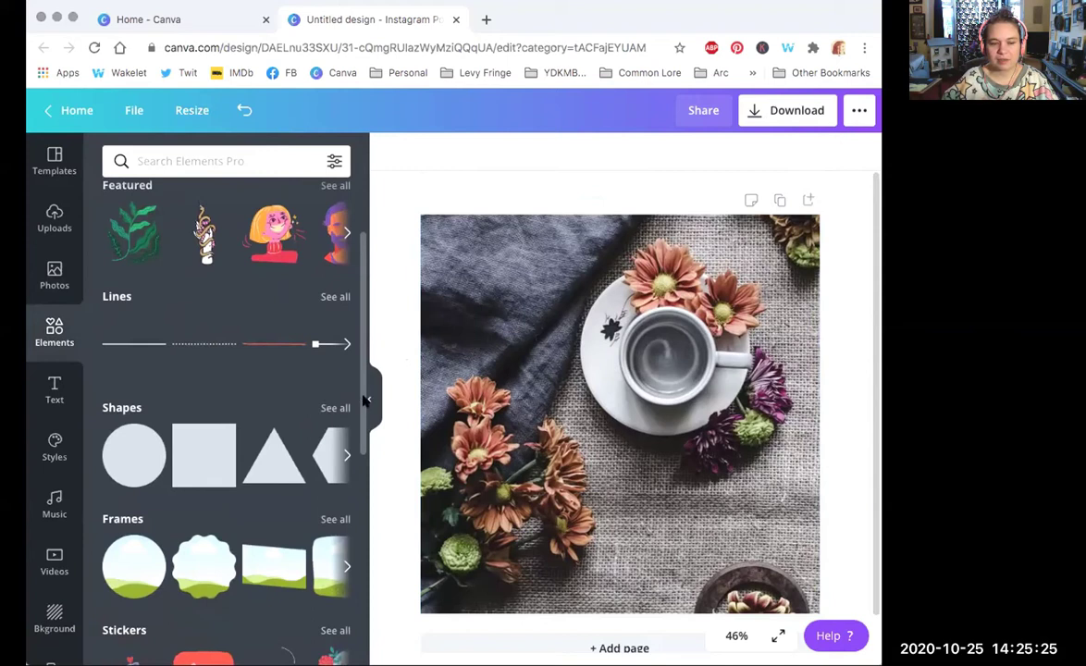
scroll(367, 426, "down", 3)
scroll(366, 453, "down", 3)
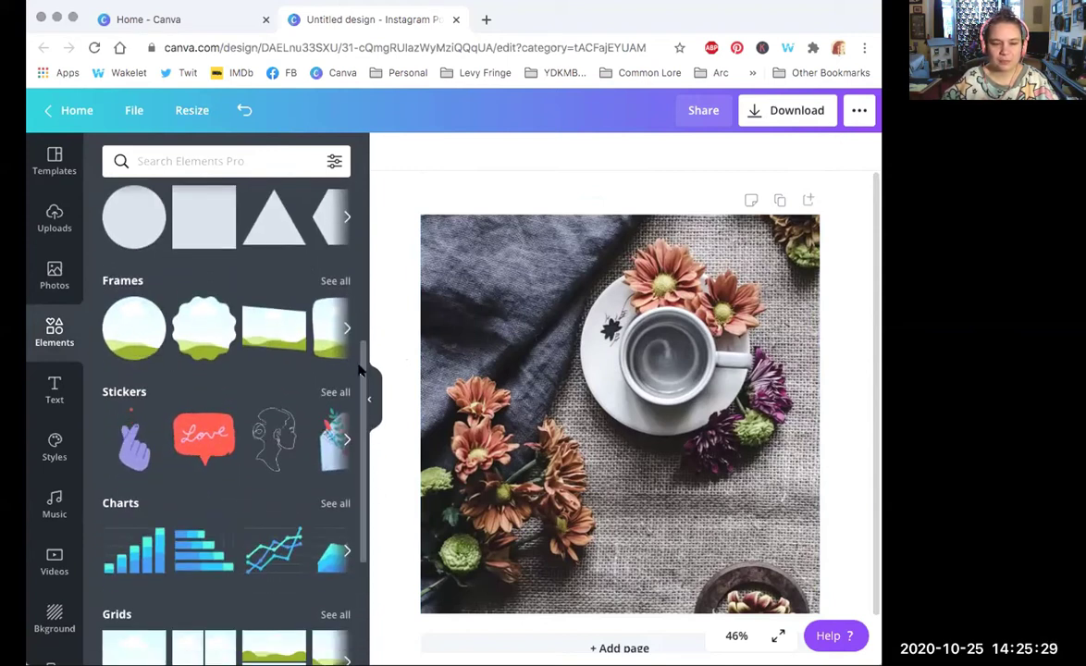
scroll(333, 324, "down", 4)
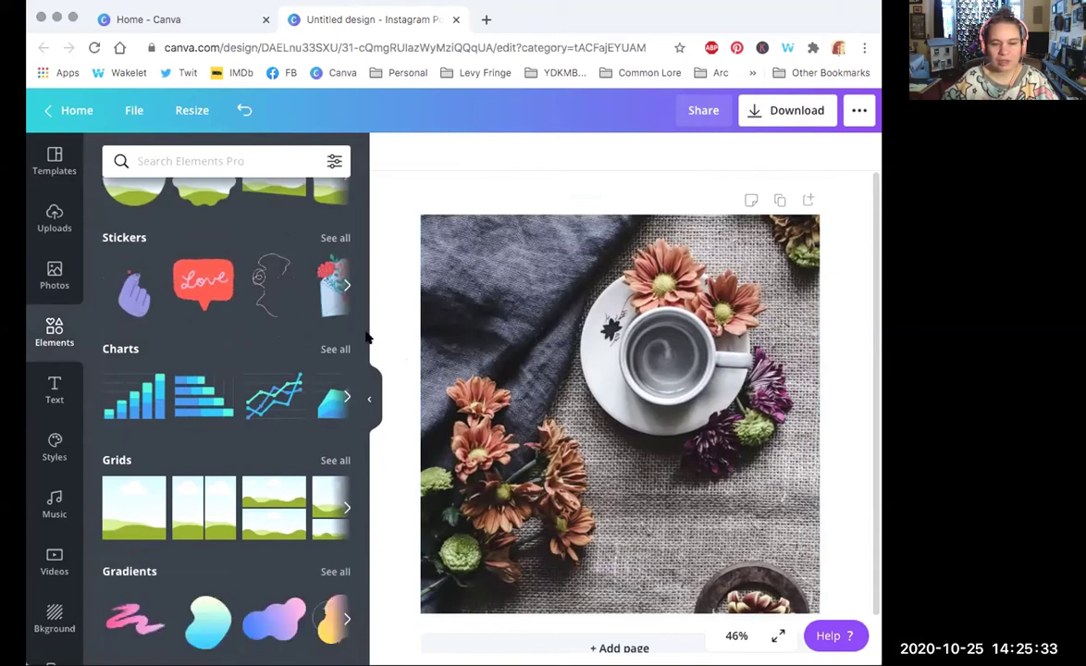
left_click_drag(363, 334, 364, 381)
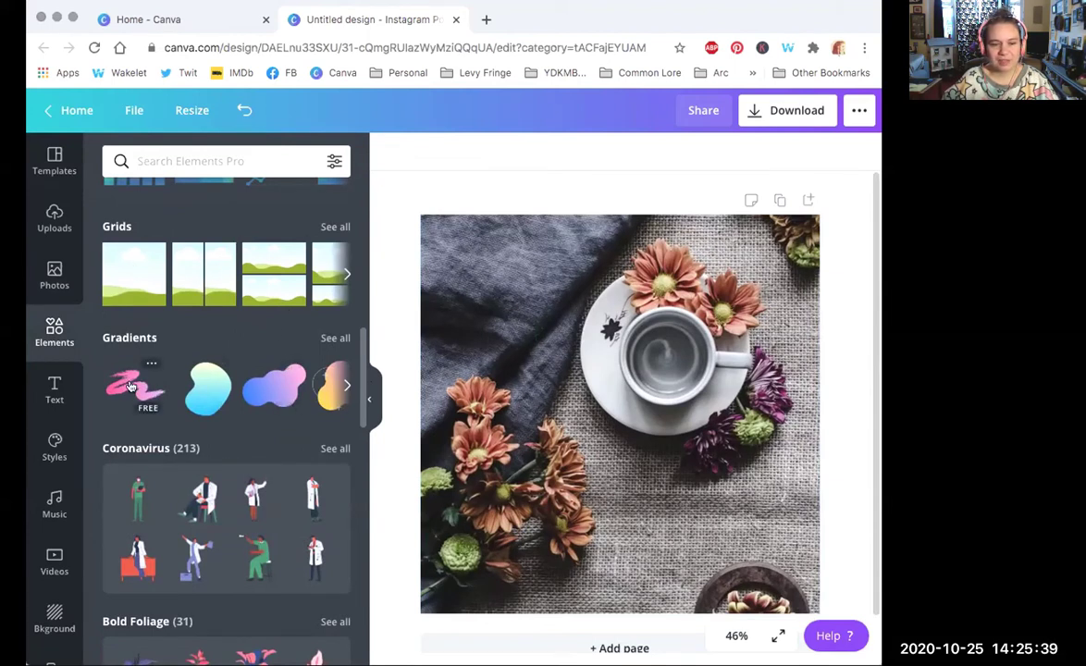
left_click_drag(363, 356, 356, 432)
scroll(361, 478, "down", 8)
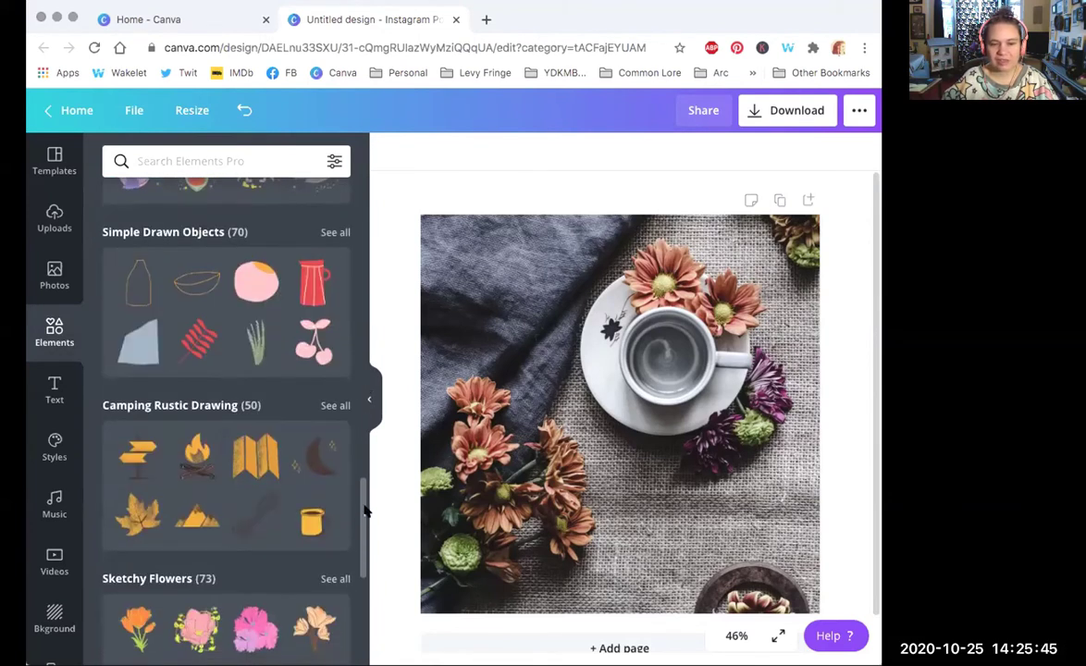
scroll(360, 566, "up", 5)
scroll(357, 527, "down", 5)
mouse_move(359, 471)
left_mouse_down()
mouse_move(352, 209)
mouse_move(359, 235)
mouse_move(368, 212)
mouse_move(371, 227)
mouse_move(373, 188)
left_mouse_up()
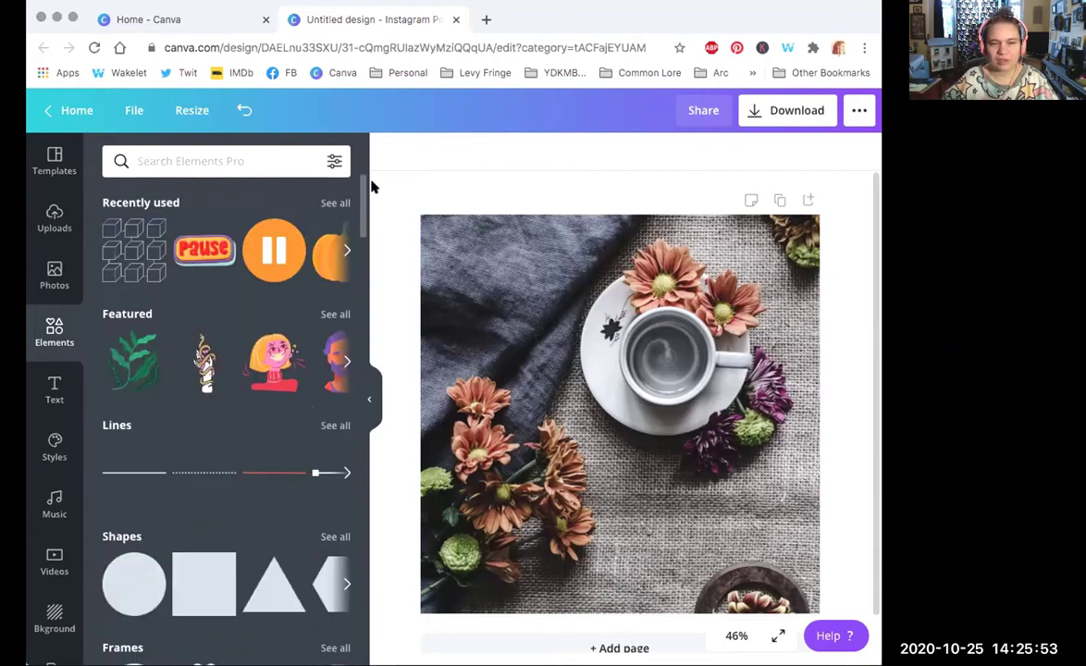
Step: Search elements for 'moon' and fit a white full-moon graphic inside the coffee cup
left_click(175, 163)
type("moon")
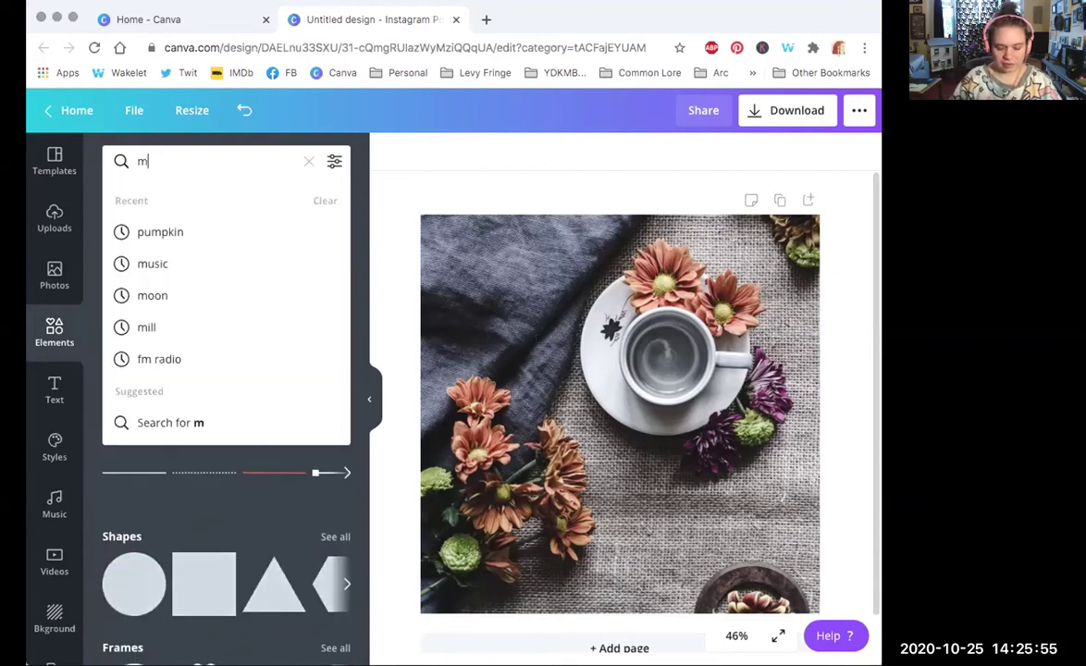
key("Return")
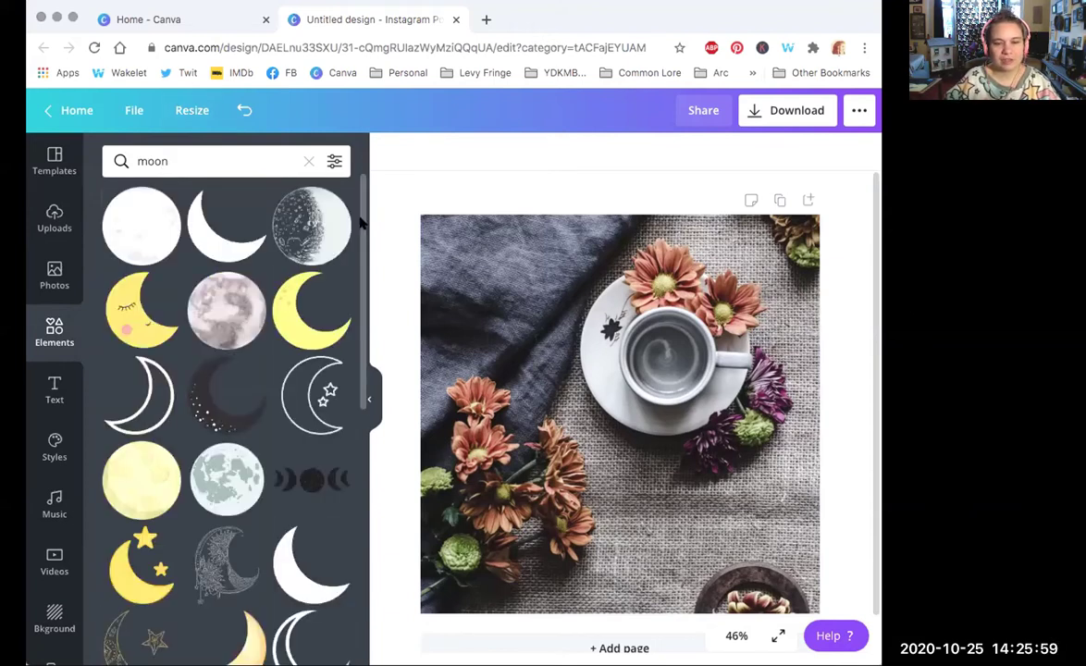
left_click(292, 228)
left_click_drag(605, 391, 620, 372)
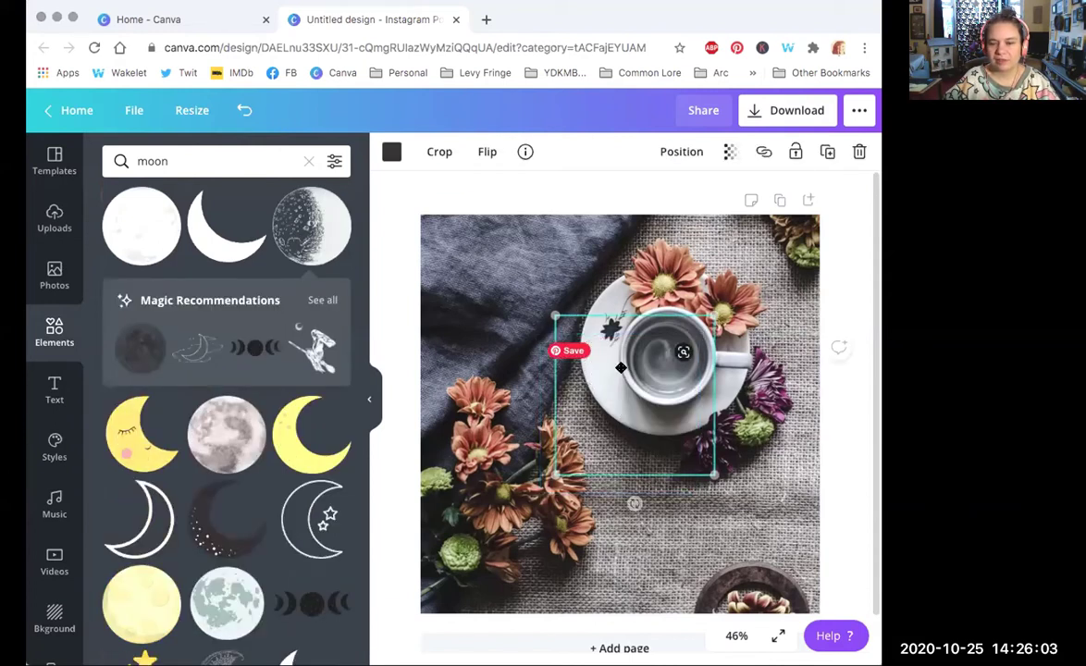
left_click_drag(555, 474, 666, 364)
left_click_drag(140, 226, 633, 410)
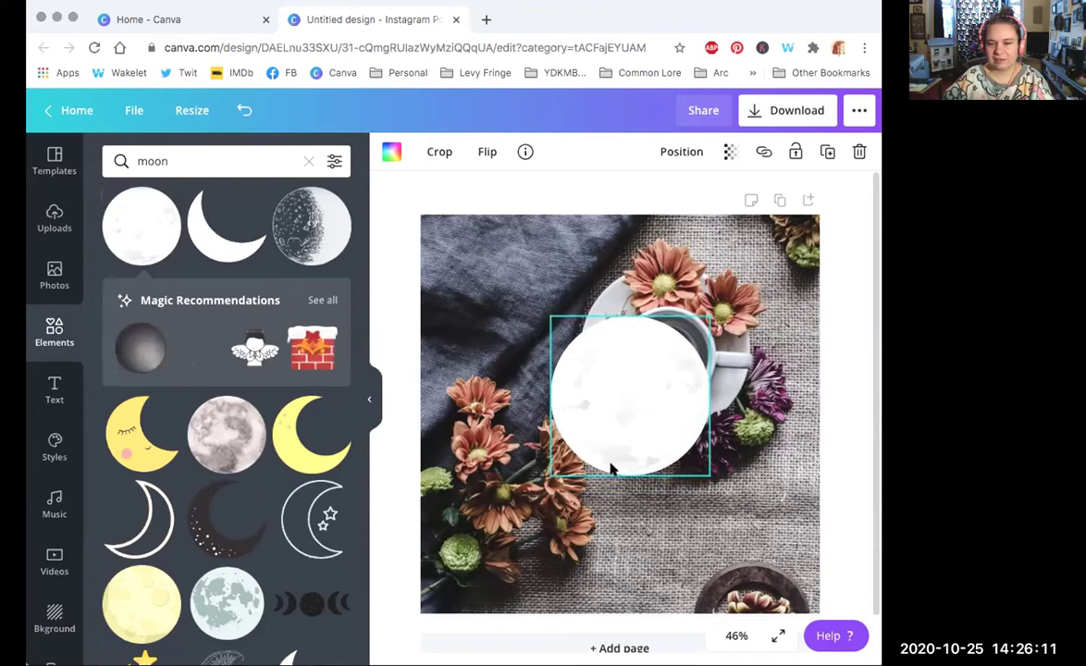
left_click_drag(571, 433, 600, 376)
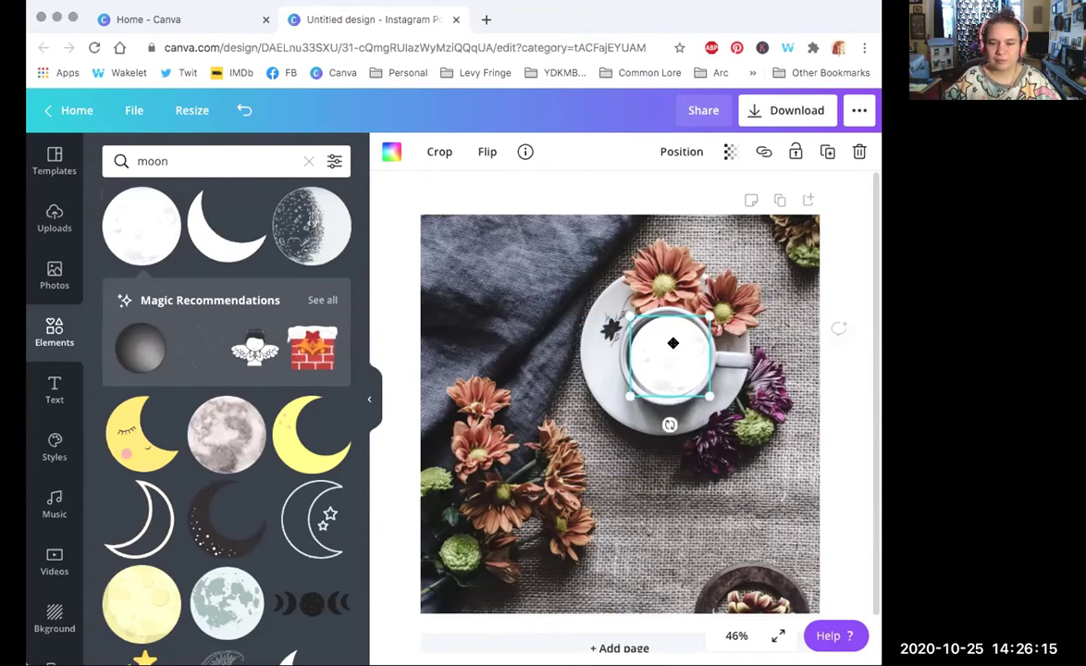
left_click(555, 400)
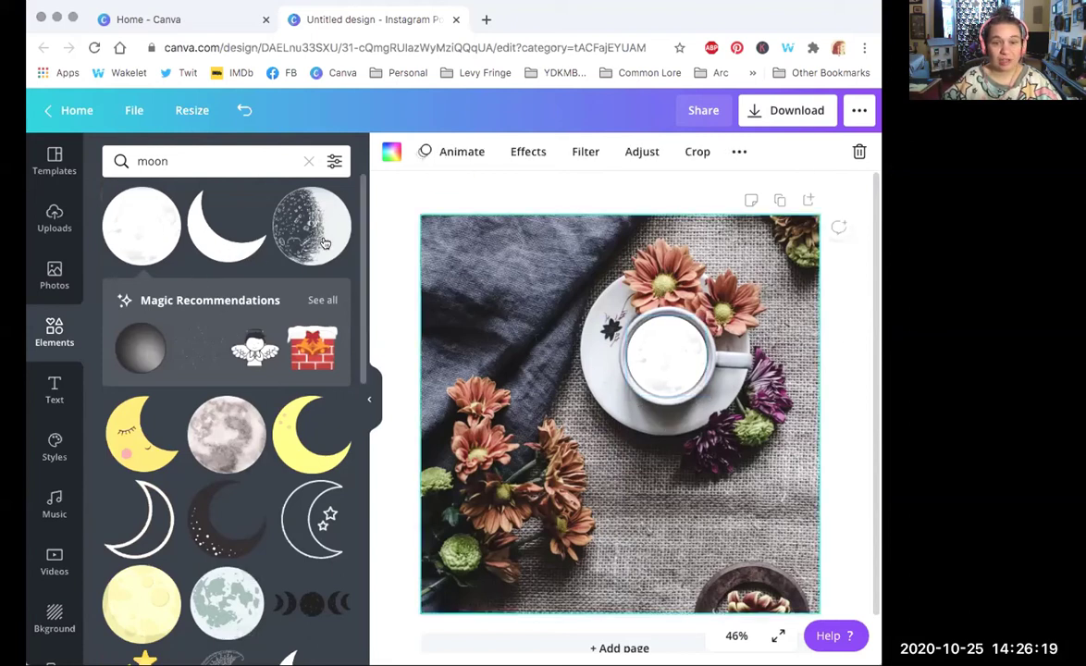
Step: Search elements for 'mug' and add the blue lightning-bolt mug graphic
left_click_drag(364, 225, 339, 404)
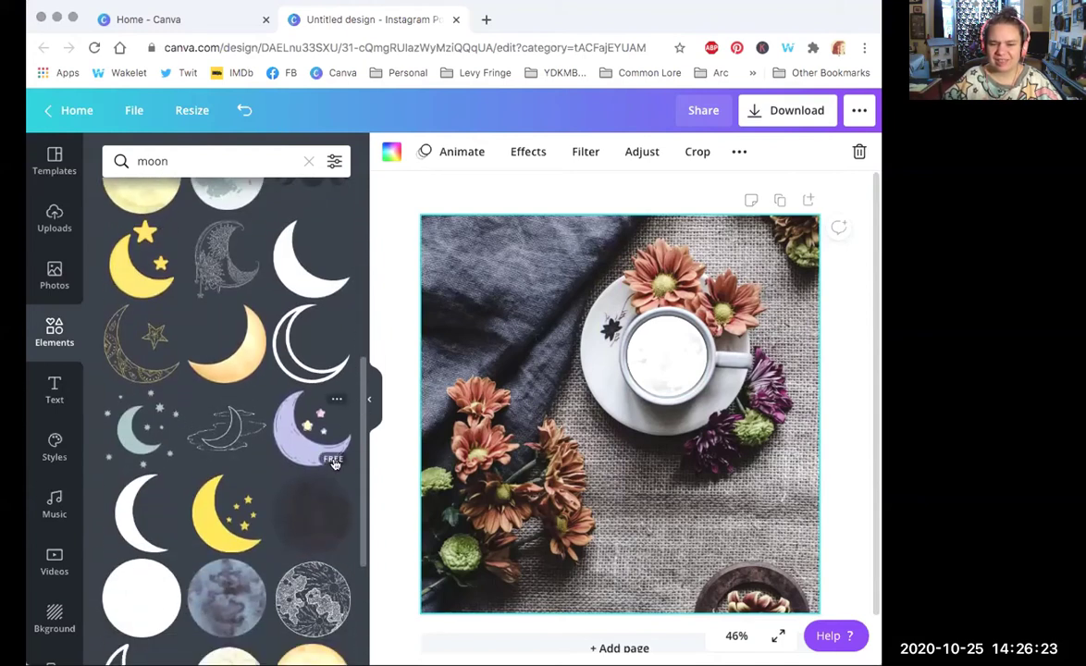
scroll(356, 368, "up", 3)
left_click_drag(356, 368, 363, 552)
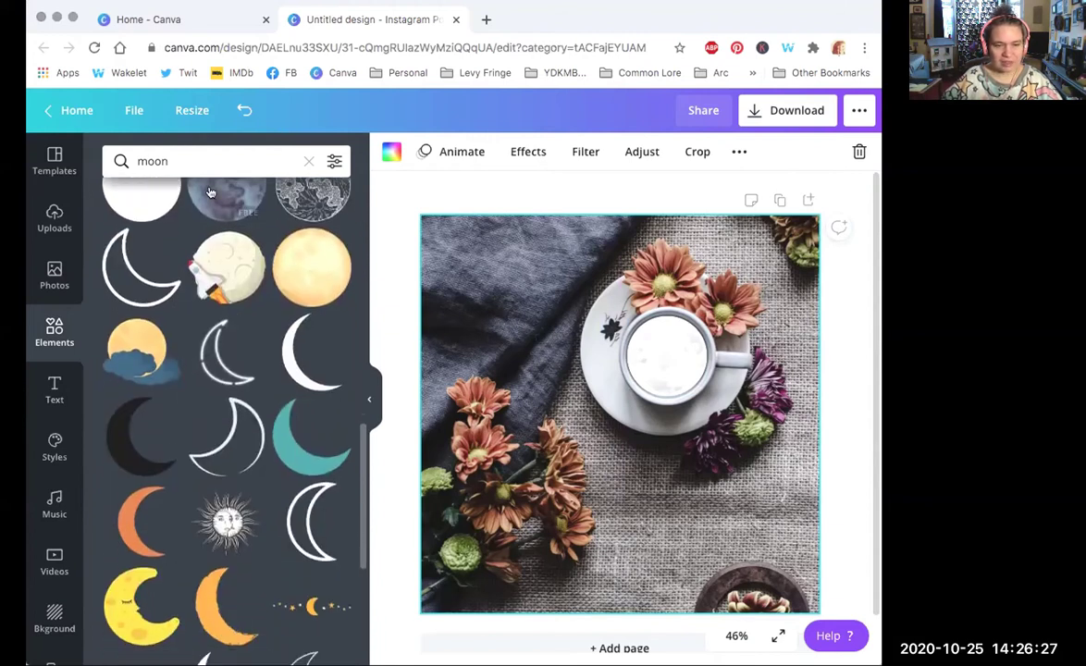
left_click(151, 161)
key("BackSpace")
key("BackSpace")
key("BackSpace")
key("BackSpace")
type("mug")
key("Return")
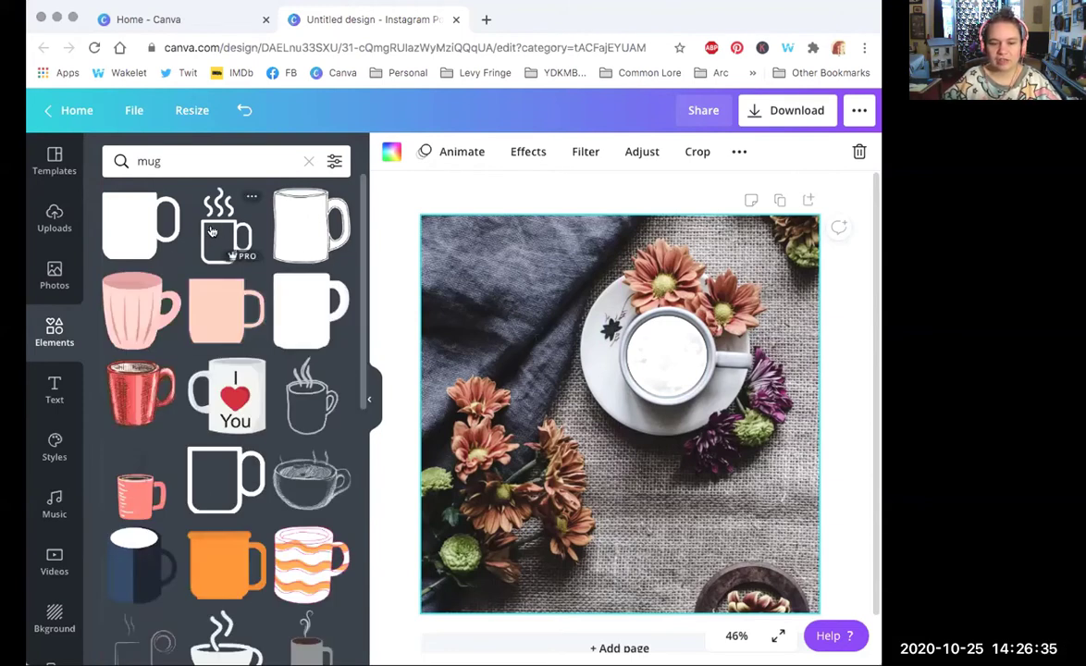
left_click_drag(361, 259, 361, 312)
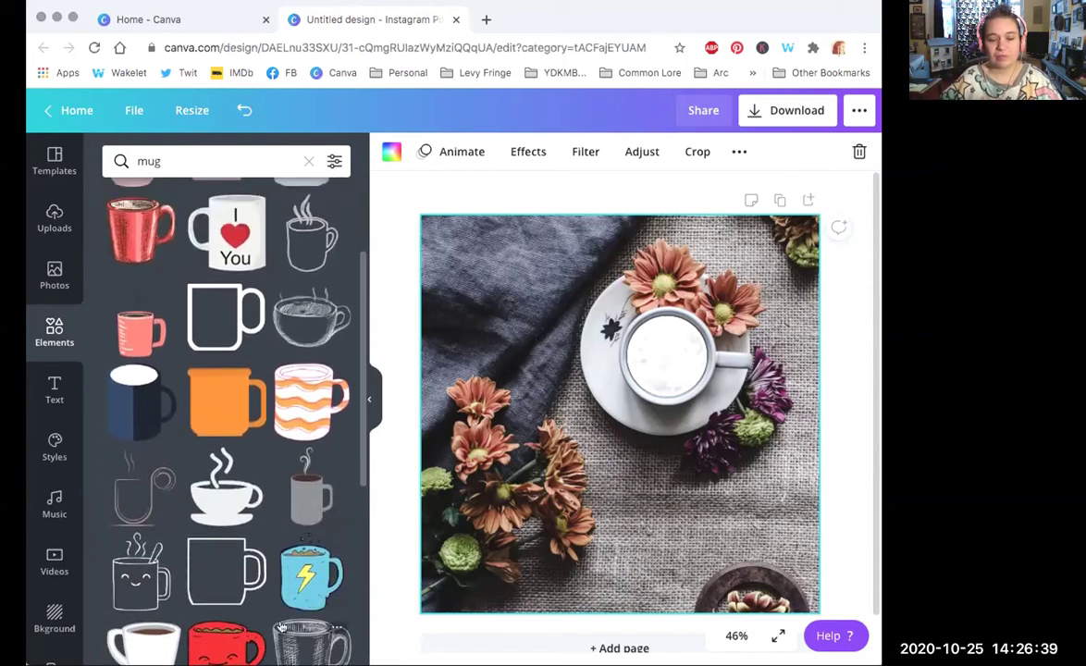
left_click(290, 571)
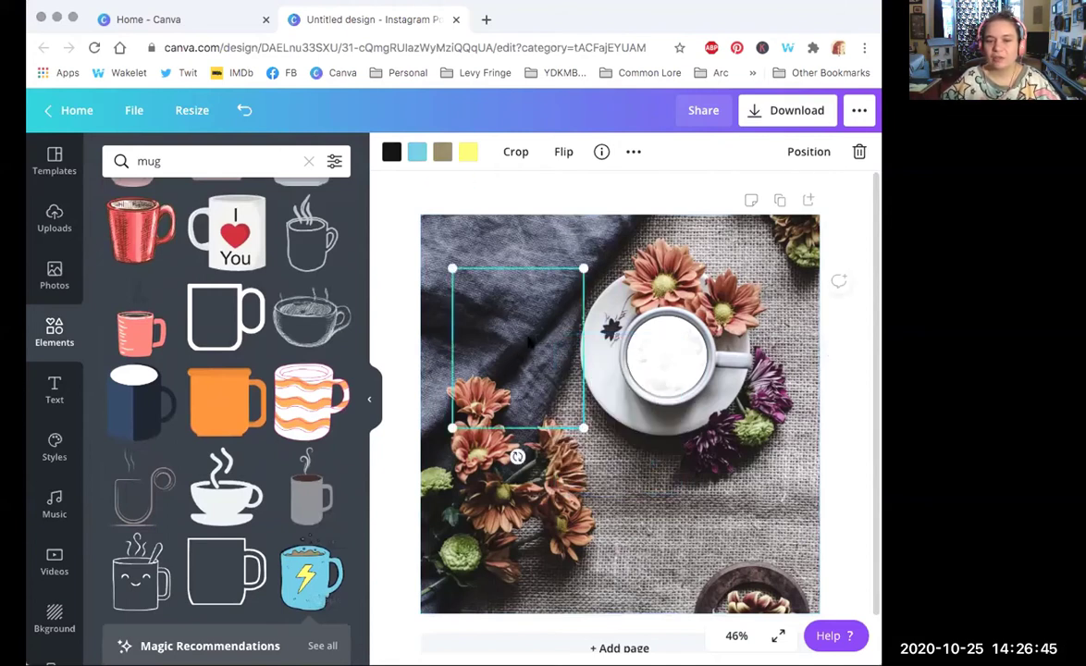
Step: Move the mug top-left, recolour its bolt orange and body teal, then delete it
left_click_drag(483, 323, 467, 293)
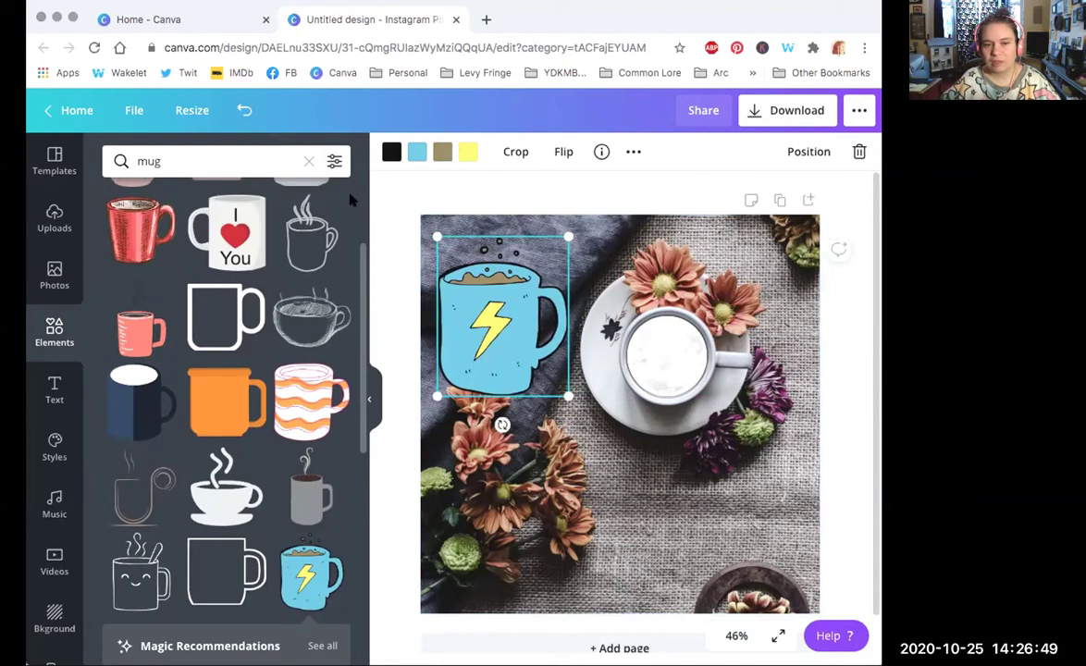
left_click(465, 152)
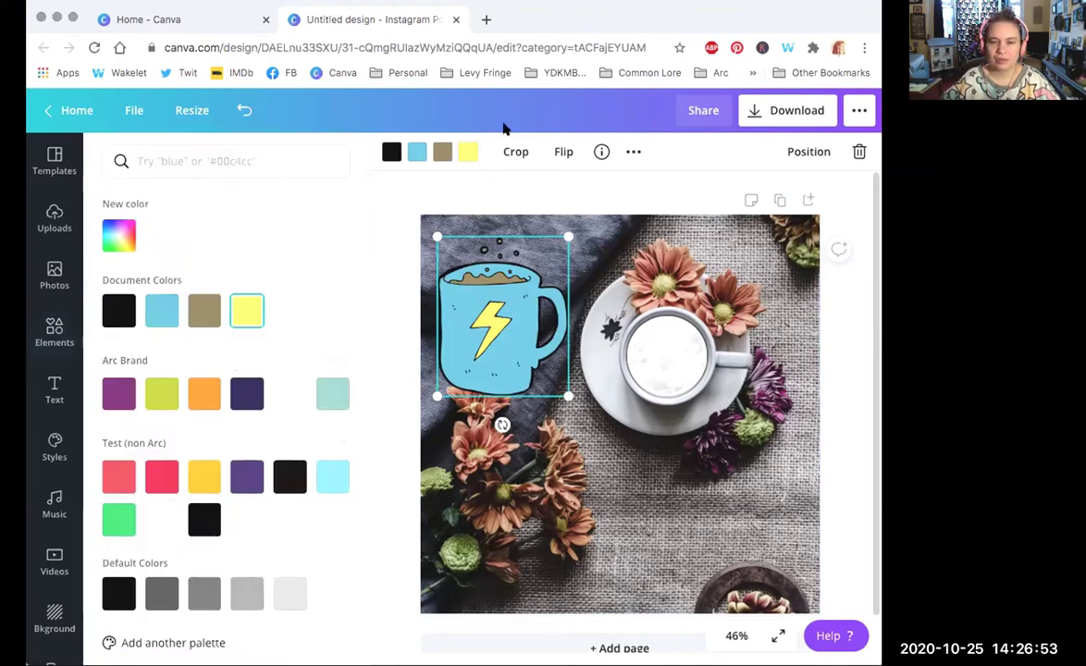
left_click(465, 152)
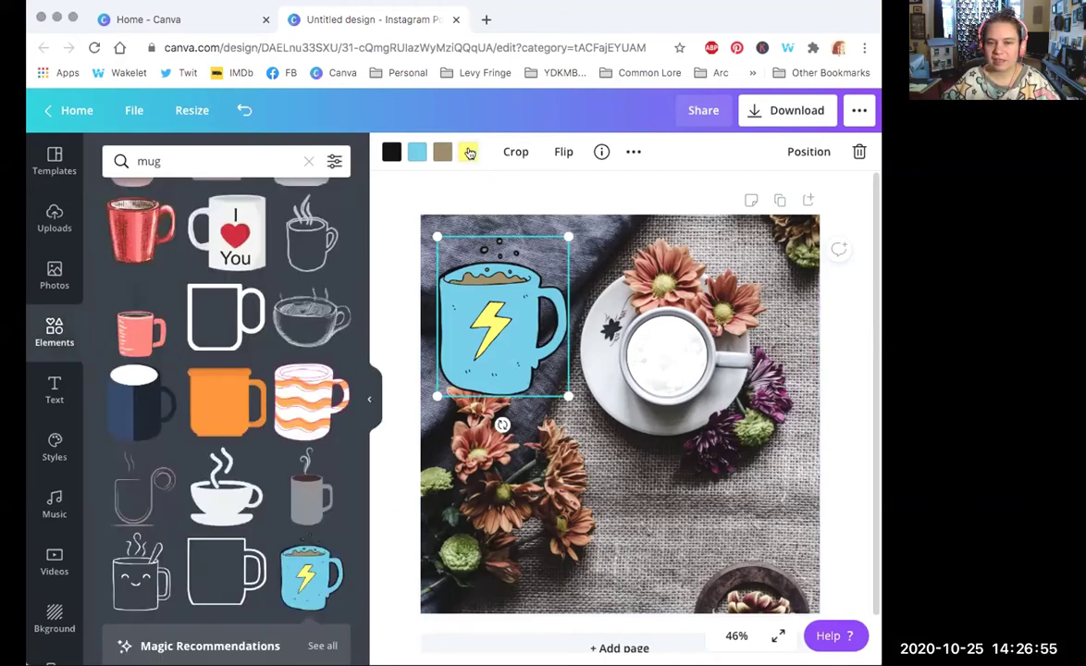
left_click(464, 155)
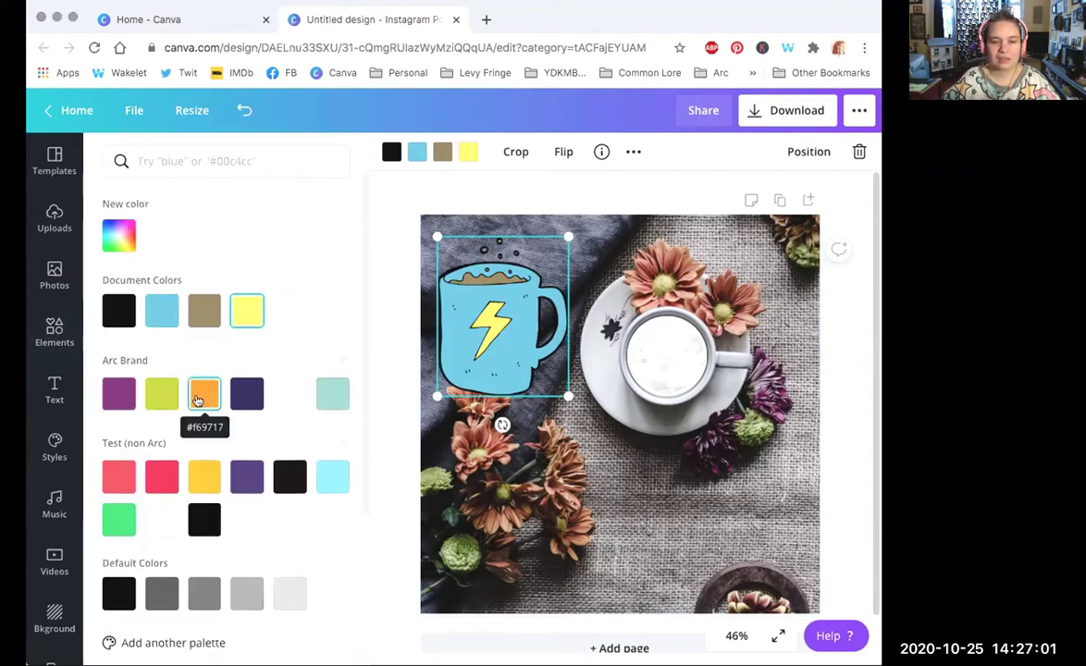
left_click(197, 399)
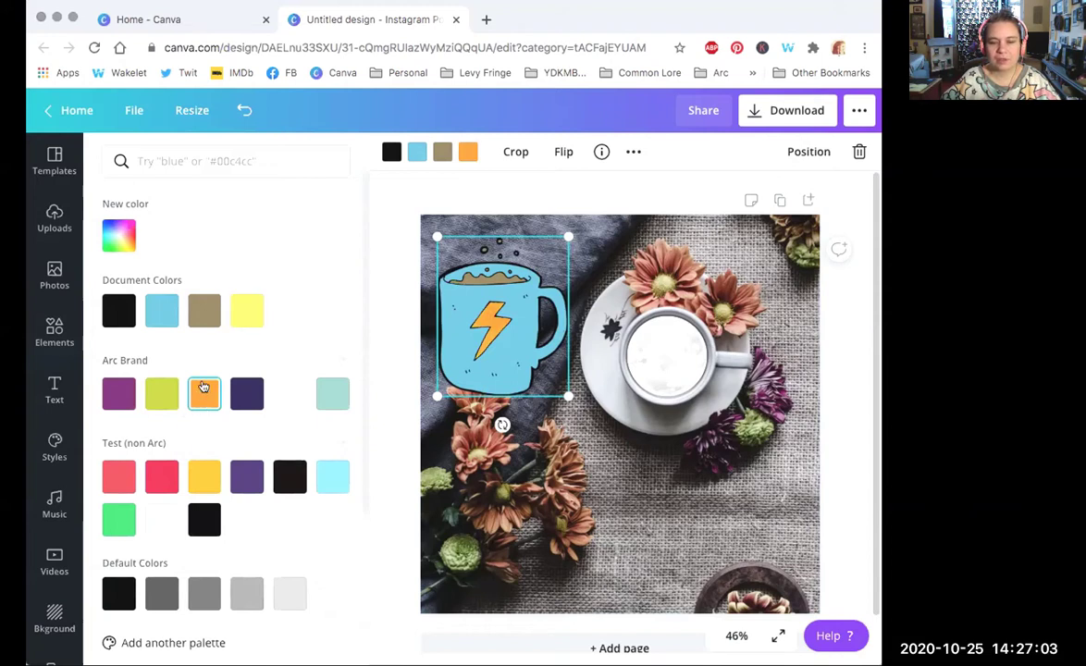
left_click(418, 153)
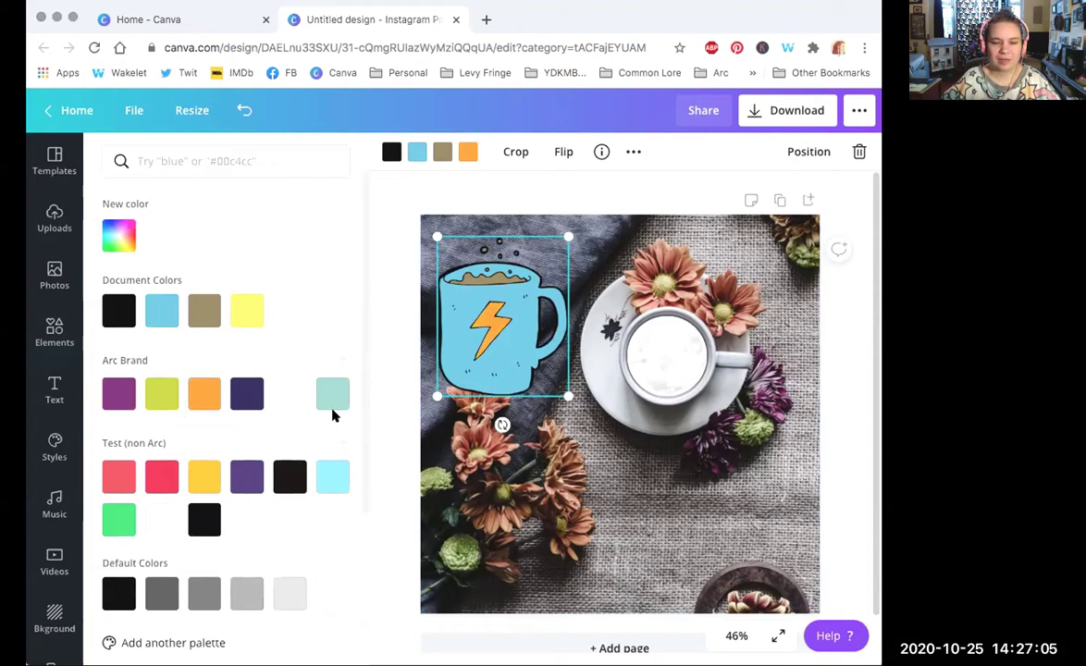
left_click(327, 395)
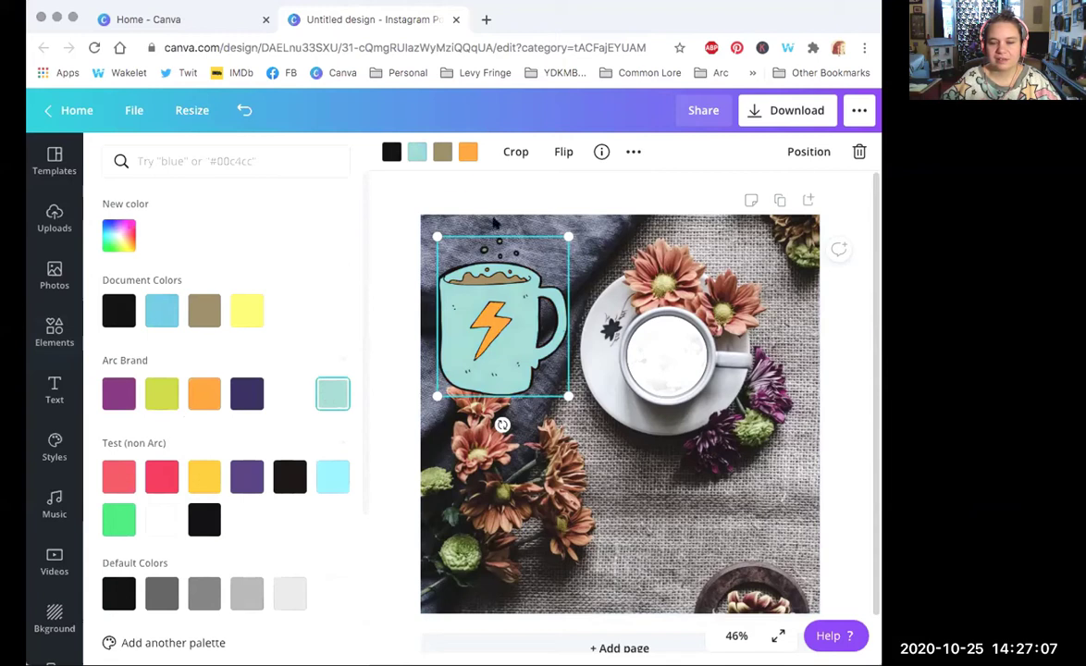
key("Escape")
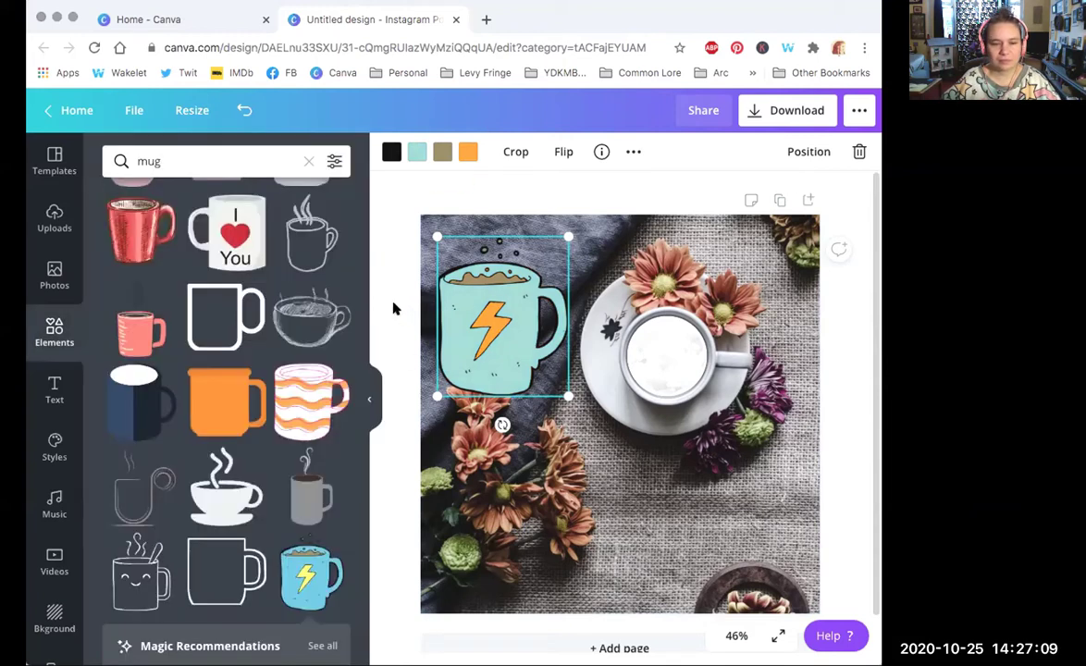
key("Delete")
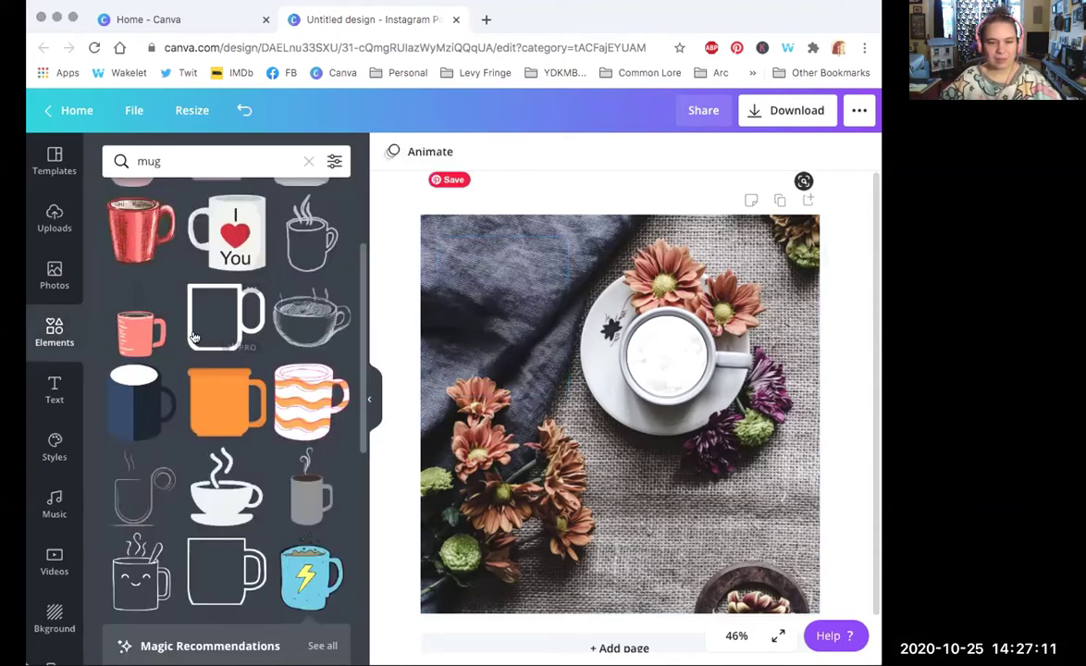
Step: Add a Raleway 'Add a little bit of body text' line, enlarge it to 35.7, and place it lower right
left_click(50, 396)
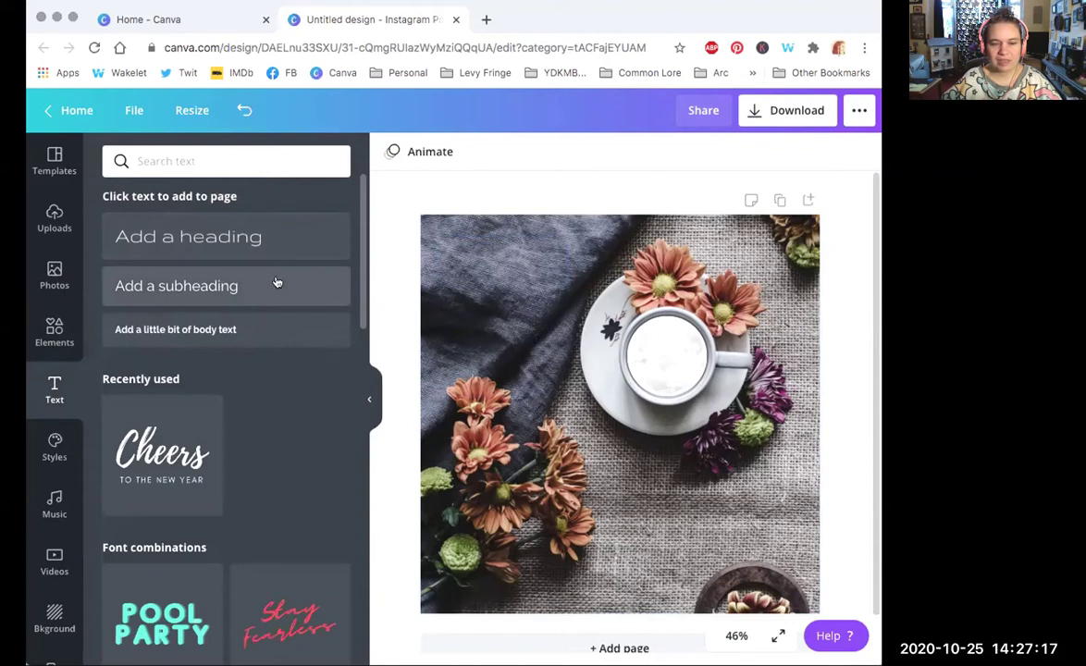
left_click_drag(361, 242, 363, 185)
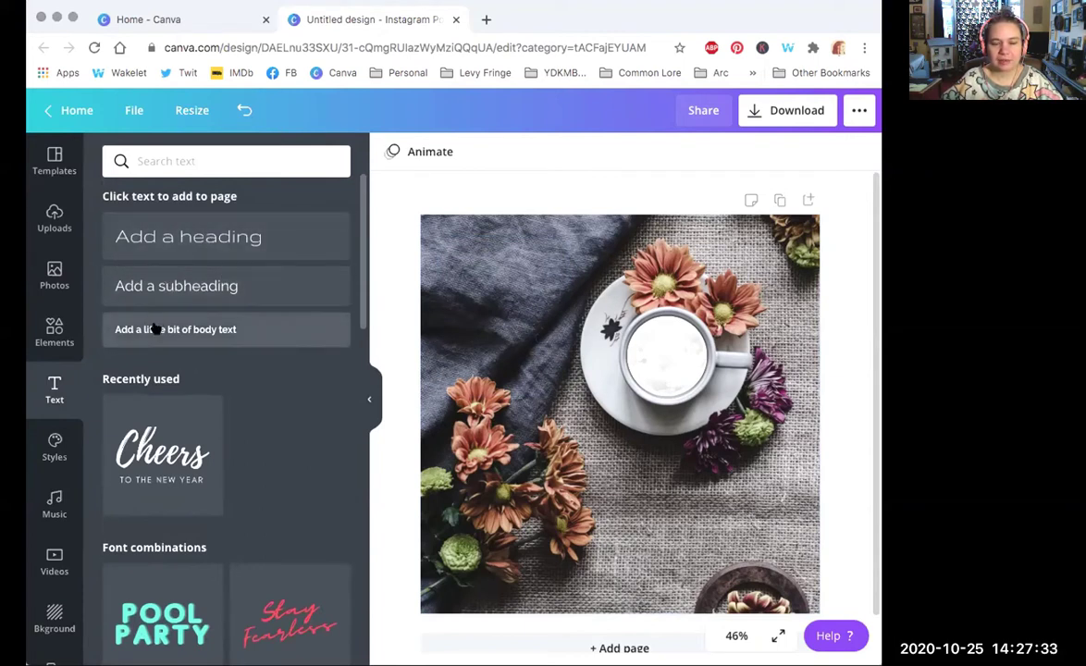
left_click(223, 331)
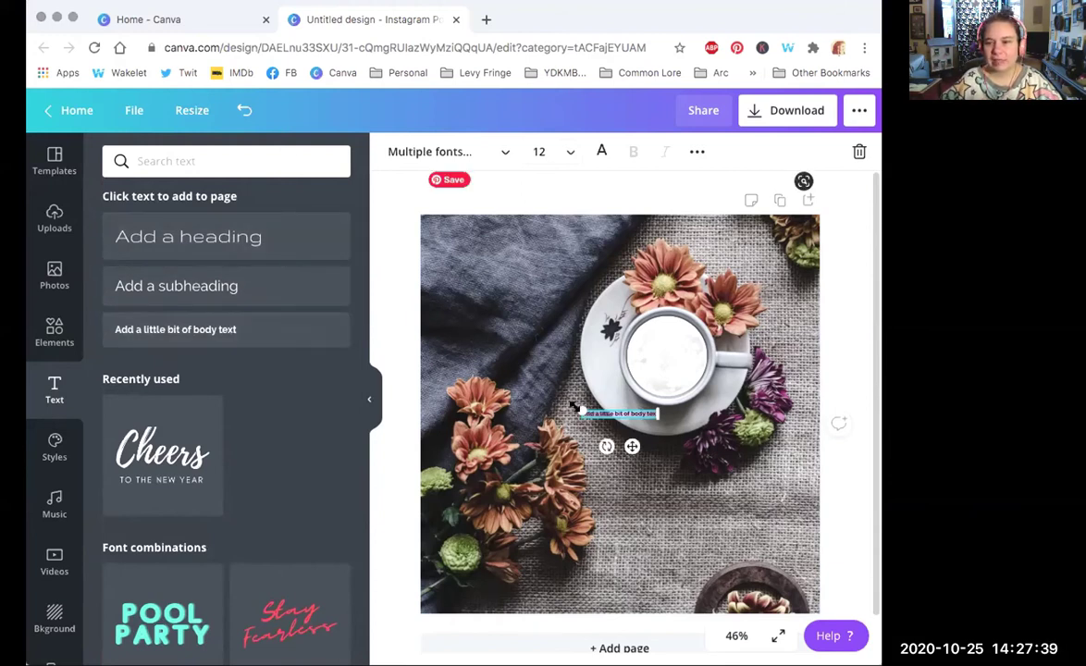
left_click_drag(562, 392, 431, 297)
left_click_drag(434, 397, 432, 396)
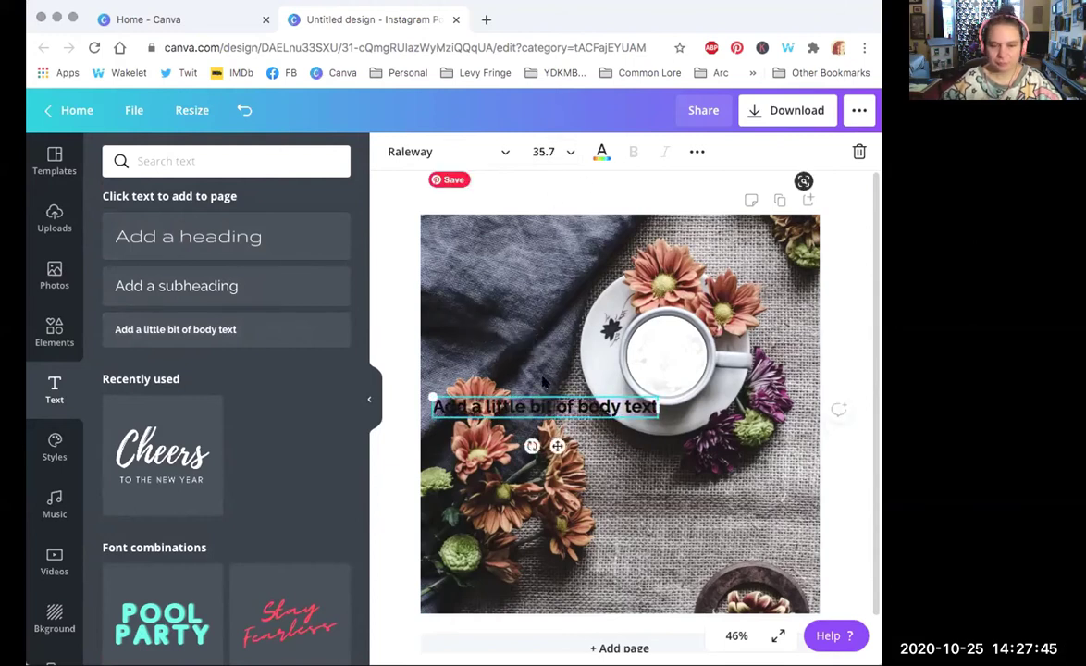
left_click_drag(539, 403, 694, 507)
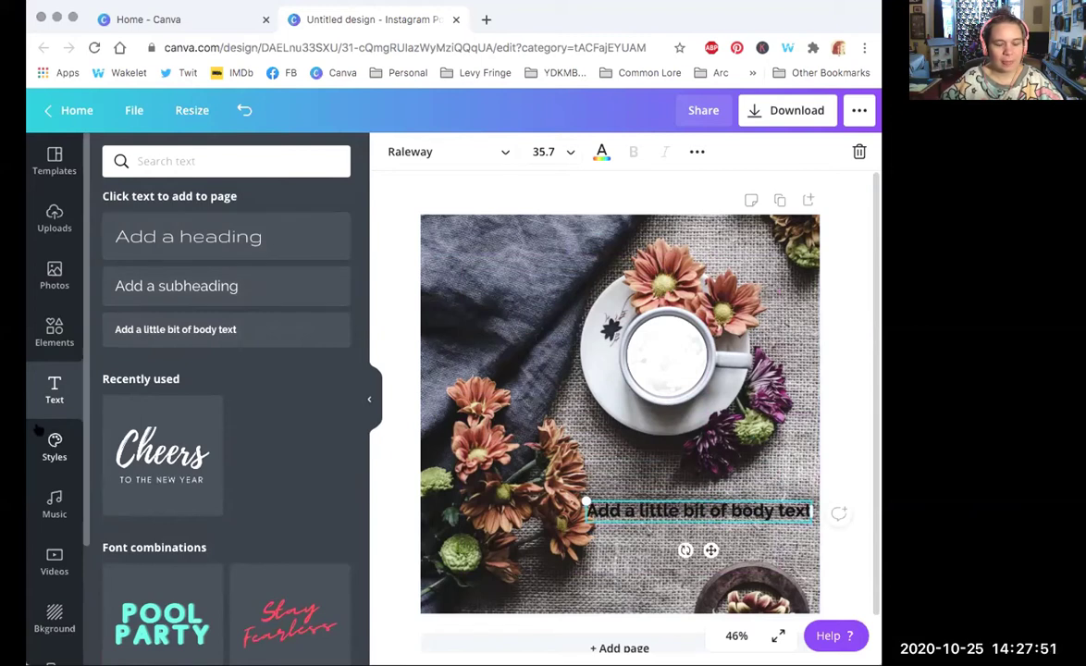
Step: Browse the Styles presets, then bring up the music library with Epic and Travel tracks
left_click(52, 445)
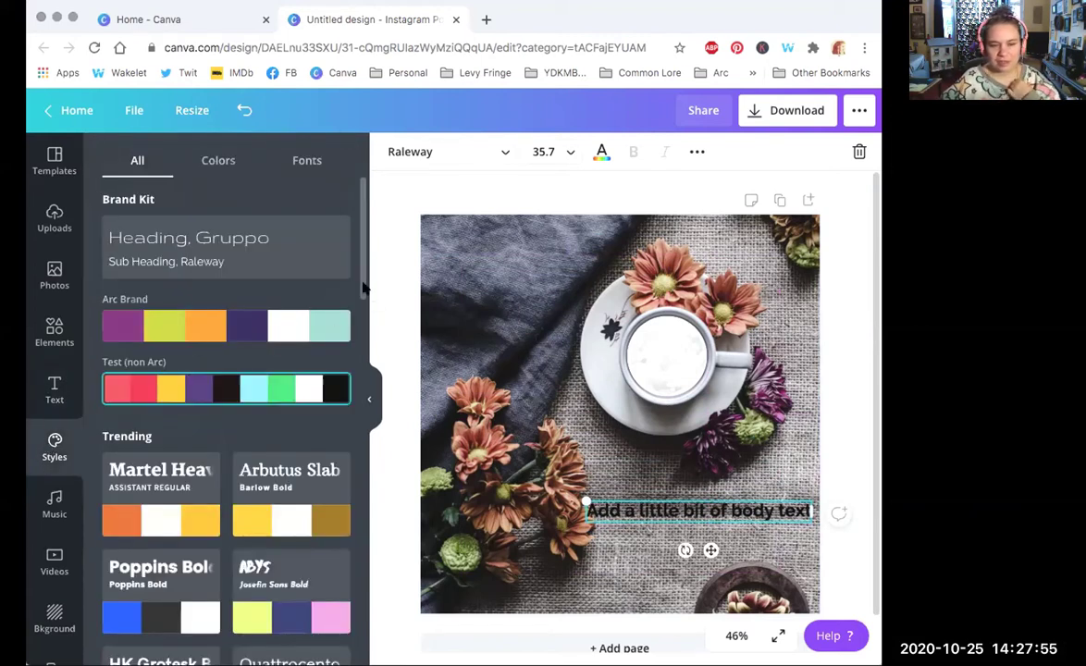
scroll(366, 312, "down", 10)
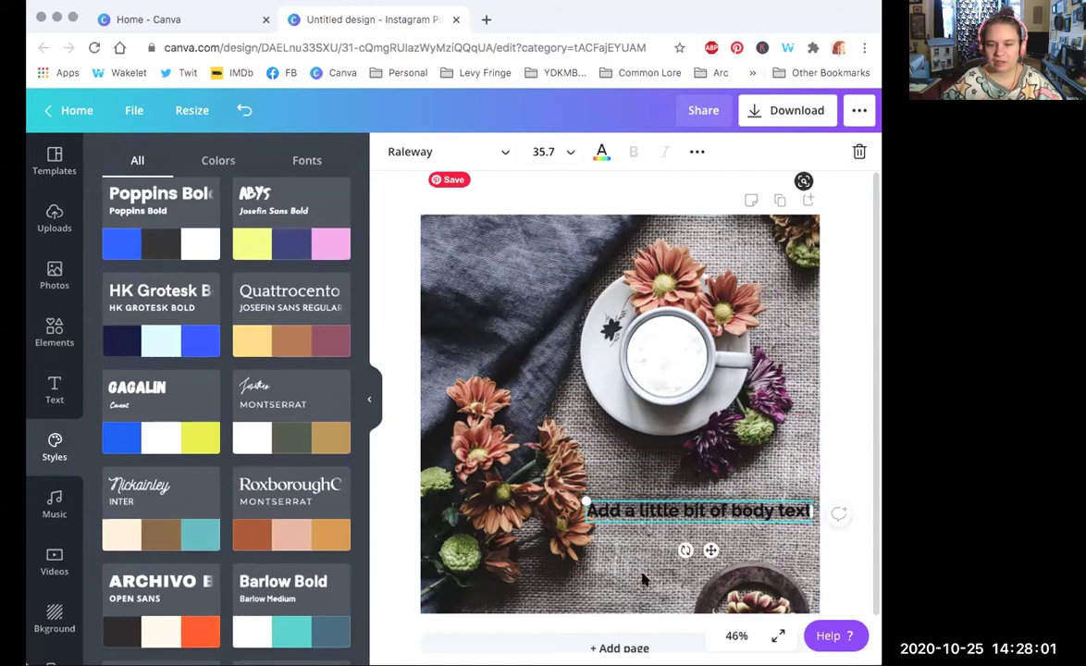
left_click(51, 506)
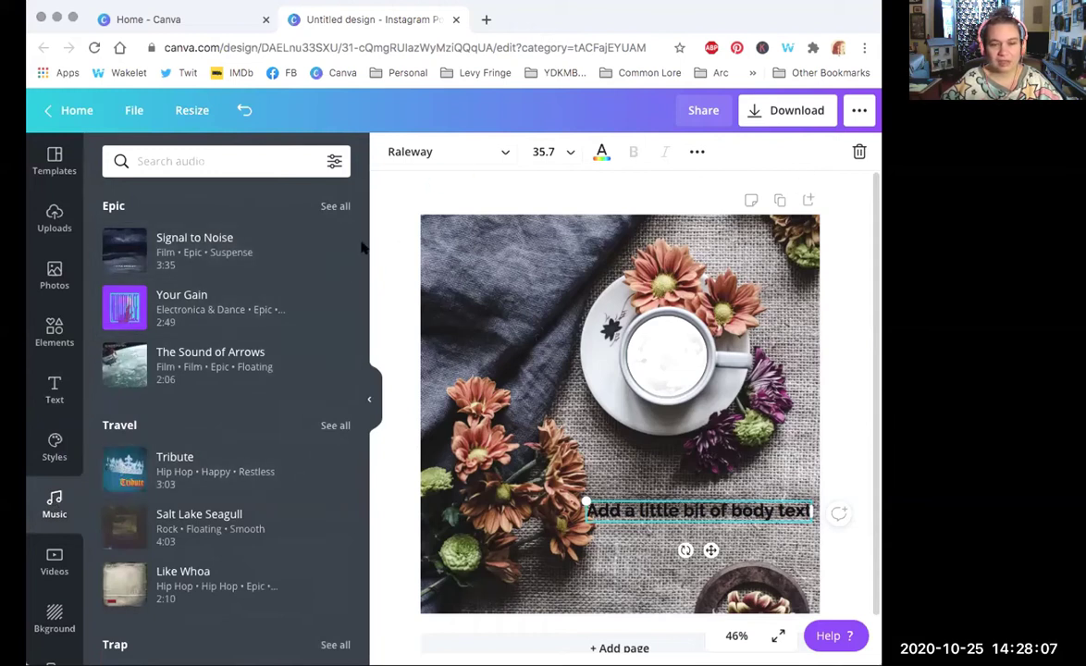
scroll(360, 248, "down", 5)
Step: Browse the Videos library, then show Backgrounds with Landscapes, Patterns, Gradients and Abstract
scroll(361, 248, "up", 5)
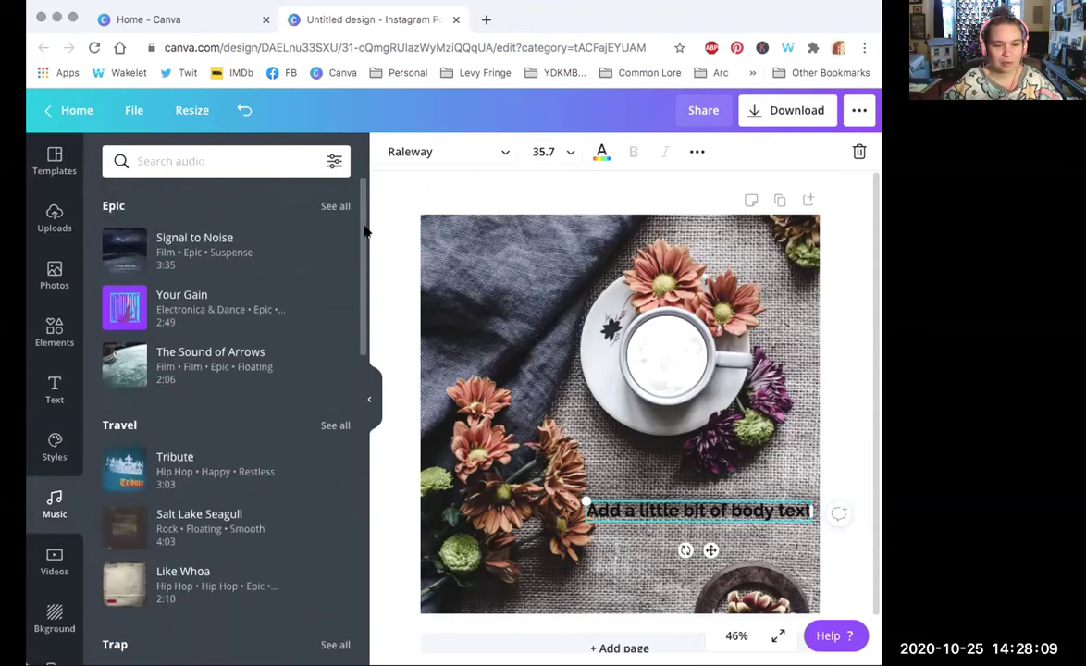
left_click(54, 559)
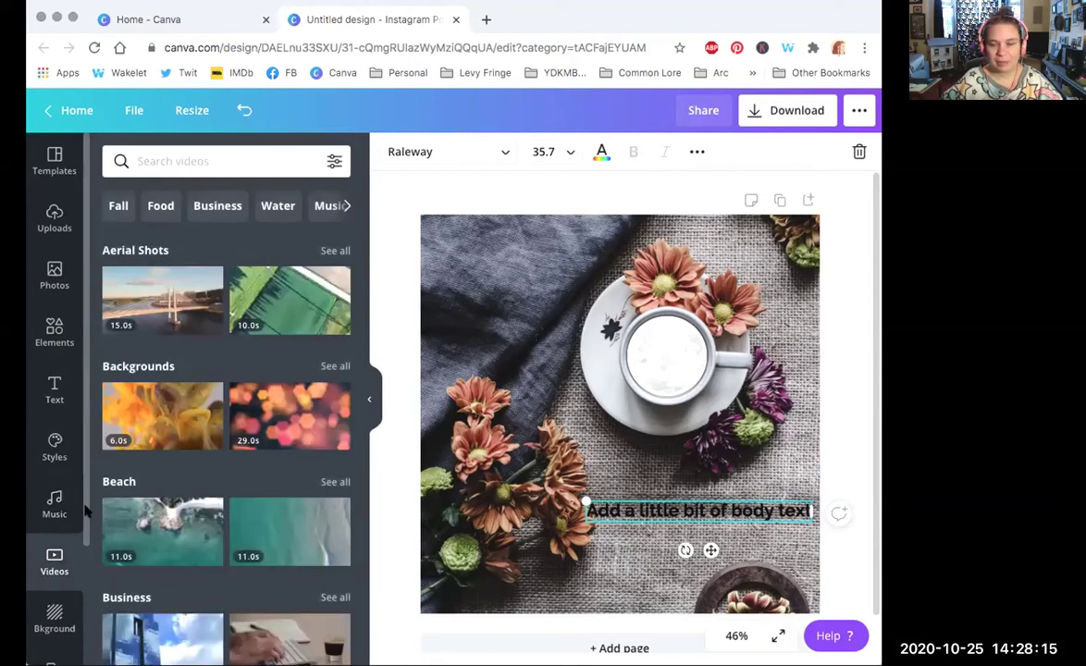
scroll(86, 520, "down", 3)
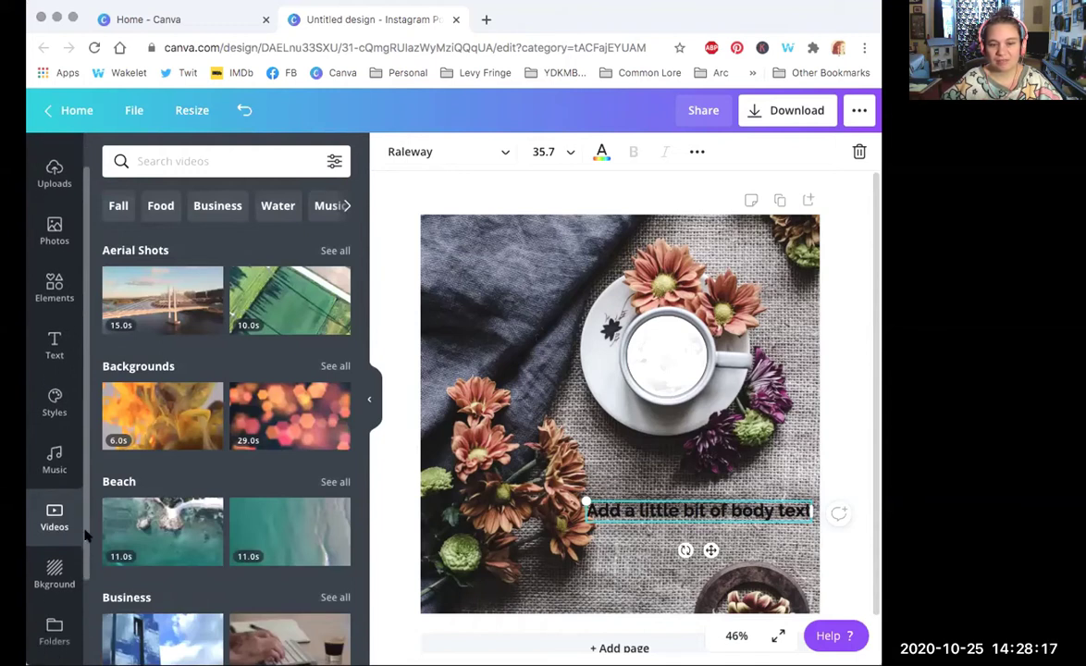
scroll(86, 534, "down", 4)
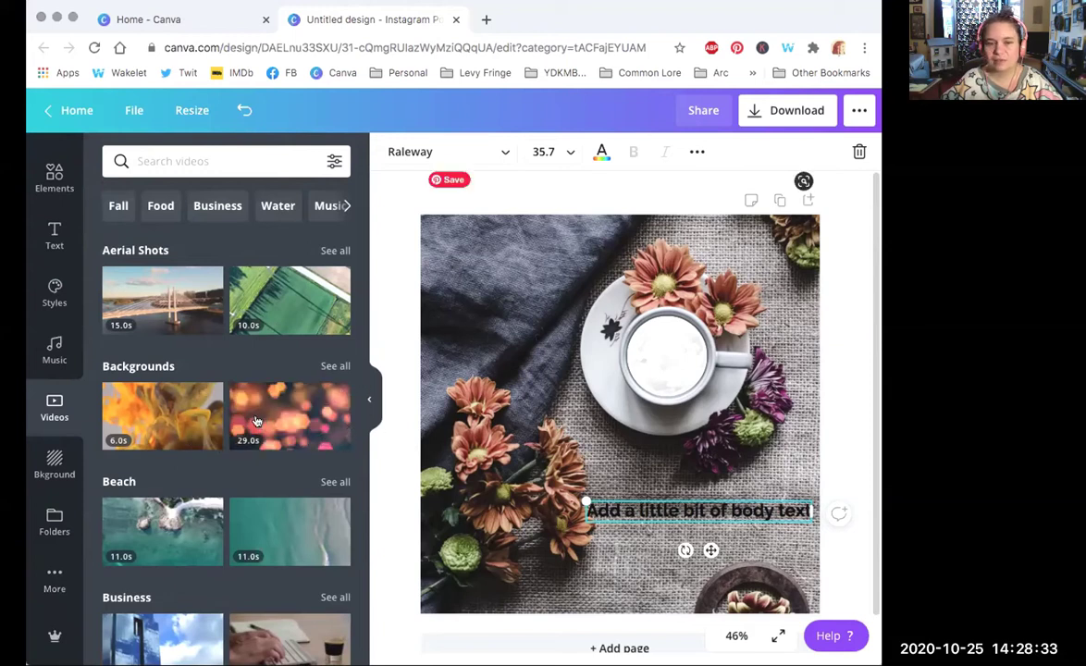
mouse_move(255, 420)
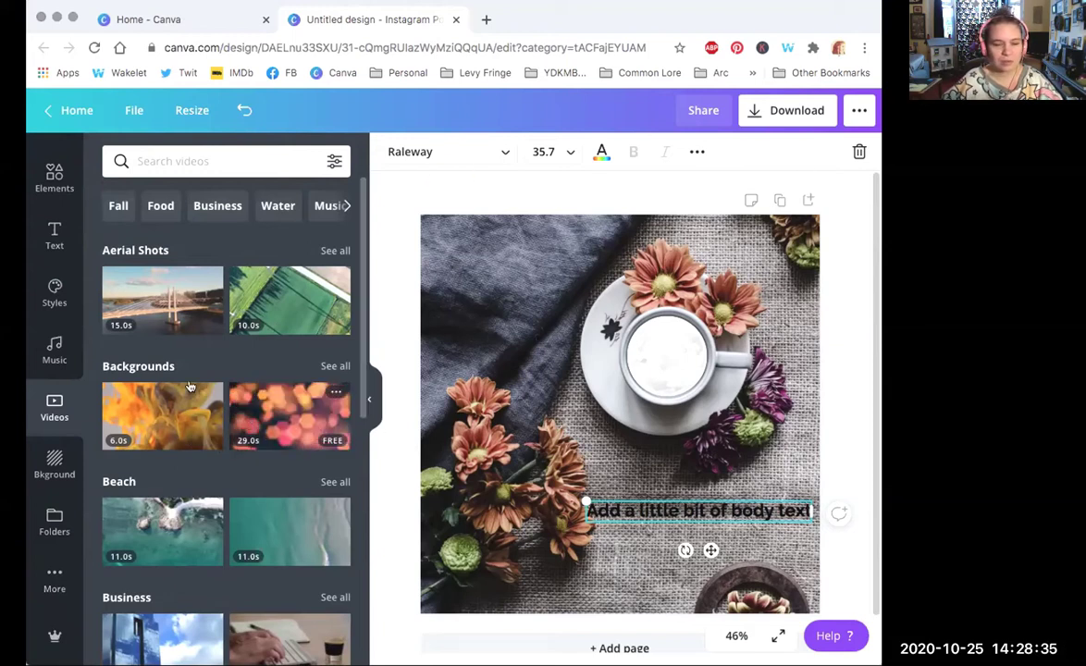
left_click(52, 462)
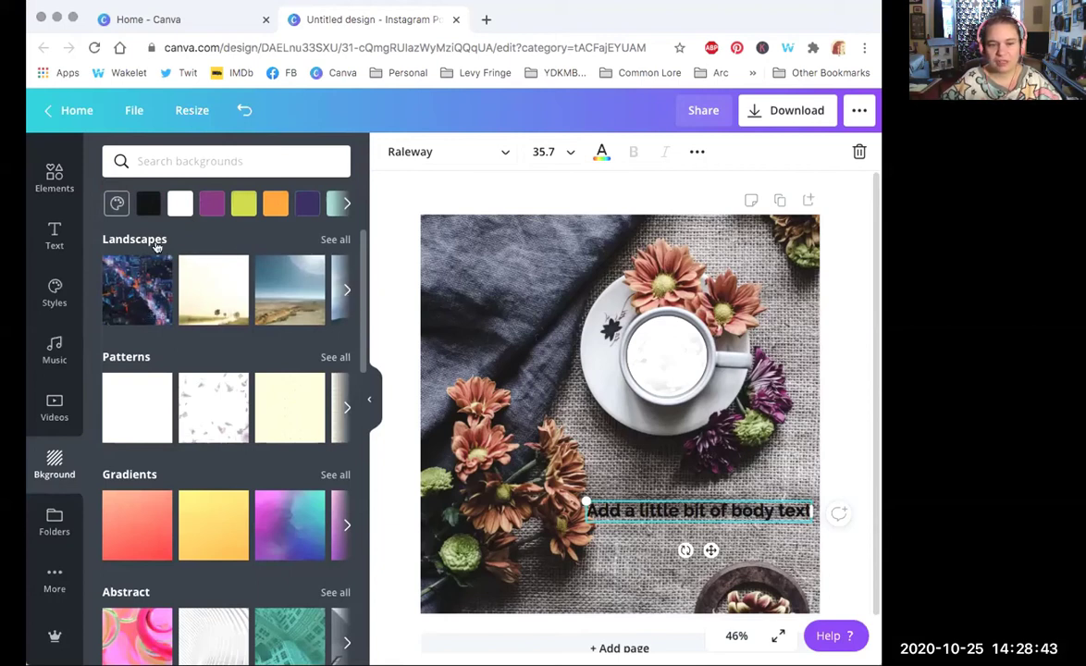
Step: Expand and scroll the Landscapes backgrounds, then show the Folders panel listing your designs
left_click(345, 293)
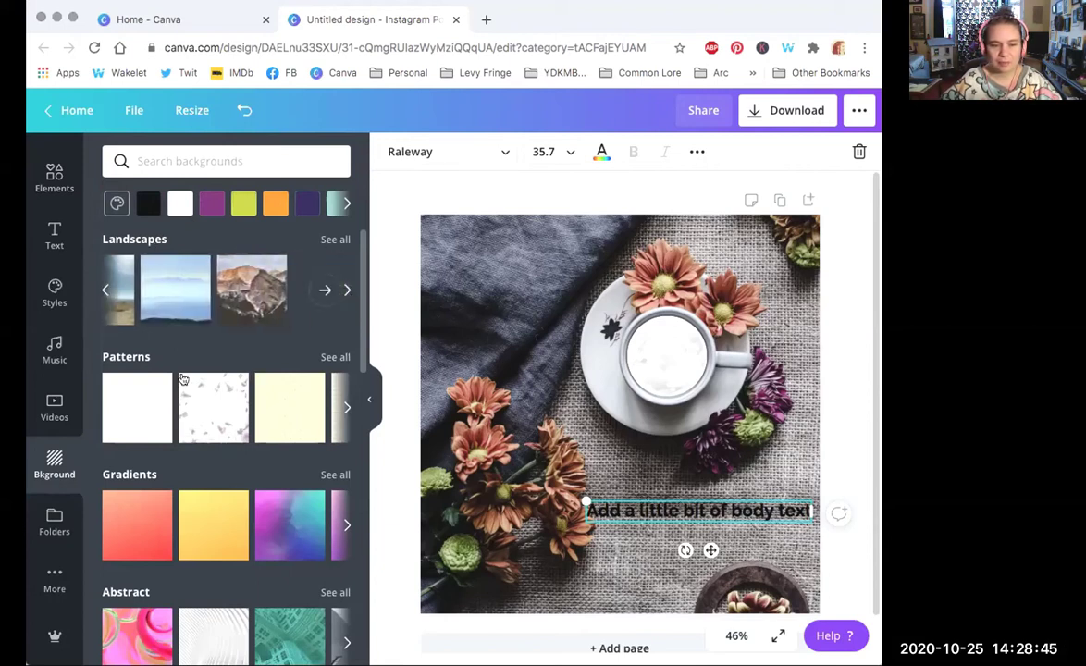
scroll(368, 423, "down", 4)
scroll(369, 434, "down", 5)
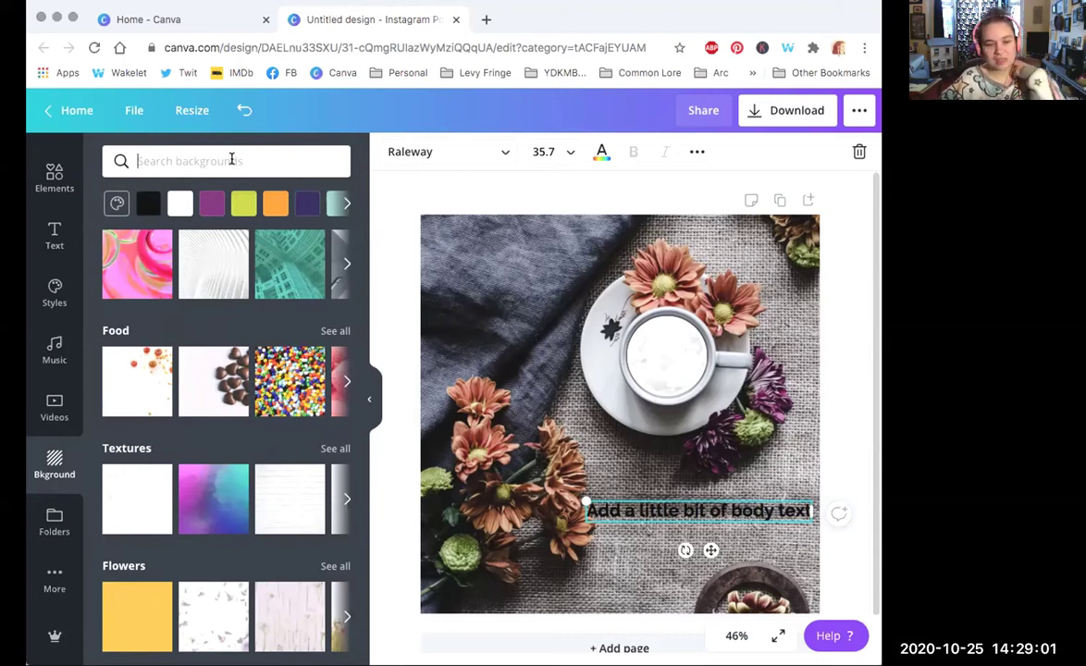
left_click(54, 521)
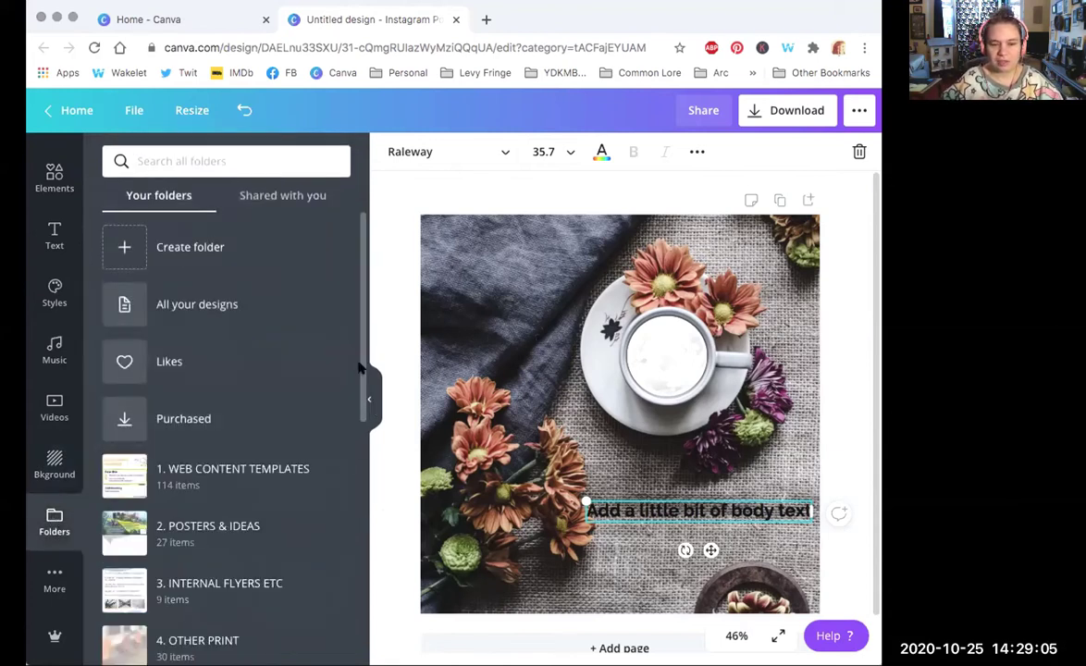
Step: Scroll the folders list and open the WORKSHOPS photo folder to browse it
scroll(361, 367, "down", 5)
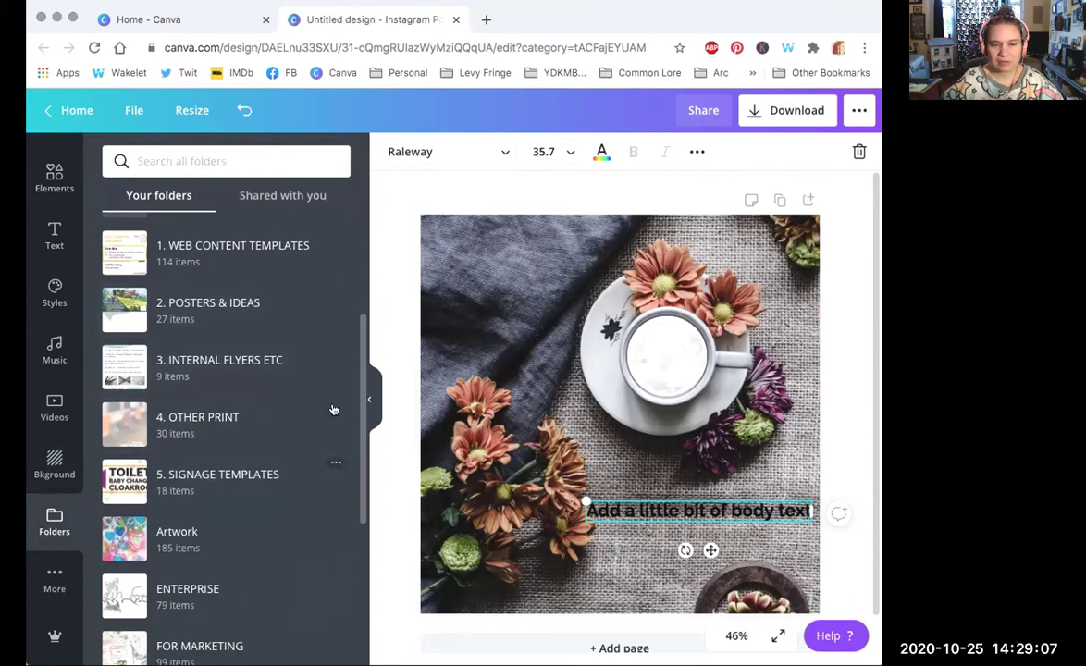
scroll(364, 377, "down", 7)
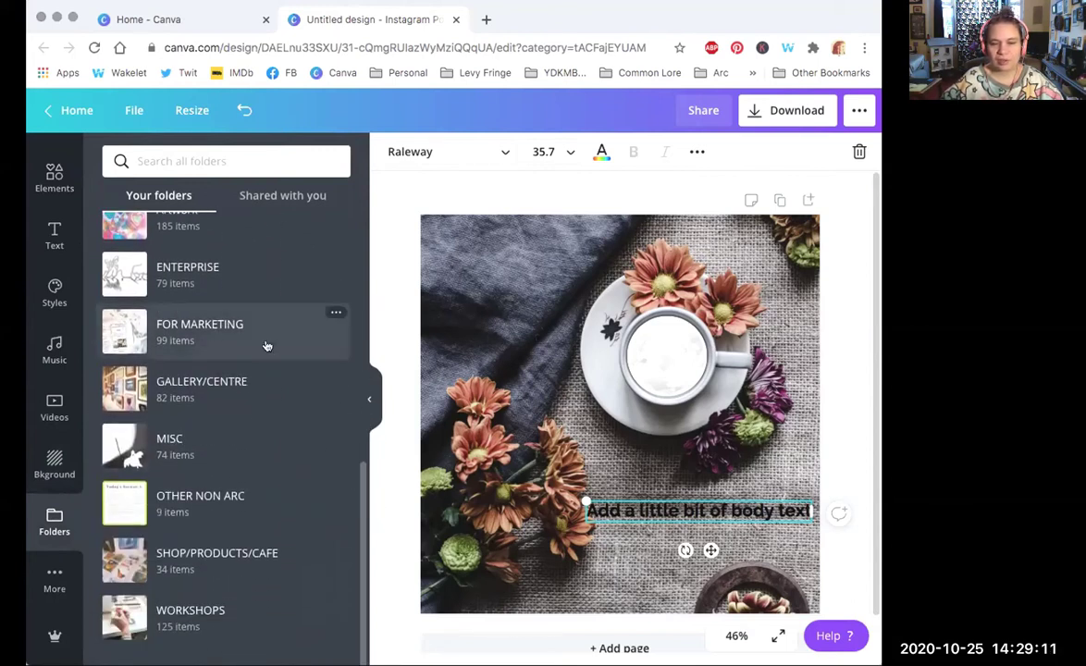
left_click(184, 617)
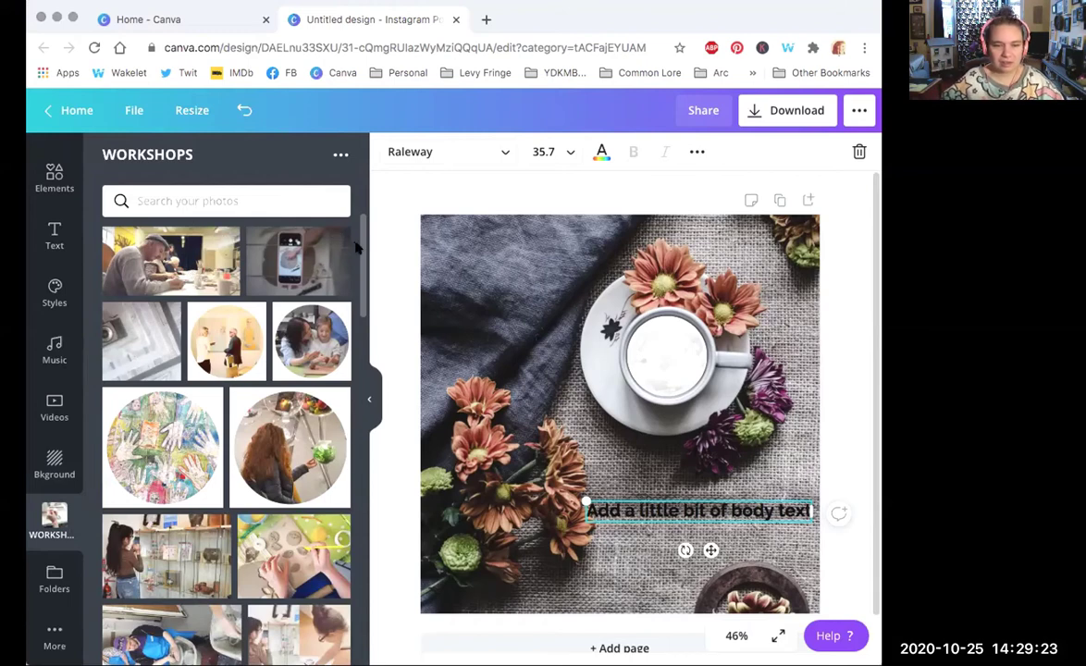
scroll(365, 296, "down", 5)
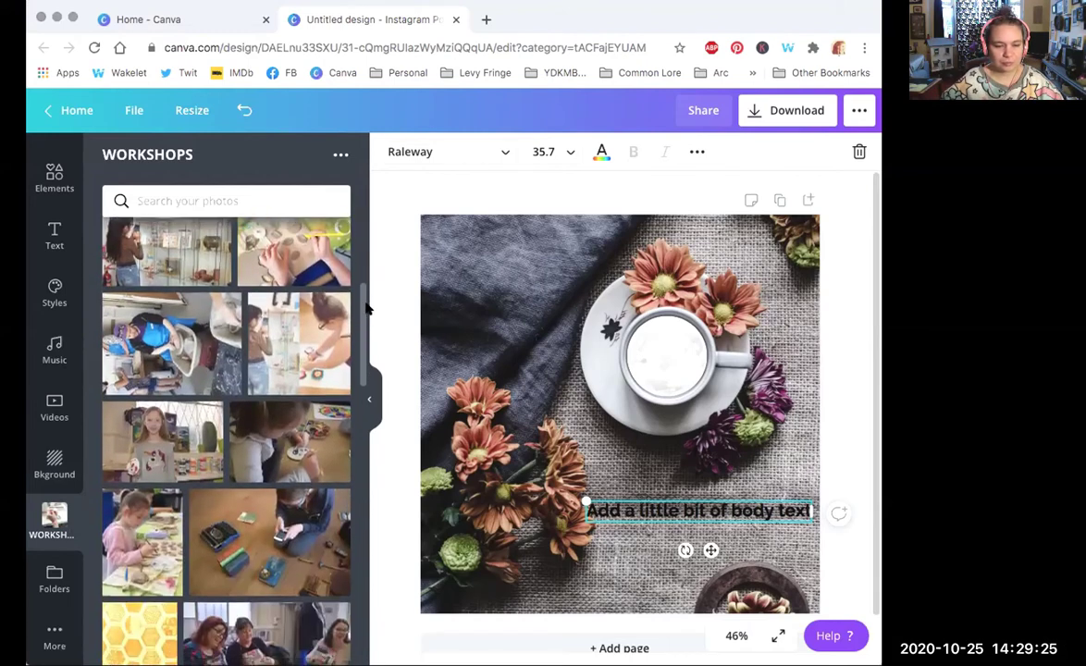
scroll(129, 538, "up", 5)
Step: Close the WORKSHOPS folder shortcut and open the Logos folder under 'Shared with you'
left_click(54, 577)
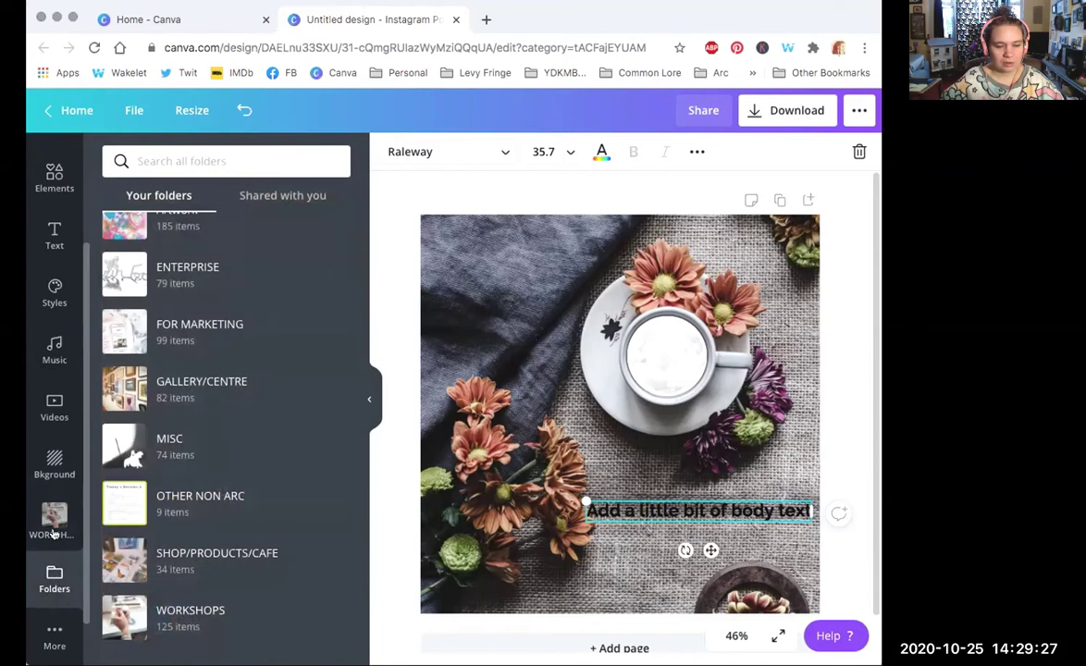
left_click(60, 514)
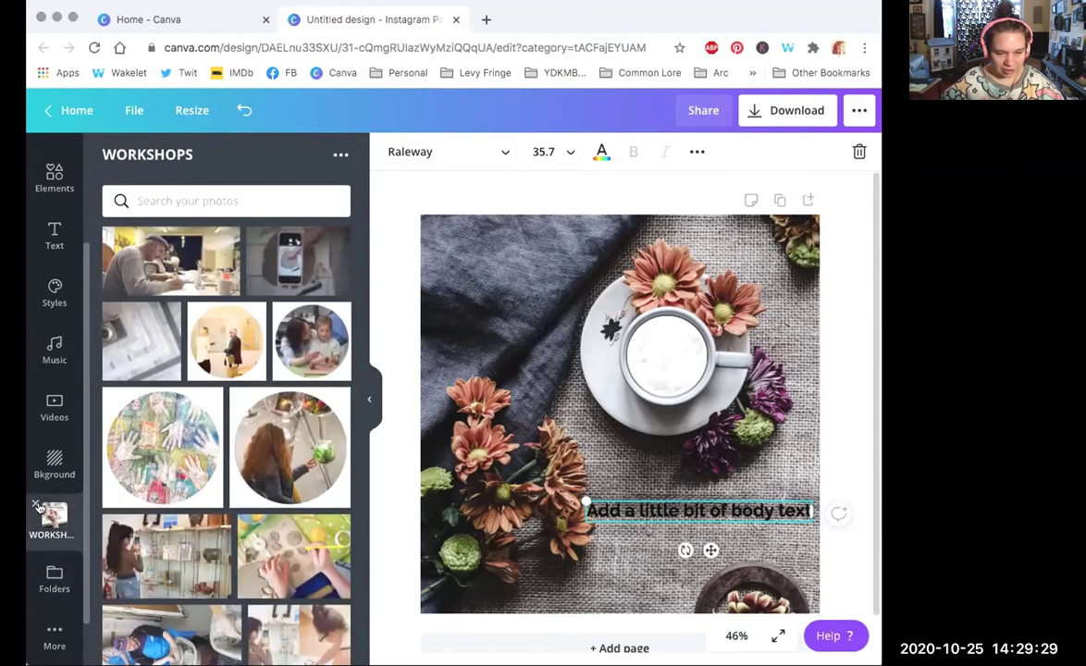
left_click(35, 505)
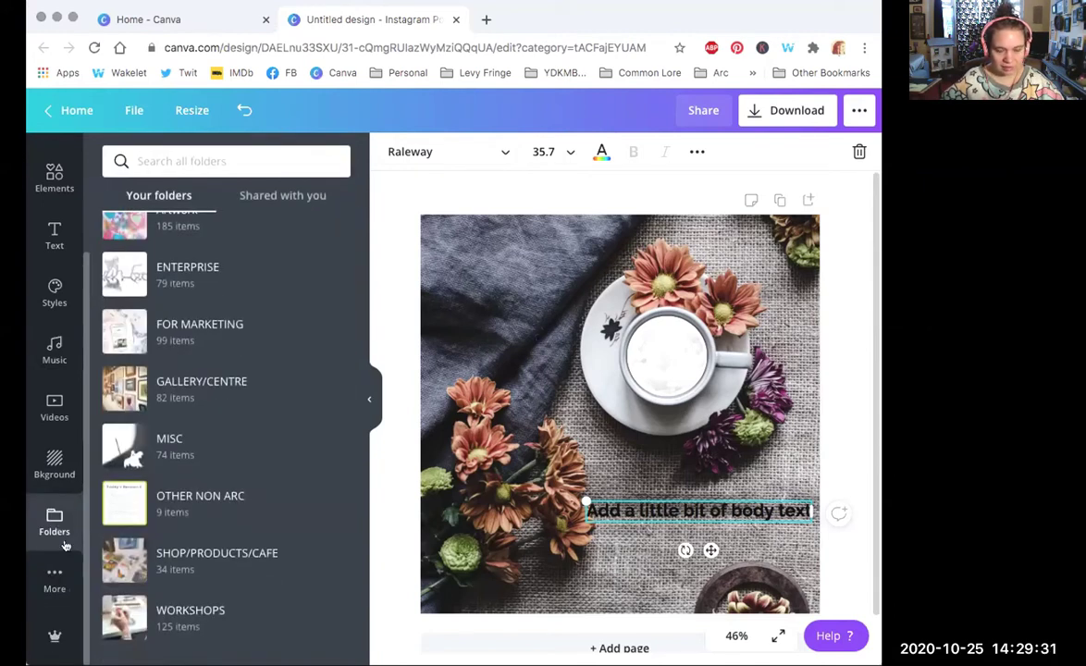
left_click(284, 197)
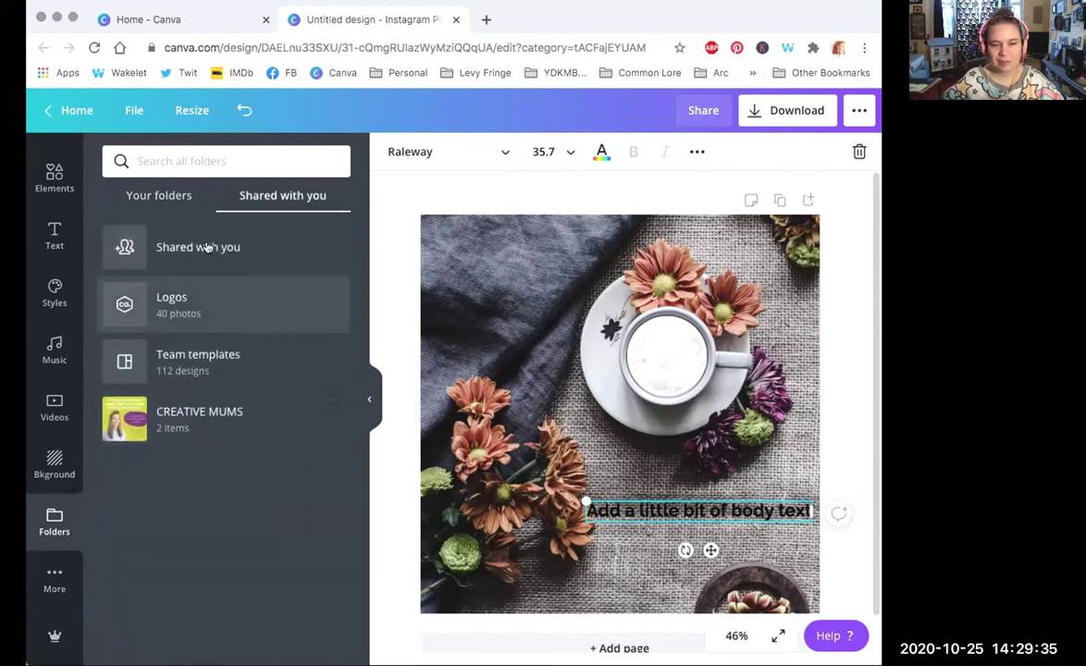
left_click(233, 311)
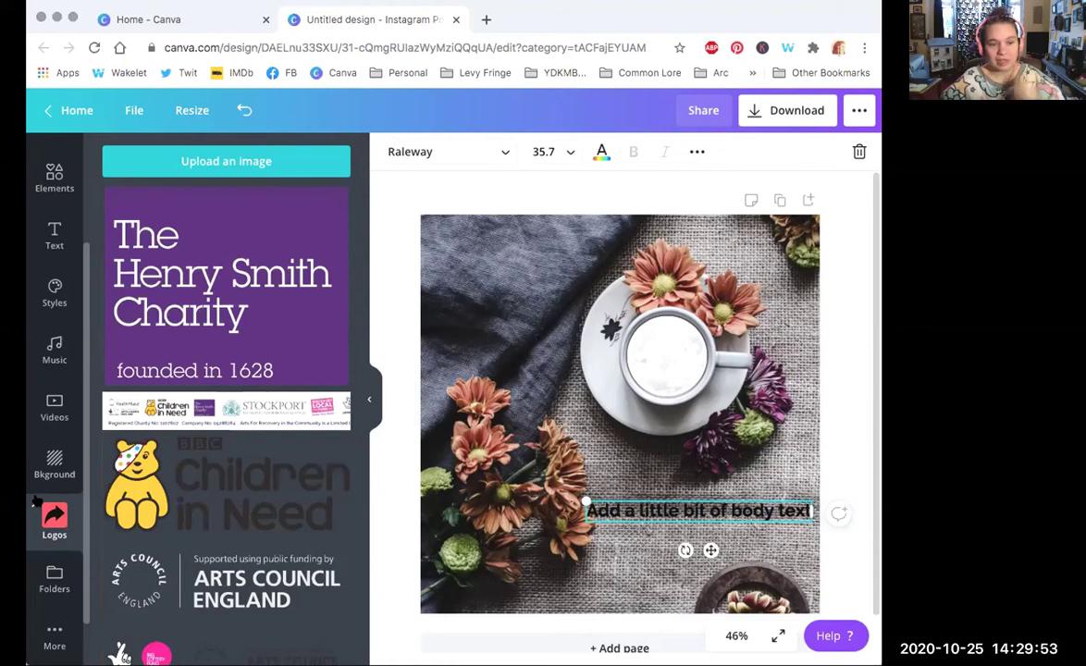
Step: Browse the extra apps under More and the Canva Pro info, returning to the mug Elements results
left_click(54, 578)
left_click(54, 580)
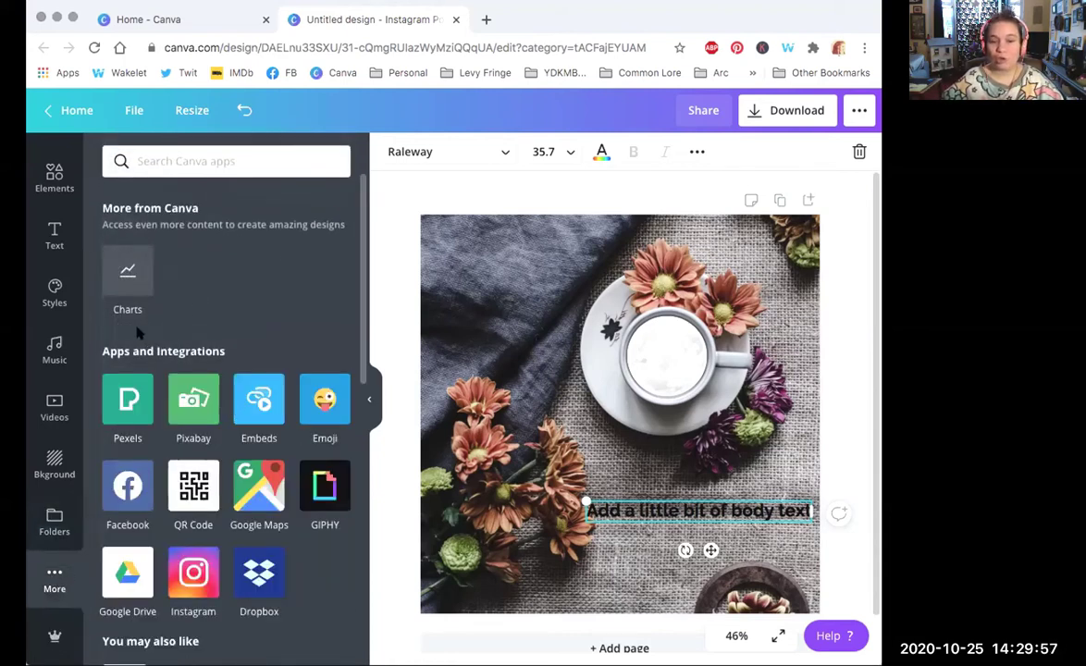
left_click_drag(363, 274, 342, 171)
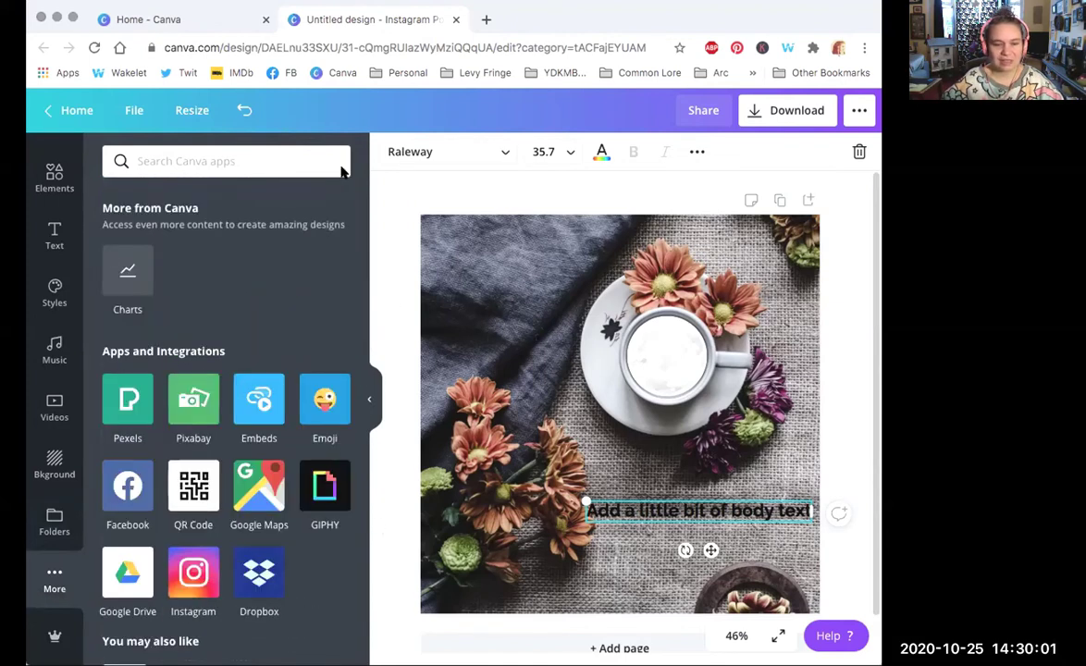
left_click(53, 637)
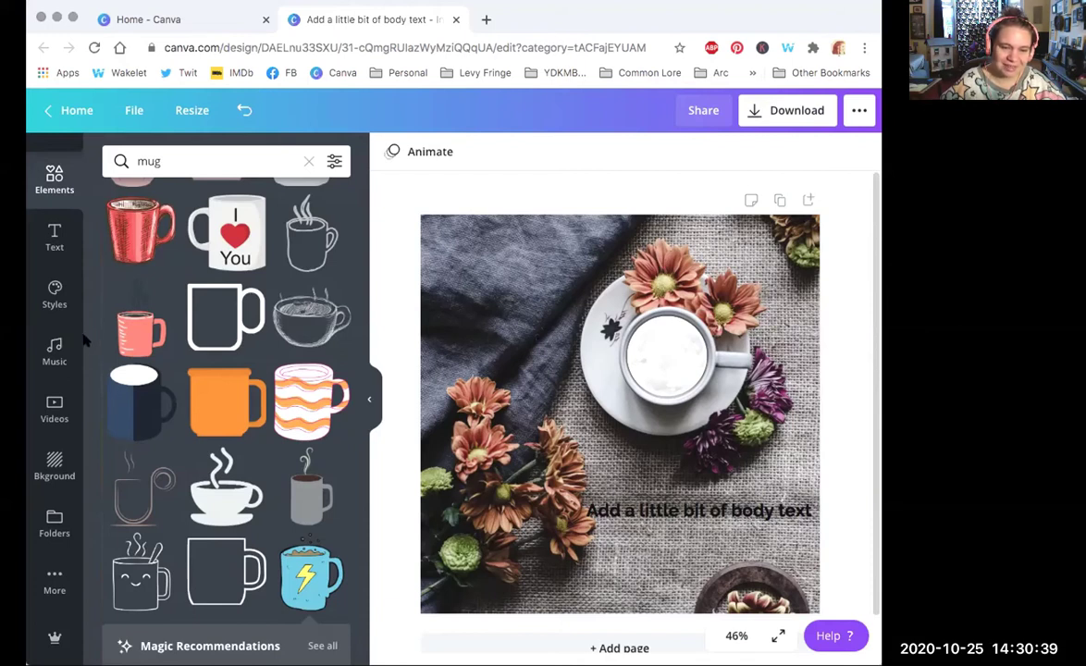
Step: Return the Elements panel to its default overview and select the background photo
left_click_drag(85, 340, 82, 214)
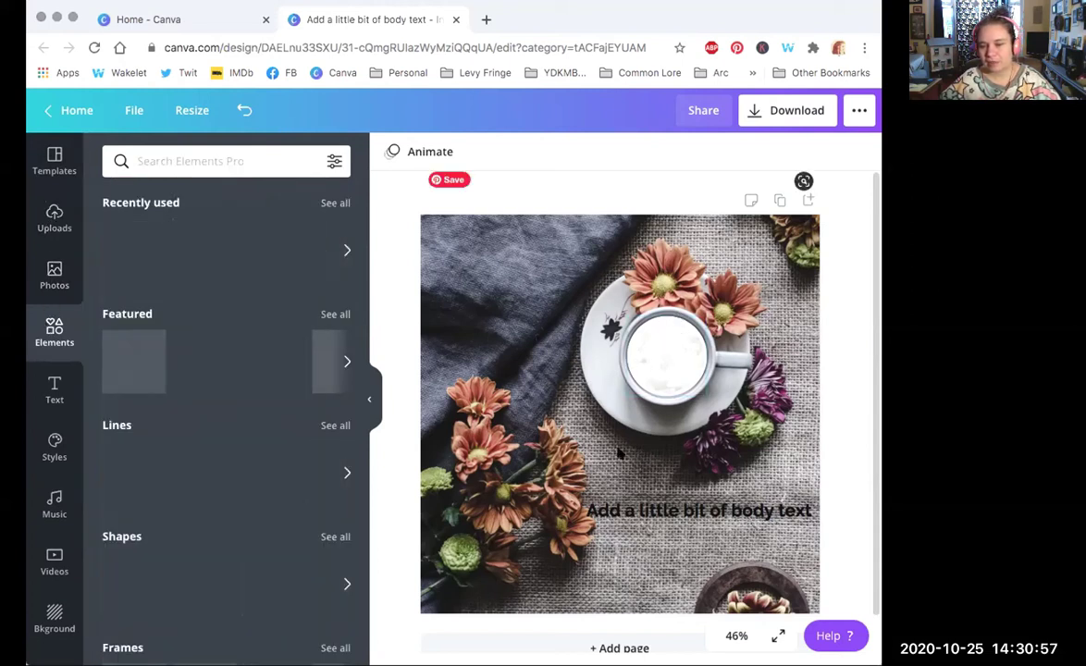
left_click(511, 303)
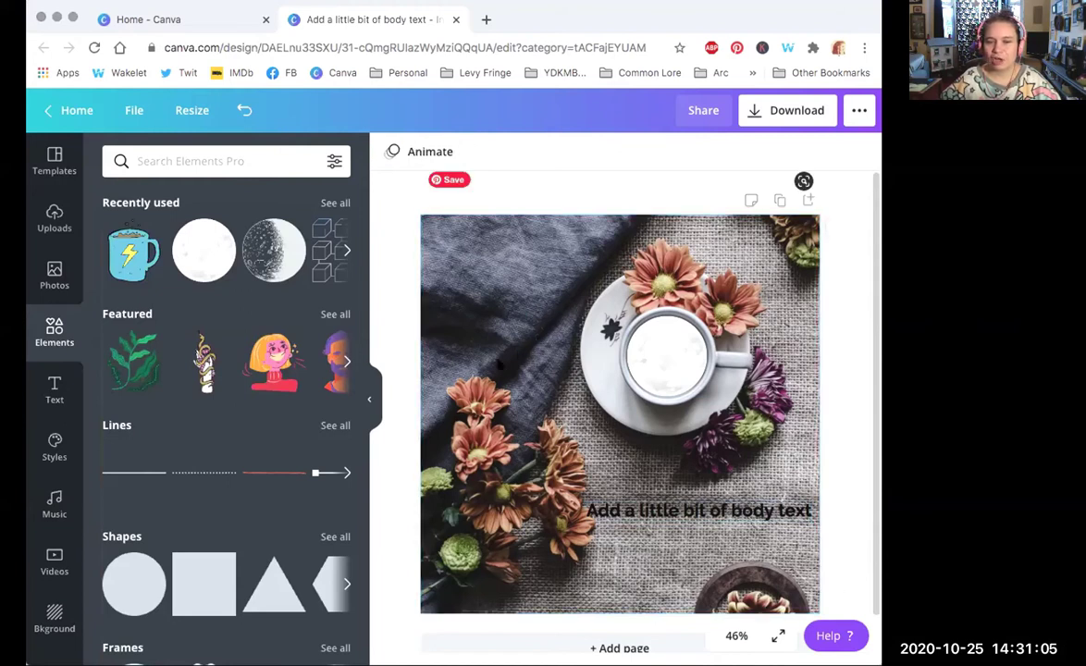
Step: Recrop the background photo at 25% view, enlarging and shifting it so the cup sits top right
double_click(488, 318)
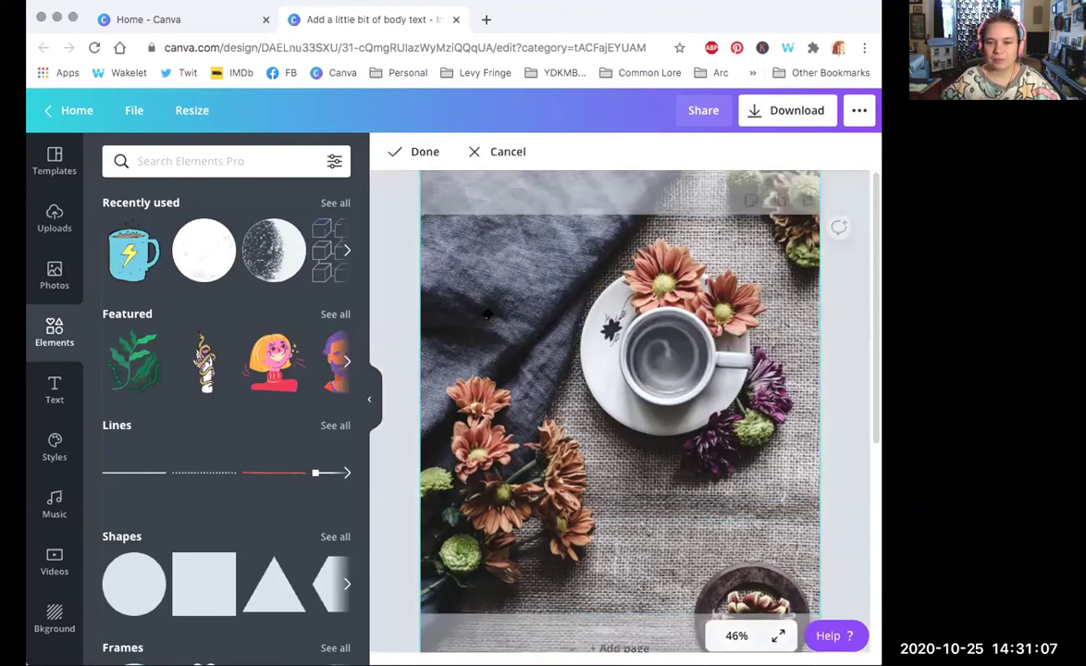
left_click_drag(492, 341, 523, 287)
left_click(731, 635)
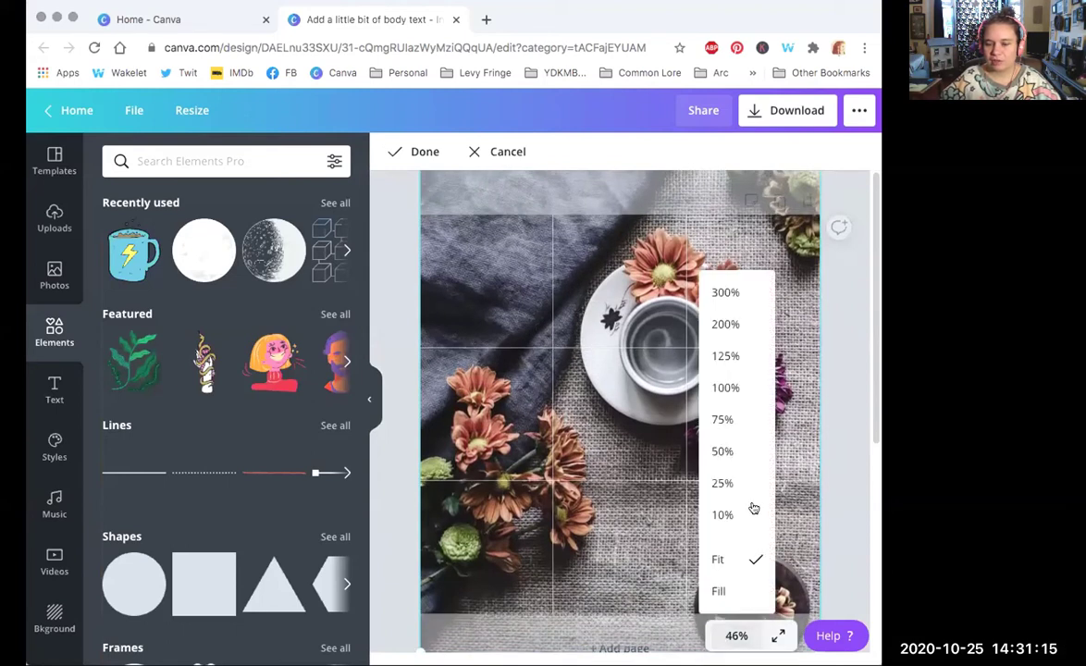
left_click(723, 482)
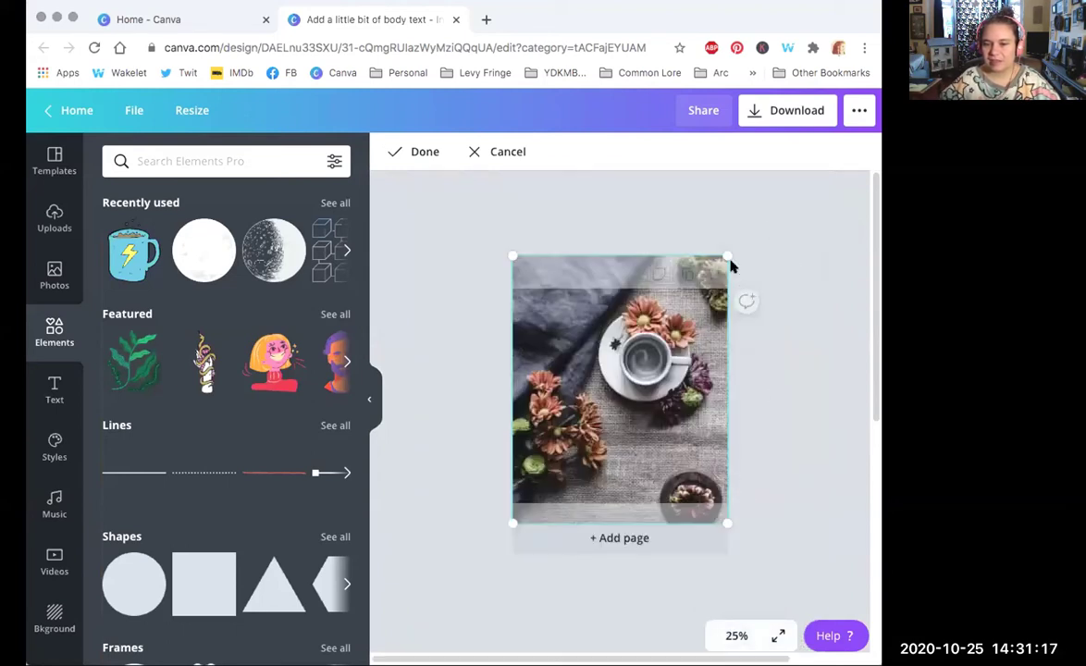
left_click_drag(726, 250, 788, 183)
left_click_drag(639, 407, 625, 438)
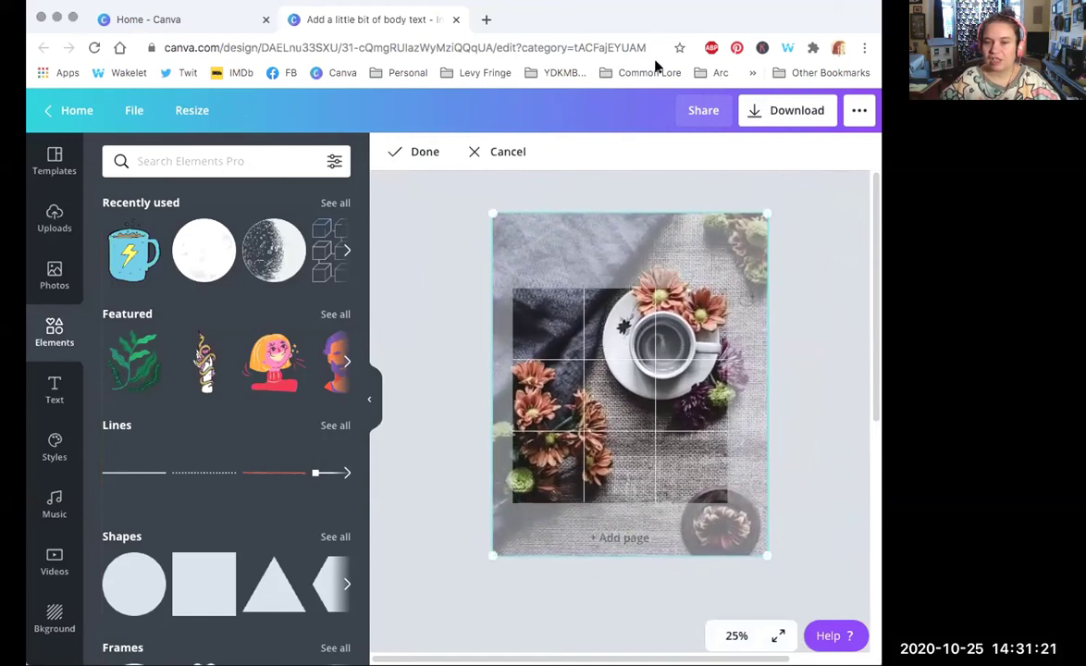
left_click(399, 157)
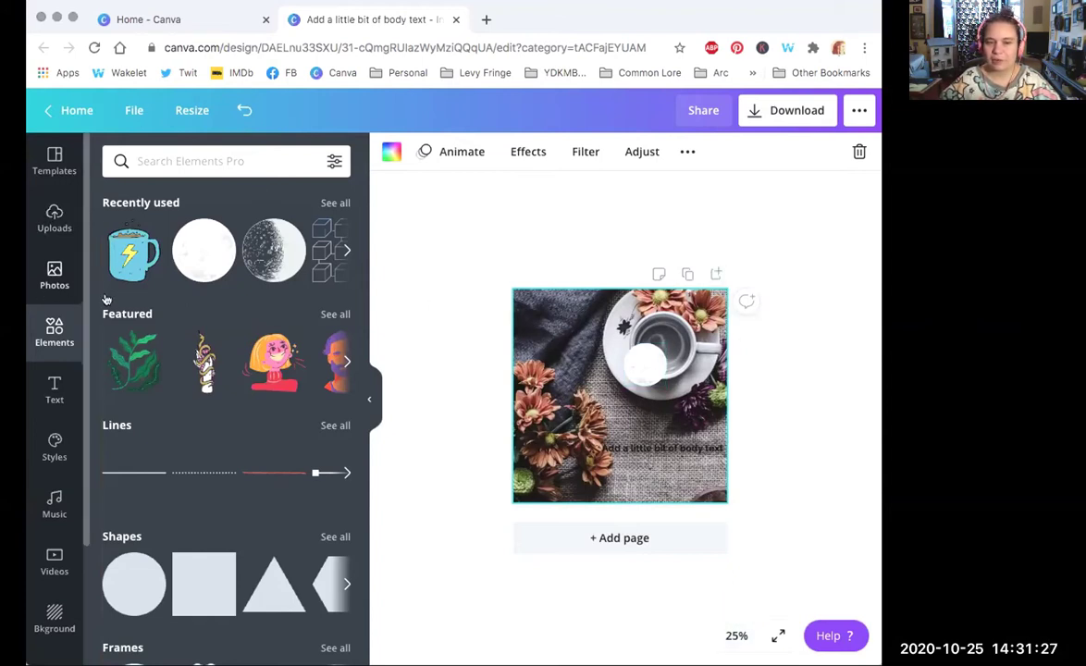
Step: Move the white circle back over the inside of the cup, keeping the view at 25%
mouse_move(648, 368)
left_mouse_down()
mouse_move(657, 347)
mouse_move(695, 375)
mouse_move(654, 347)
mouse_move(659, 379)
left_mouse_up()
left_click(782, 349)
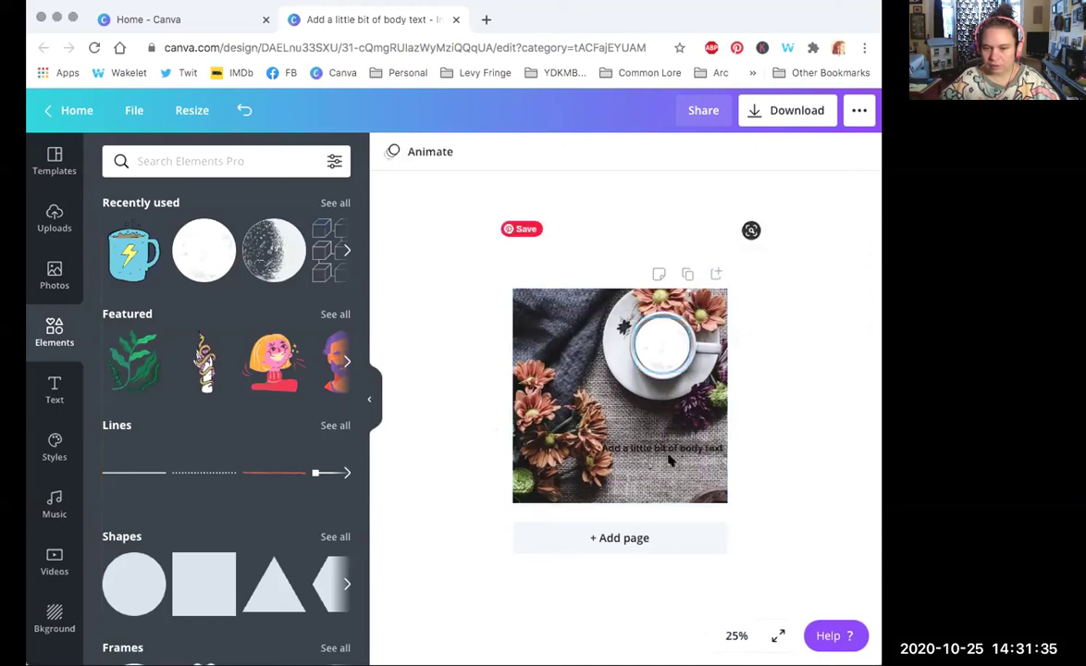
left_click(736, 636)
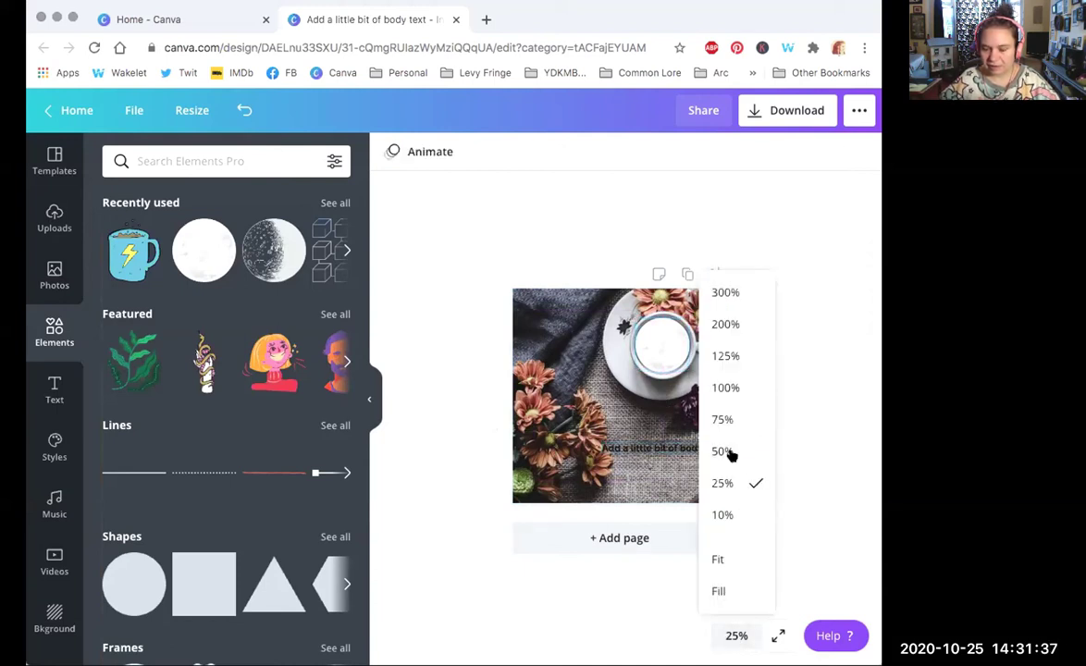
left_click(819, 434)
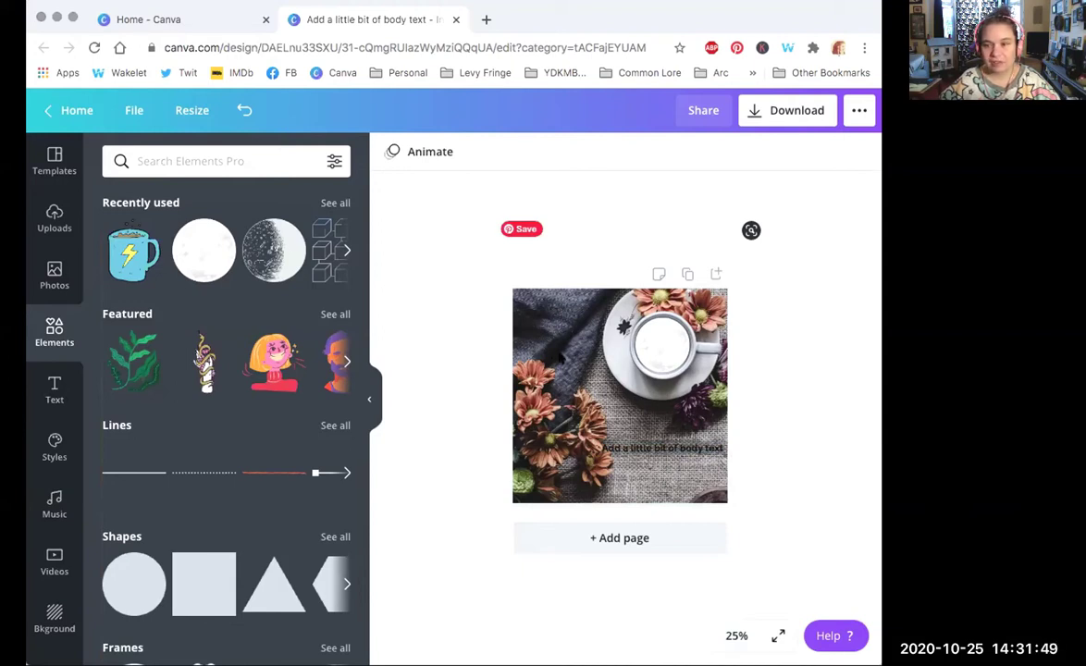
Step: Nudge the body-text line slightly up and to the left
left_click(659, 451)
left_click_drag(659, 452, 650, 447)
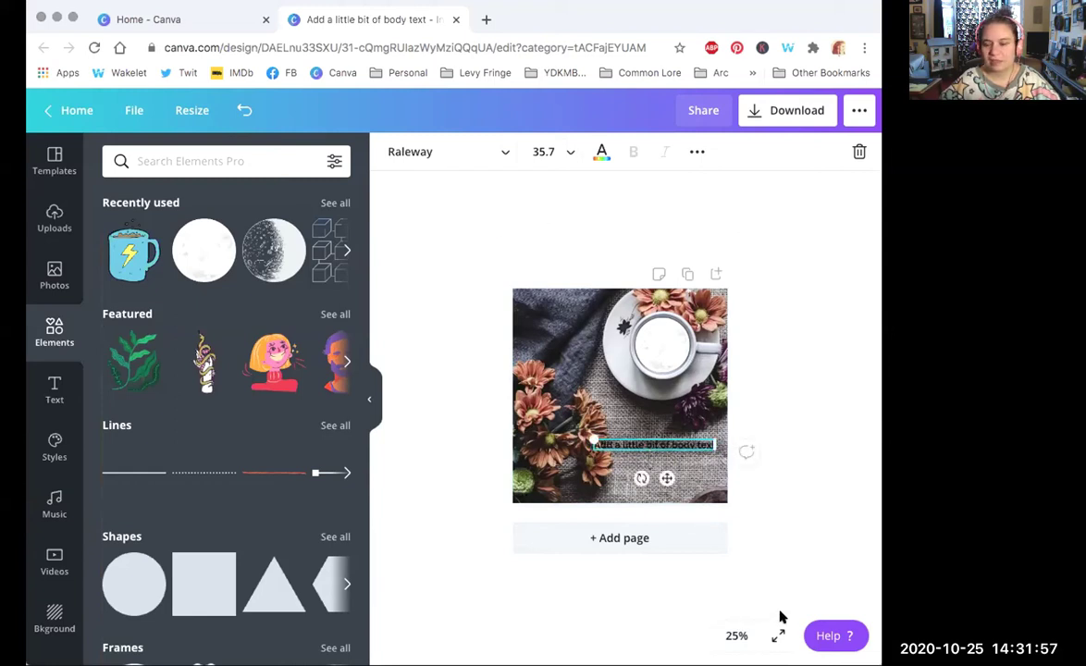
left_click(731, 635)
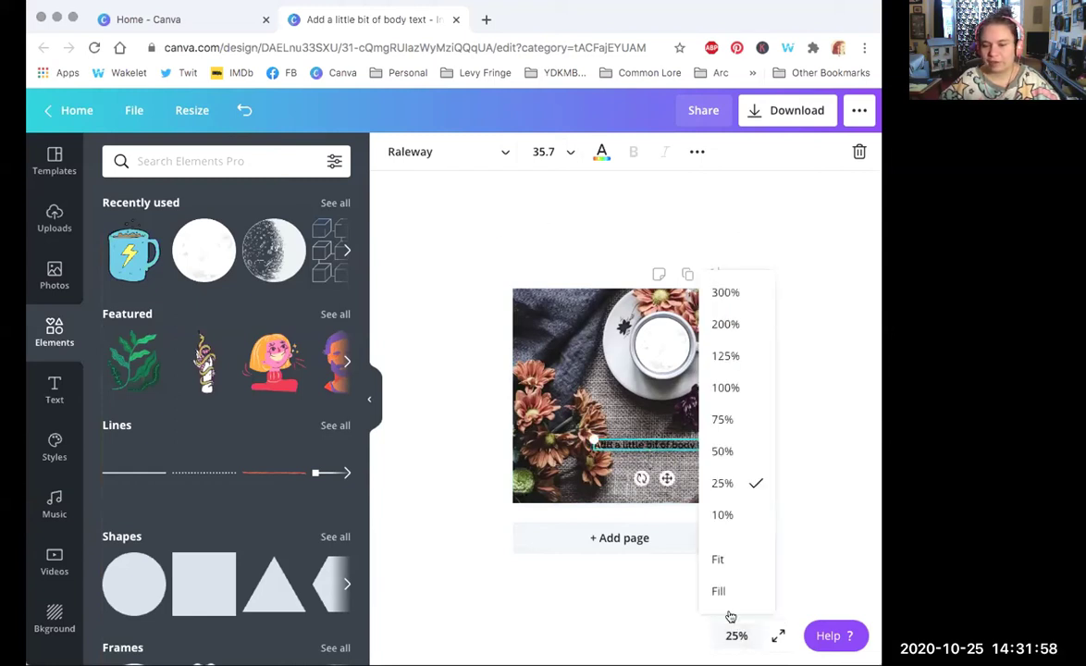
Step: Zoom the view to 50% and make the body text white
left_click(722, 452)
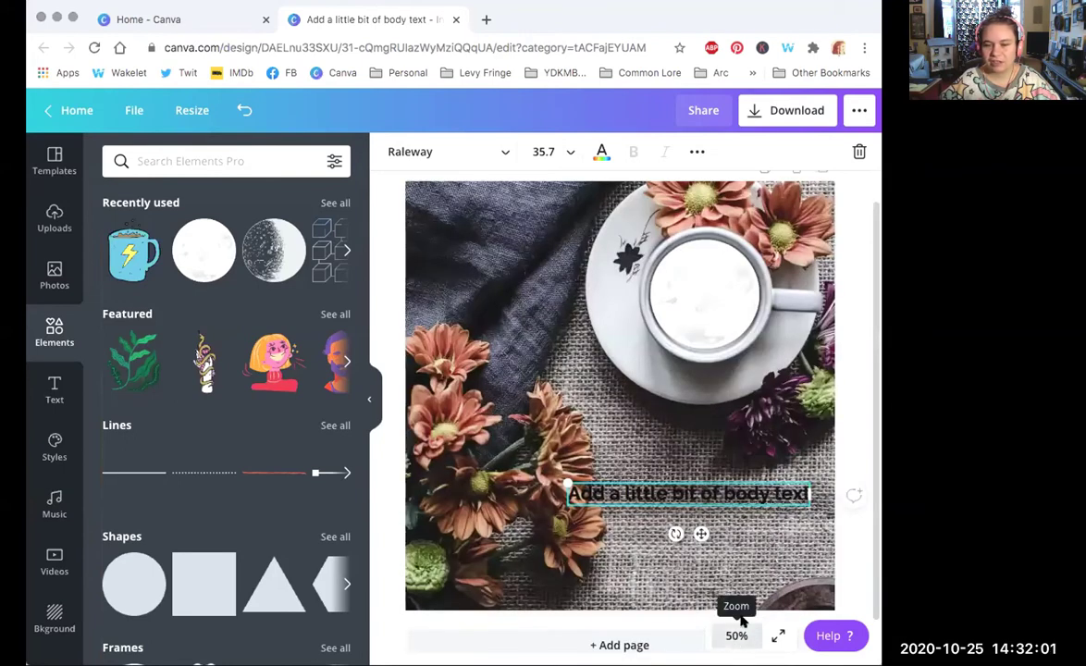
left_click(601, 152)
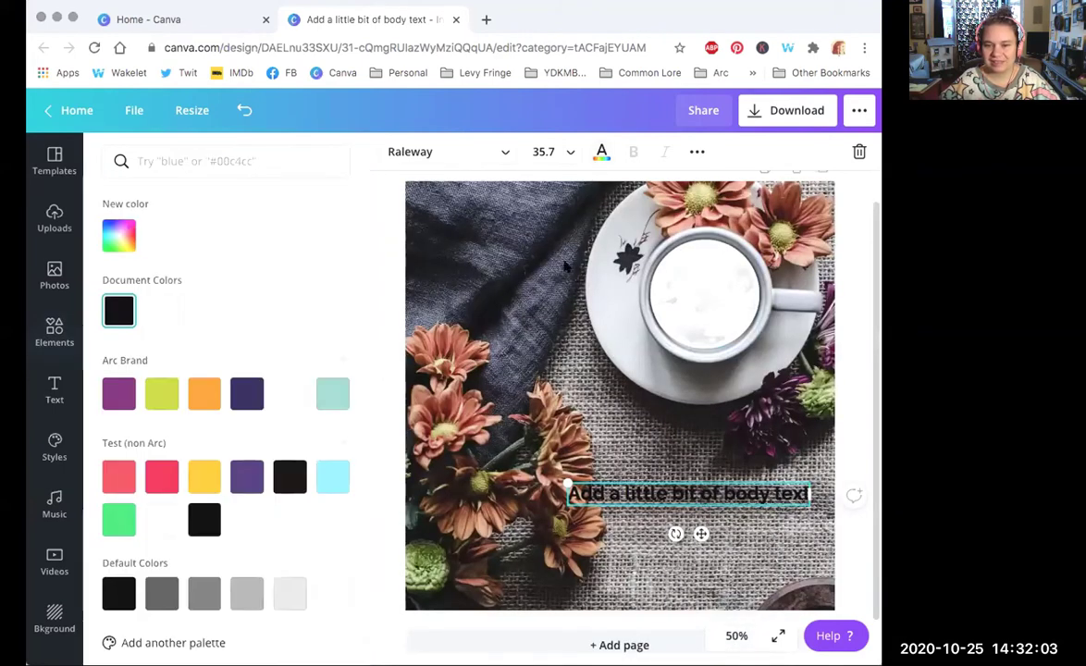
left_click(289, 393)
left_click(575, 492)
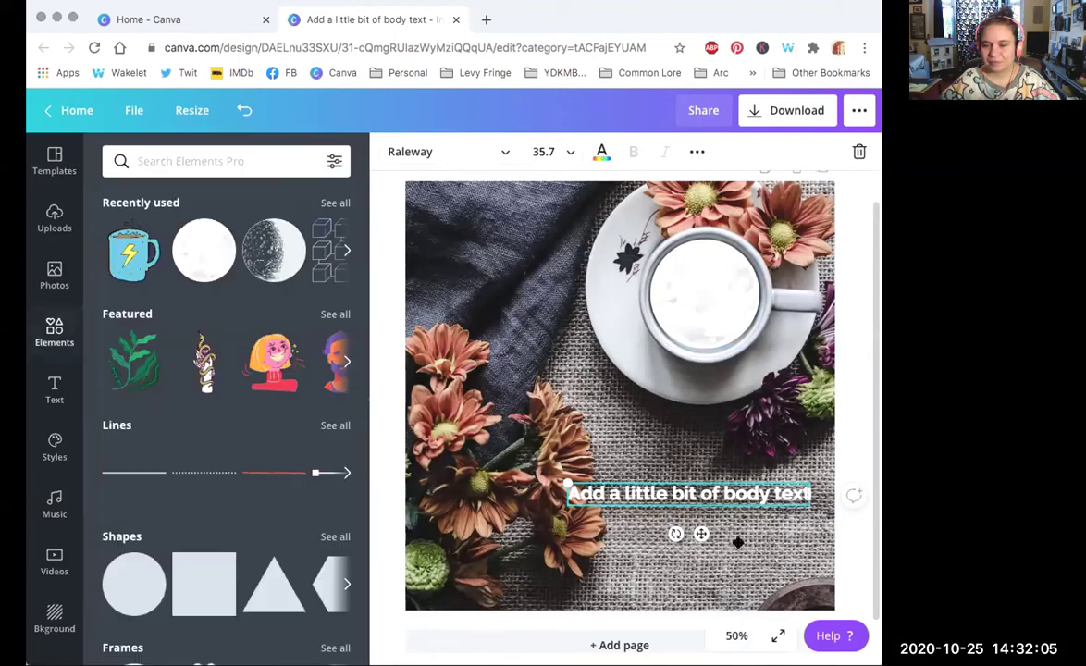
Step: Check the 10% and 25% views, enlarge the body text to size 46.6, then return to 50%
left_click(735, 635)
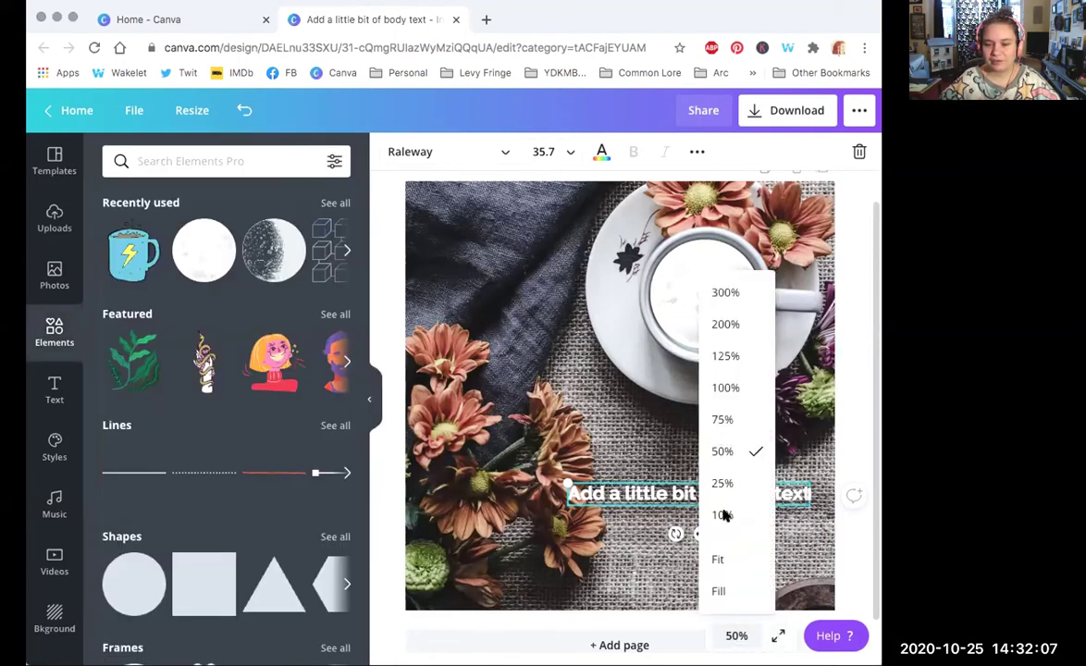
left_click(723, 515)
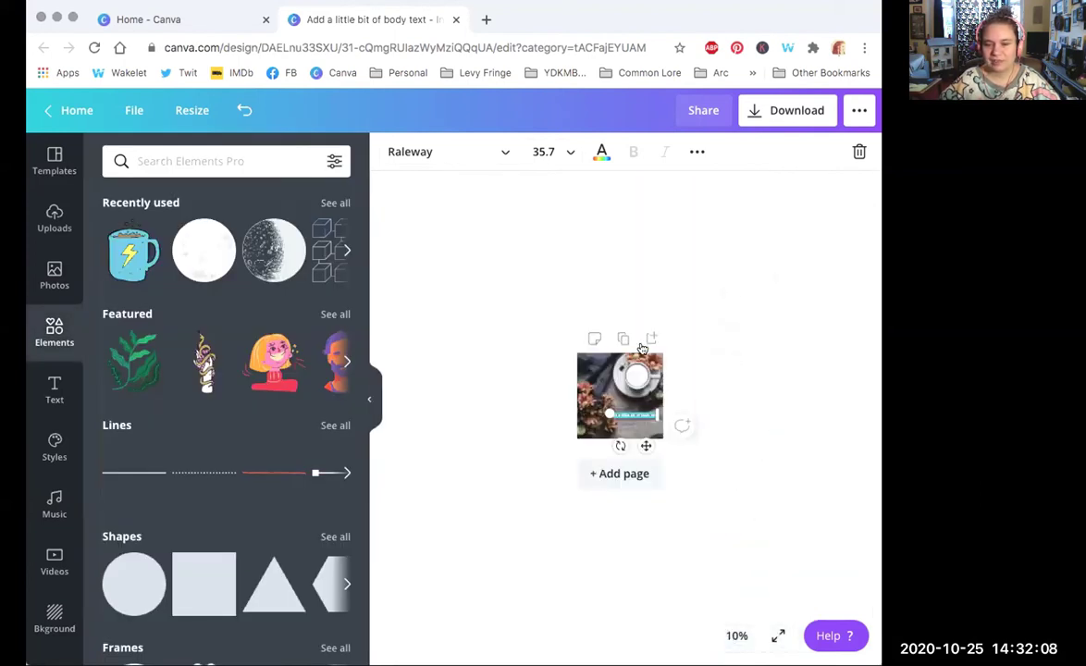
left_click(735, 636)
left_click(723, 482)
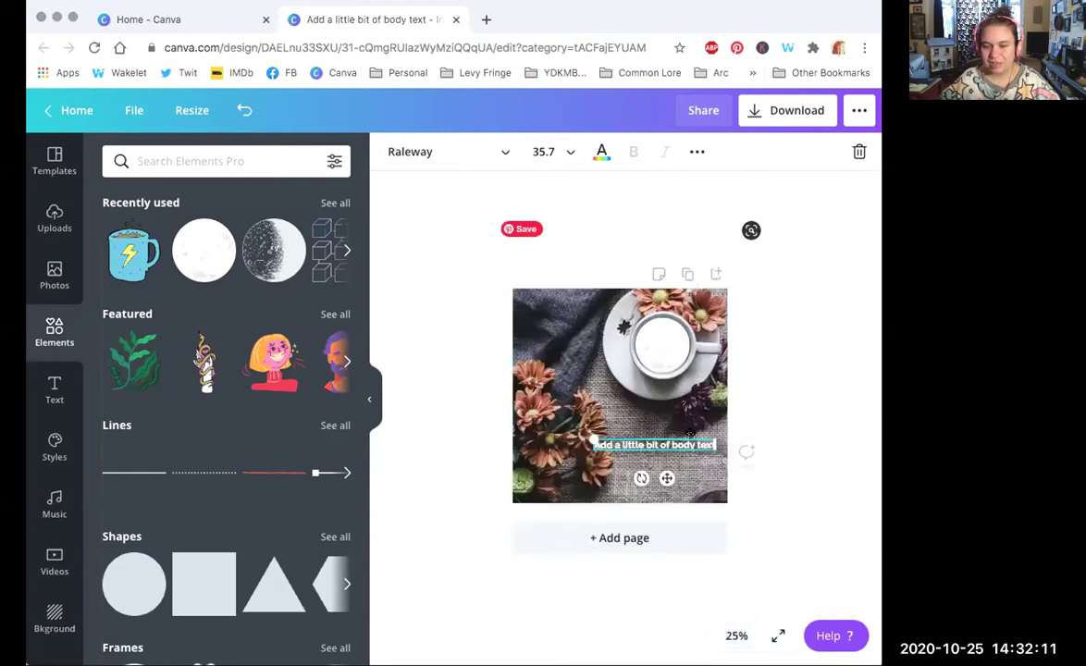
left_click_drag(626, 444, 714, 453)
left_click(735, 636)
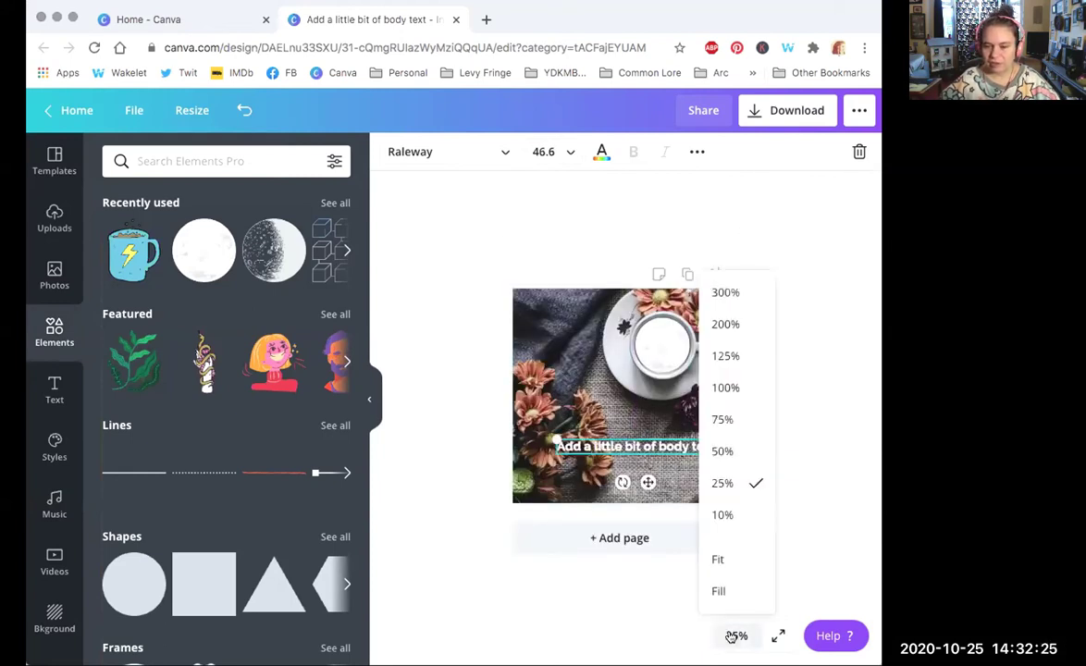
left_click(735, 450)
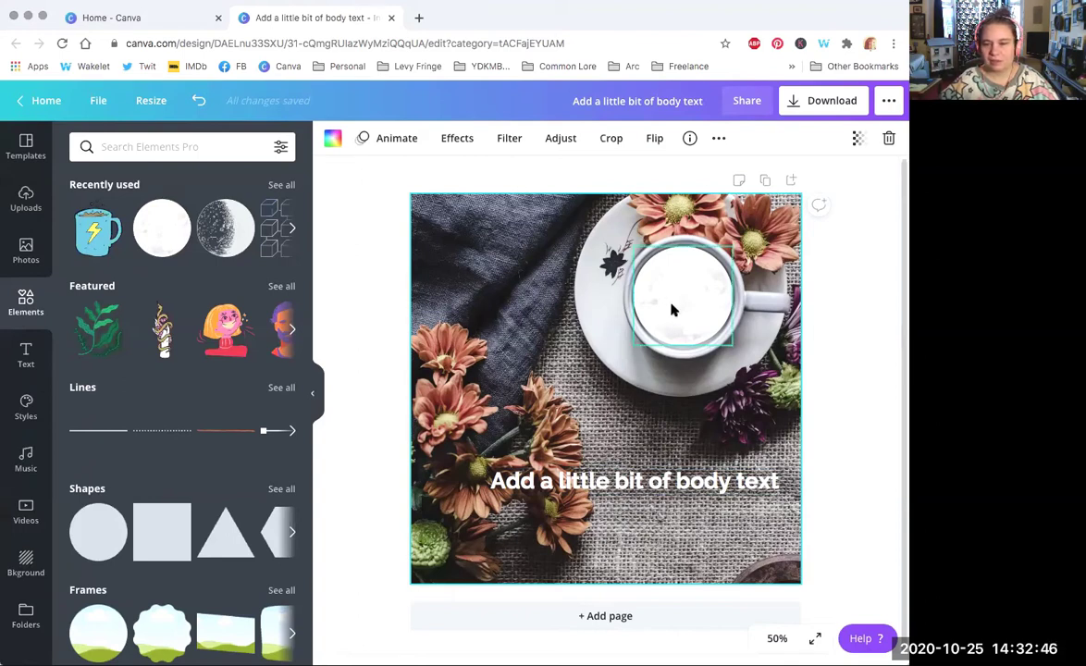
Step: Rotate the white circle over the coffee cup
left_click(638, 278)
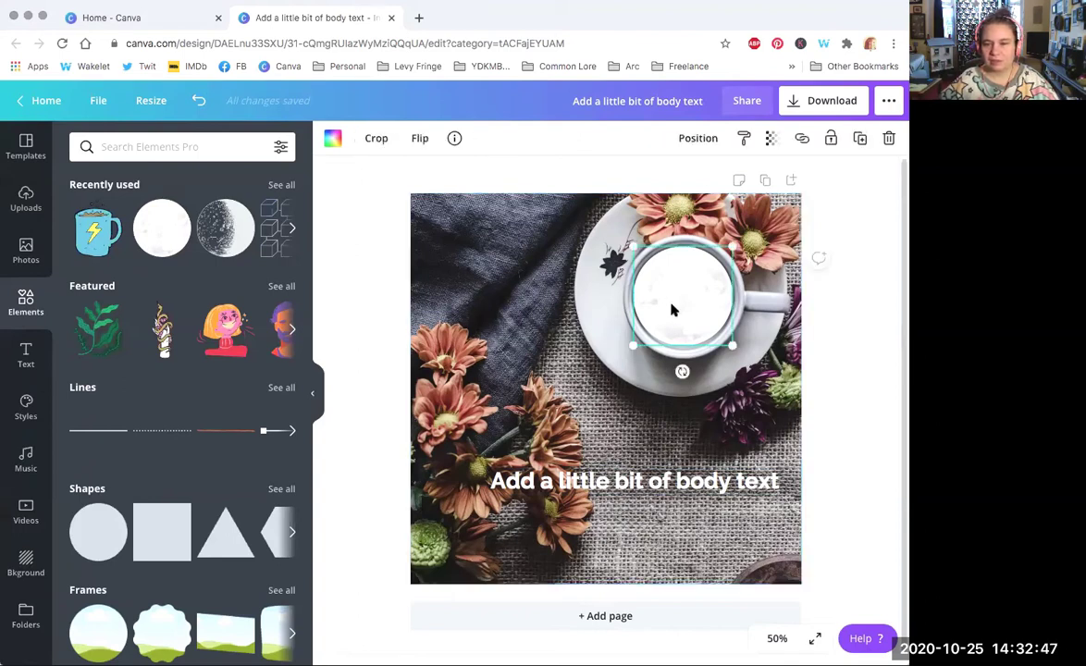
left_click(634, 482)
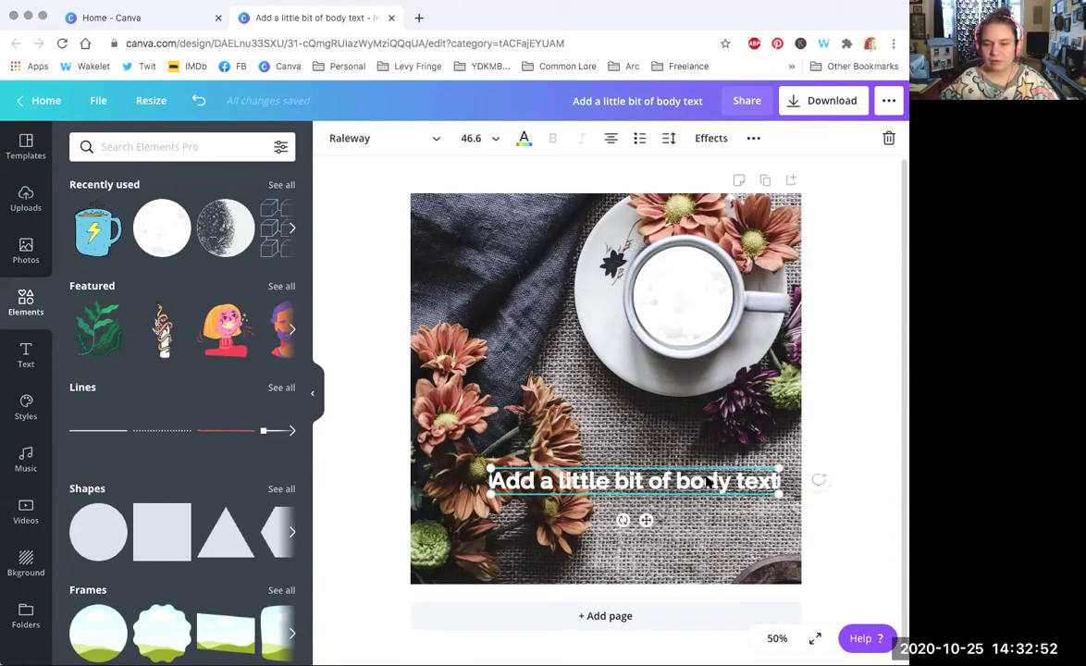
left_click(667, 294)
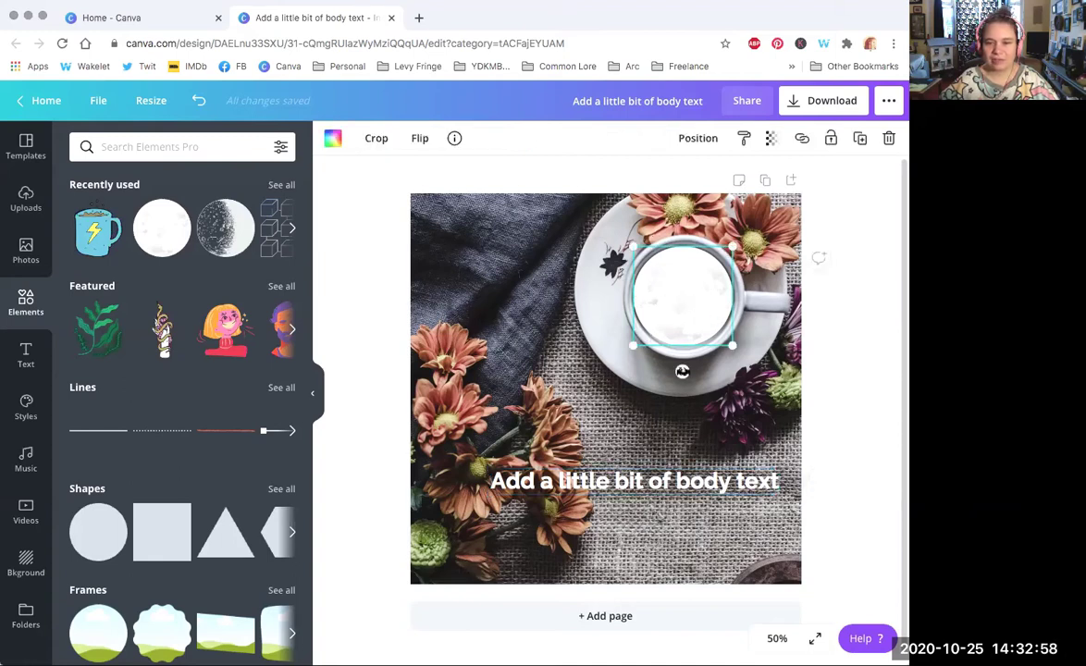
left_click_drag(680, 371, 740, 317)
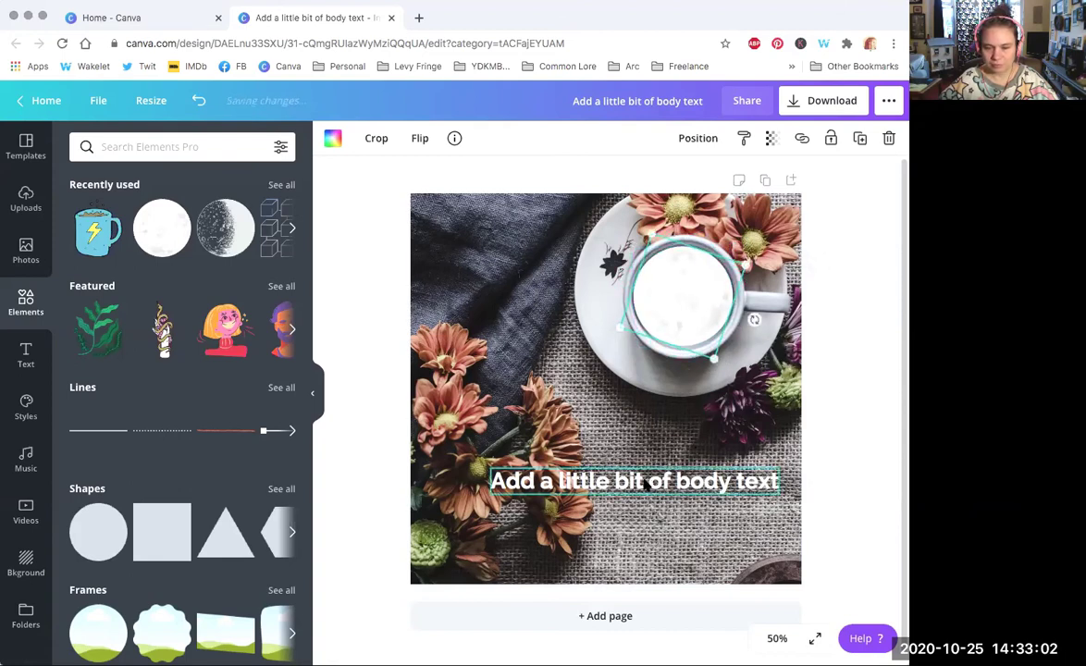
Step: Move the body text slightly higher on the photo, keeping it at size 46.6
left_click(618, 482)
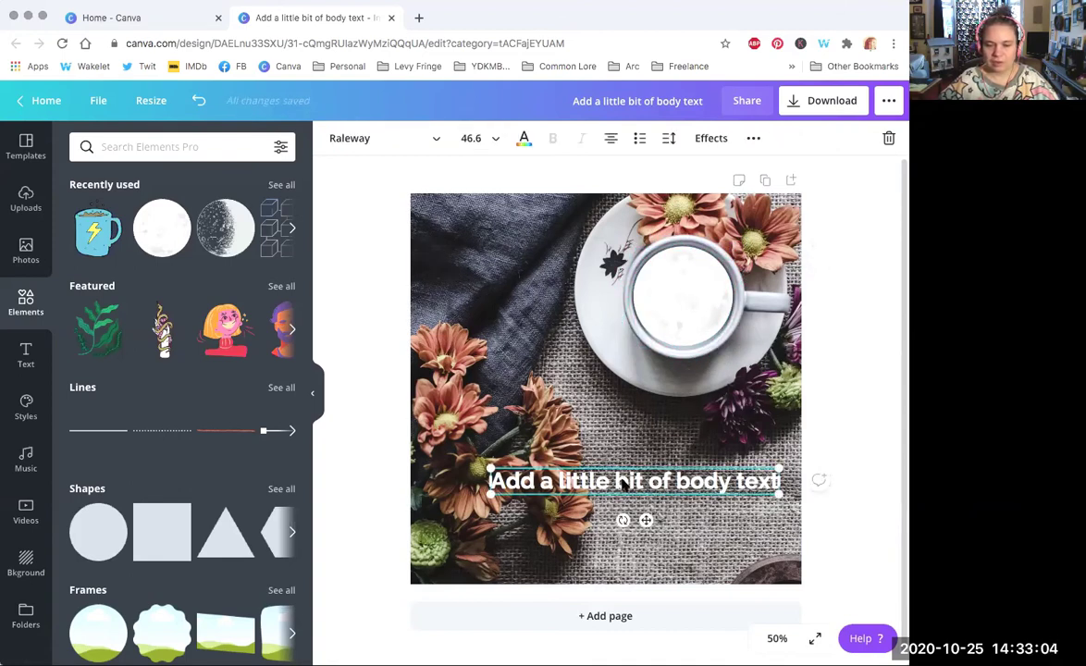
left_click_drag(663, 488, 657, 462)
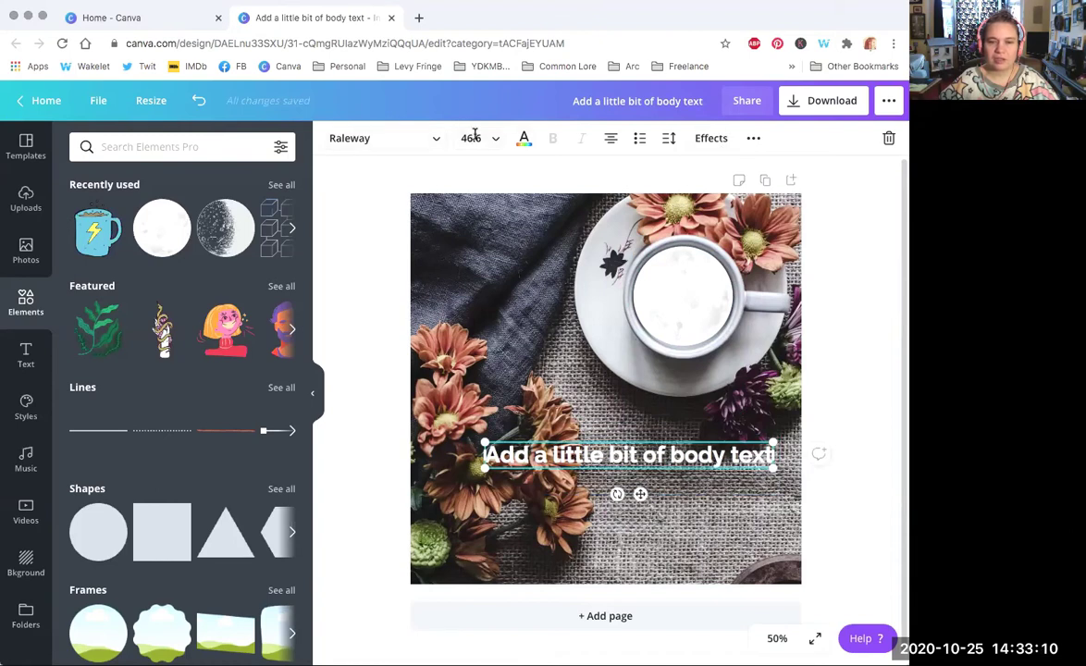
left_click(487, 138)
left_click(495, 141)
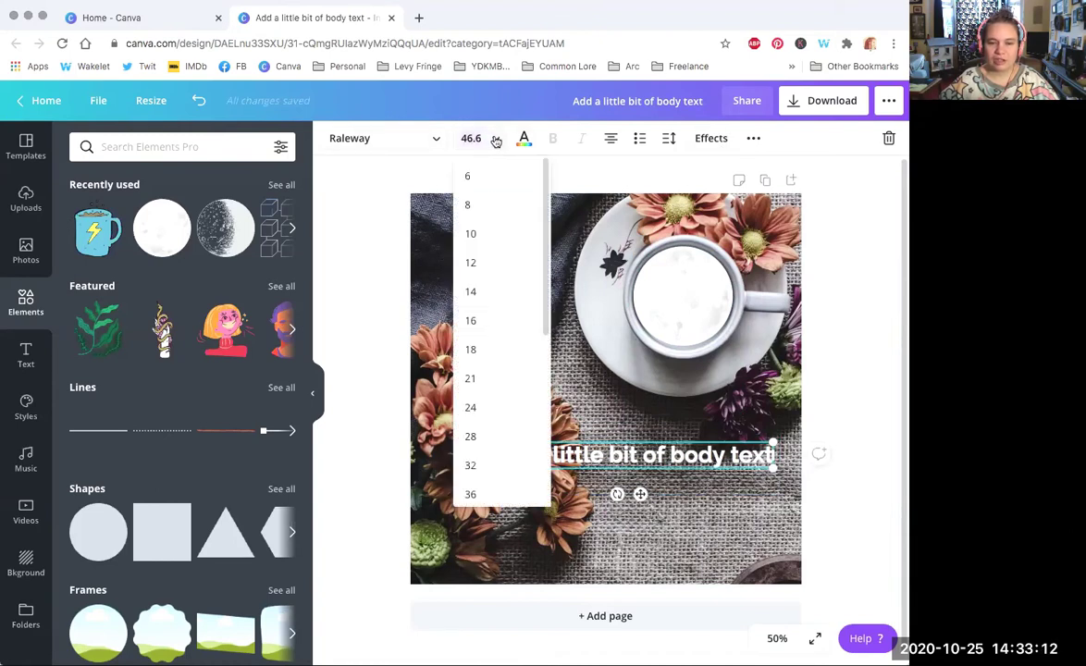
Step: Try text sizes 12 and 36, then set the body text to size 88
left_click(482, 262)
left_click(483, 145)
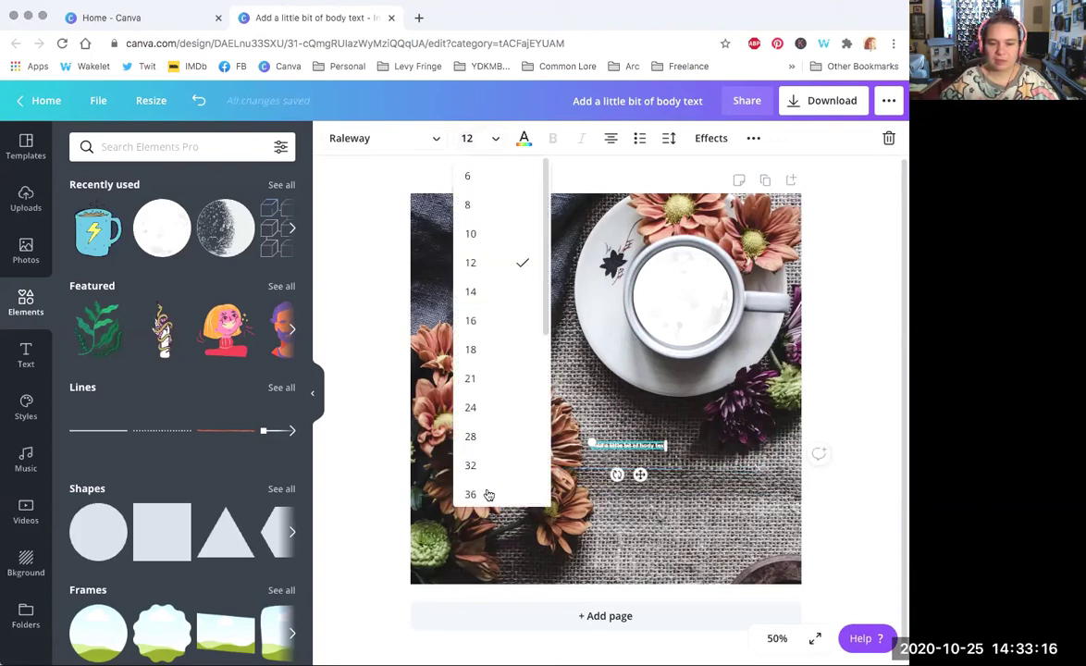
left_click(487, 493)
left_click(495, 139)
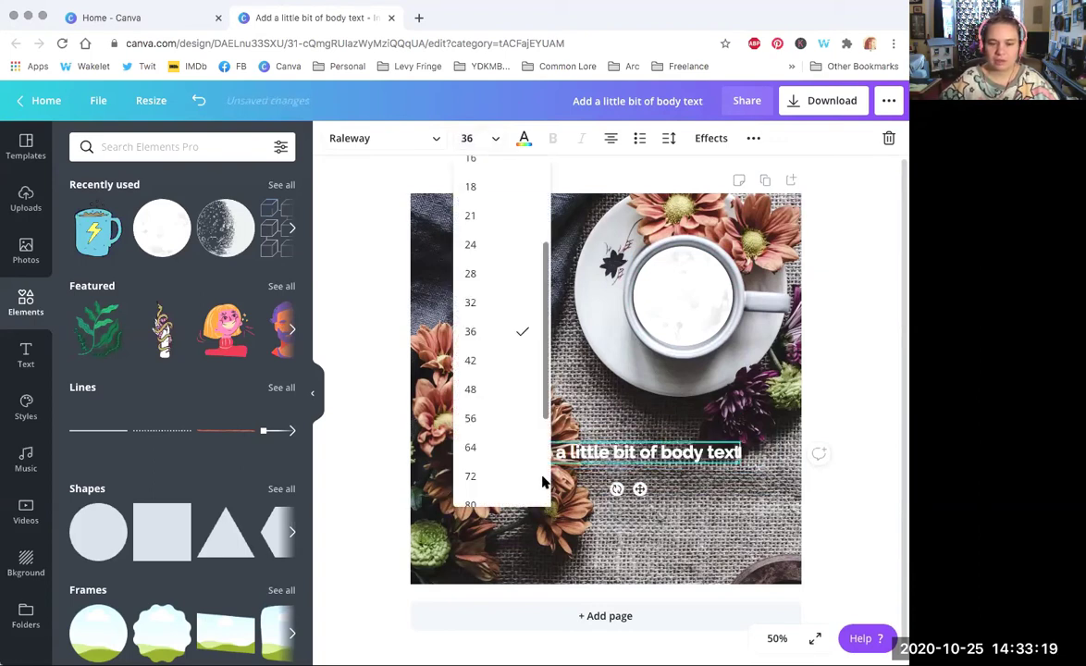
scroll(485, 444, "down", 2)
left_click(485, 458)
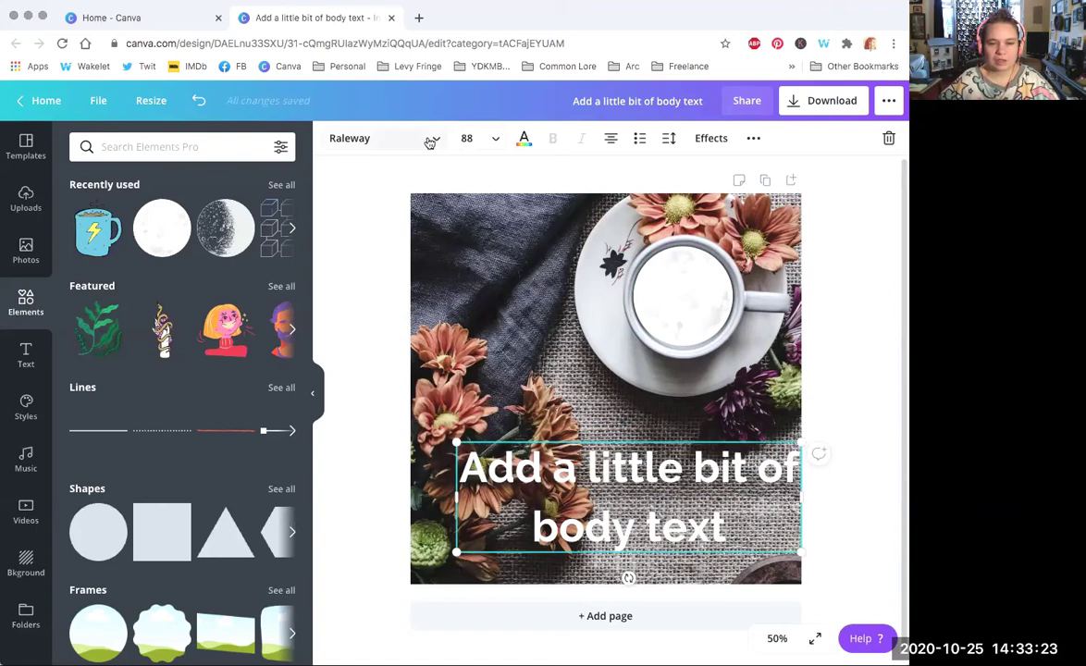
Step: Make the body text white, after briefly trying Raleway Medium and dark navy
left_click(397, 134)
left_click(129, 270)
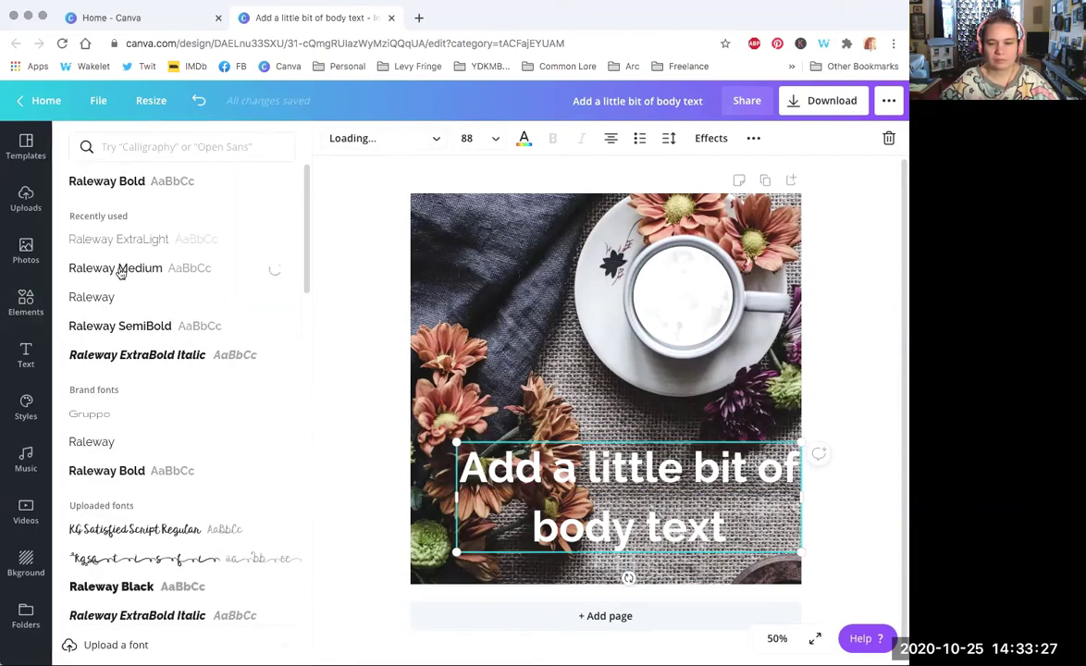
left_click(524, 138)
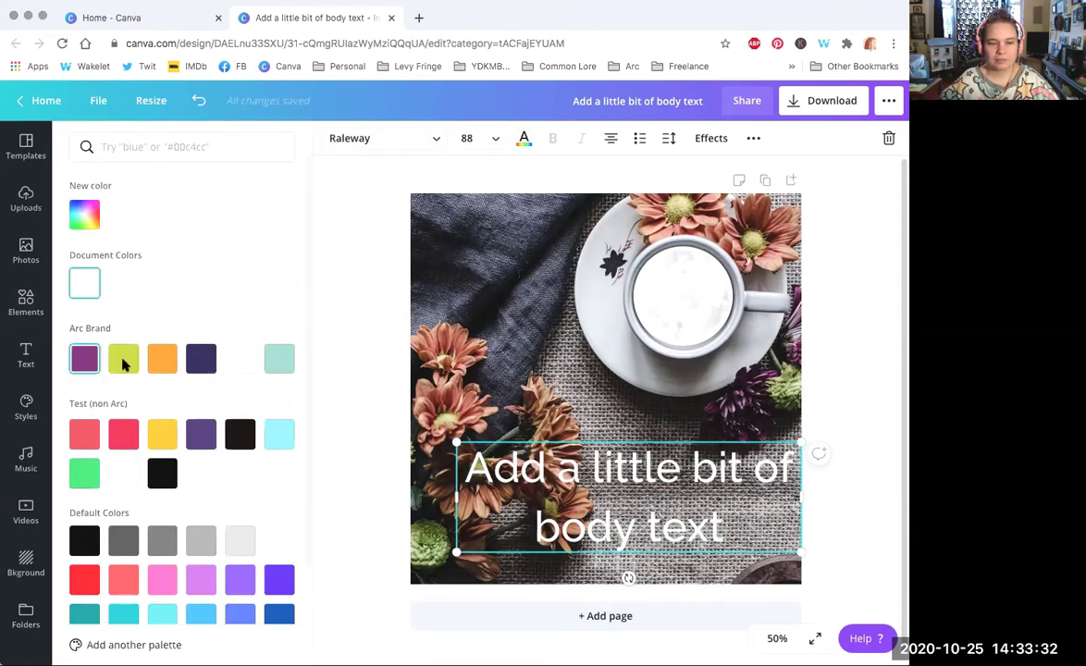
left_click(196, 356)
left_click(238, 360)
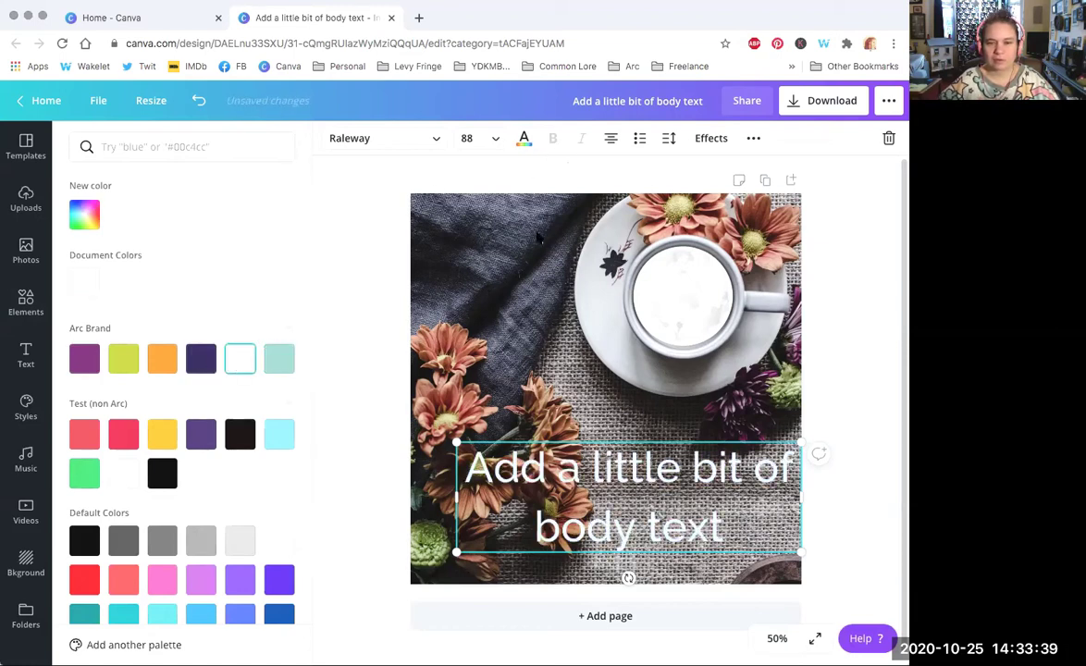
Step: Switch the font to Raleway ExtraBold Italic and narrow the box, shrinking the text to 75.5
left_click(395, 144)
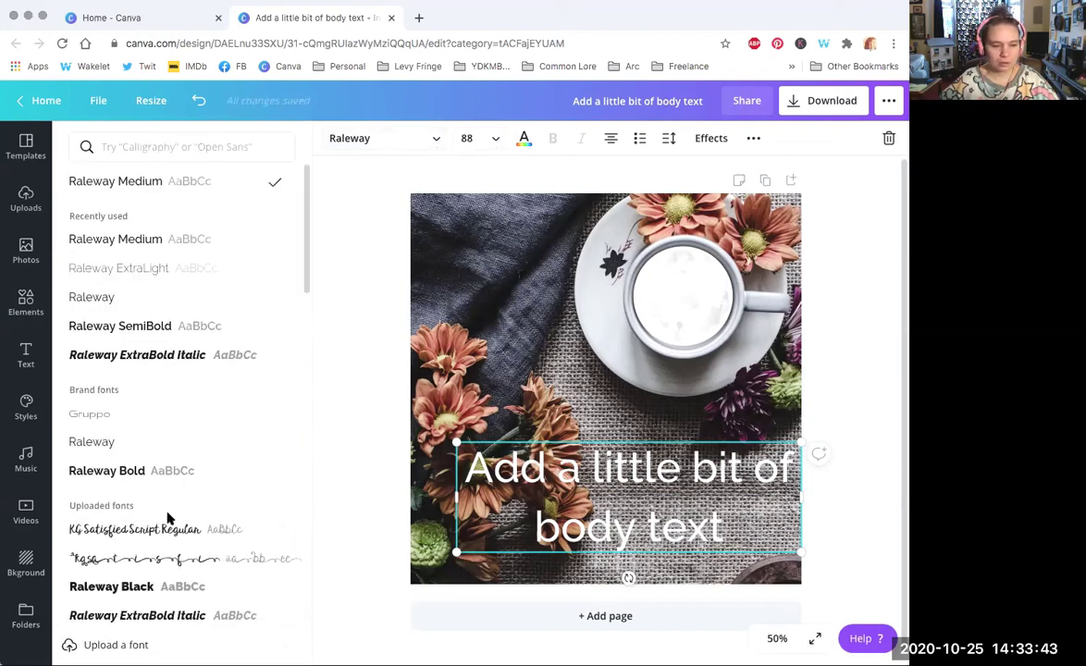
left_click(144, 443)
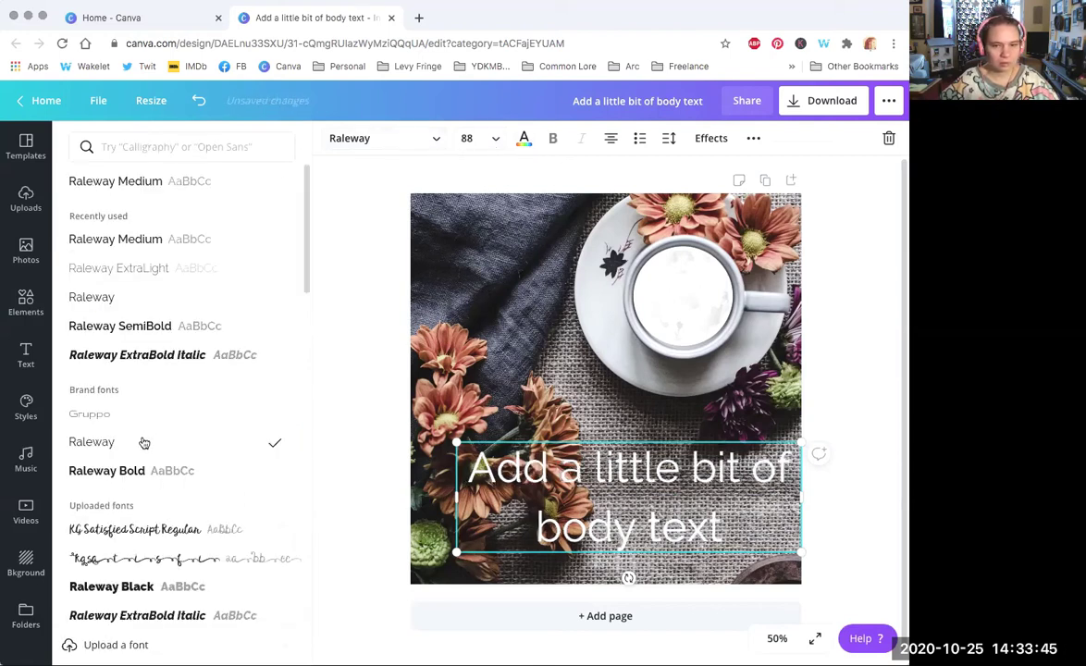
left_click(553, 138)
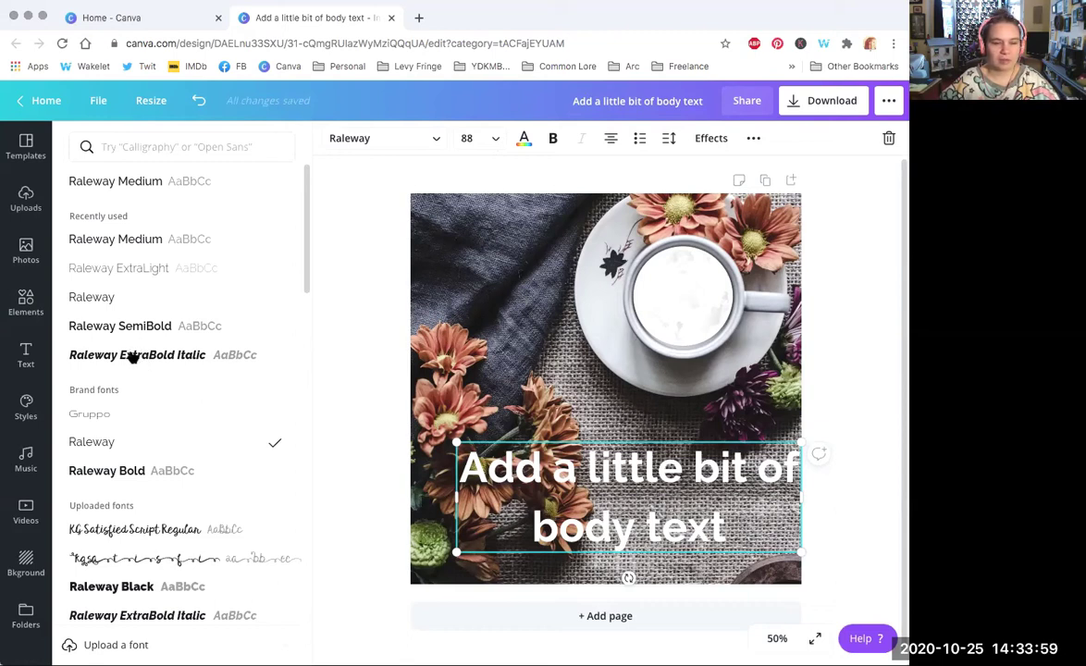
left_click(143, 356)
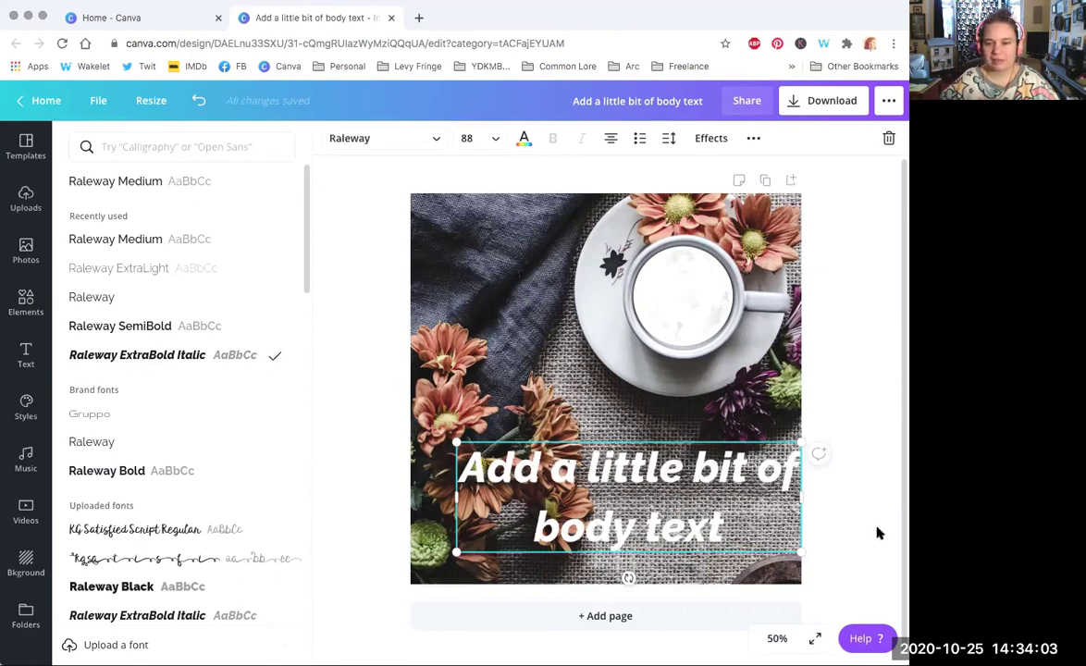
left_click_drag(751, 459, 753, 460)
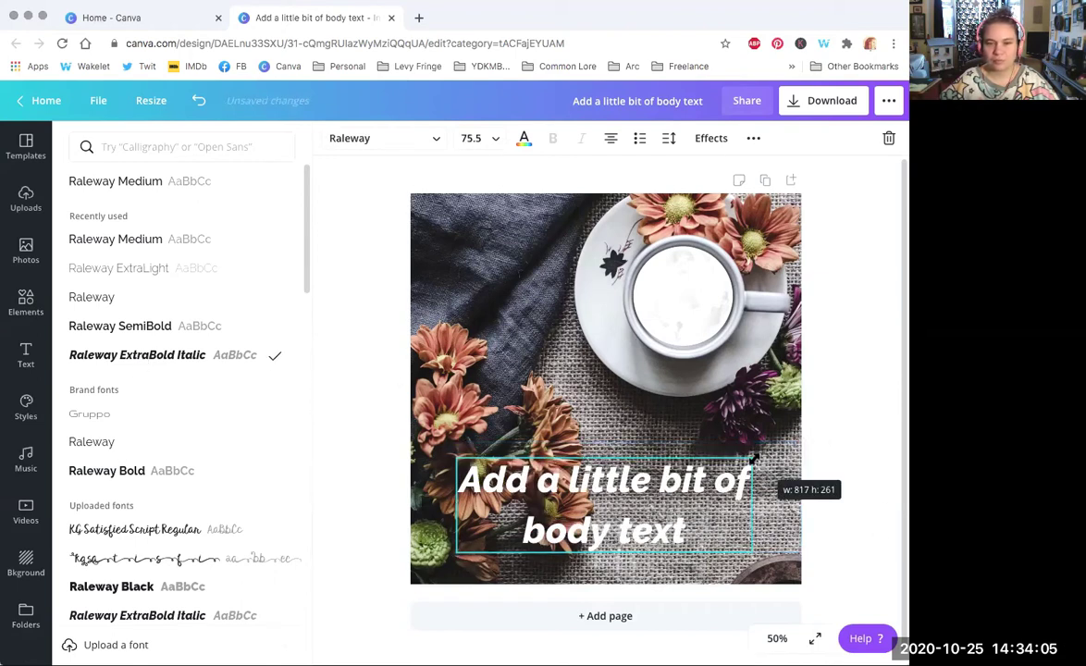
Step: Cycle the body text through right and centre alignment, ending left-aligned
left_click(611, 140)
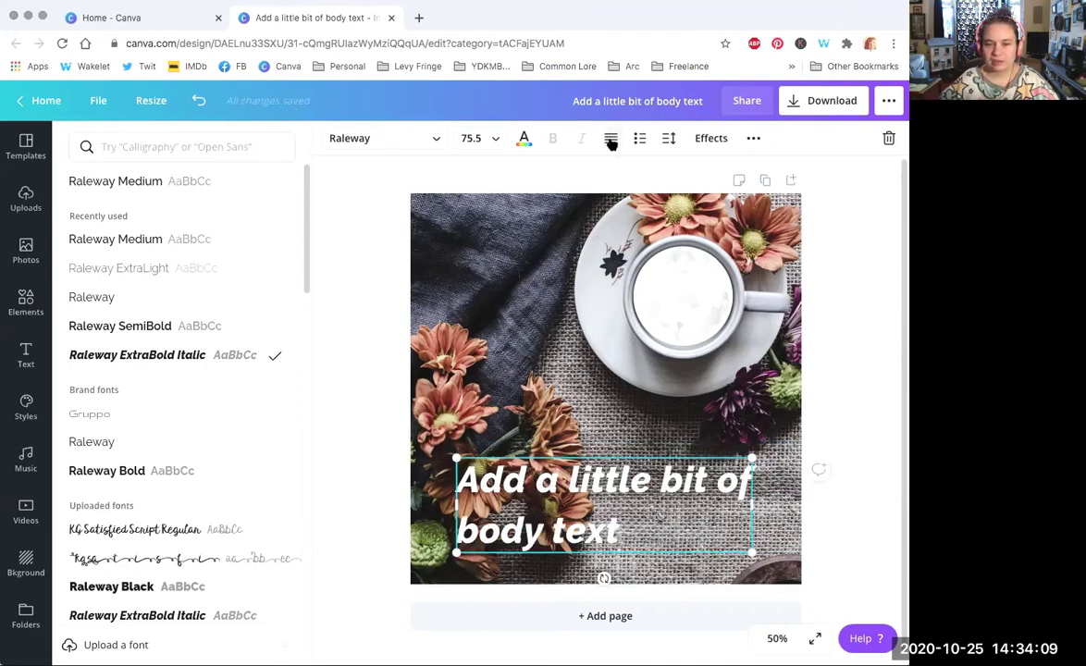
left_click(611, 141)
left_click(610, 141)
left_click(610, 140)
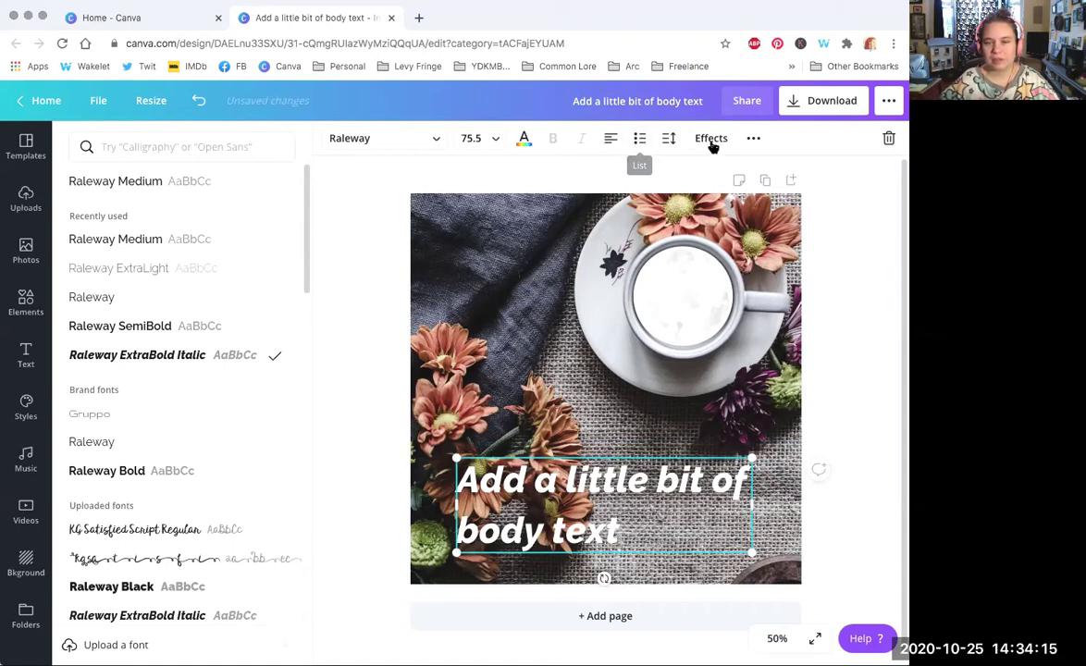
Step: Set the body text's line spacing to 1.01 and glance at the text effects
left_click(668, 138)
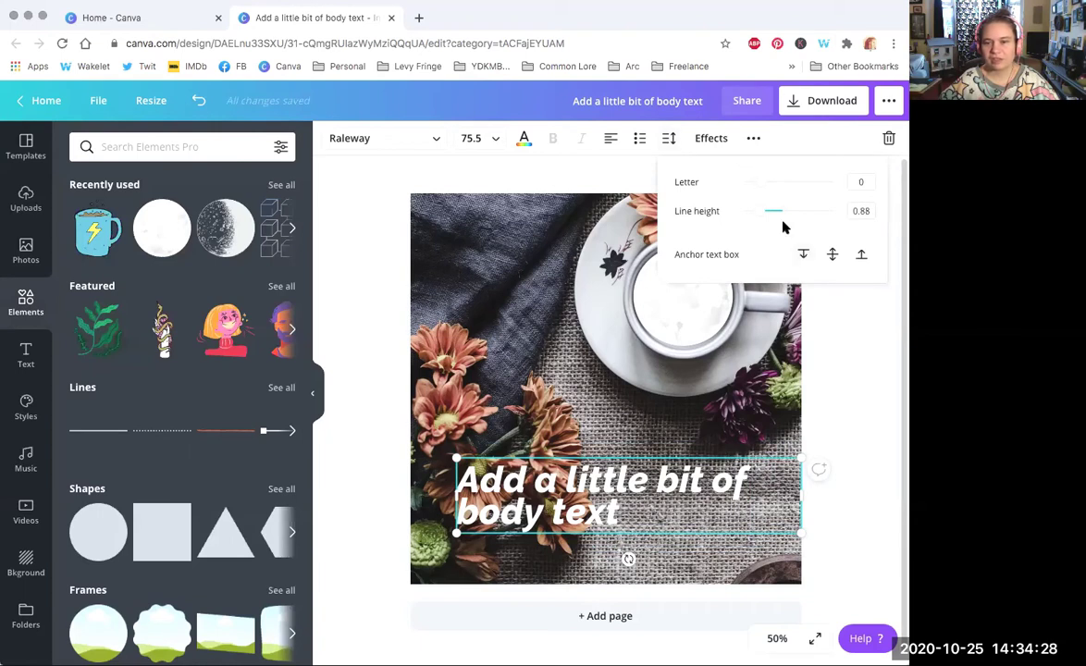
left_click_drag(761, 212, 770, 185)
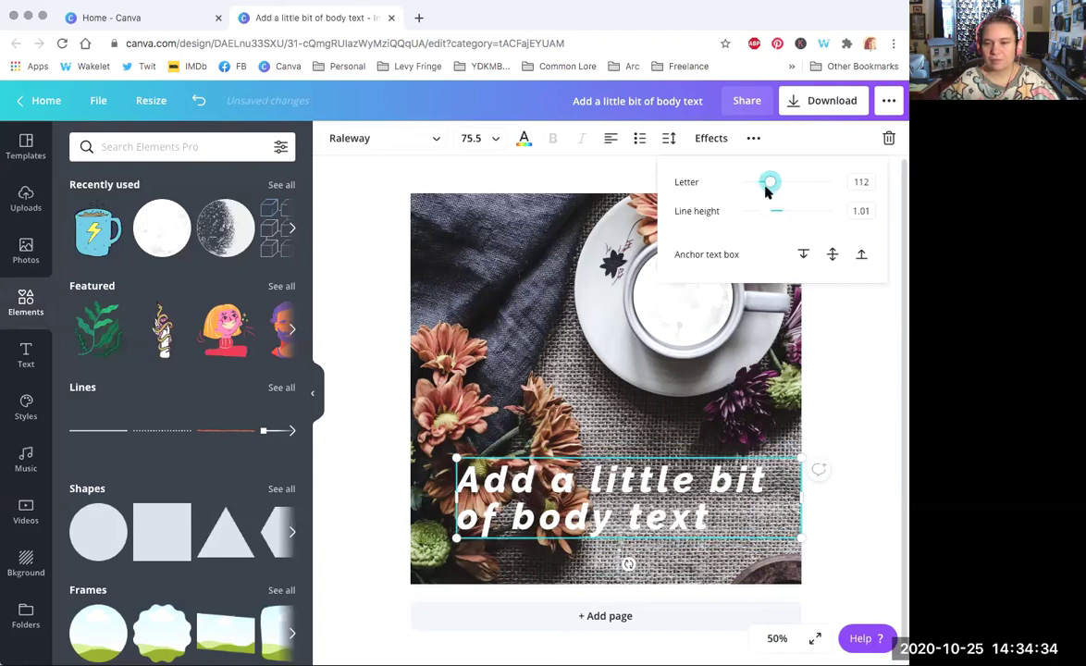
left_click(621, 177)
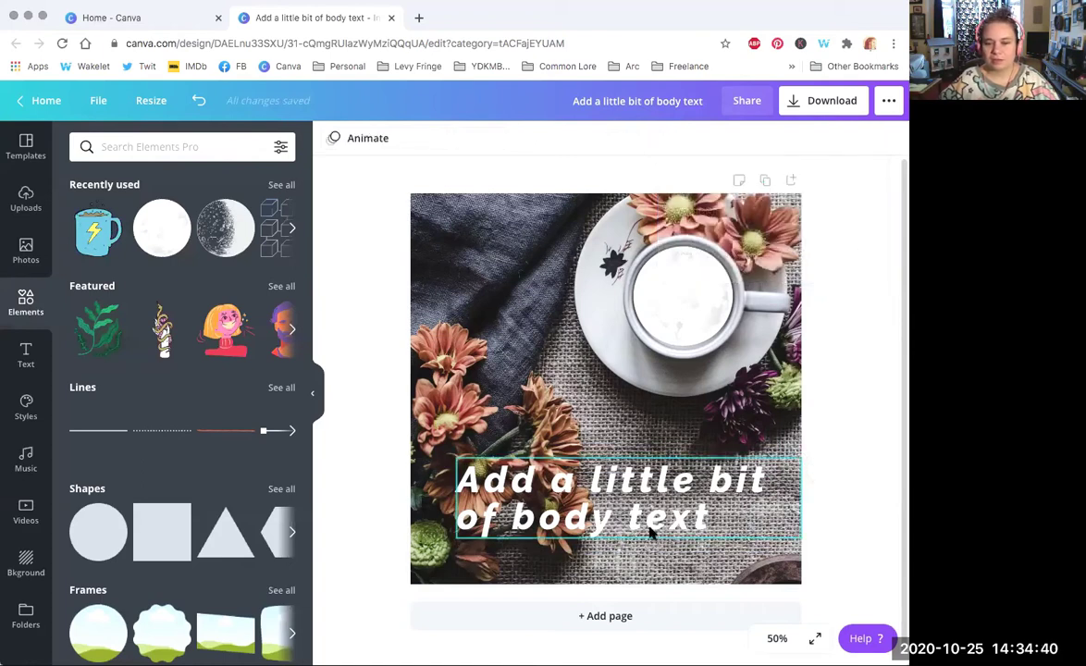
left_click(621, 510)
left_click(707, 138)
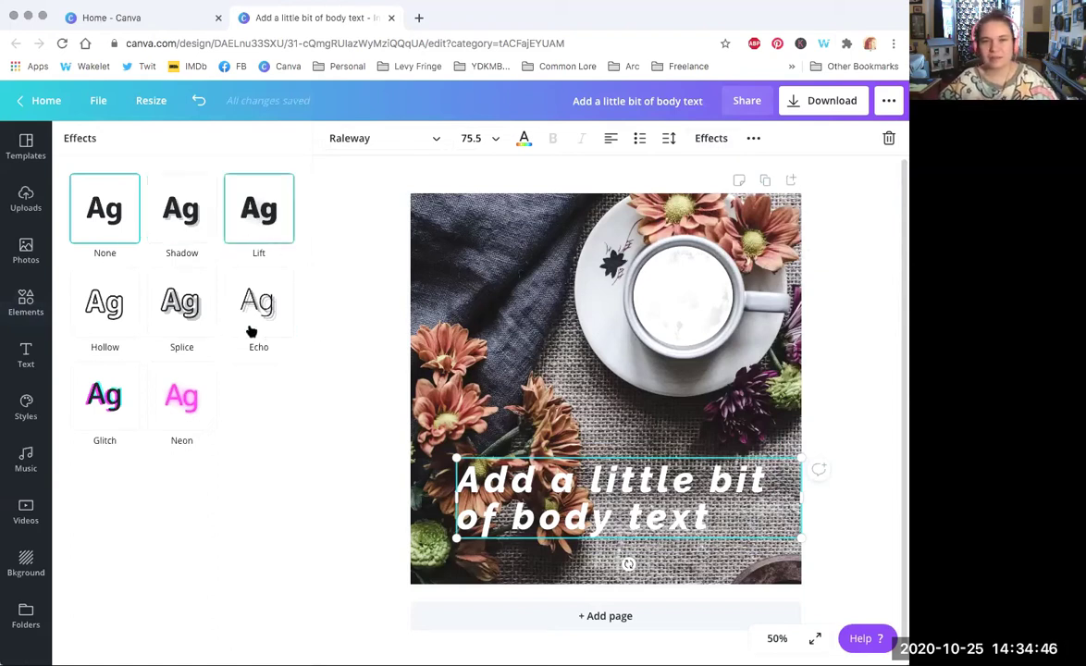
left_click(711, 137)
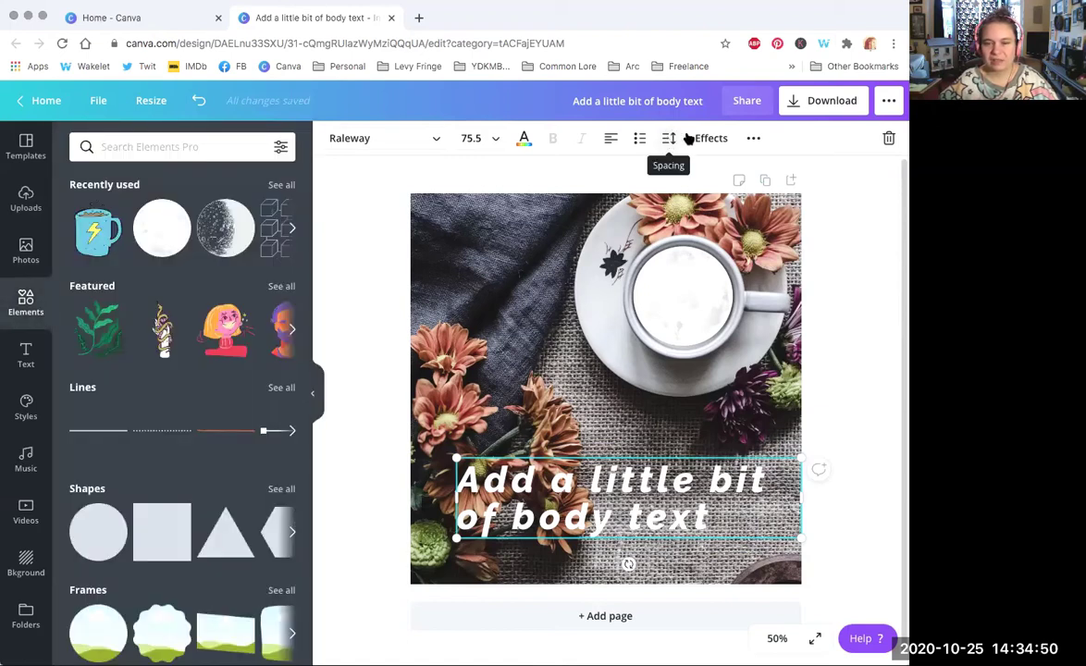
Step: Duplicate the body text and set the copy's transparency to about 48
left_click(754, 138)
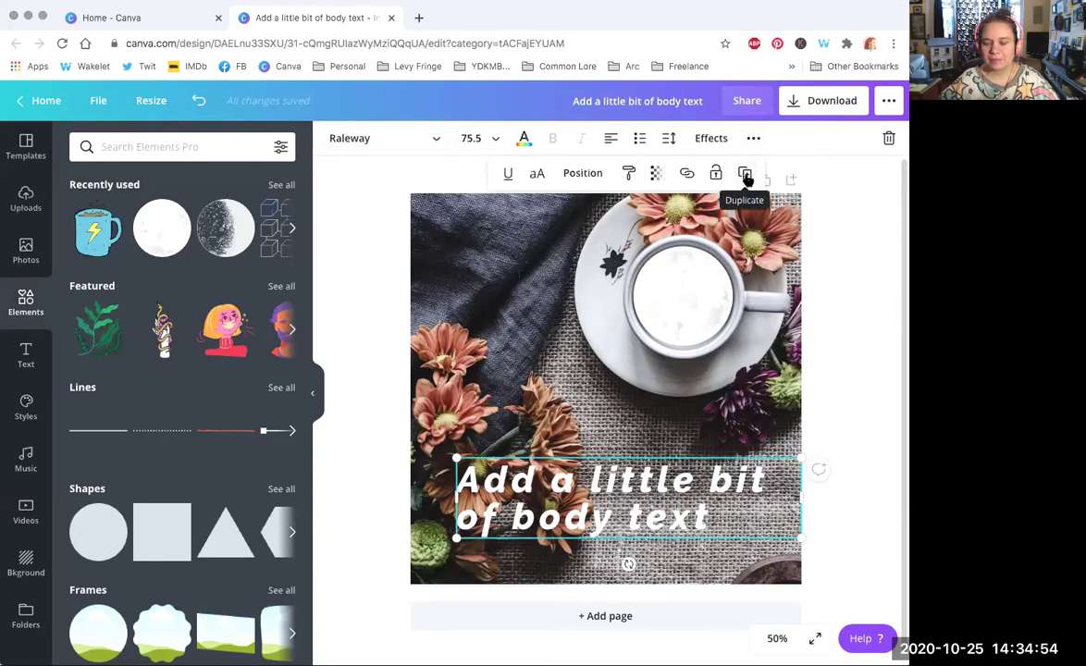
left_click(745, 175)
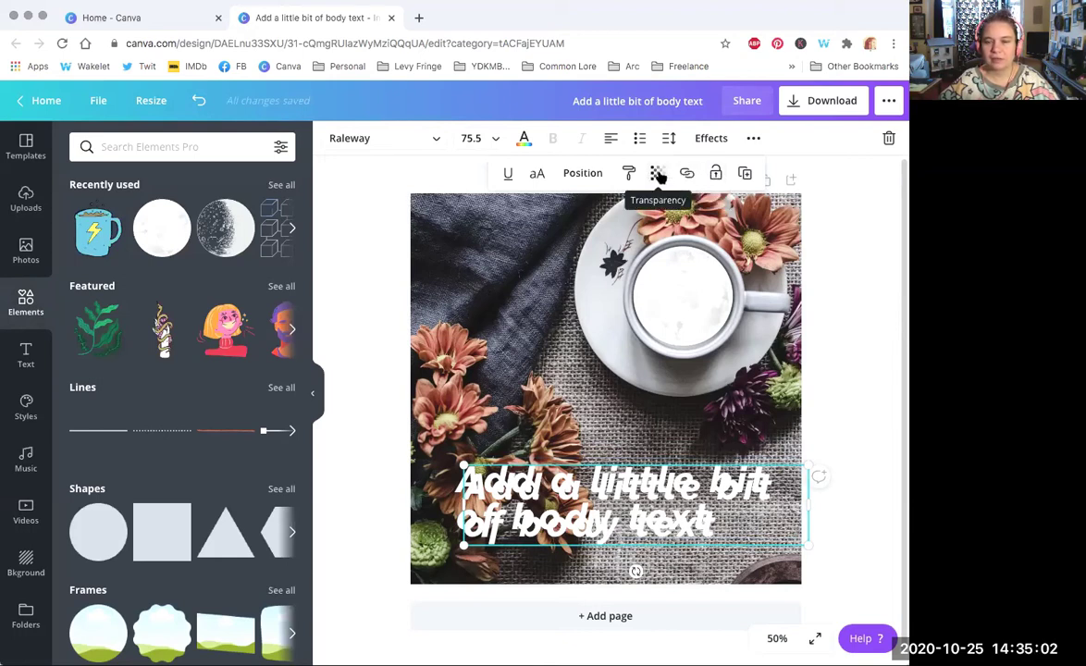
left_click(657, 174)
left_click_drag(607, 212, 567, 211)
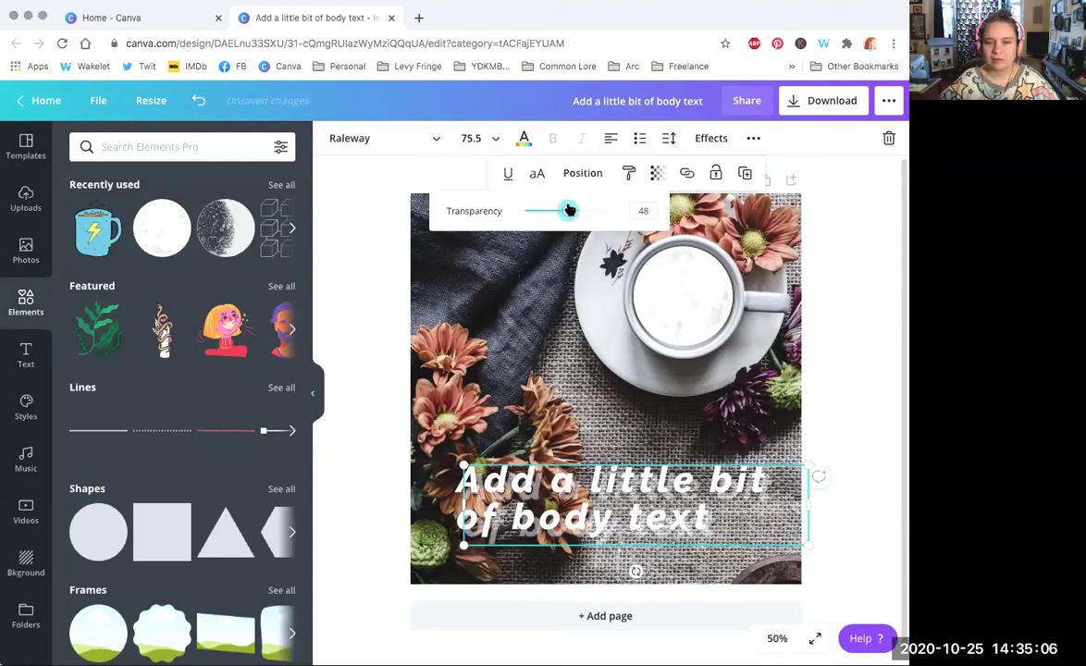
Step: Try moving the copy forward and backward a layer, plus all-caps and underline
left_click(595, 175)
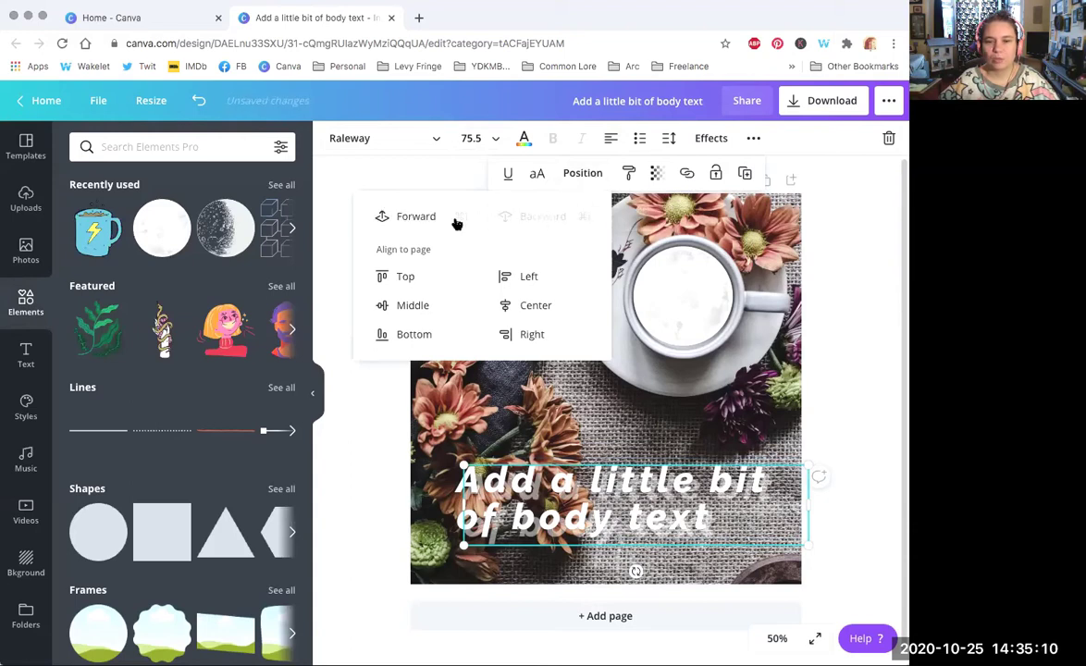
left_click(417, 218)
left_click(502, 217)
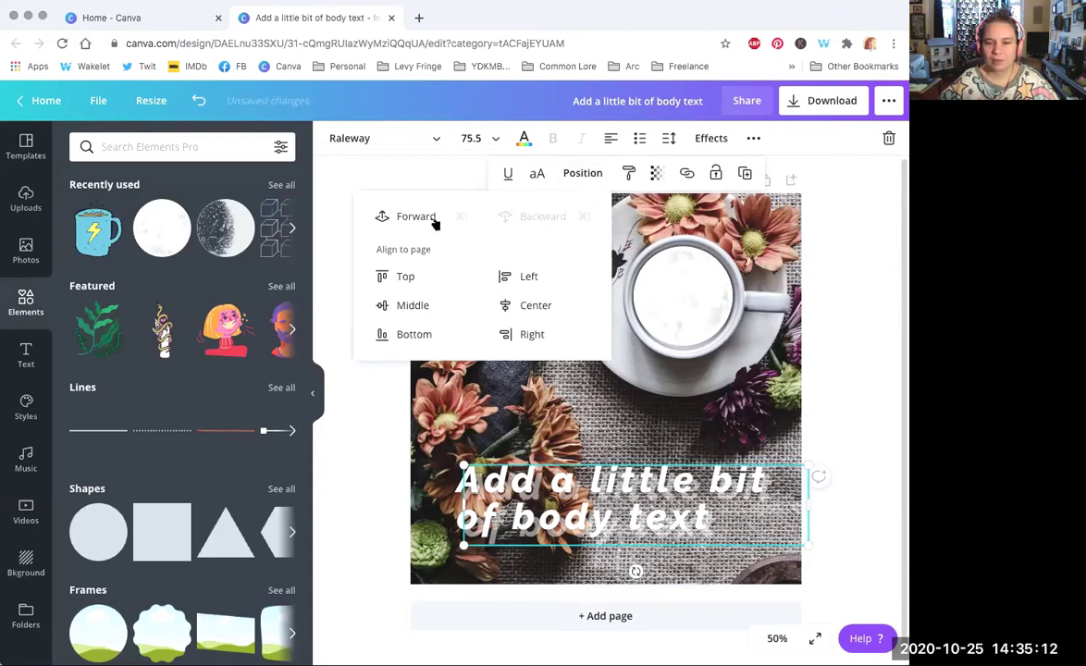
left_click(433, 219)
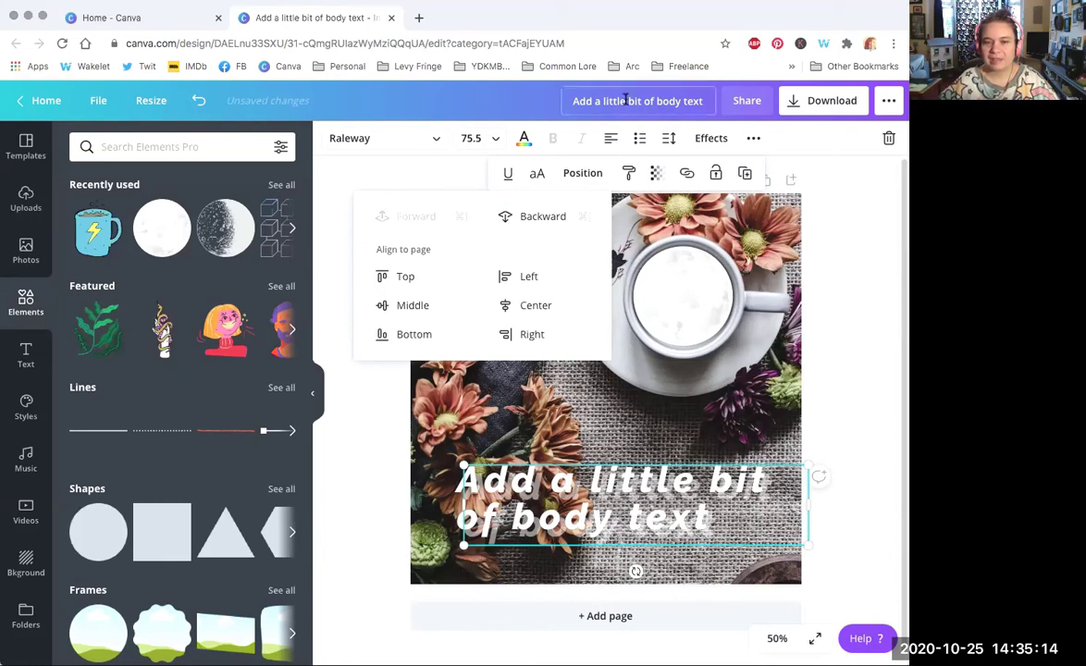
left_click(537, 175)
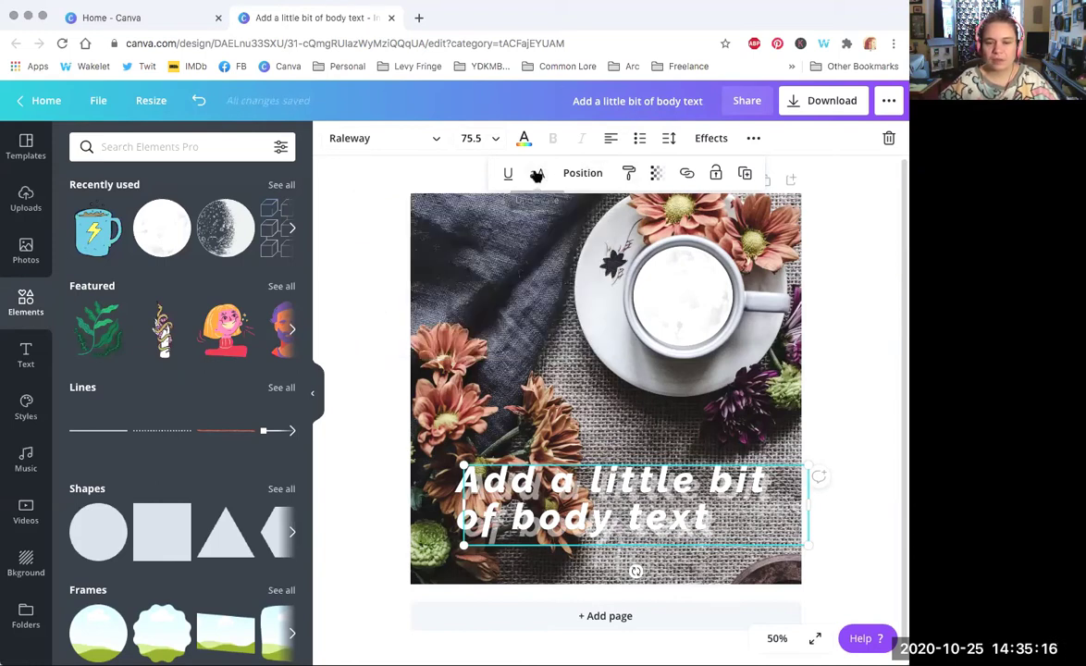
left_click(536, 175)
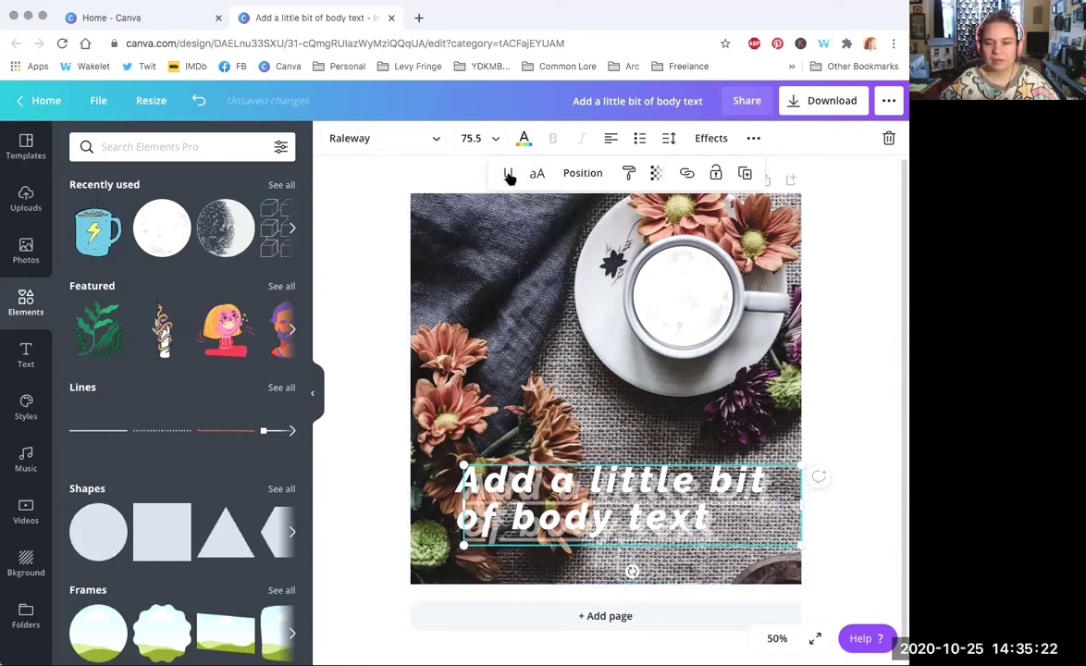
left_click(508, 176)
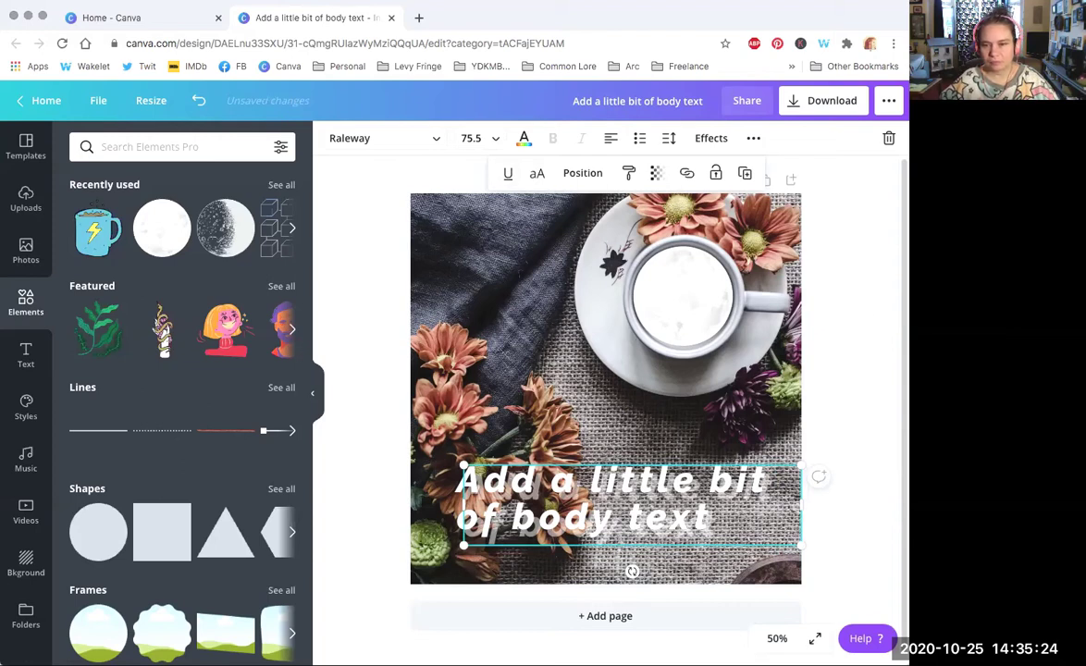
Step: Delete the faint duplicate and nudge the original text slightly up and left
left_click(813, 439)
left_click_drag(634, 451, 638, 388)
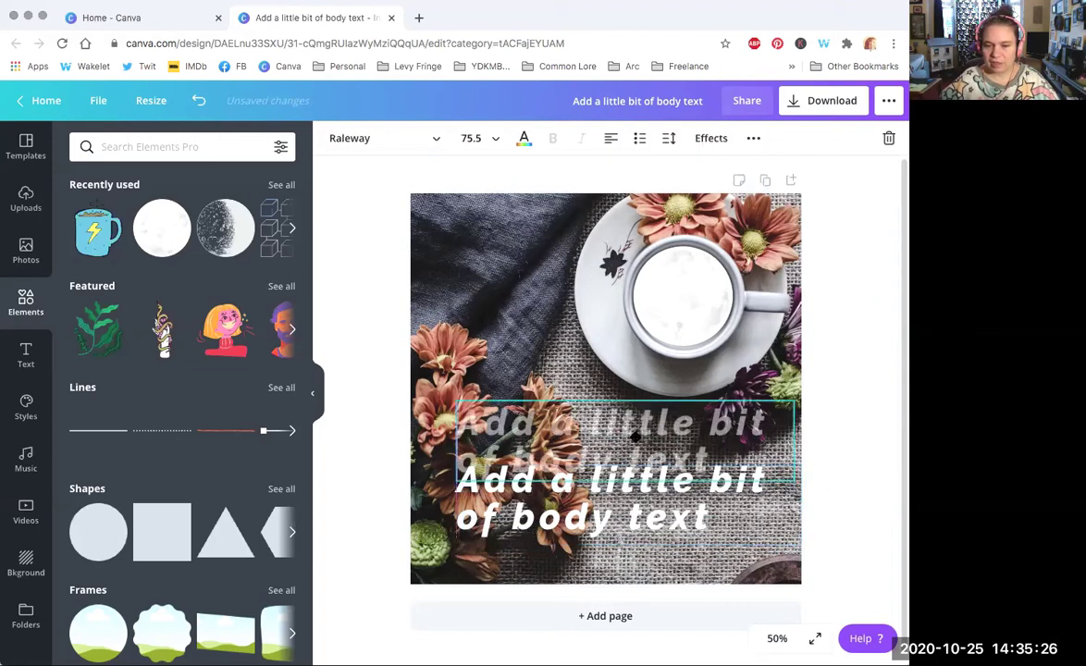
key("Delete")
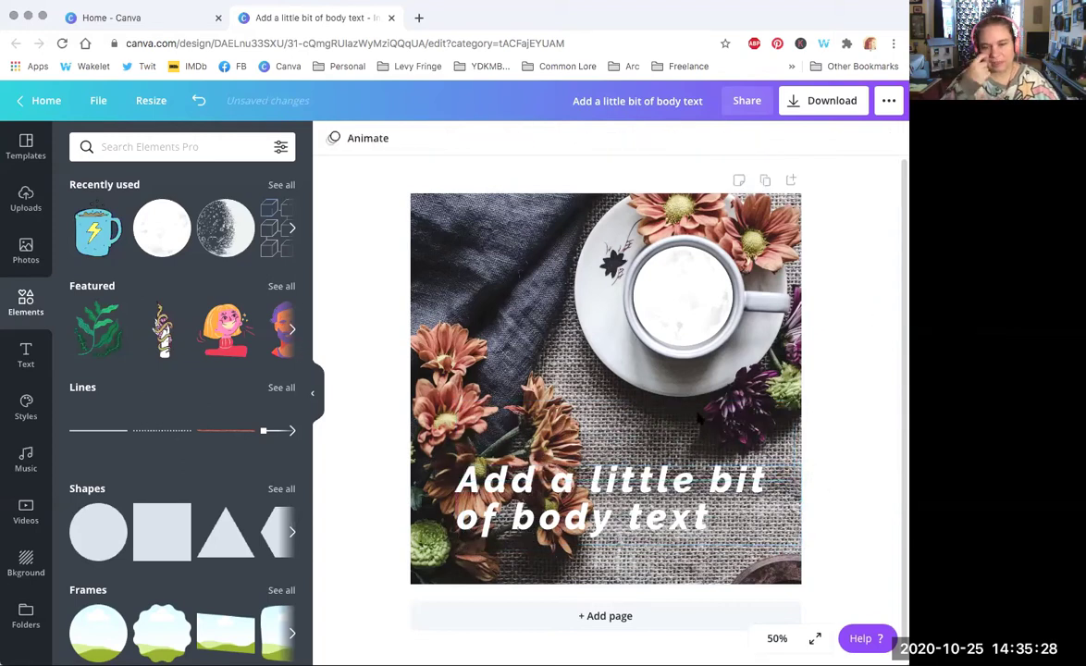
left_click_drag(664, 479, 657, 466)
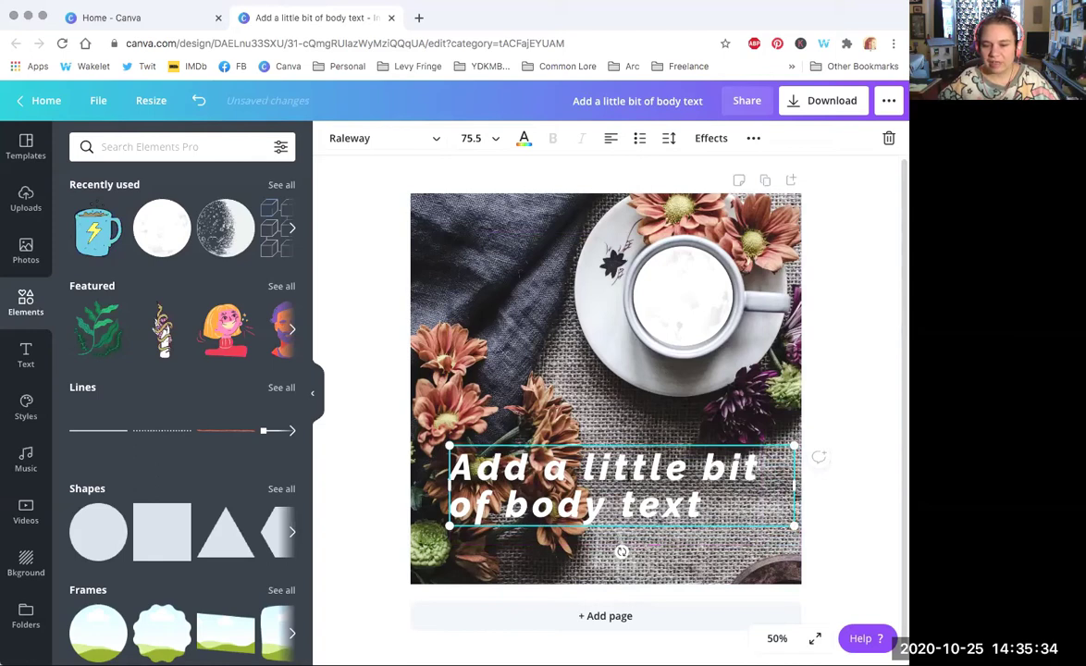
Step: Try colouring the word 'little' dark navy and setting it in plain Raleway
double_click(632, 470)
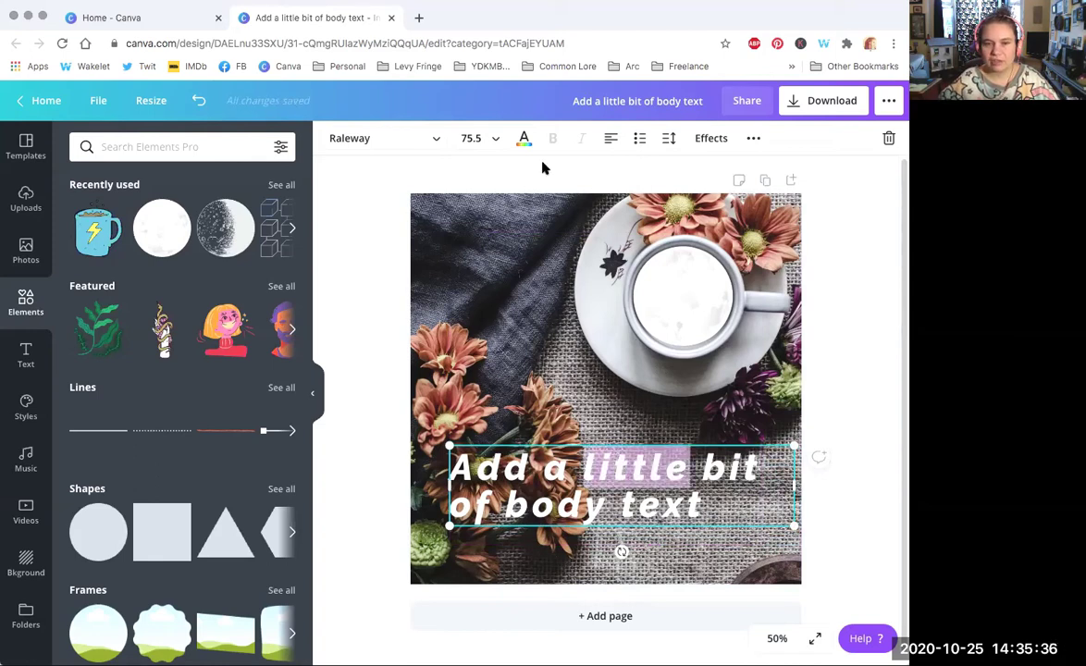
left_click(521, 139)
left_click(200, 360)
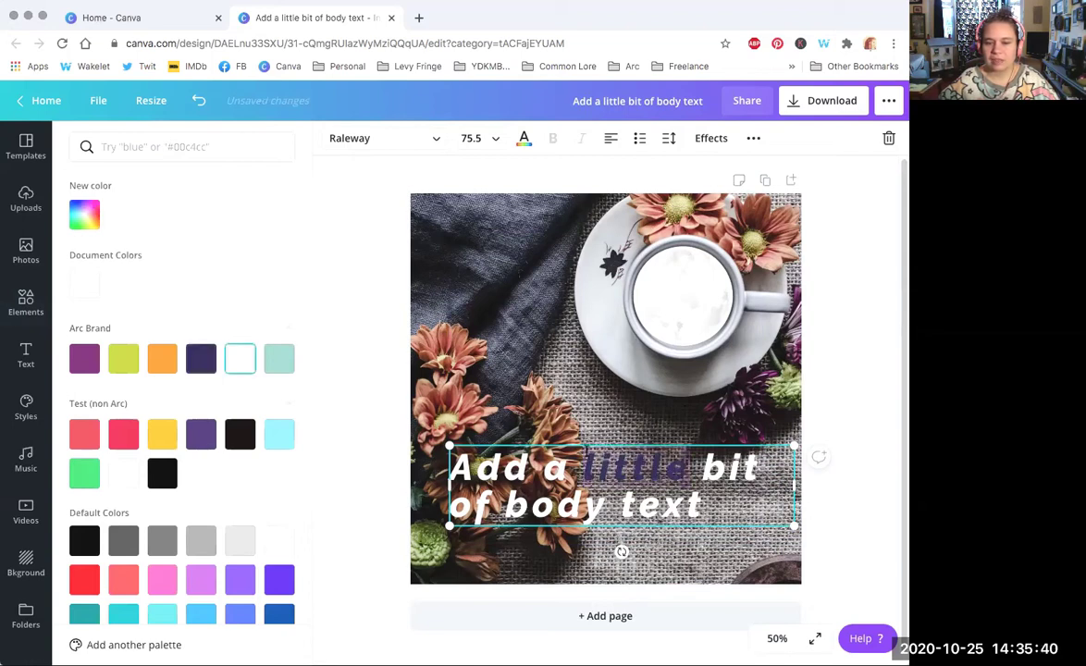
left_click(370, 138)
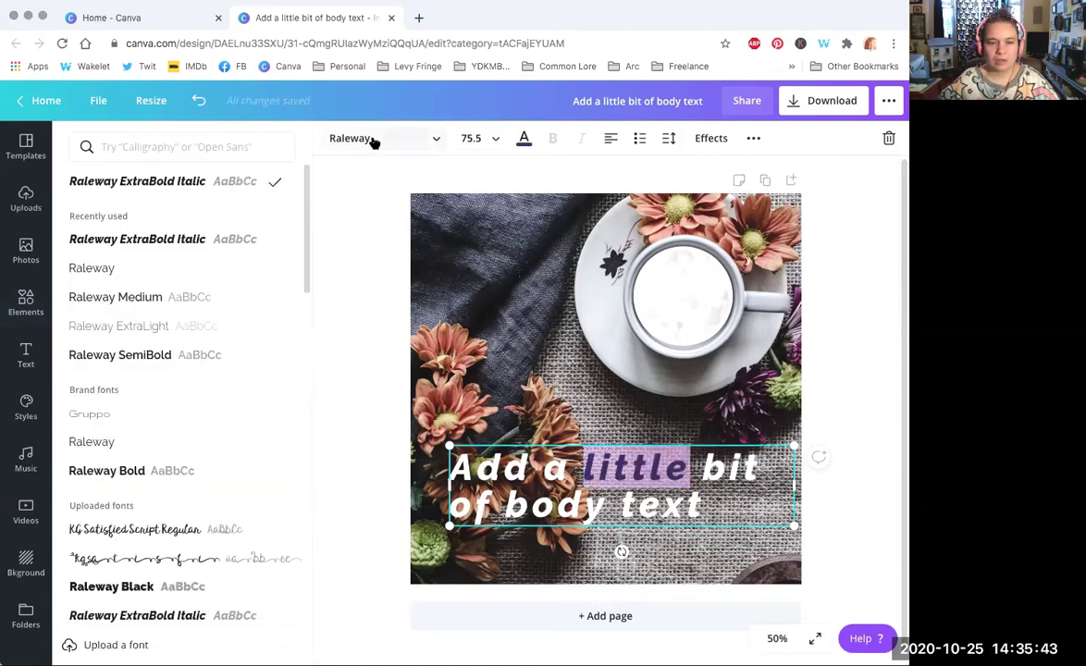
left_click(166, 268)
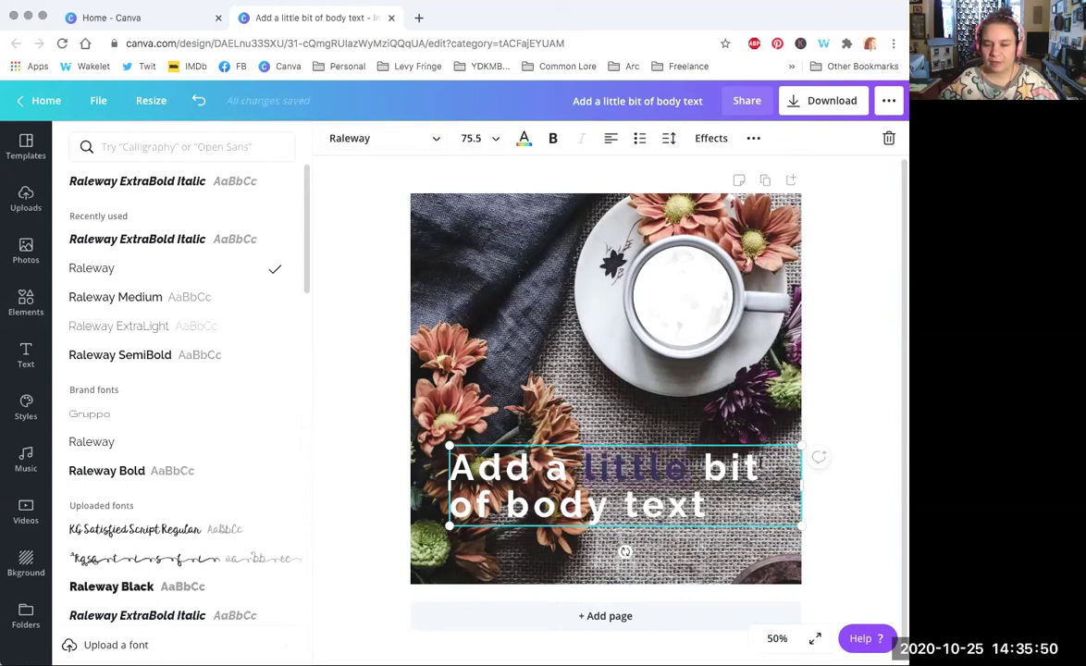
Step: Undo both changes to 'little' and narrow the text box from the right
left_click(198, 101)
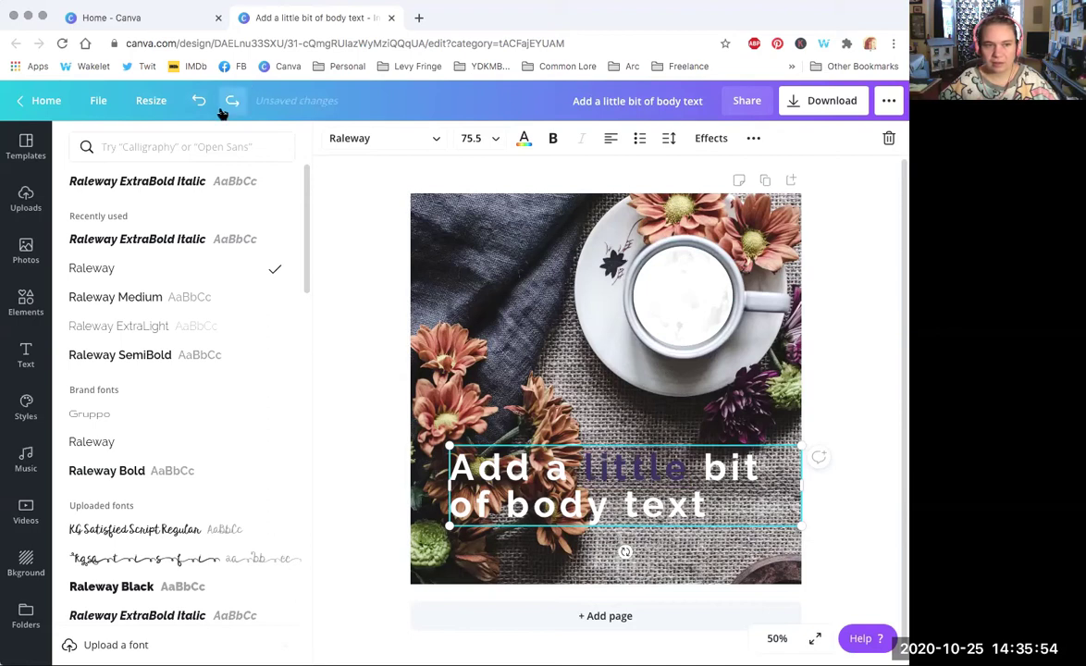
left_click(200, 103)
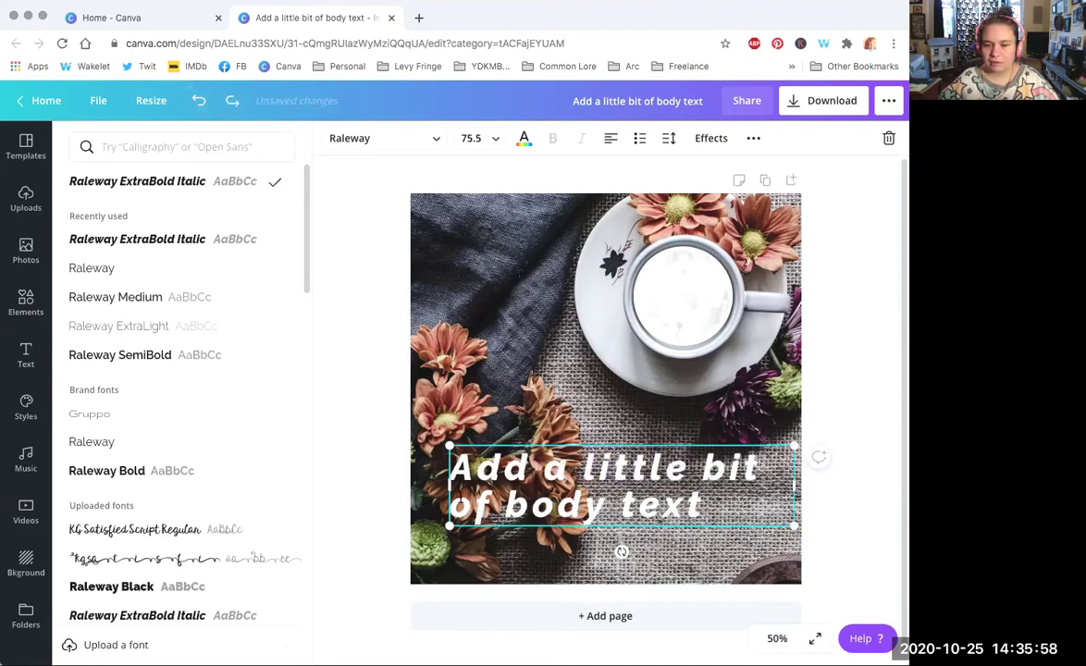
left_click_drag(793, 485, 760, 486)
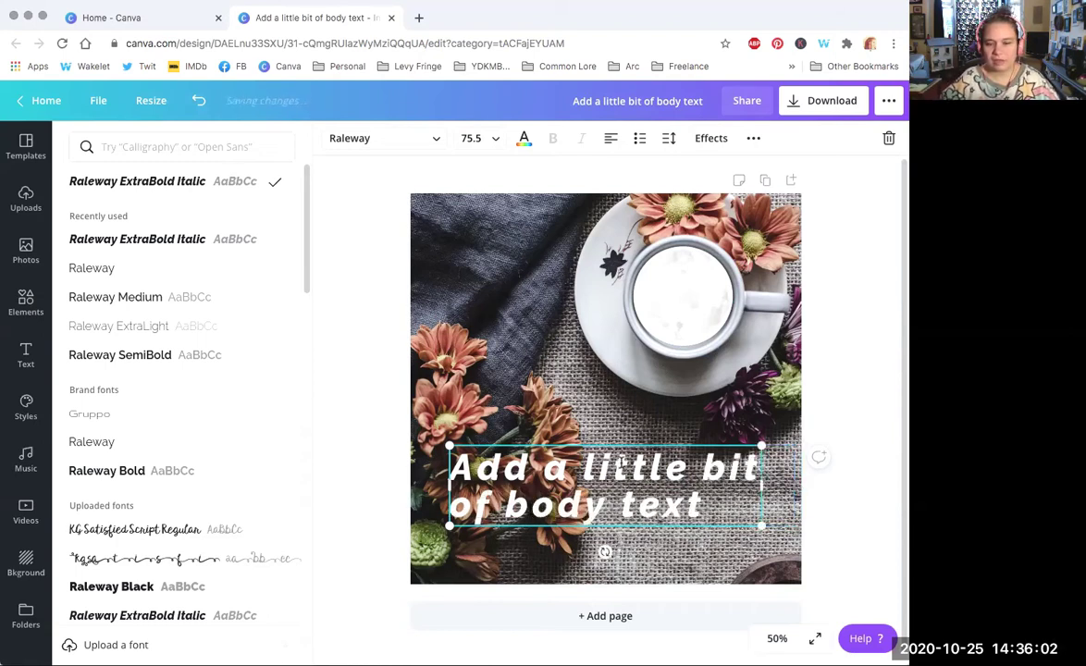
Step: Set the first line 'Add a little bit' to plain Raleway
double_click(635, 467)
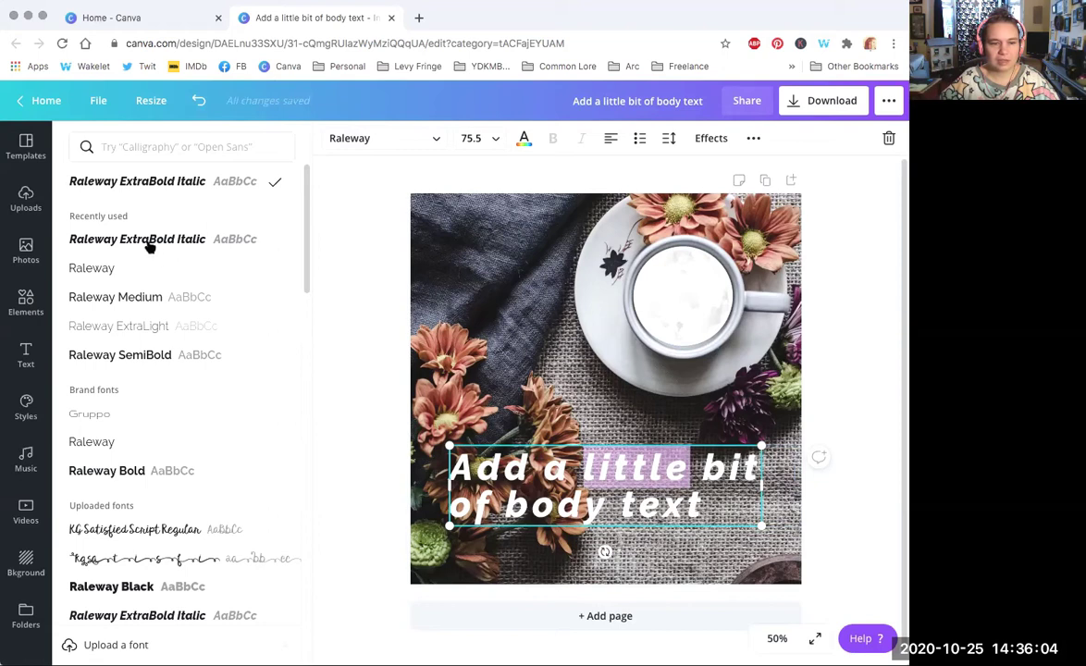
left_click(114, 297)
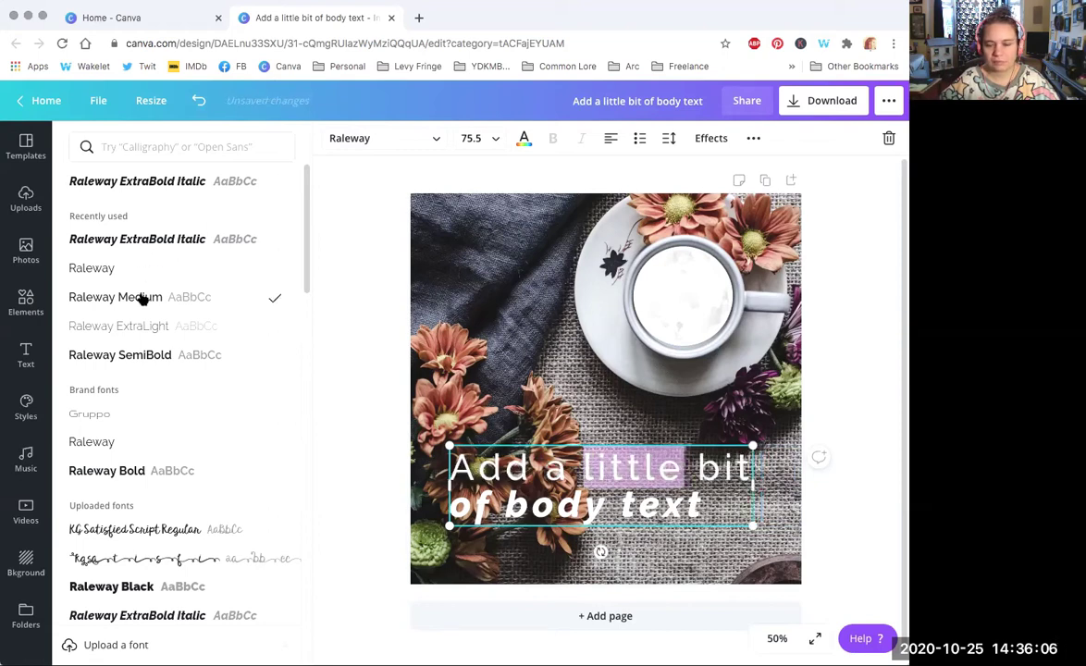
key("Escape")
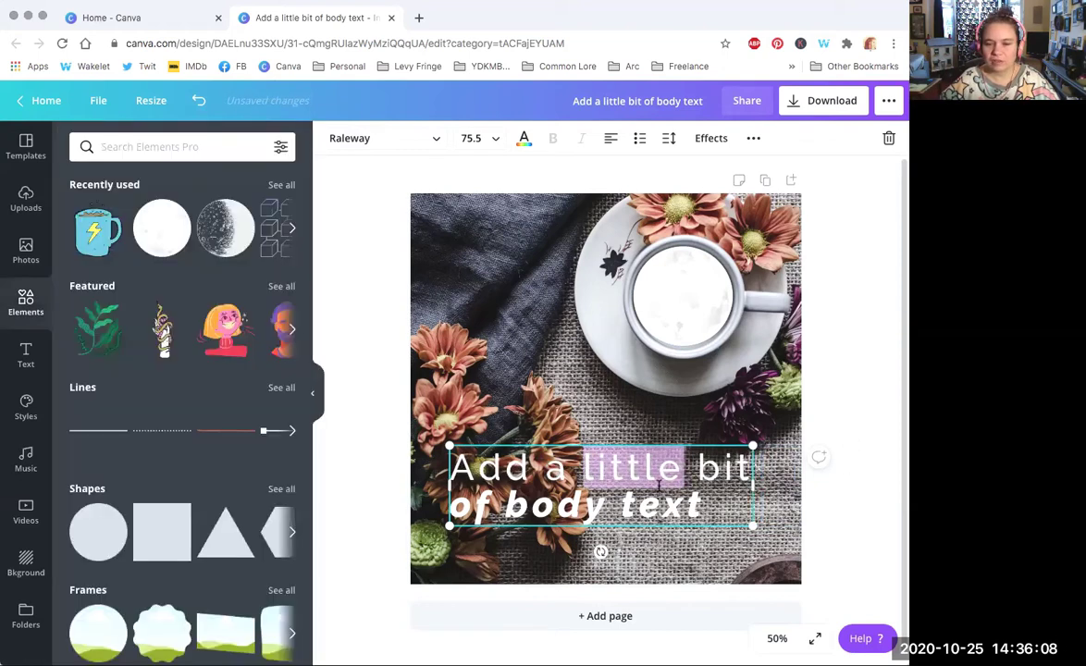
left_click(870, 531)
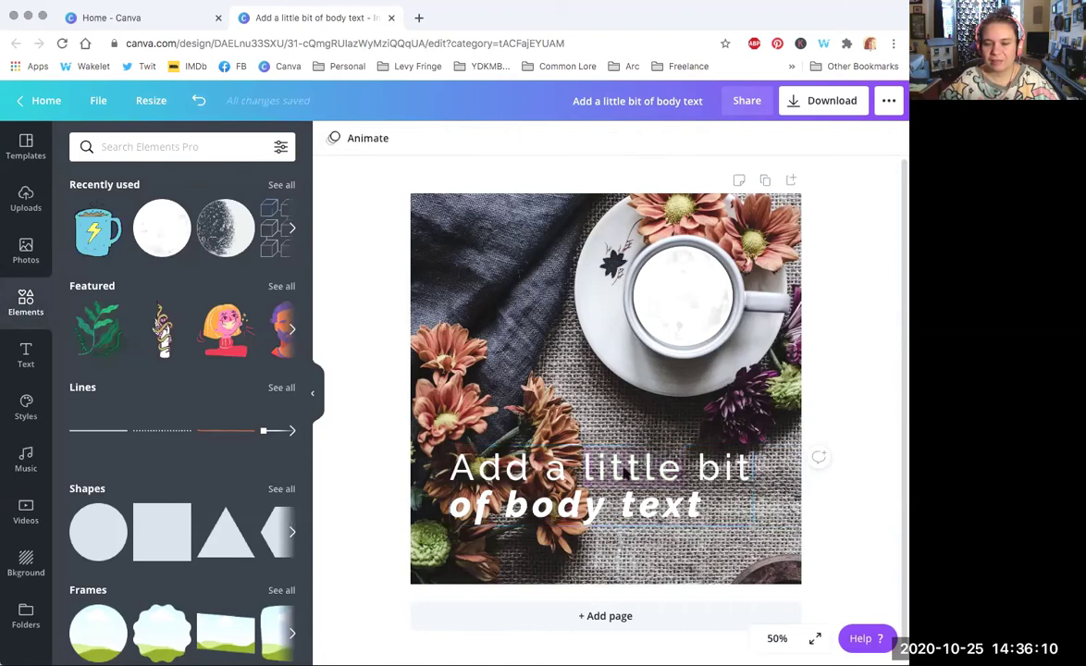
Step: Give the first line letter spacing 148 and shift the text box slightly down-left
left_click(617, 467)
double_click(616, 467)
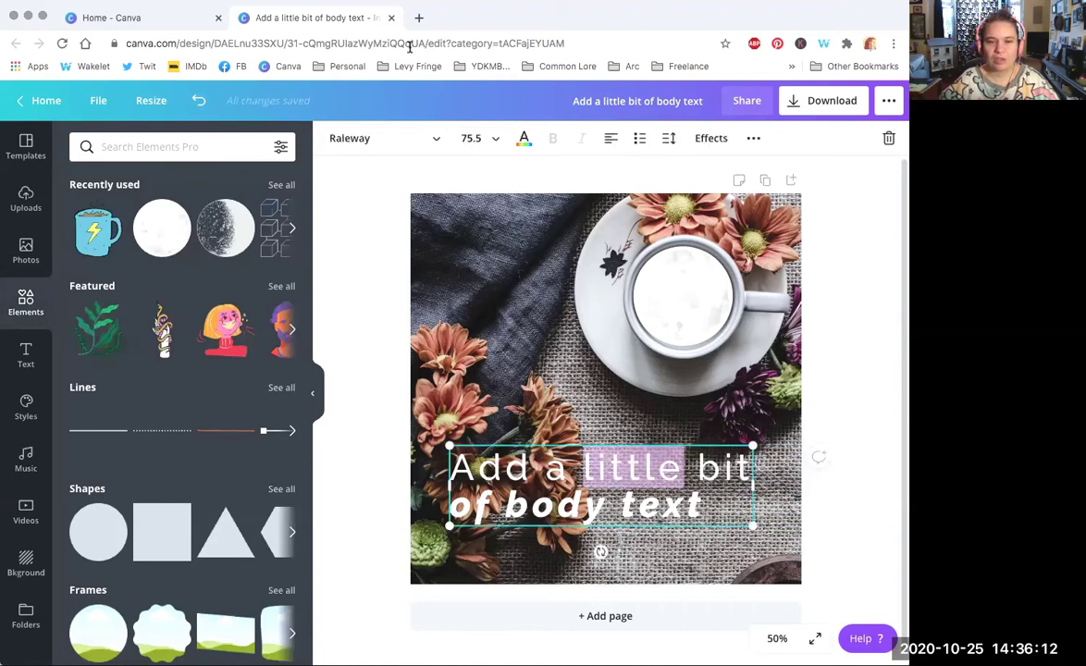
left_click(668, 141)
mouse_move(758, 181)
left_mouse_down()
mouse_move(785, 182)
mouse_move(775, 183)
left_mouse_up()
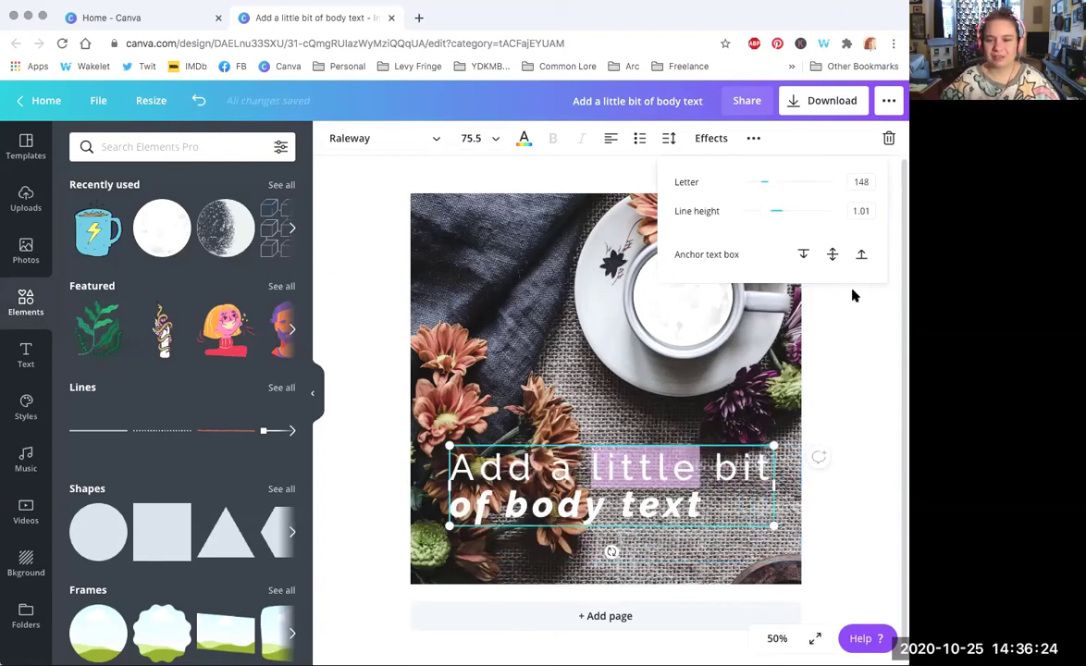
left_click(842, 338)
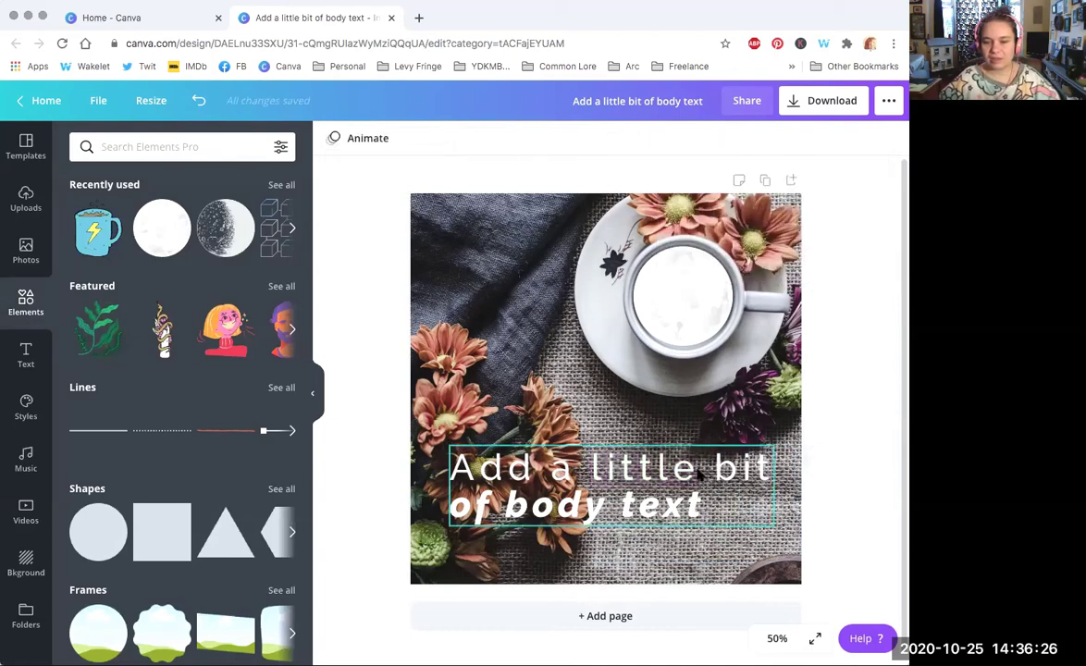
left_click_drag(695, 478, 689, 488)
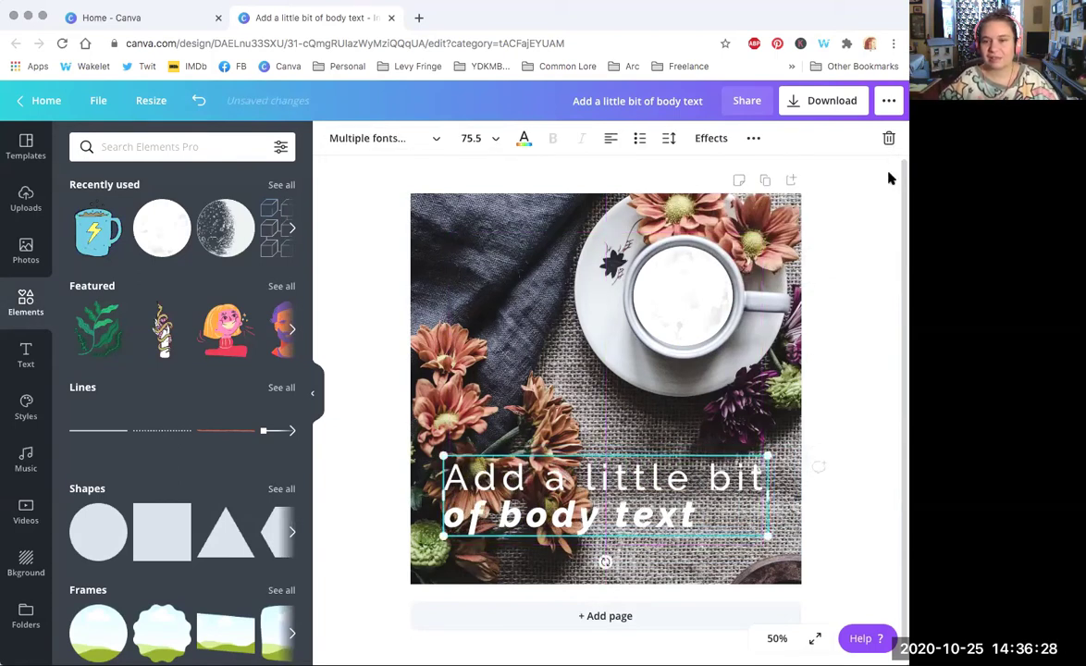
left_click(850, 338)
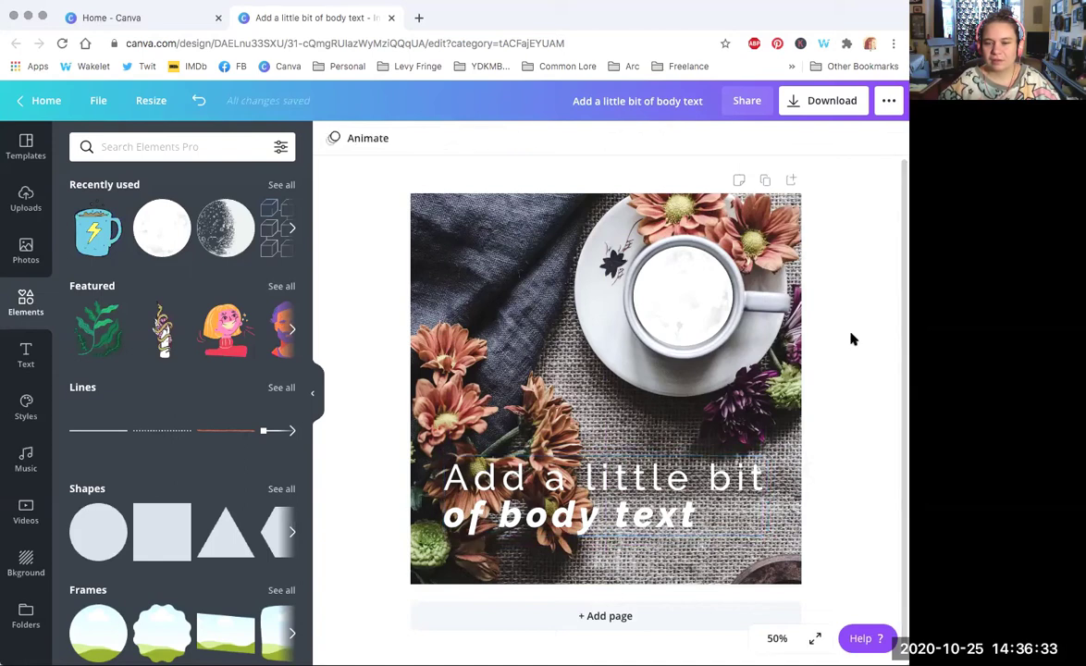
left_click(636, 473)
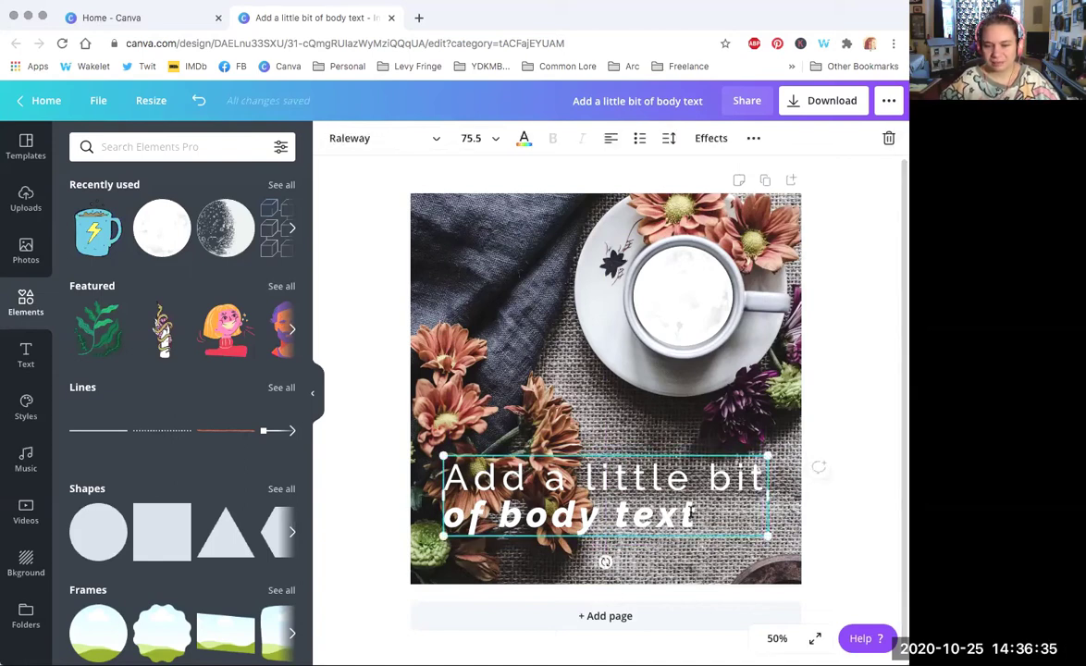
left_click(678, 296)
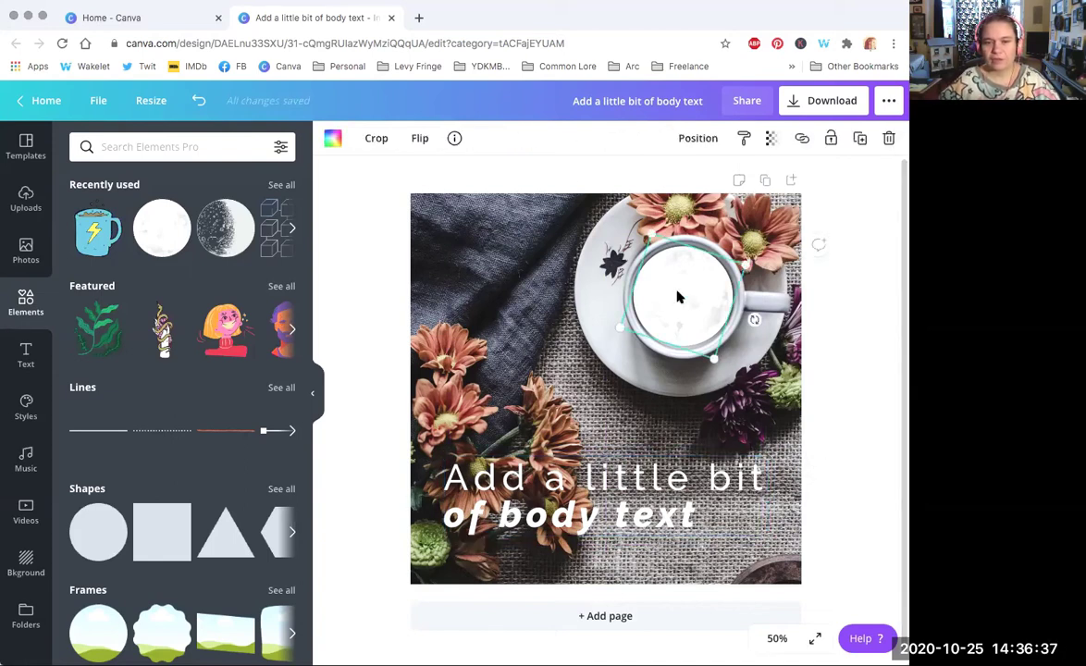
left_click(370, 143)
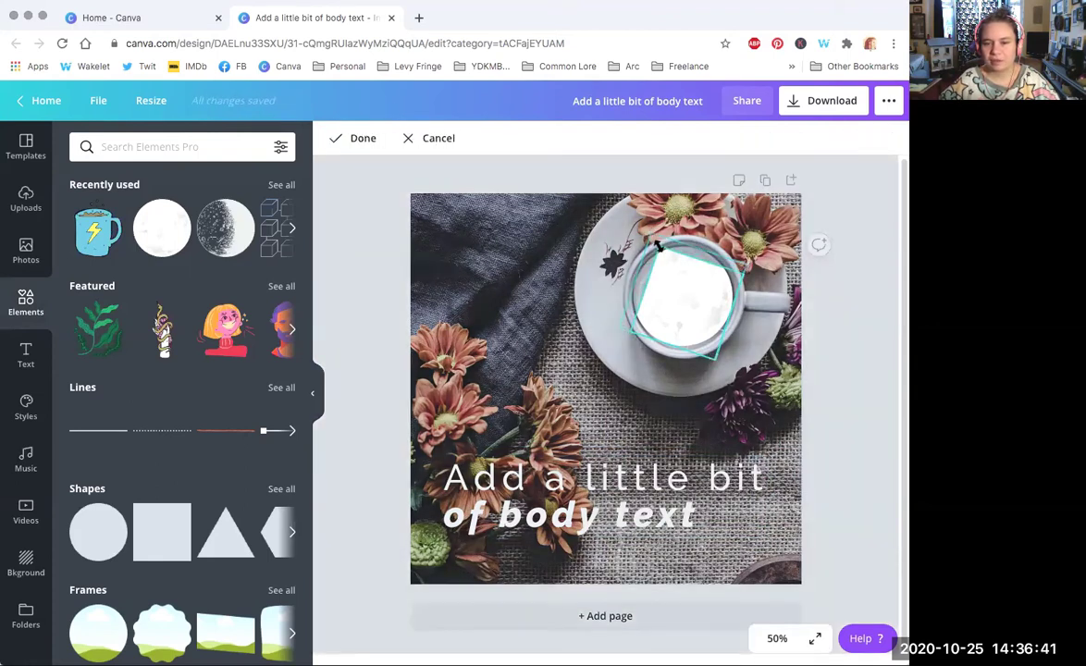
left_click(438, 139)
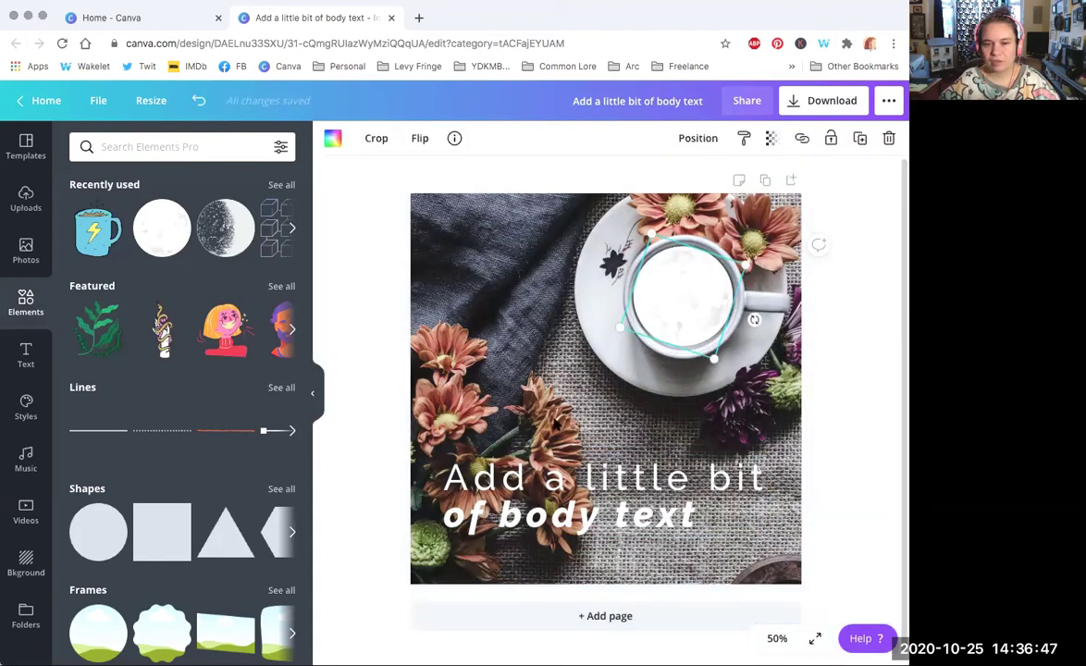
left_click(593, 339)
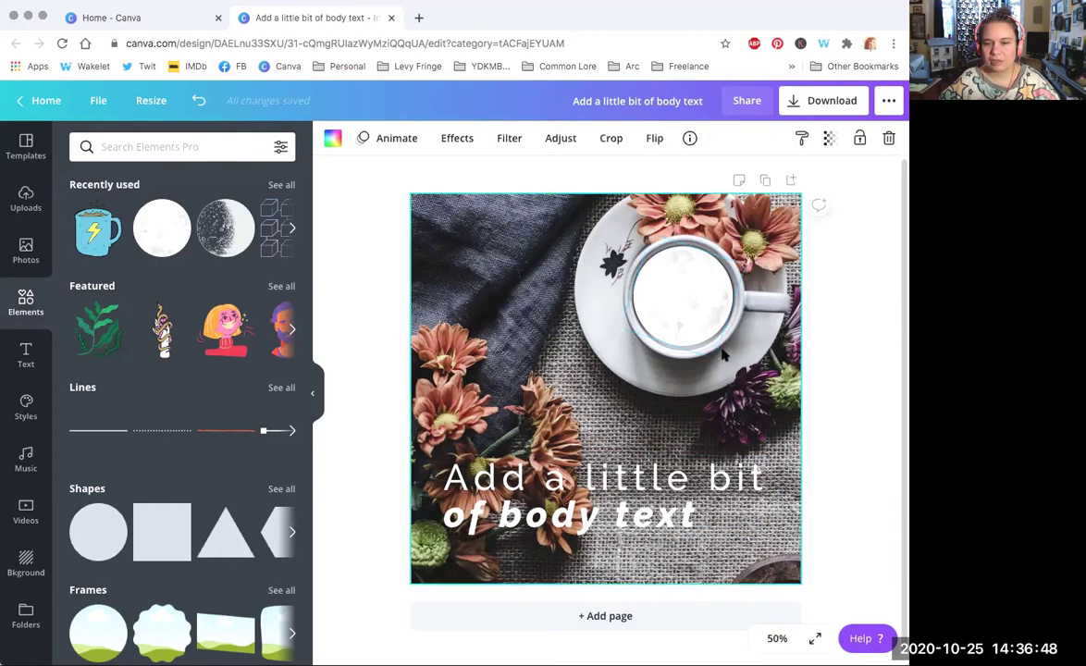
left_click(659, 284)
left_click(473, 333)
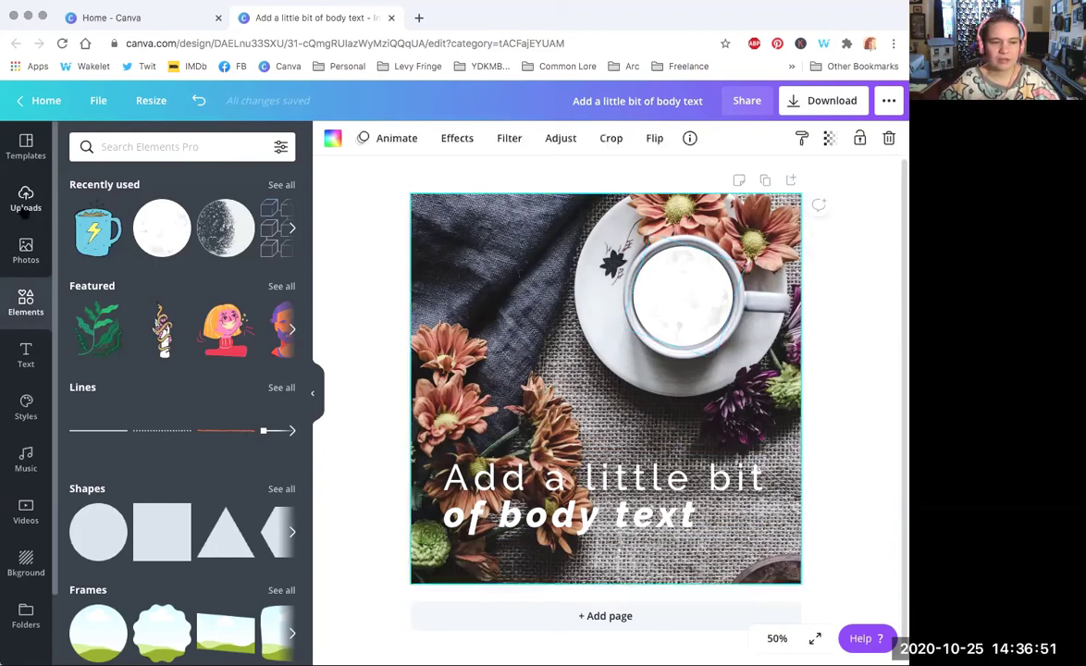
Step: Show the uploaded images library, closing the accidental Pinterest 'Choose a Pin' overlay
left_click(26, 195)
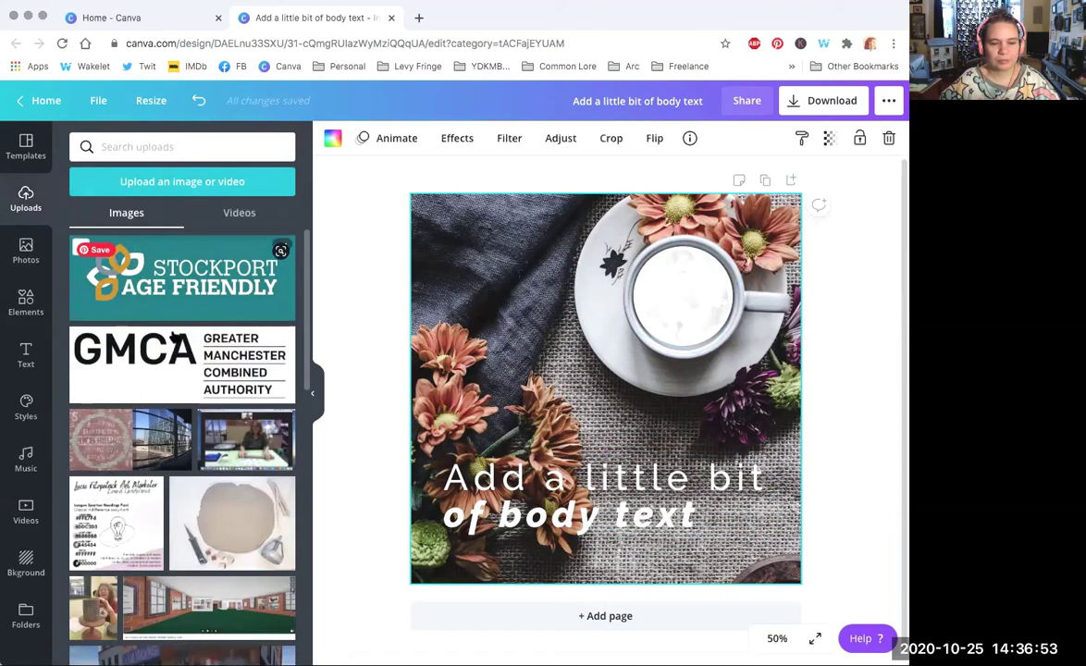
left_click(187, 489)
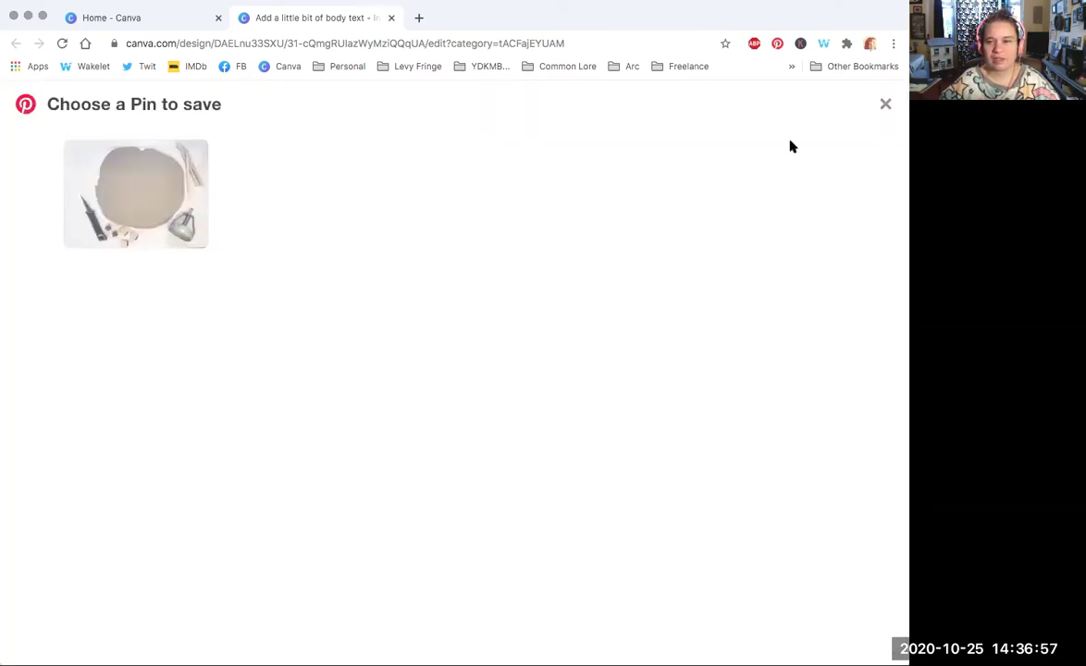
left_click(884, 106)
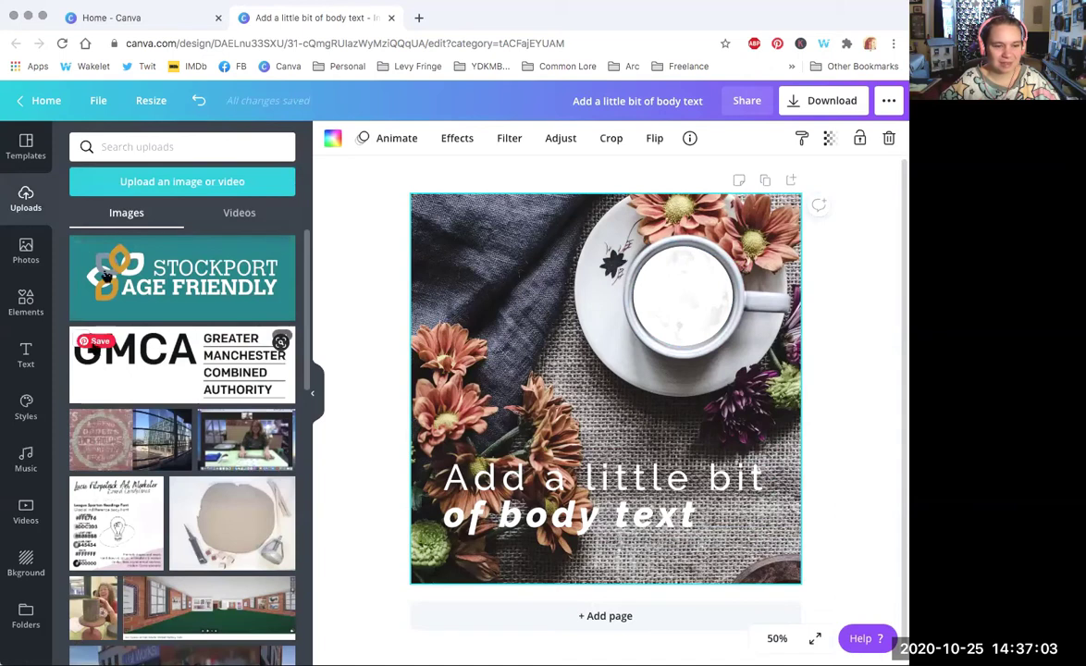
left_click(220, 533)
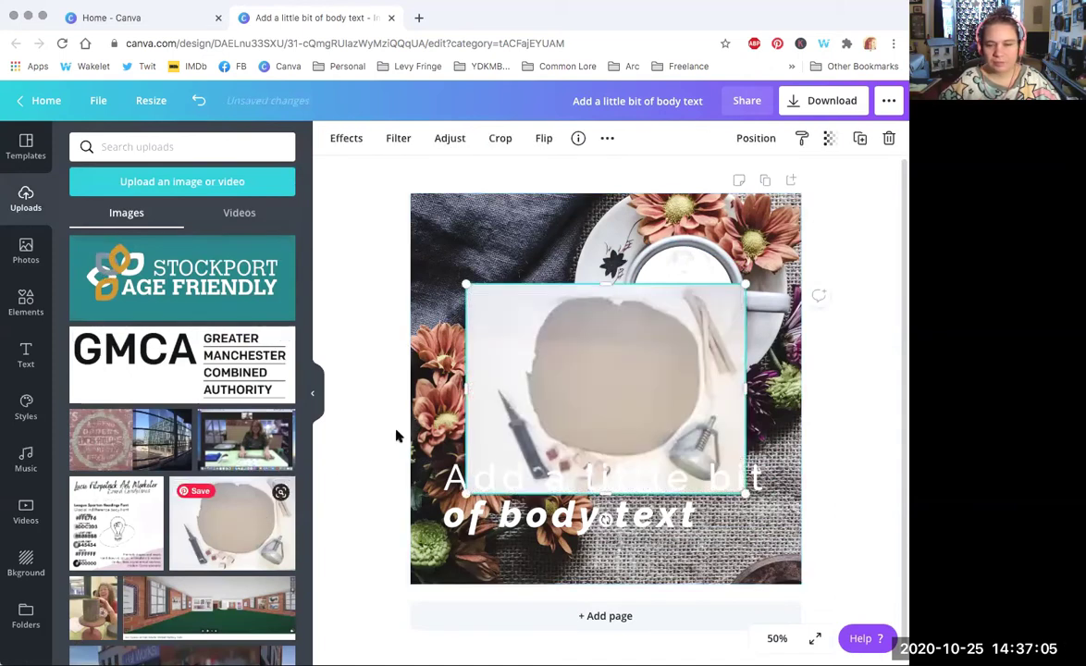
left_click_drag(600, 289, 722, 383)
left_click_drag(464, 400, 497, 398)
left_click(499, 138)
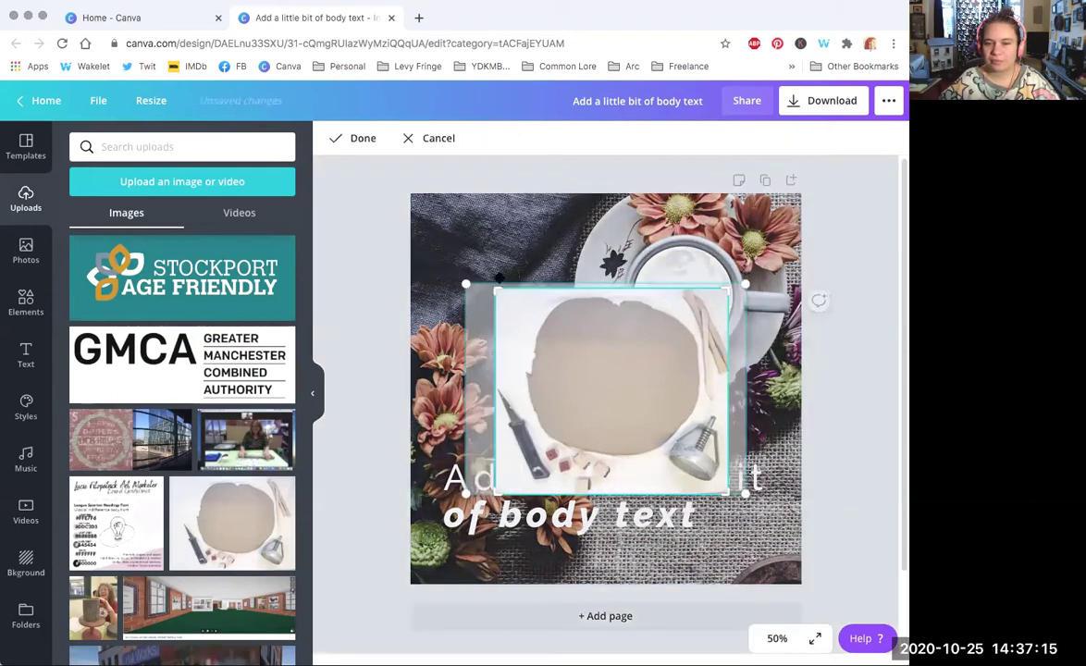
left_click_drag(493, 287, 521, 293)
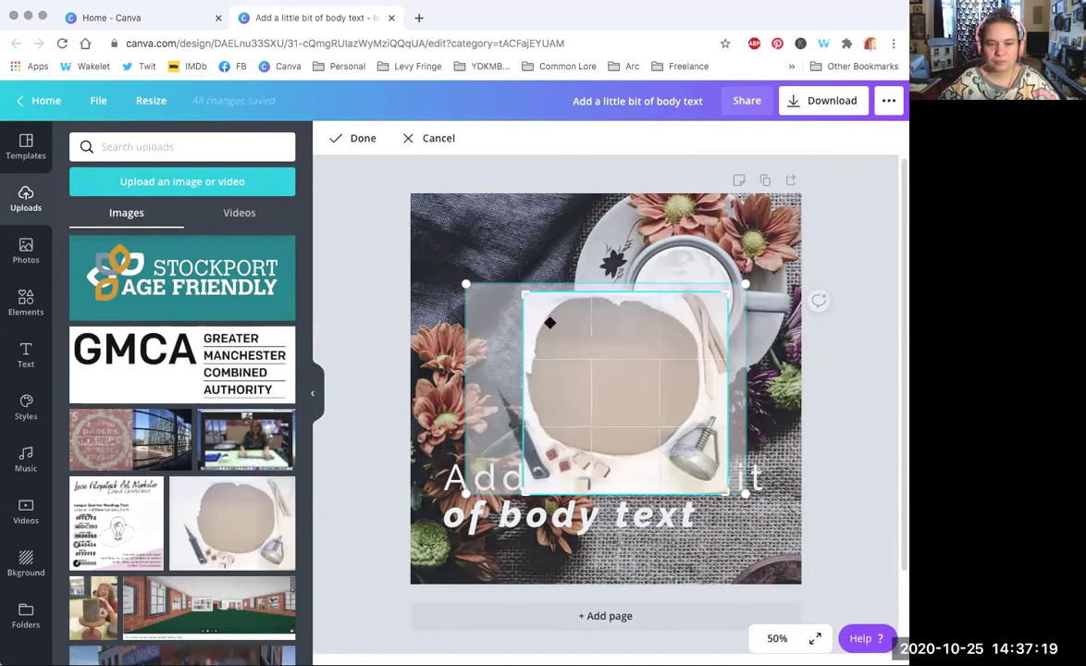
left_click_drag(523, 292, 556, 283)
left_click(438, 140)
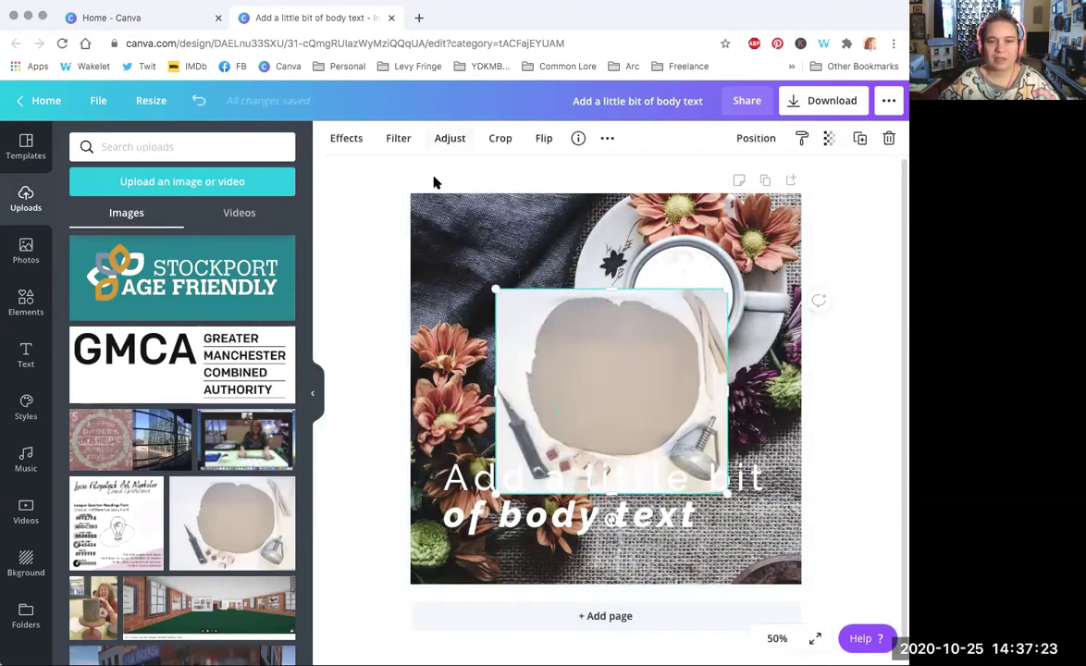
left_click(197, 100)
left_click(197, 100)
left_click(197, 100)
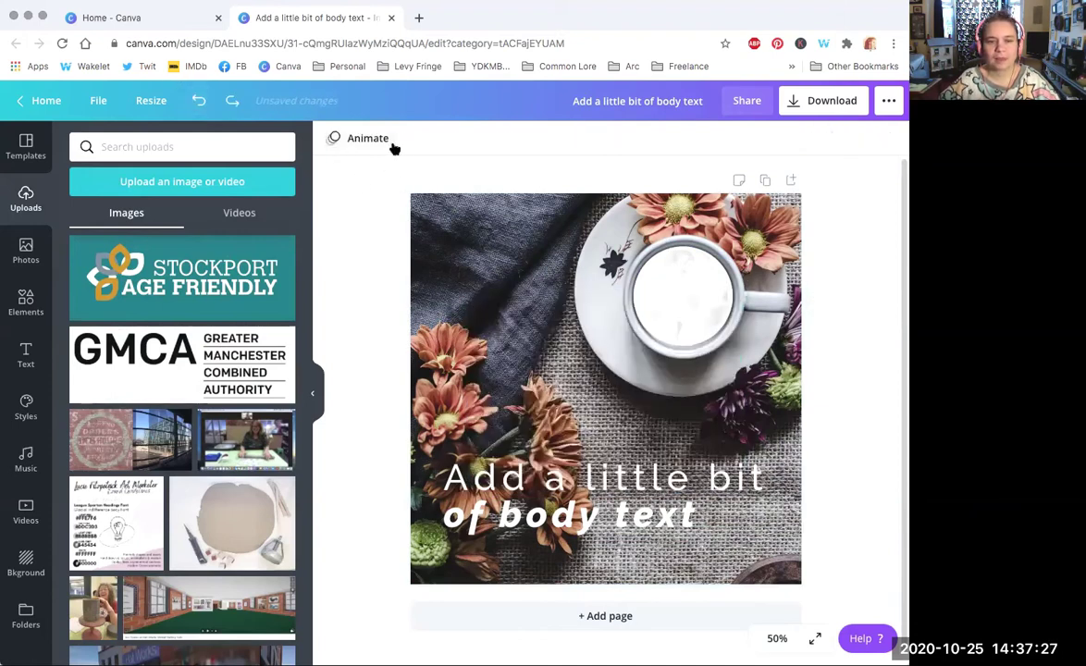
Step: Check the cup circle's colour and transparency options, then show Effects for the flower photo
left_click(463, 211)
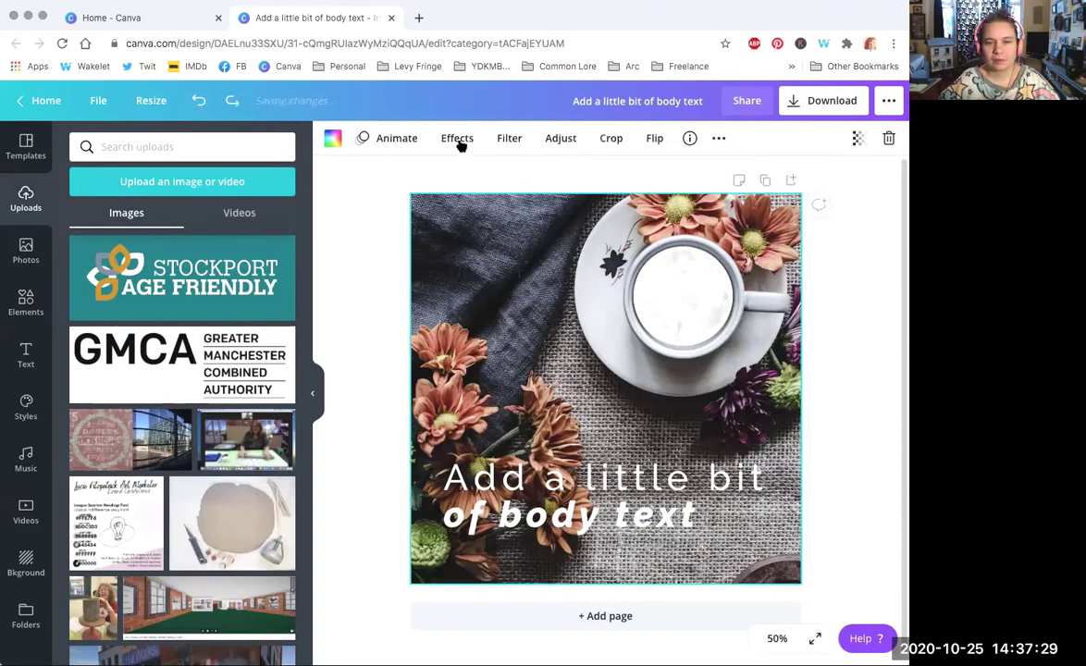
left_click(698, 284)
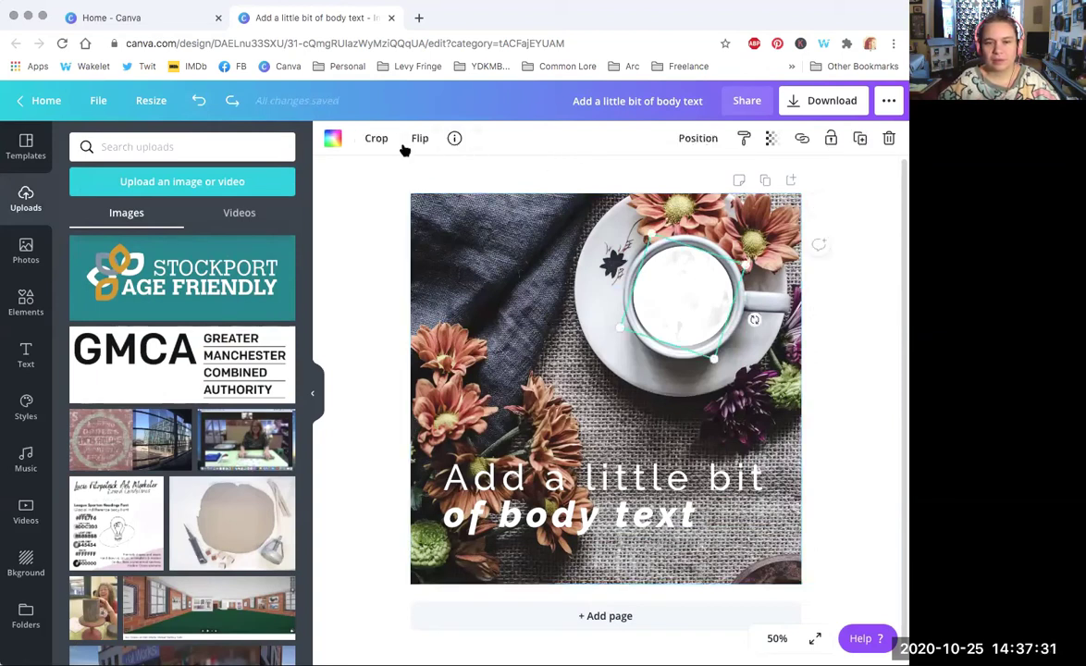
left_click(333, 139)
left_click(334, 140)
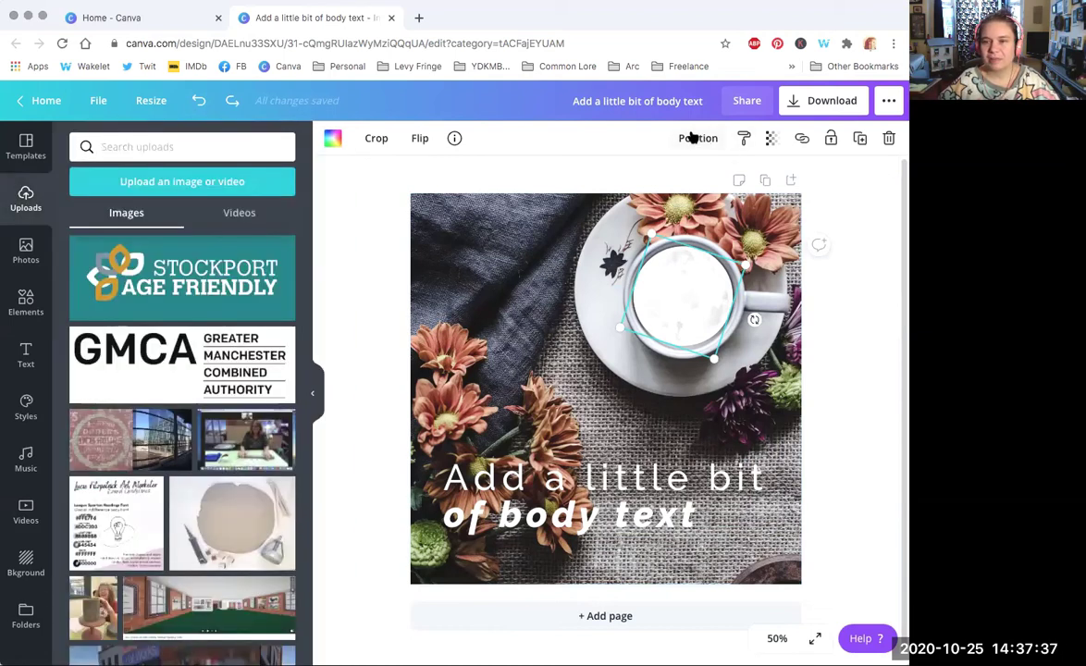
left_click(772, 139)
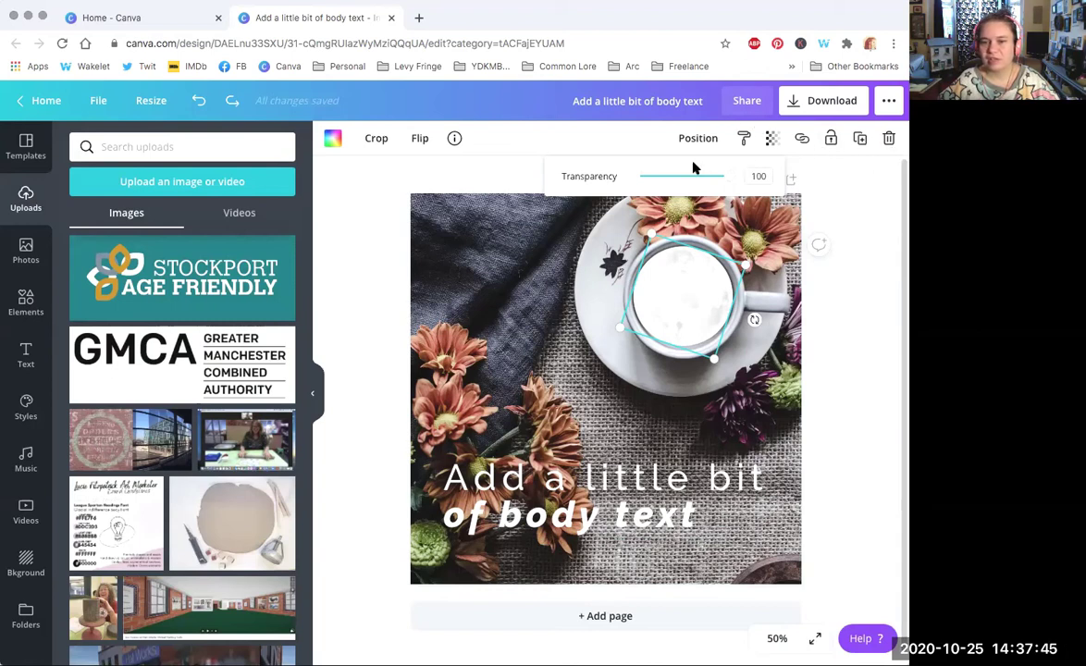
left_click(487, 244)
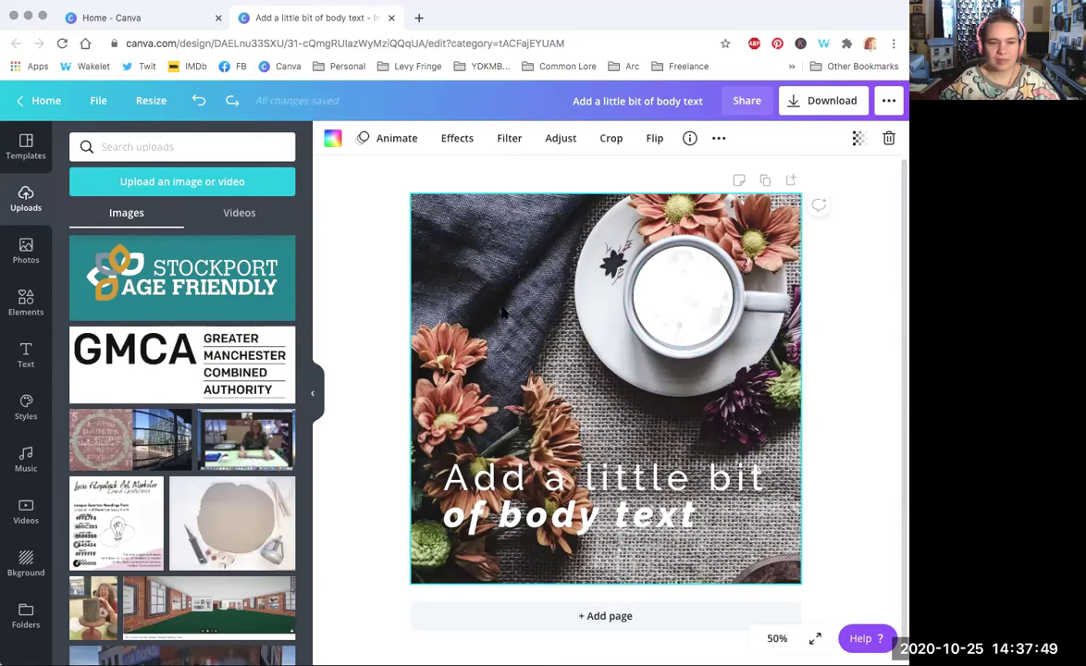
left_click(458, 140)
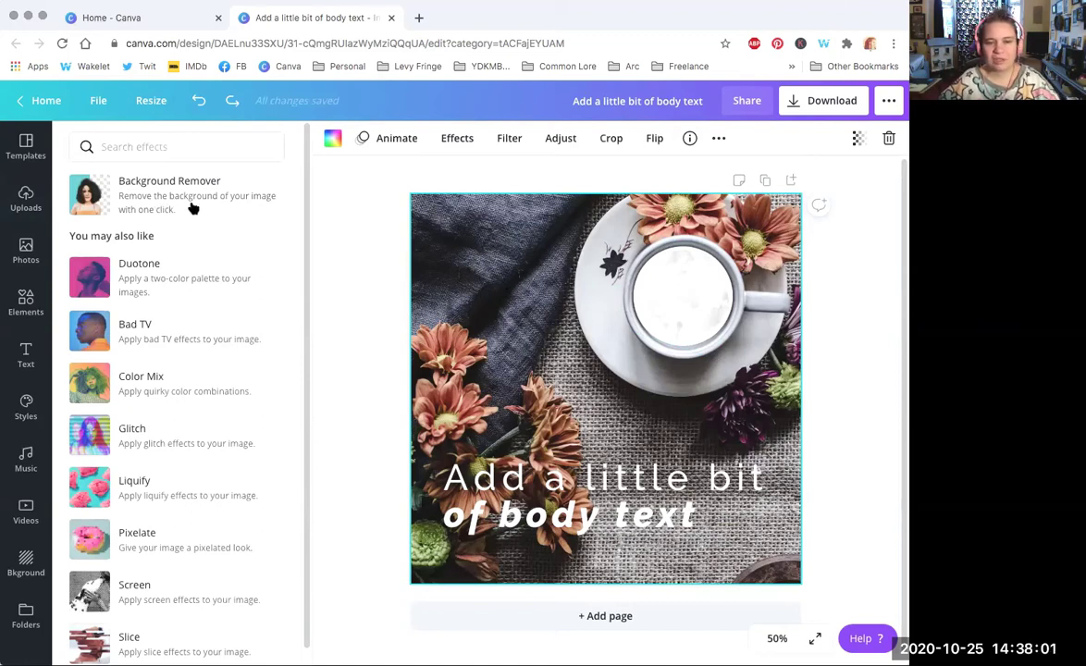
Step: Add the clay-plate upload, remove its background, and move the cut-out up-left over the cup
left_click(20, 188)
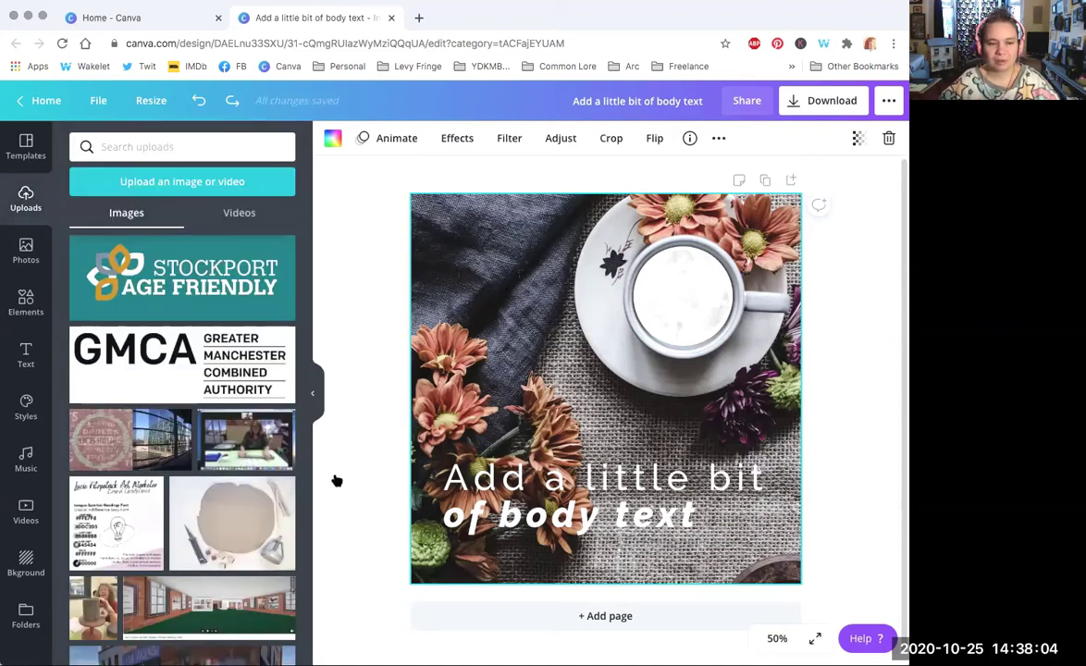
left_click(232, 523)
left_click(342, 138)
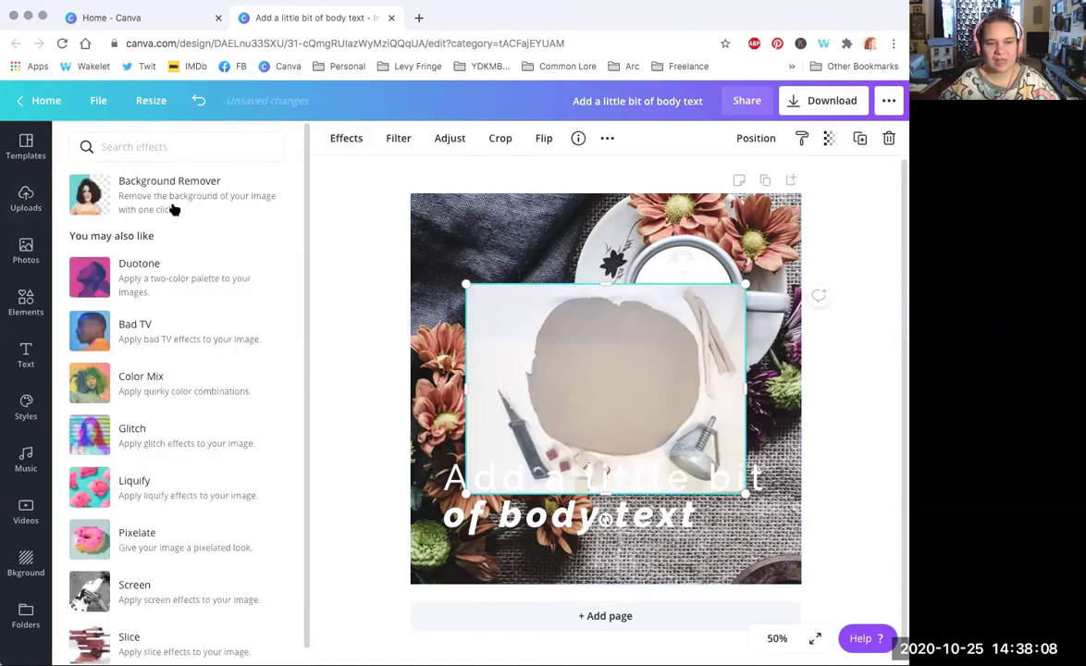
left_click(174, 209)
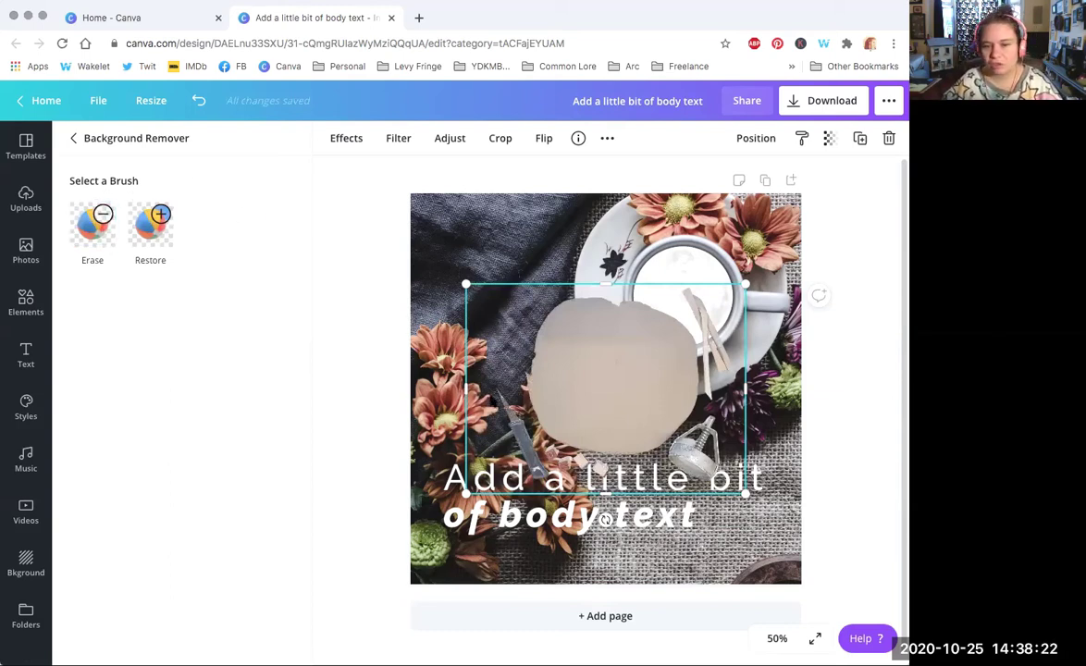
left_click_drag(571, 321, 527, 283)
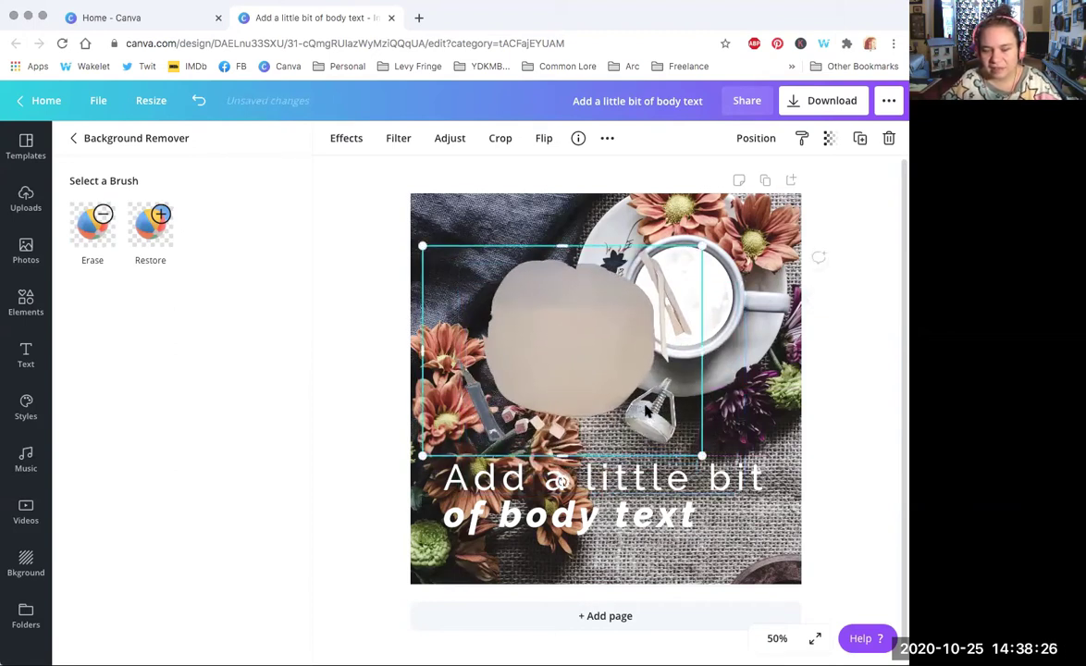
left_click_drag(595, 404, 595, 392)
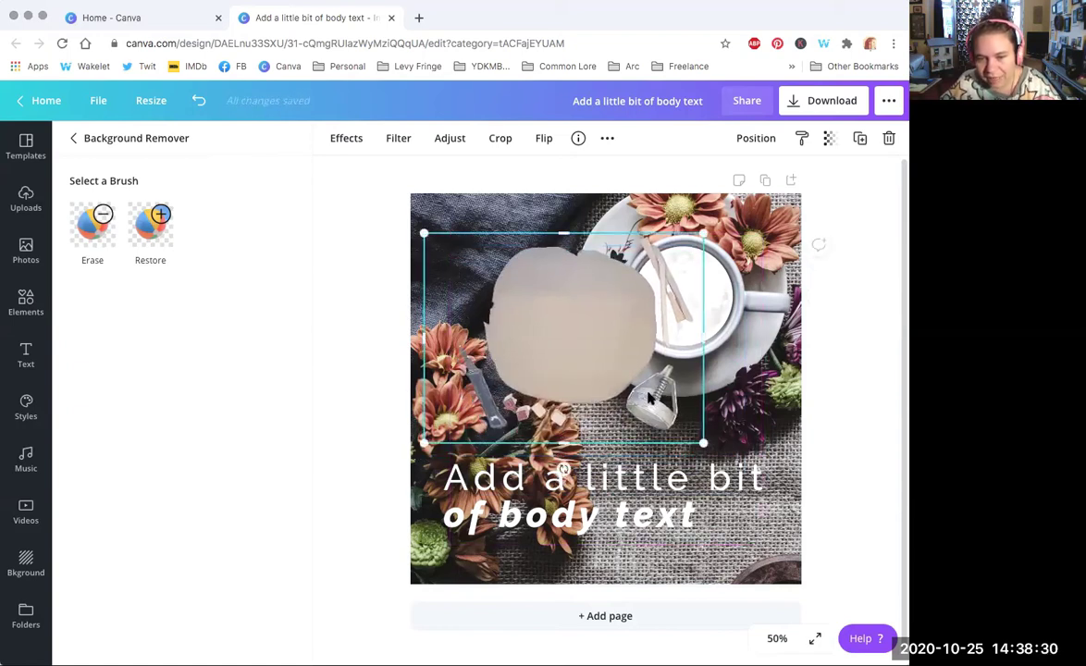
Step: Set the background-removal touch-up brush to size 3 and switch to Restore
left_click(92, 226)
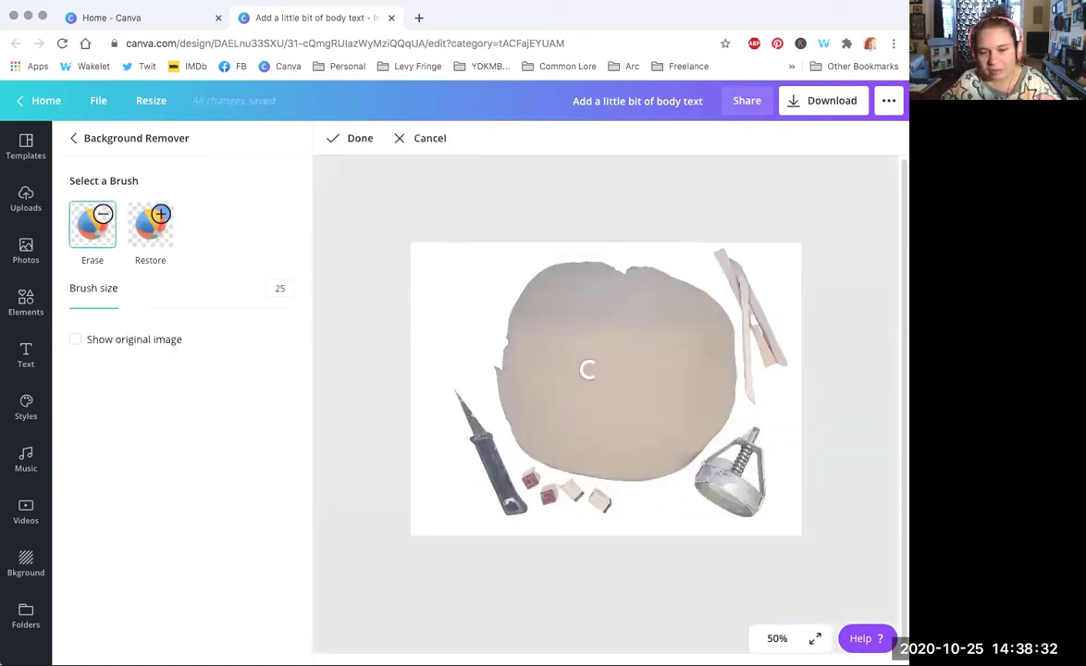
left_click_drag(118, 307, 84, 308)
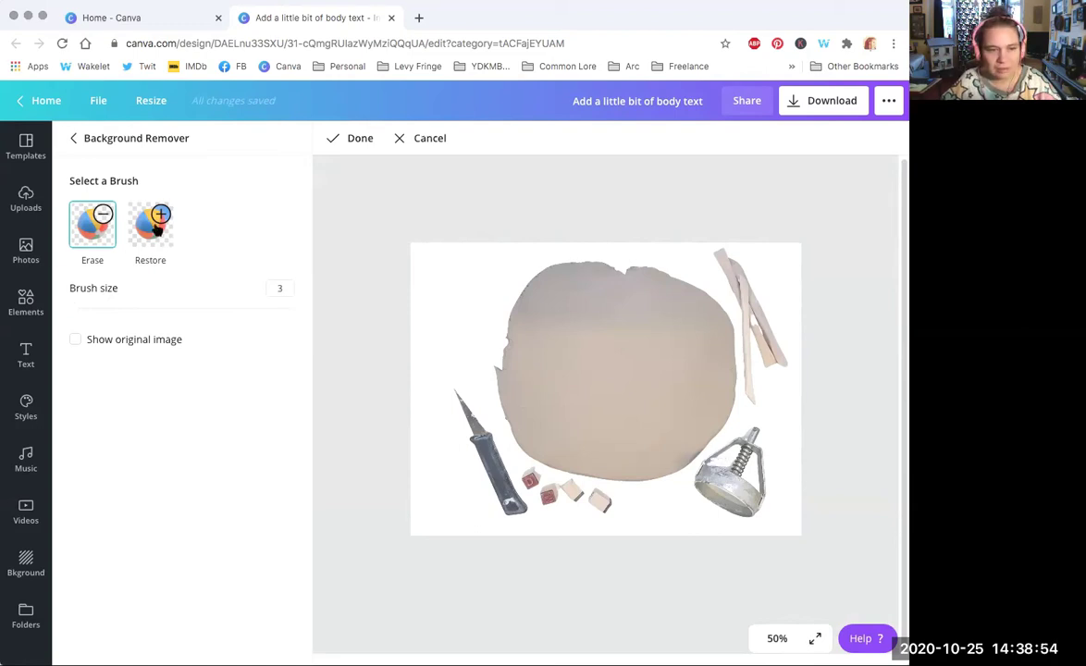
left_click(150, 223)
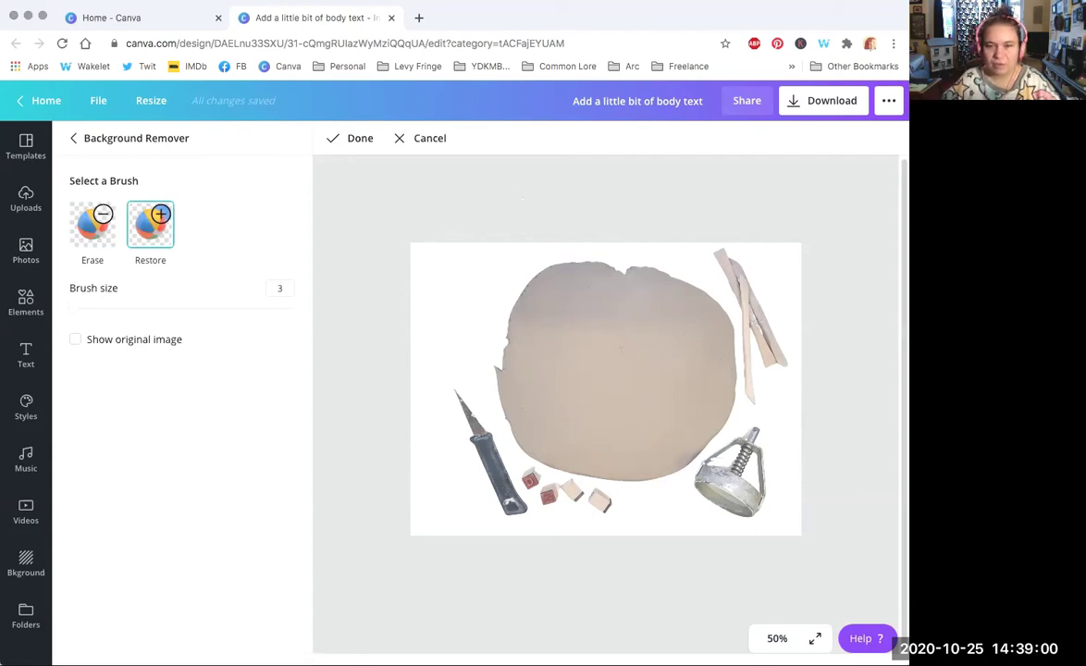
Step: Place the clay-and-tools cut-out top-left and delete the flower photo and the faint leftover element
left_click(337, 135)
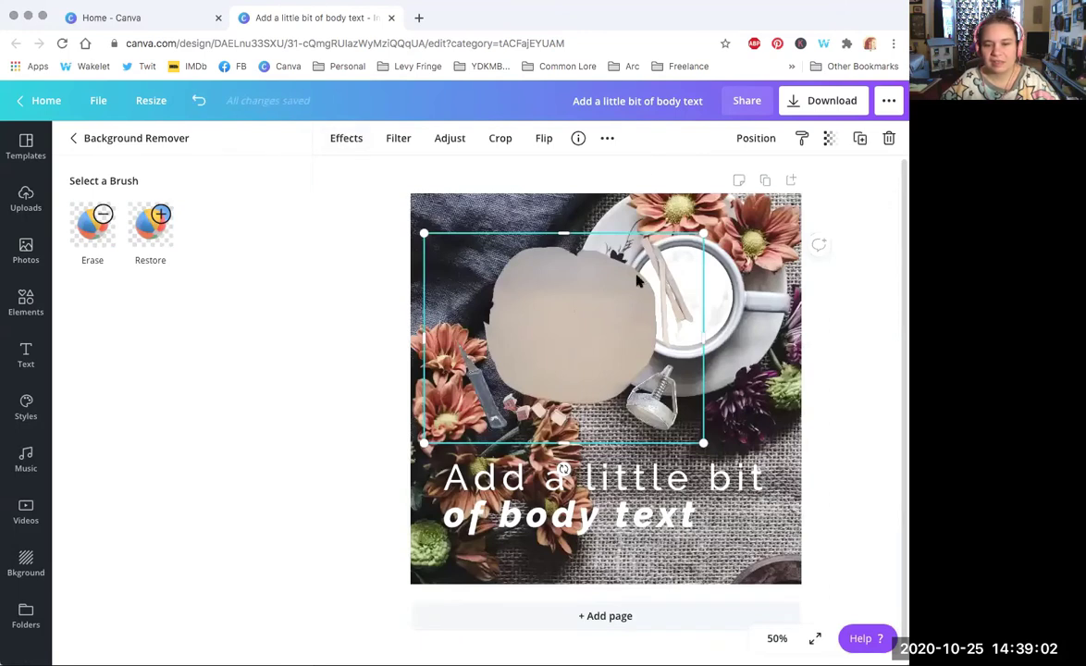
left_click_drag(529, 283, 530, 271)
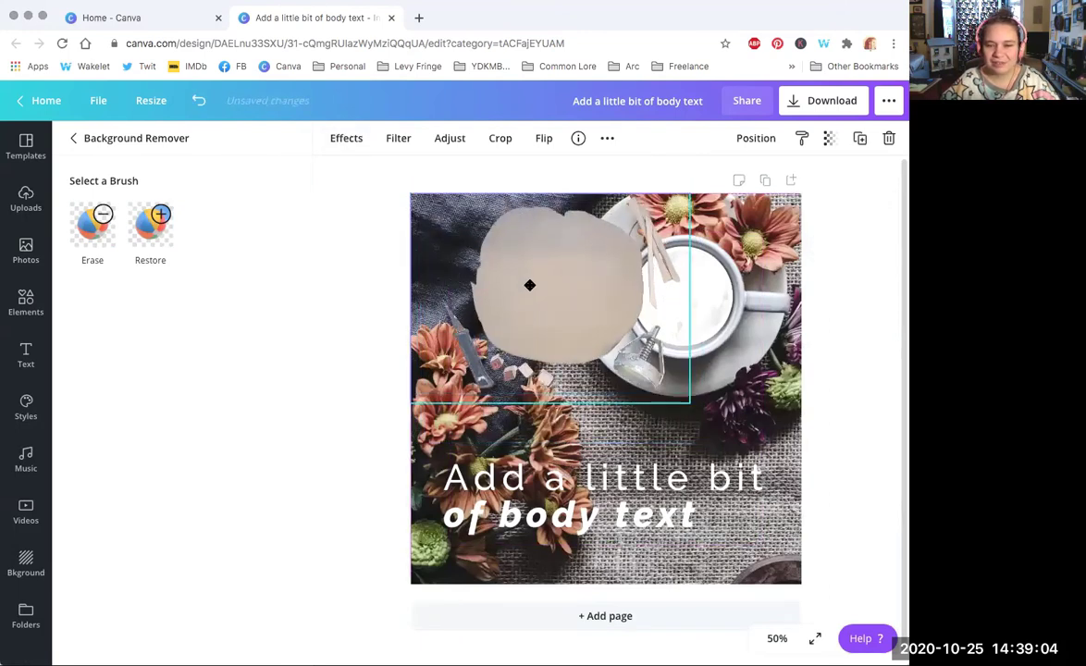
left_click(752, 322)
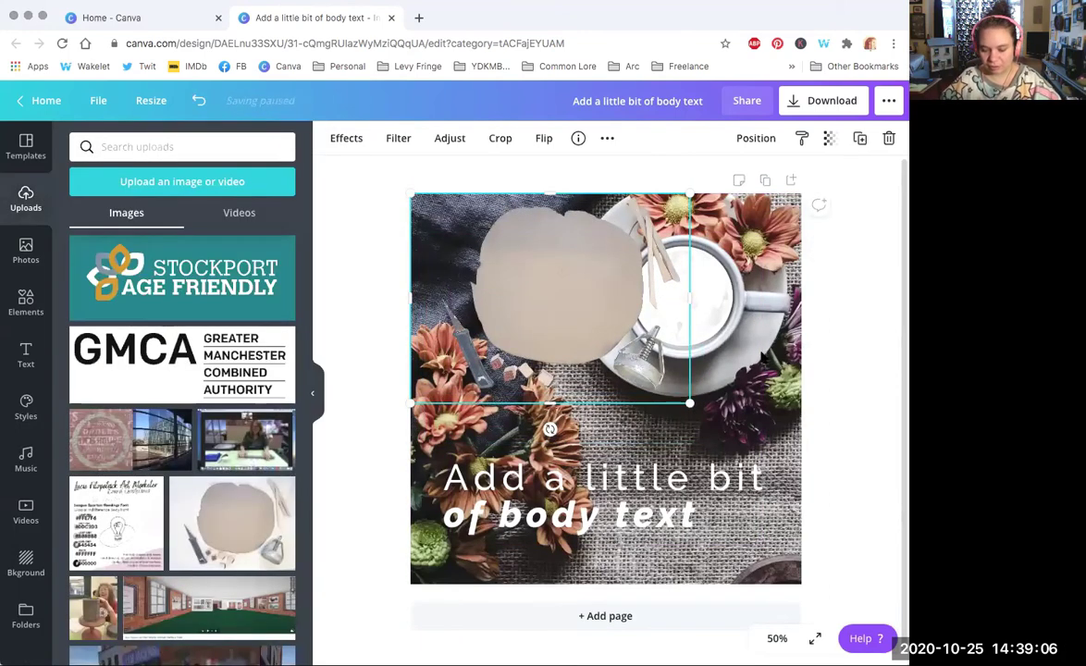
key("Delete")
left_click(705, 303)
key("Delete")
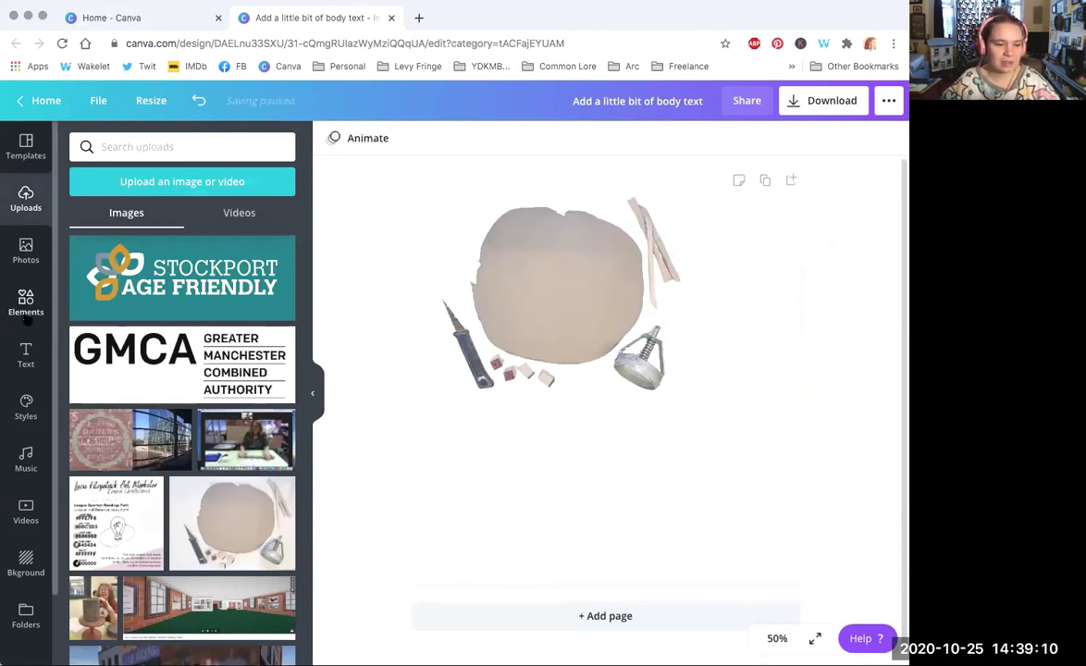
Step: Apply a light marble page background found by searching 'marb', then reposition and enlarge the cut-out
left_click(26, 558)
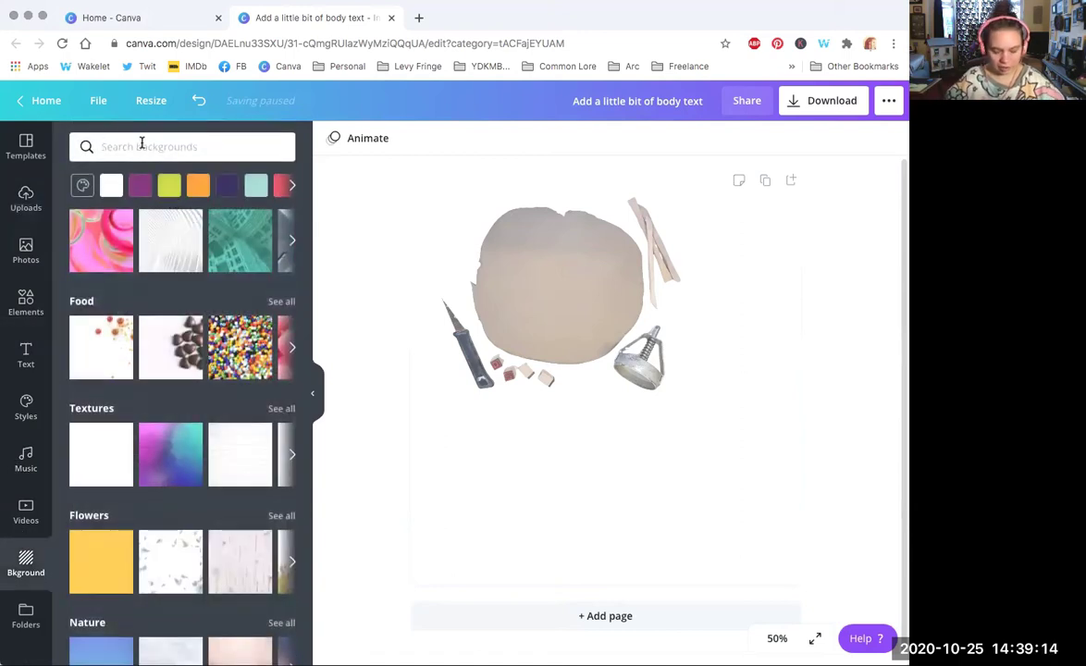
type("marble")
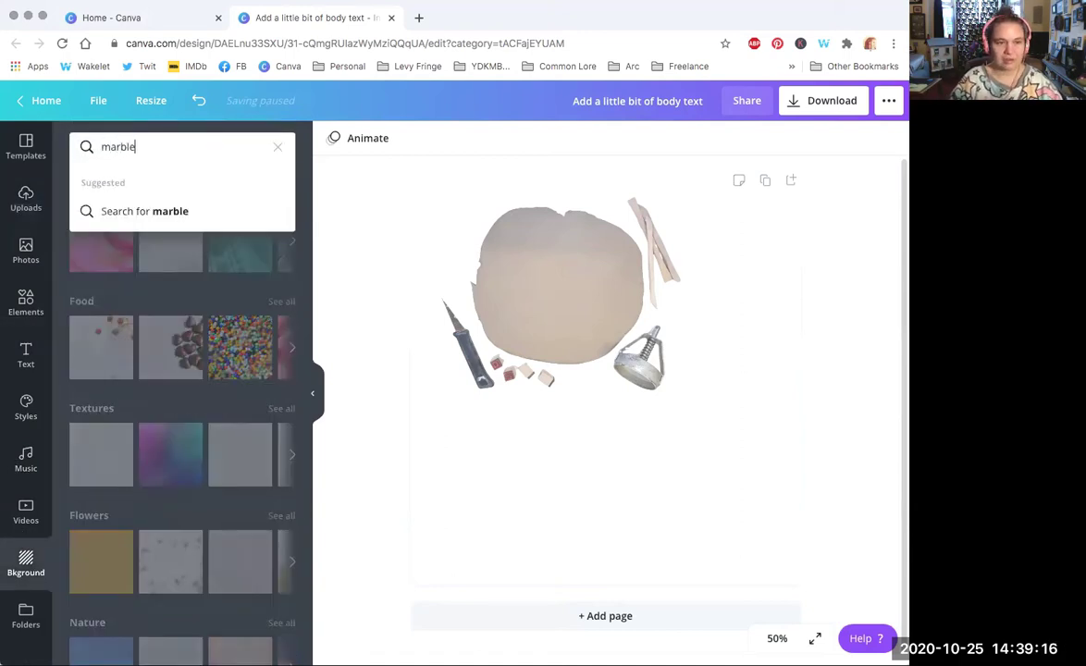
key("Return")
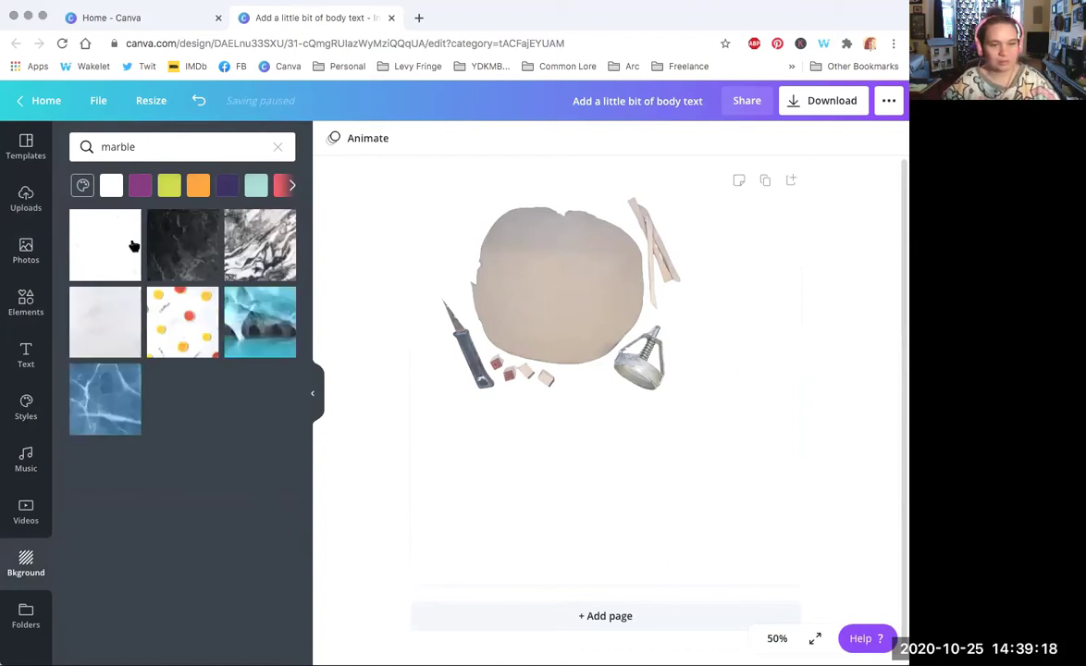
left_click(93, 321)
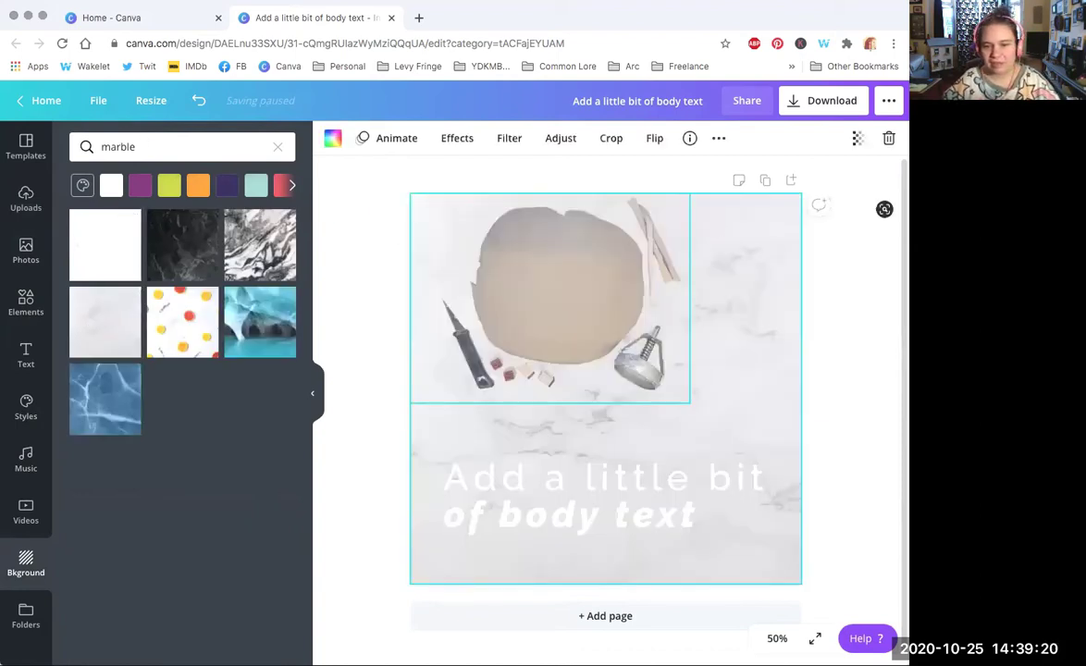
left_click_drag(589, 326, 542, 297)
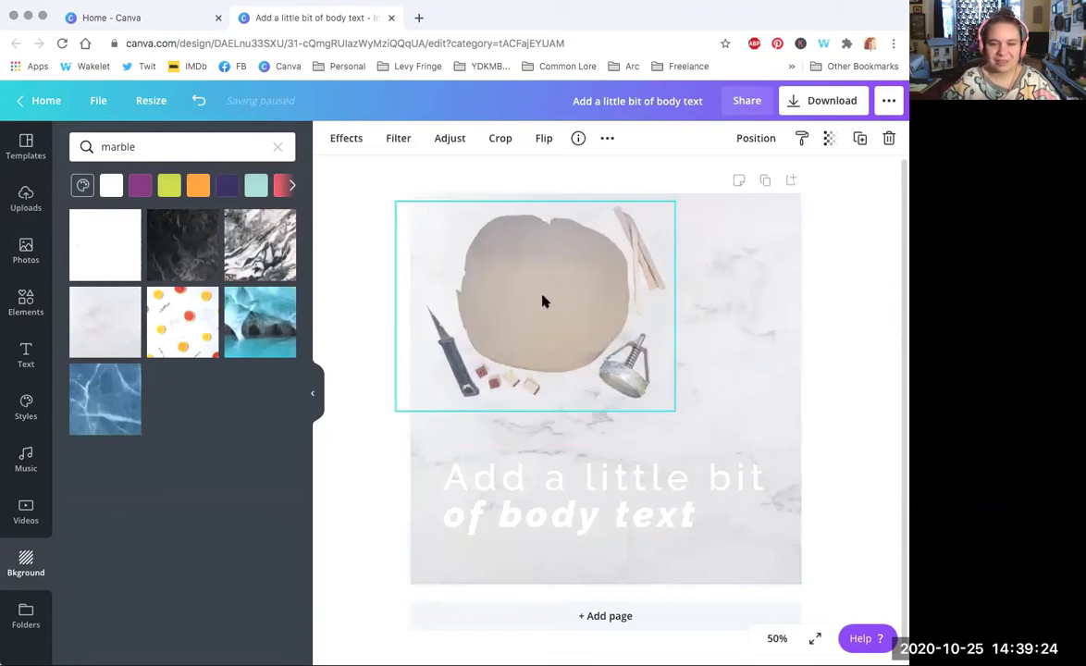
left_click_drag(770, 442, 805, 458)
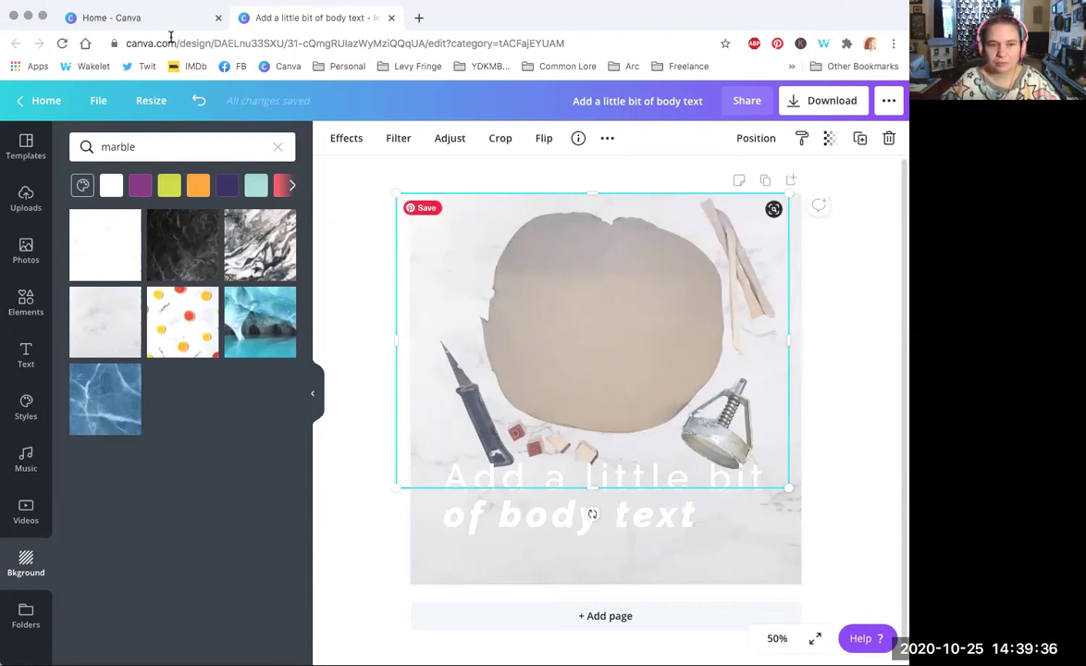
Step: Undo six changes to restore the flower photo background, then delete the clay-and-tools cut-out
left_click(199, 102)
left_click(199, 101)
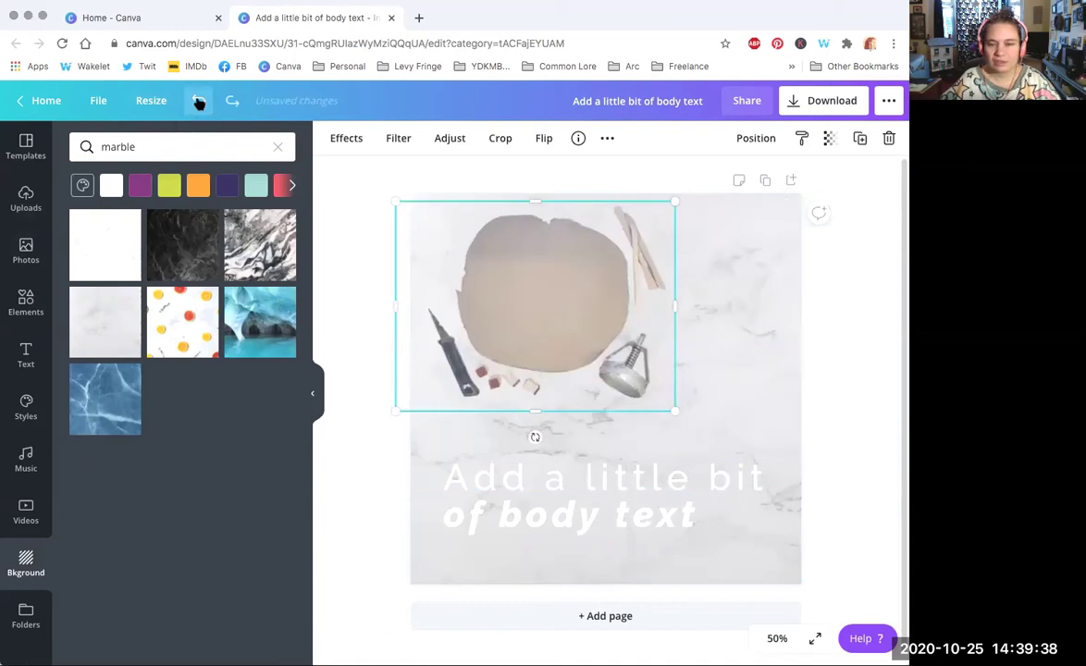
left_click(199, 102)
left_click(199, 102)
left_click(199, 102)
left_click(199, 102)
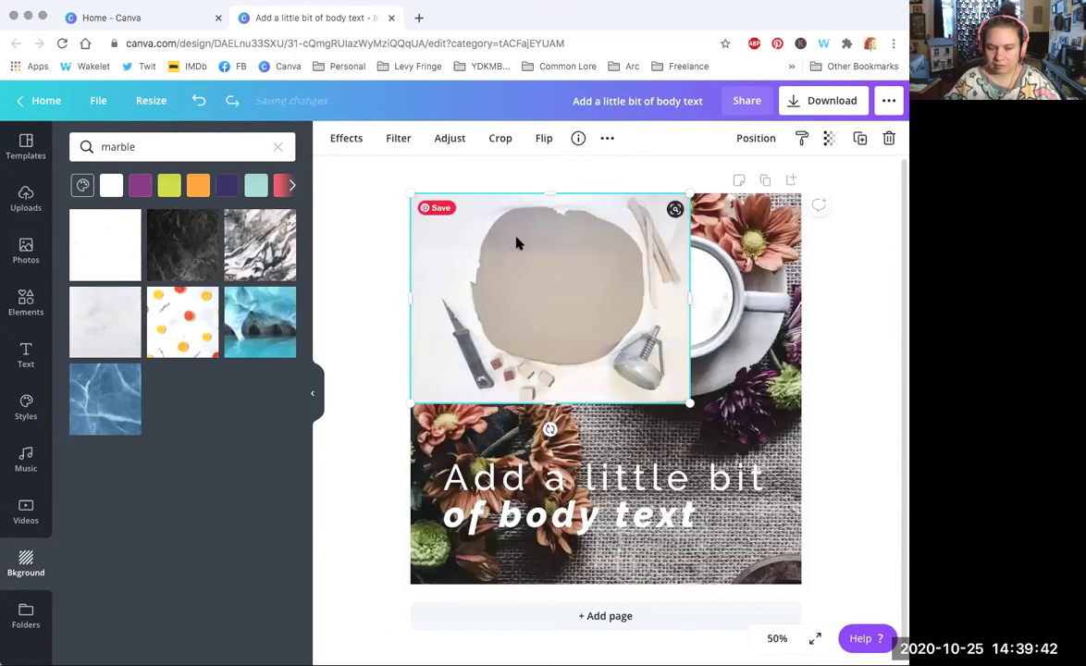
key("Delete")
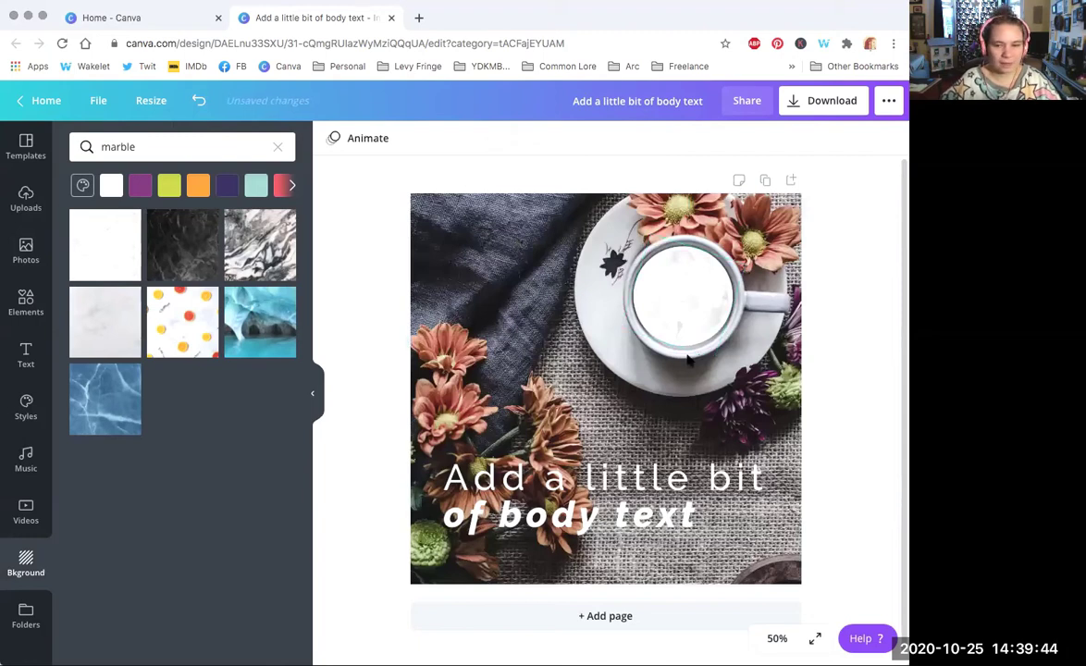
Step: Delete the white shape inside the cup, clear the marble search, and select the flower photo
left_click(674, 308)
key("Delete")
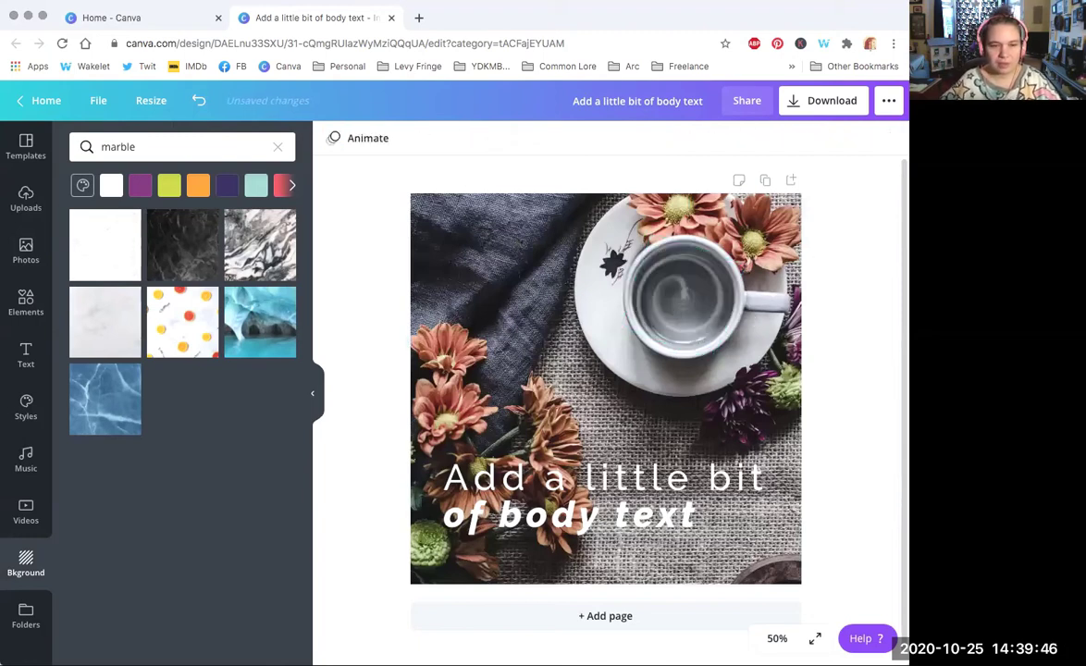
left_click(278, 149)
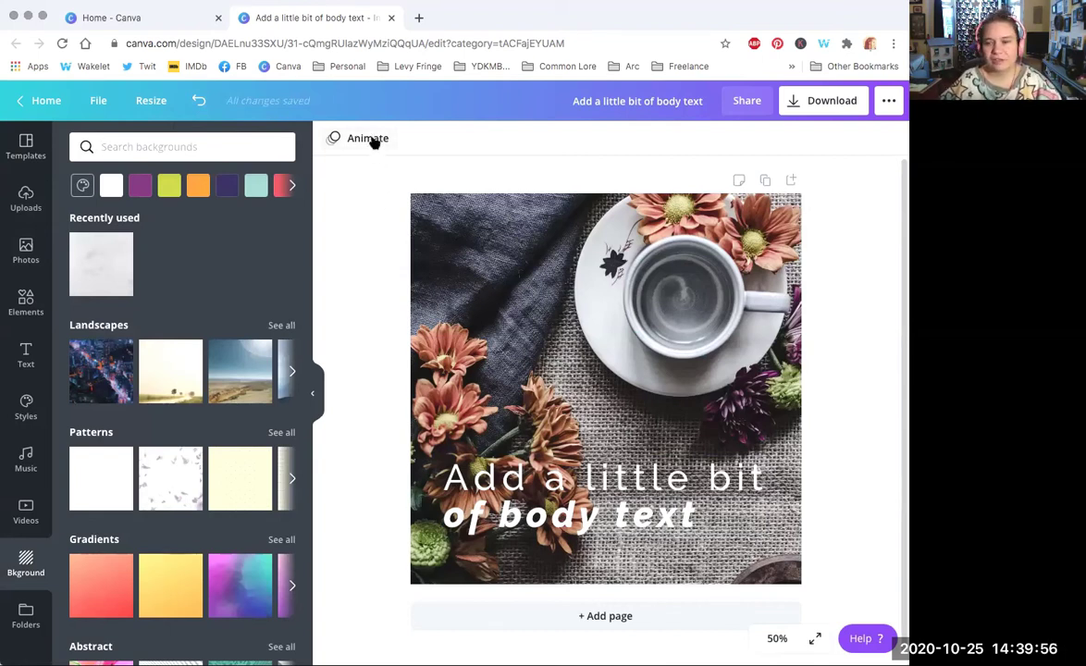
left_click(513, 326)
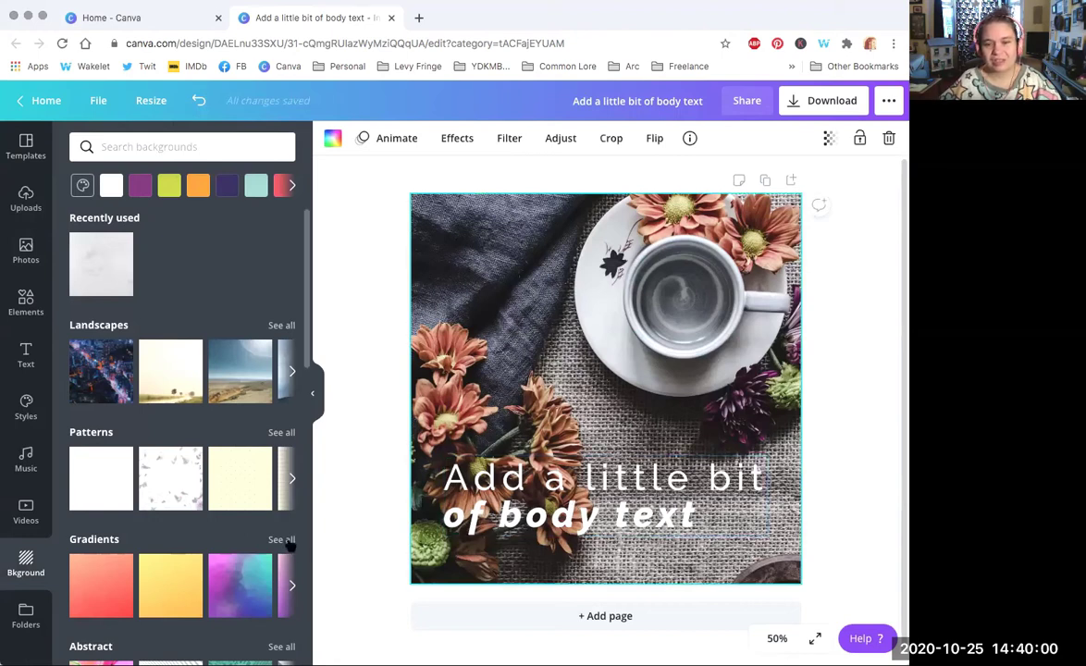
Step: Preview the Block, Fade, Pan, Rise, Tumble, Stomp, Baseline, Pop, Neon and Scrapbook page animations in turn
left_click(402, 140)
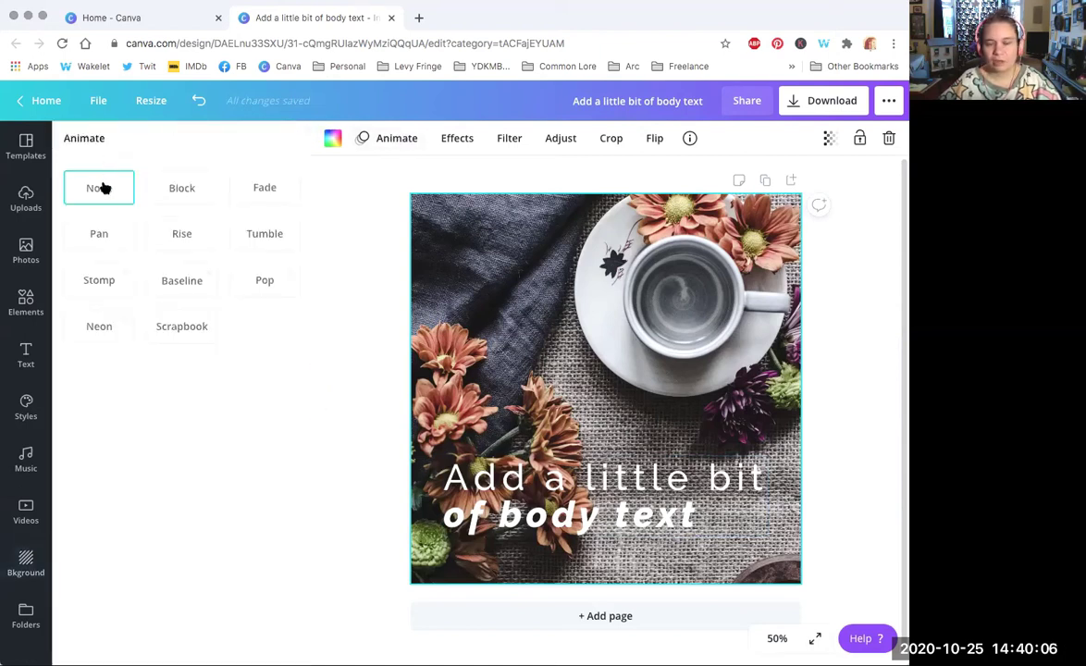
left_click(185, 192)
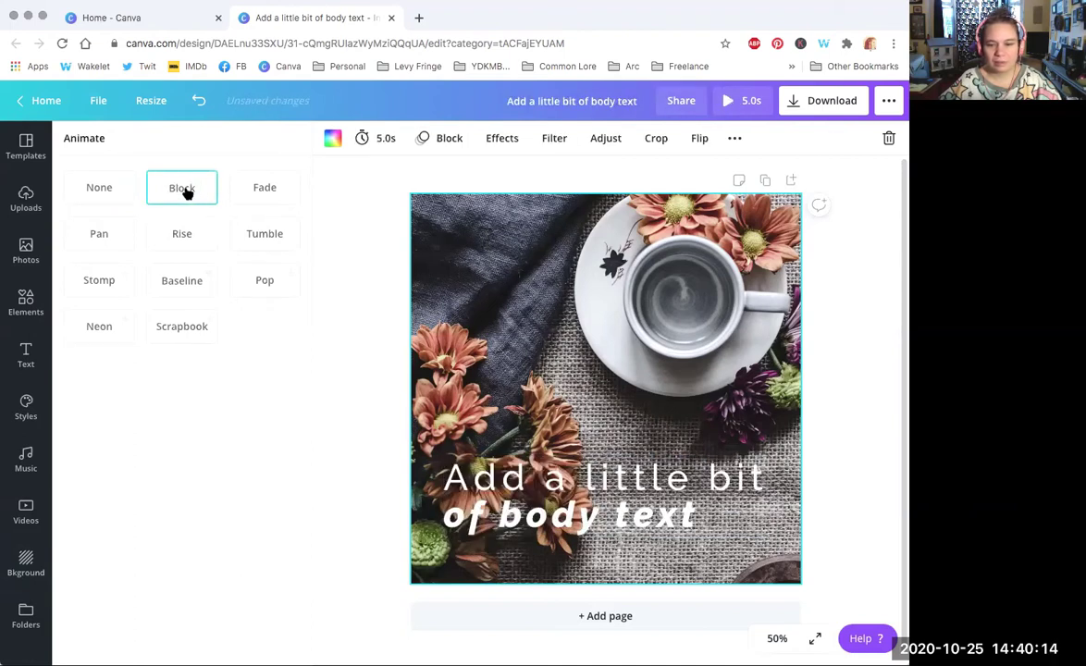
left_click(250, 191)
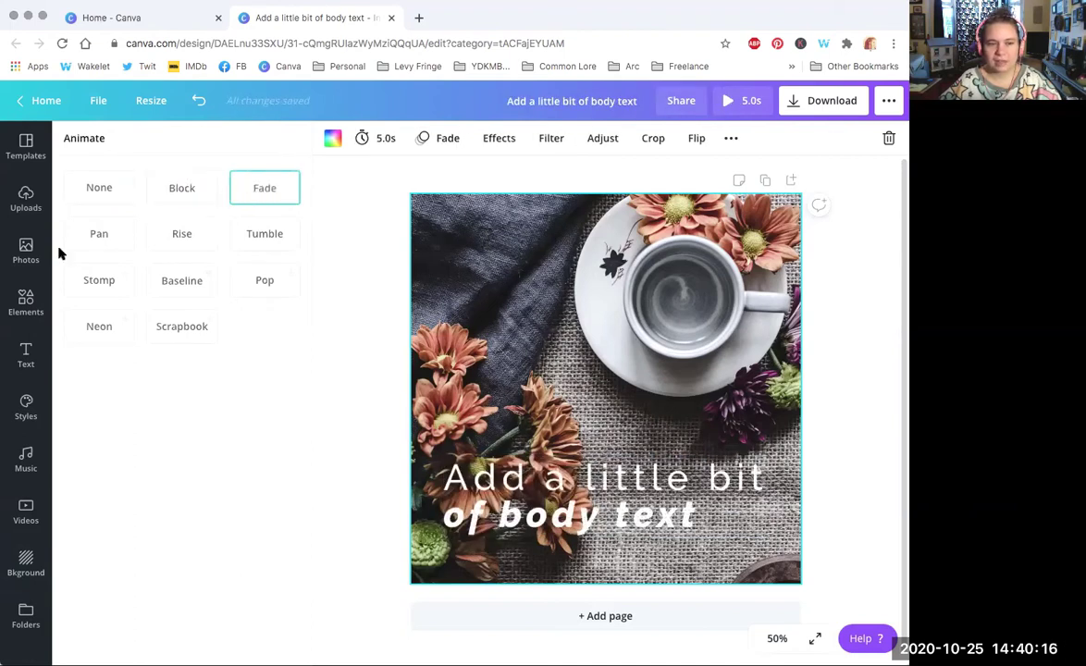
left_click(94, 238)
left_click(181, 234)
left_click(259, 233)
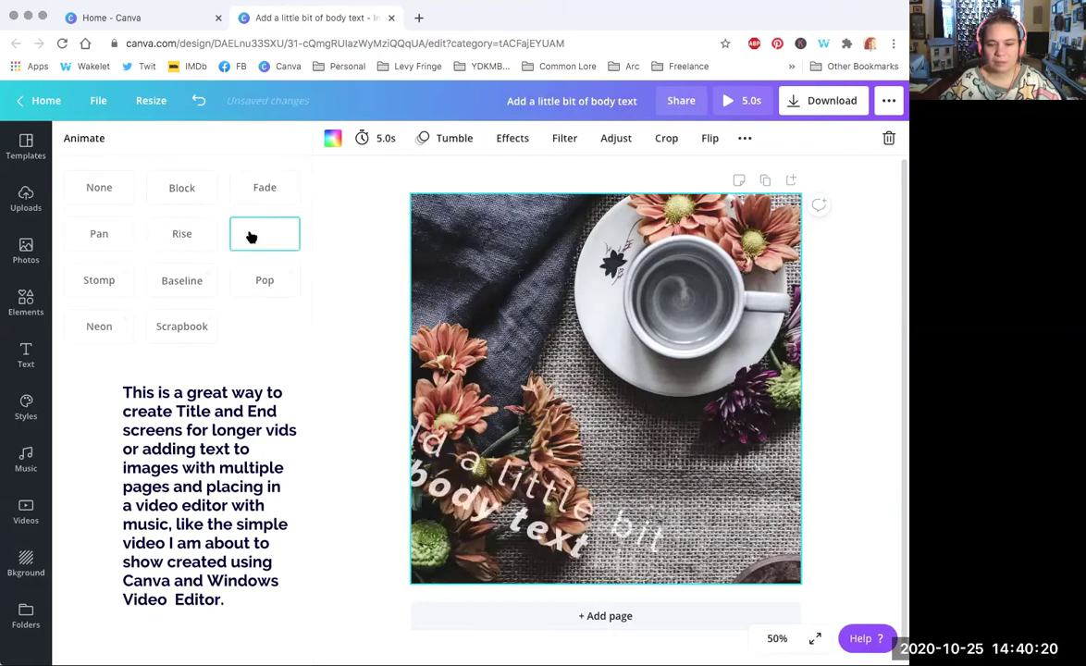
left_click(106, 282)
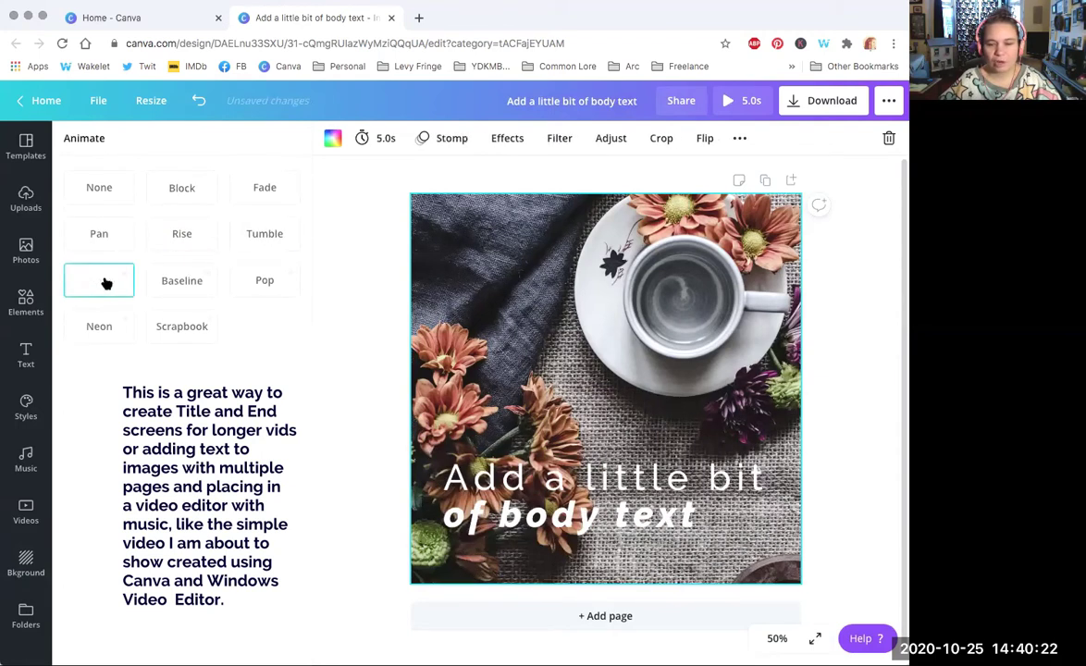
left_click(183, 284)
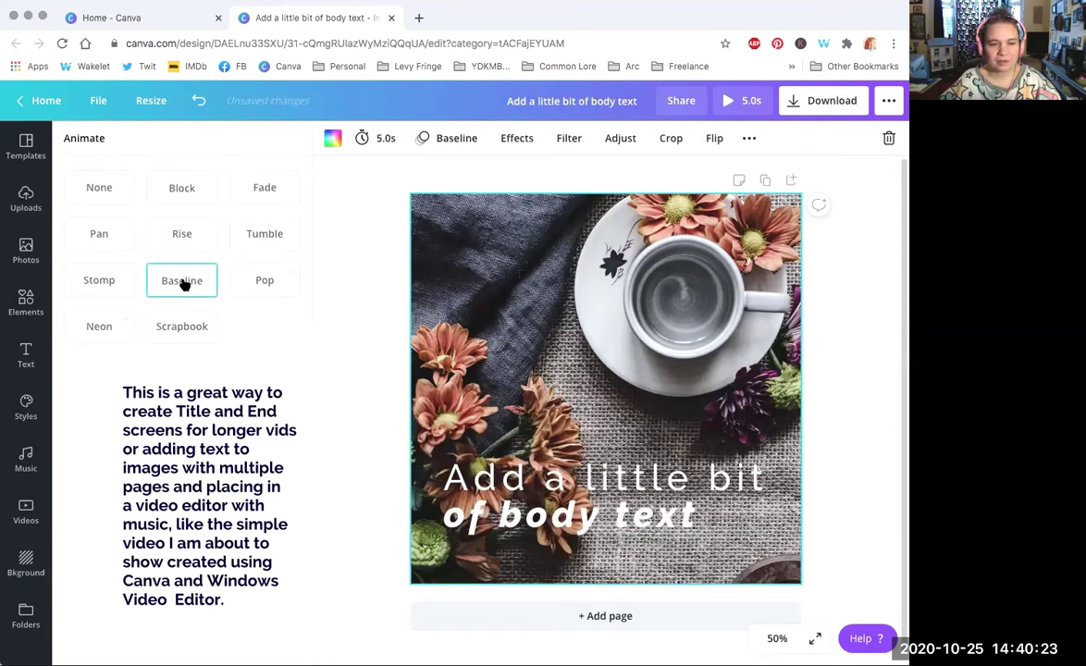
left_click(261, 281)
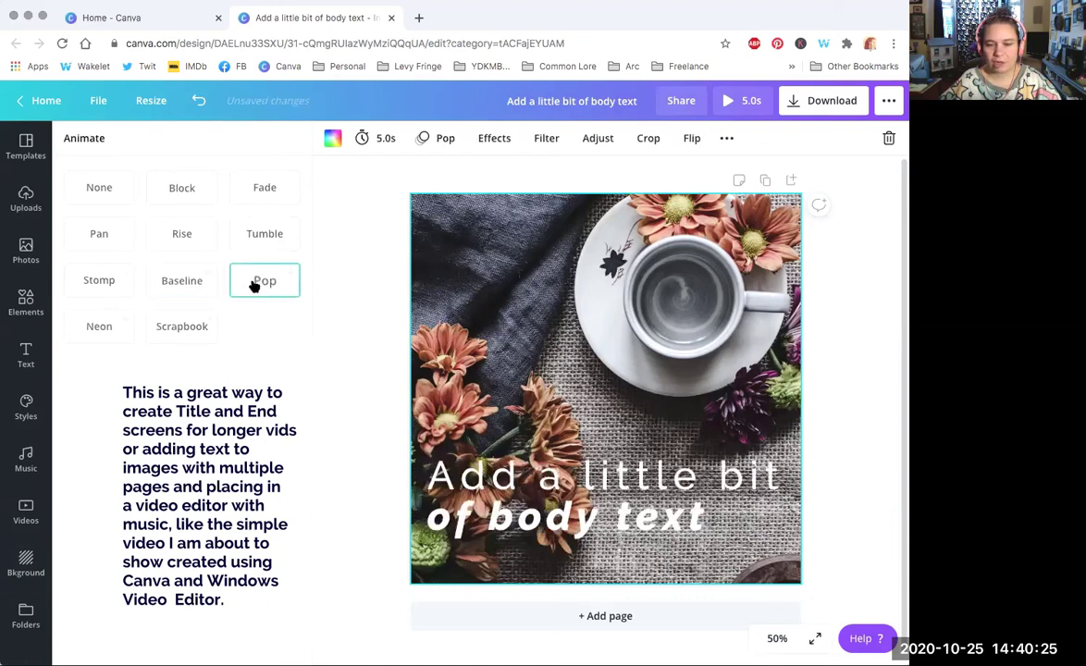
left_click(90, 329)
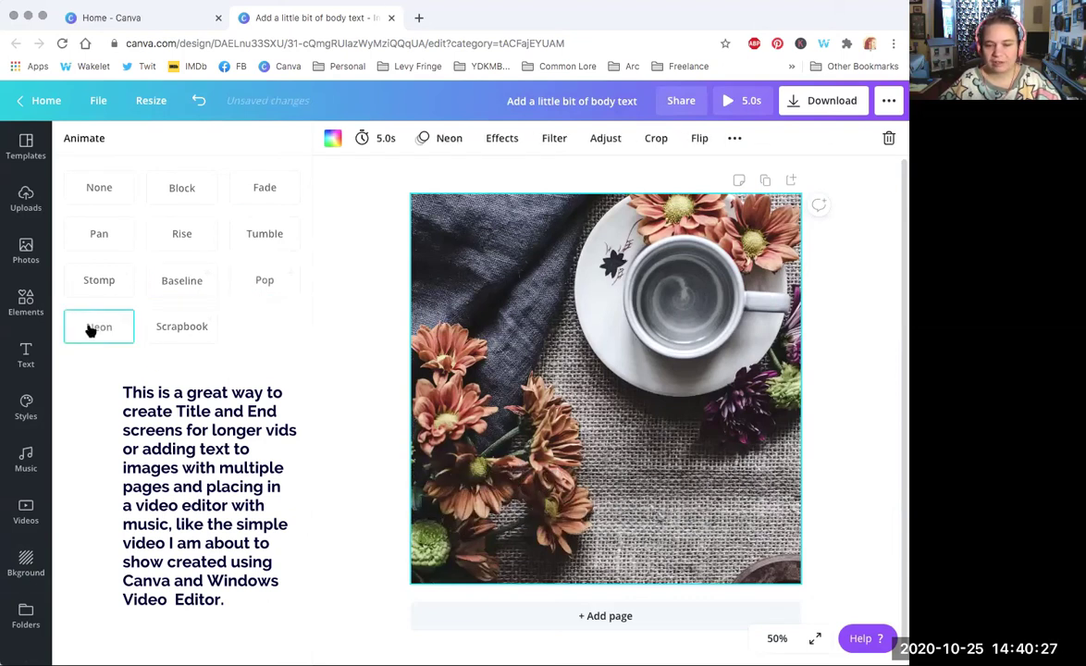
left_click(180, 328)
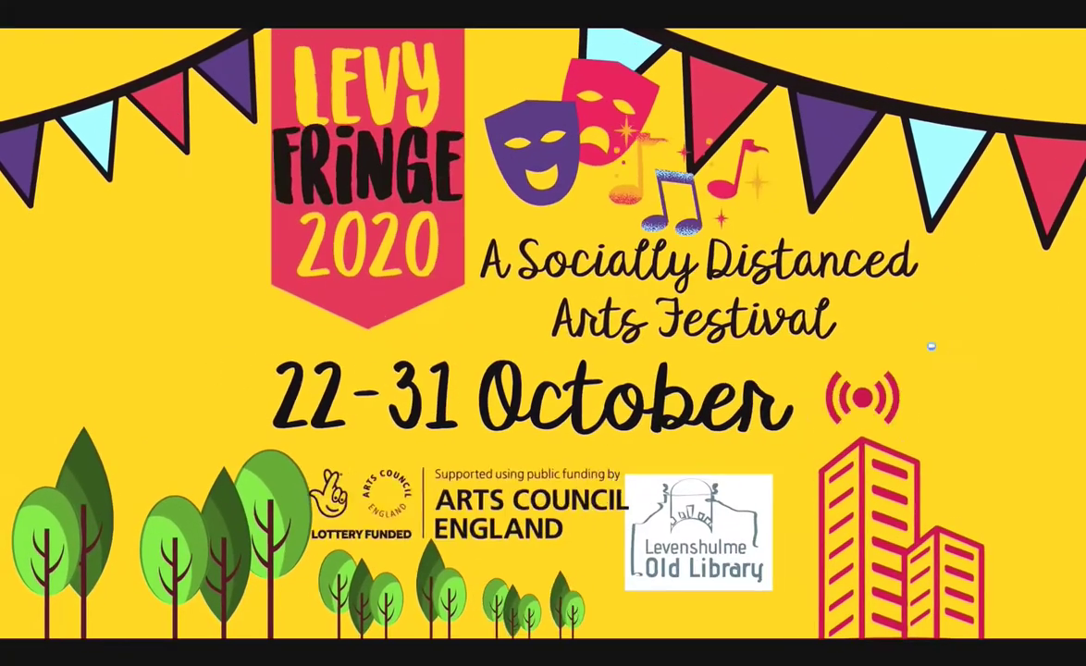
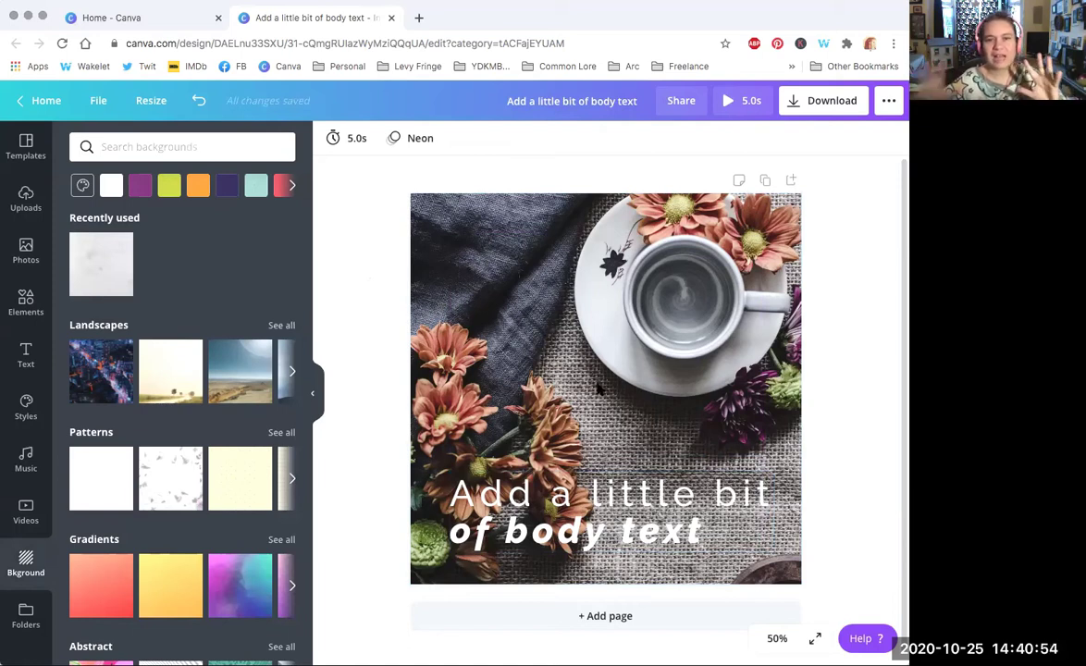
Step: Add a white circle, a leaf and a green square from Elements, moving the square upper left
left_click(26, 300)
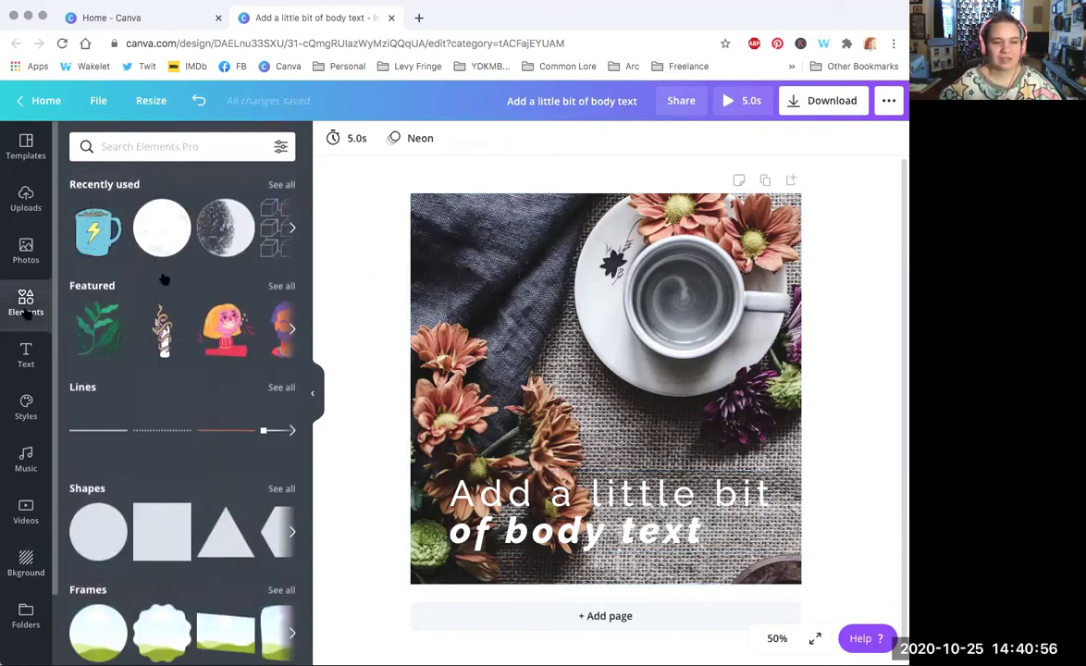
left_click(155, 233)
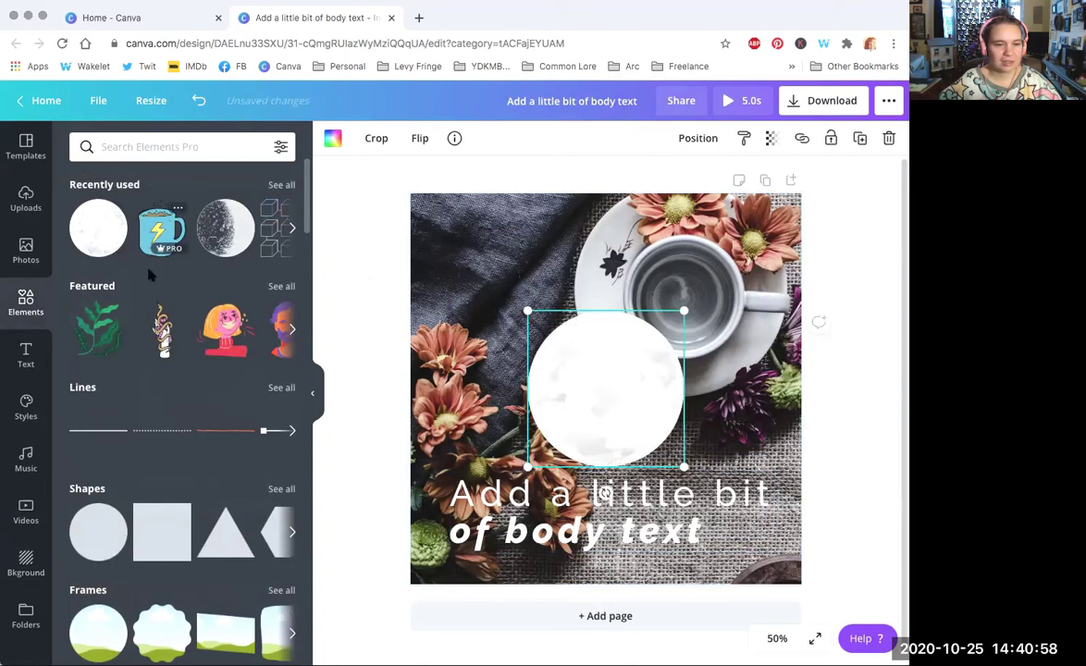
left_click(98, 328)
left_click(166, 536)
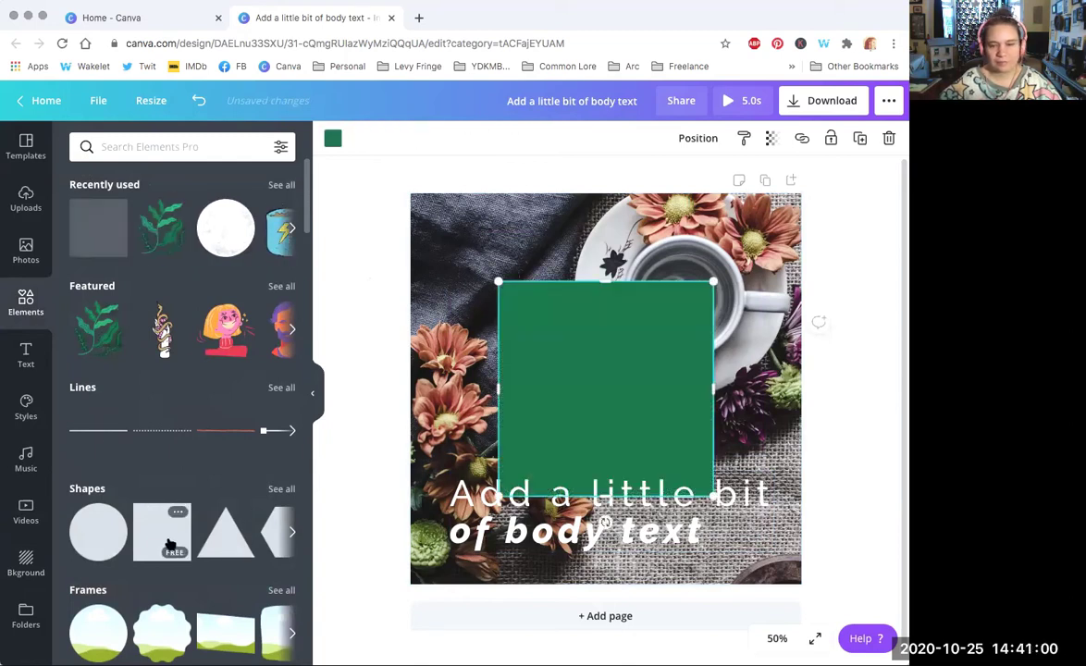
left_click_drag(545, 379, 386, 285)
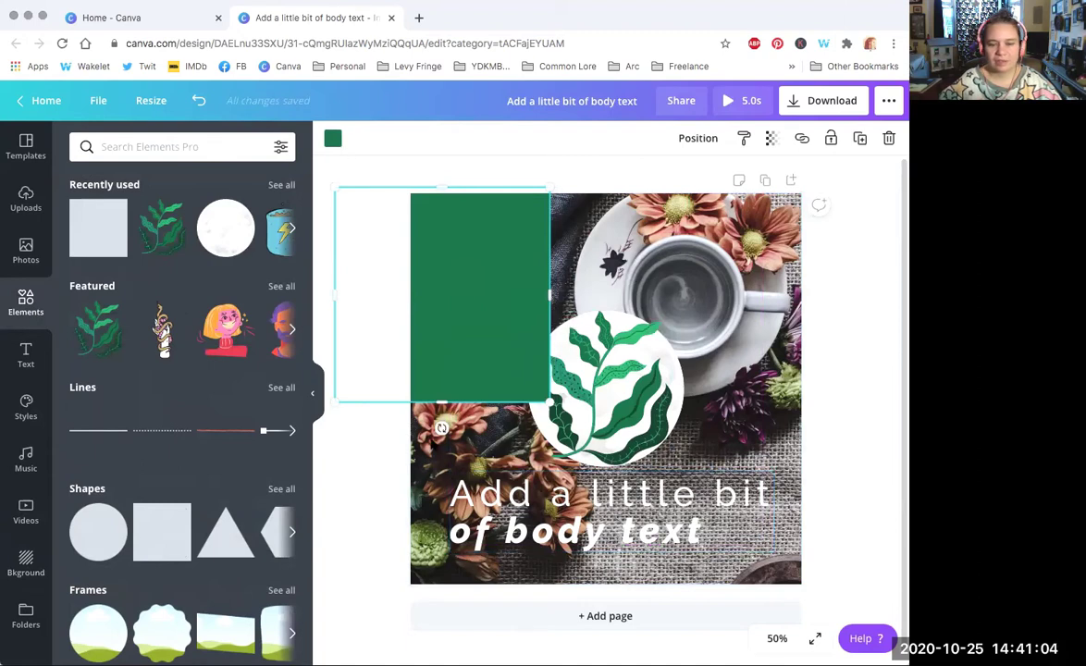
Step: Look at the page timing and animation options, then undo the square's move and addition
left_click(416, 435)
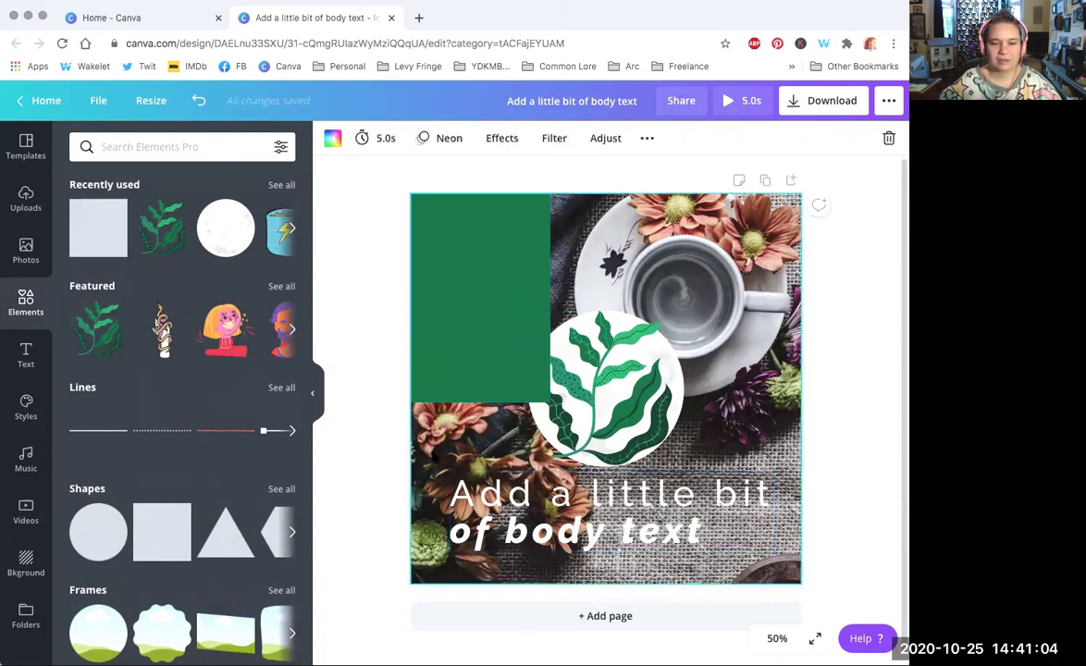
left_click(388, 139)
left_click(431, 139)
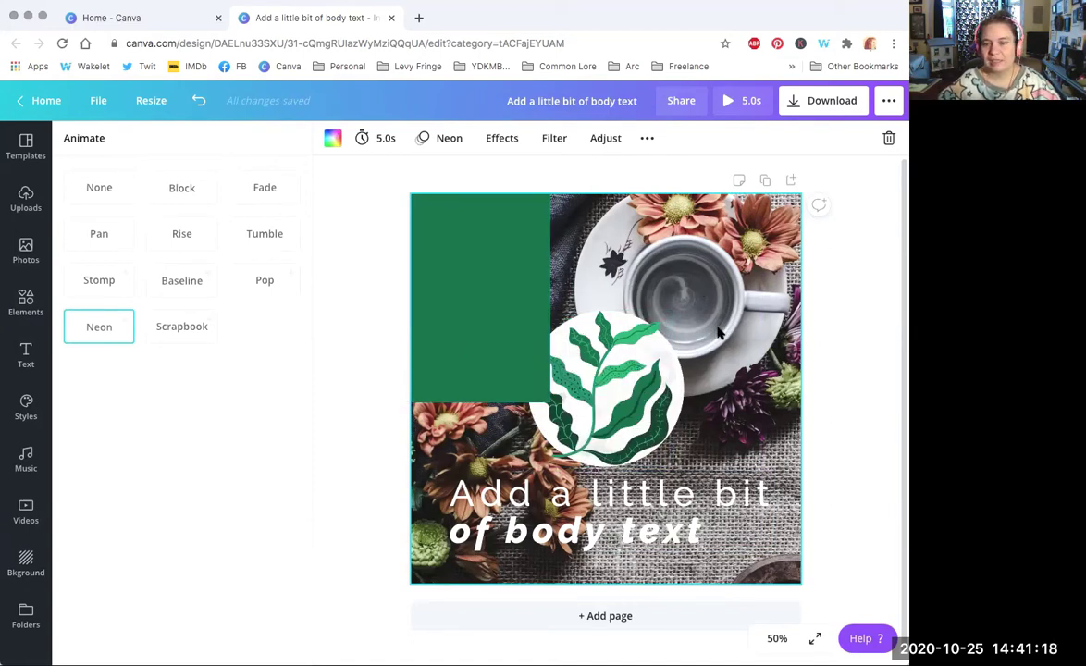
key("Escape")
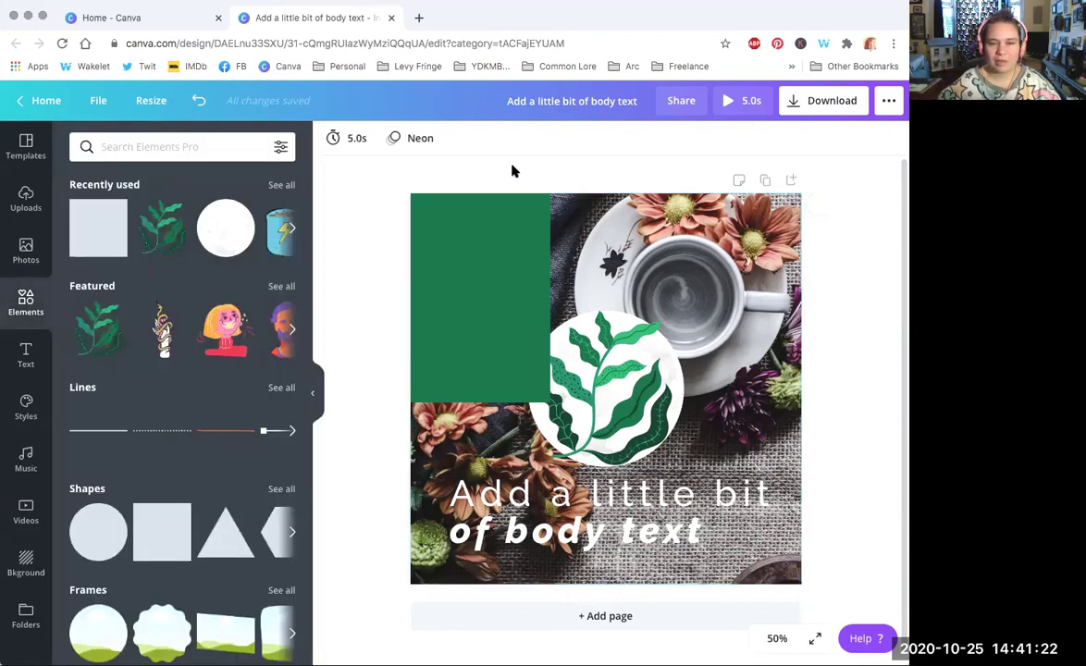
left_click(199, 102)
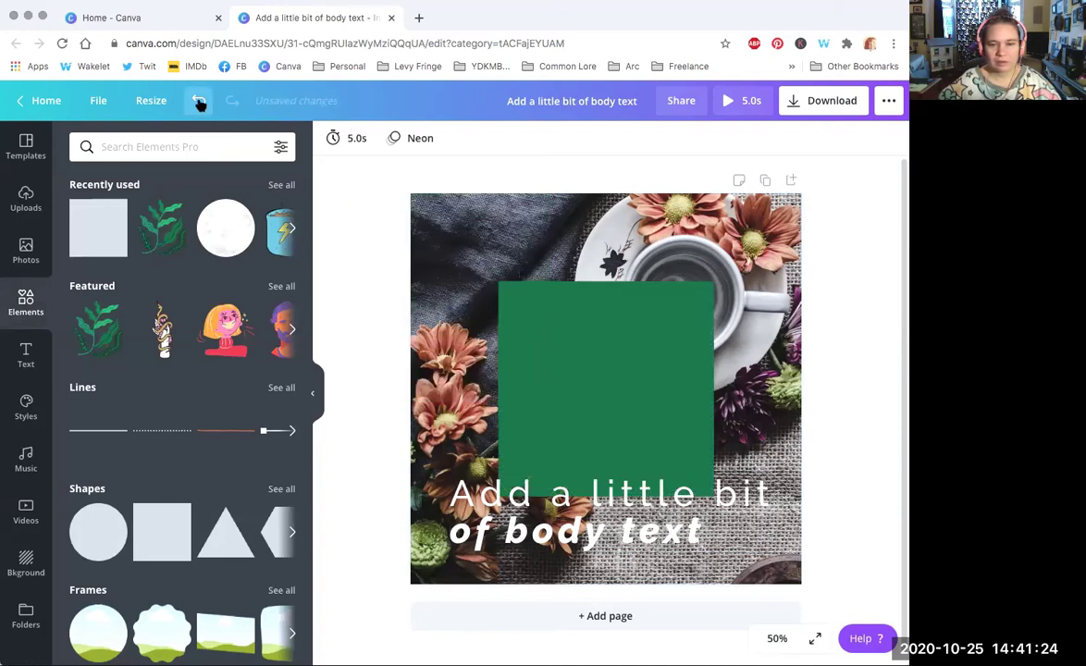
left_click(199, 102)
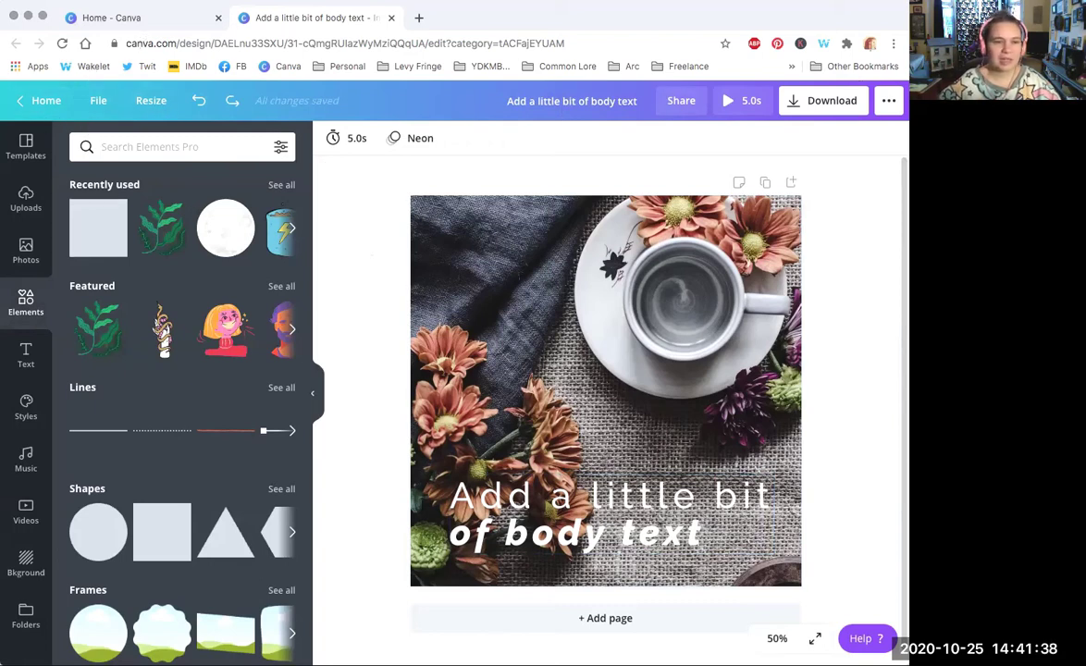
Step: Replace the 'Add a little bit of body text' title with 'Coffee Offer Ad'
left_click(97, 100)
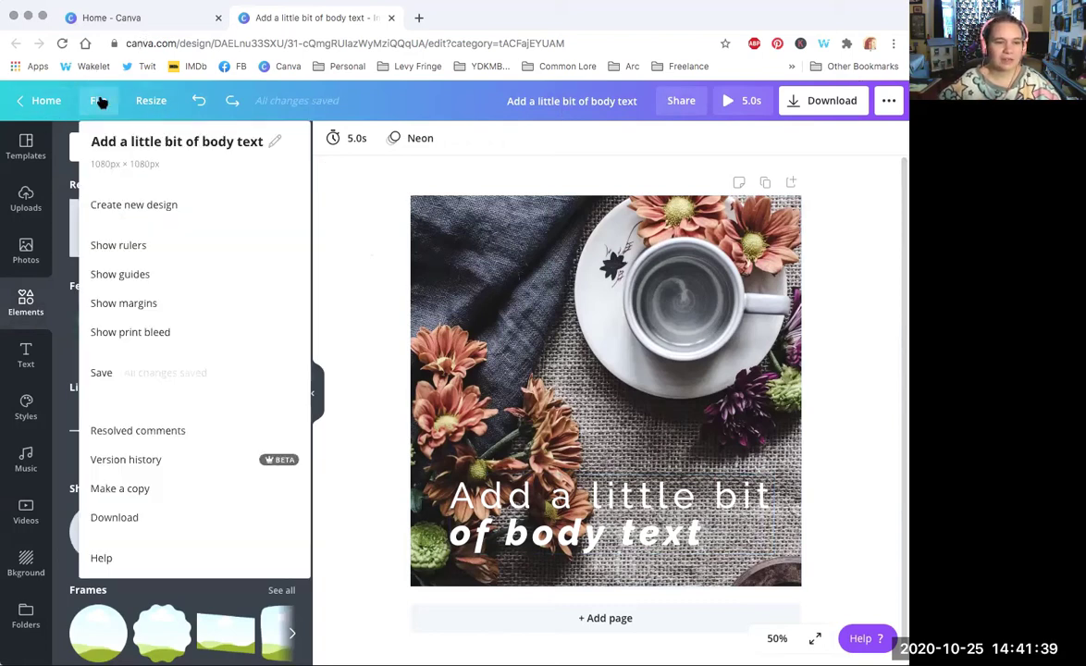
left_click(99, 143)
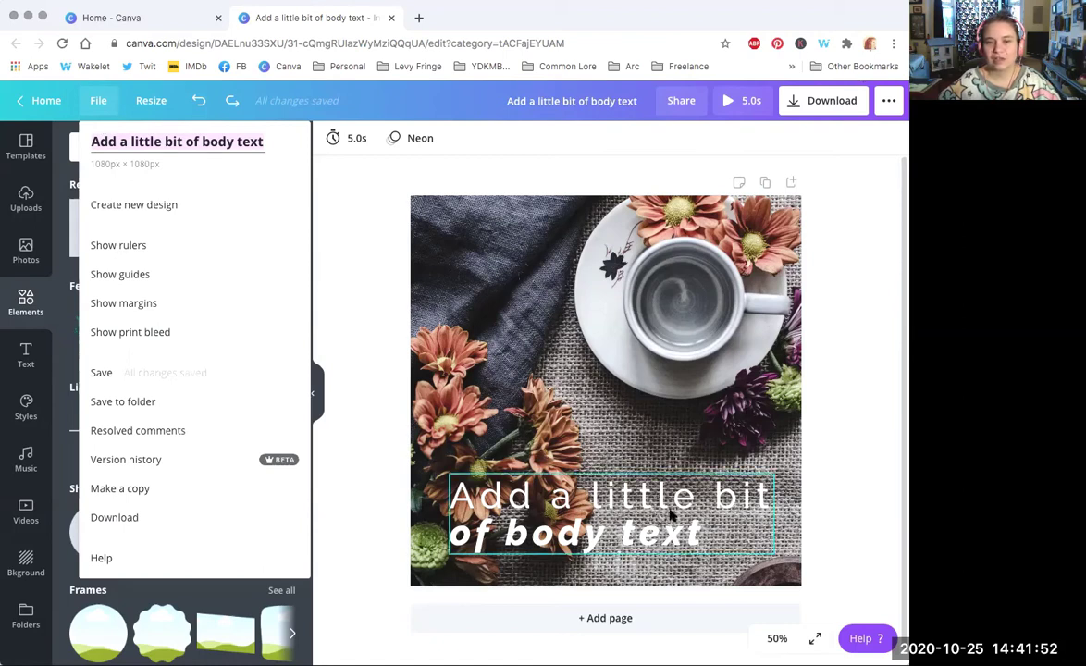
left_click(546, 102)
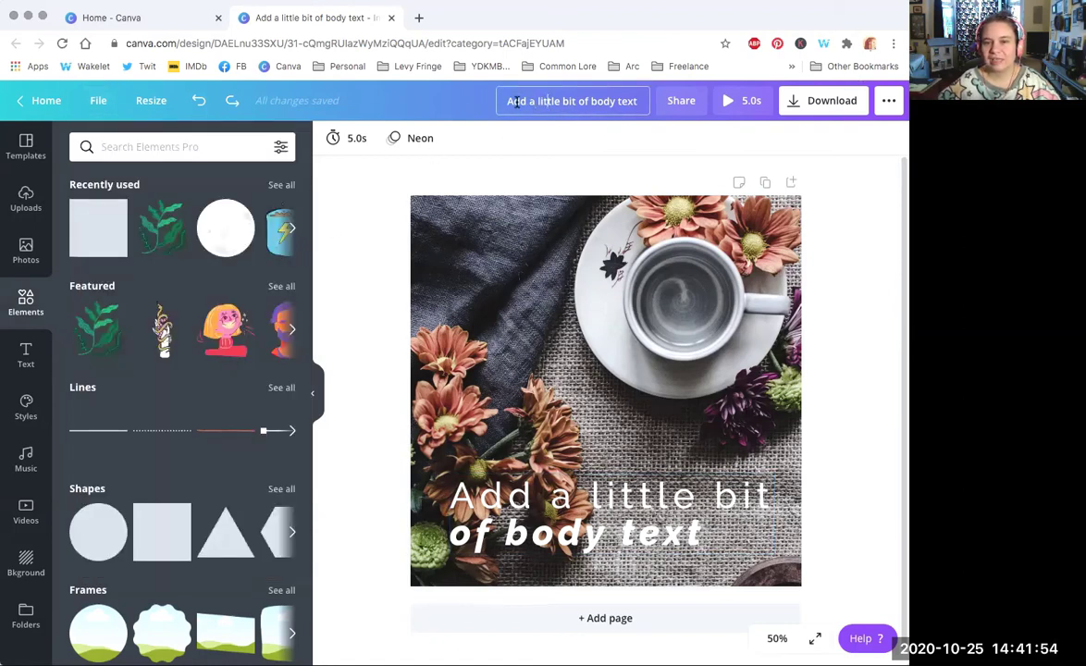
left_click_drag(510, 102, 650, 103)
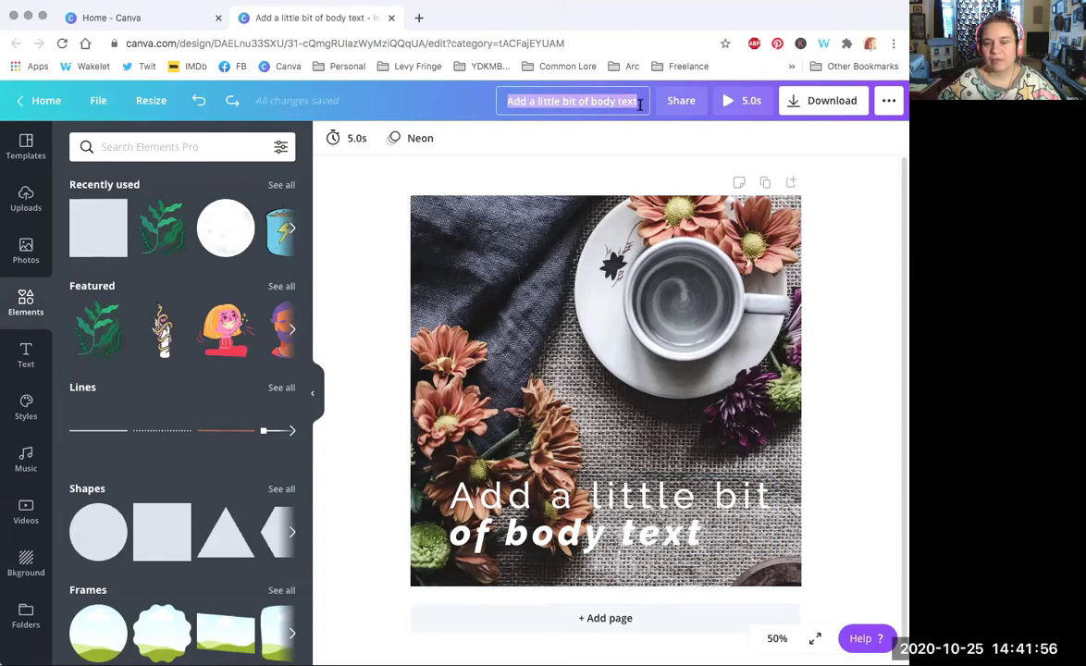
type("Co")
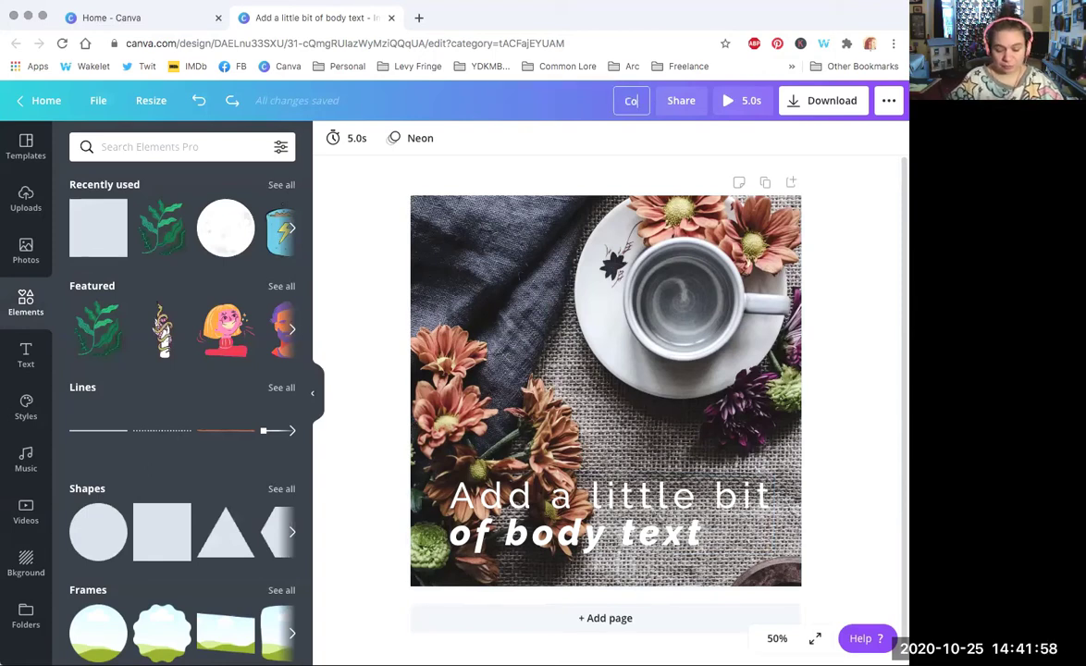
type("ffee")
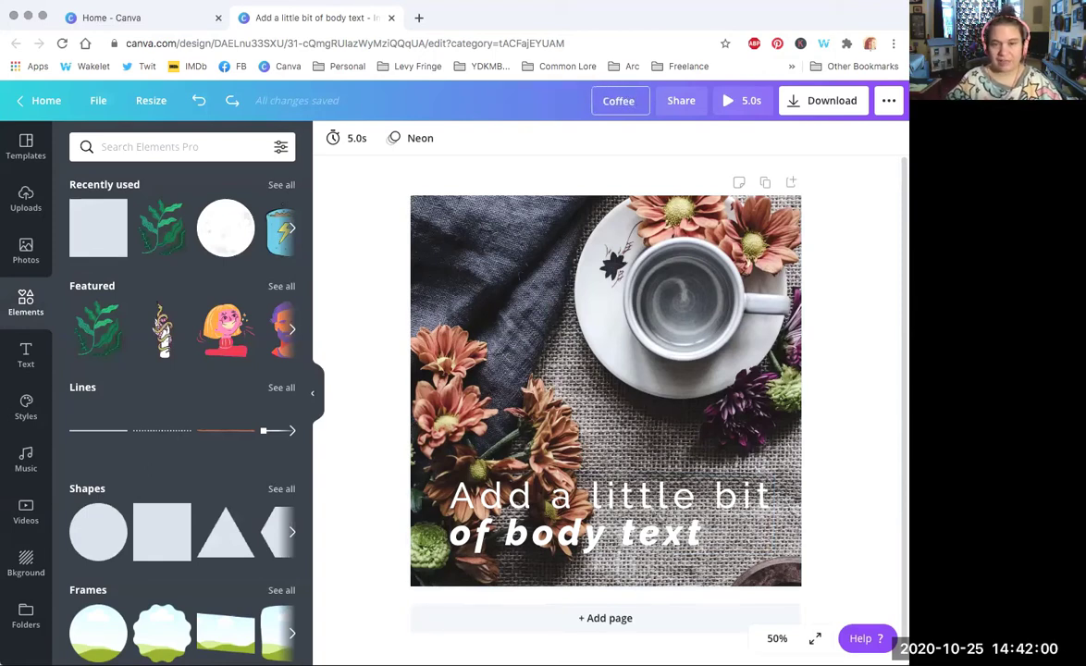
type(" Offer Ad")
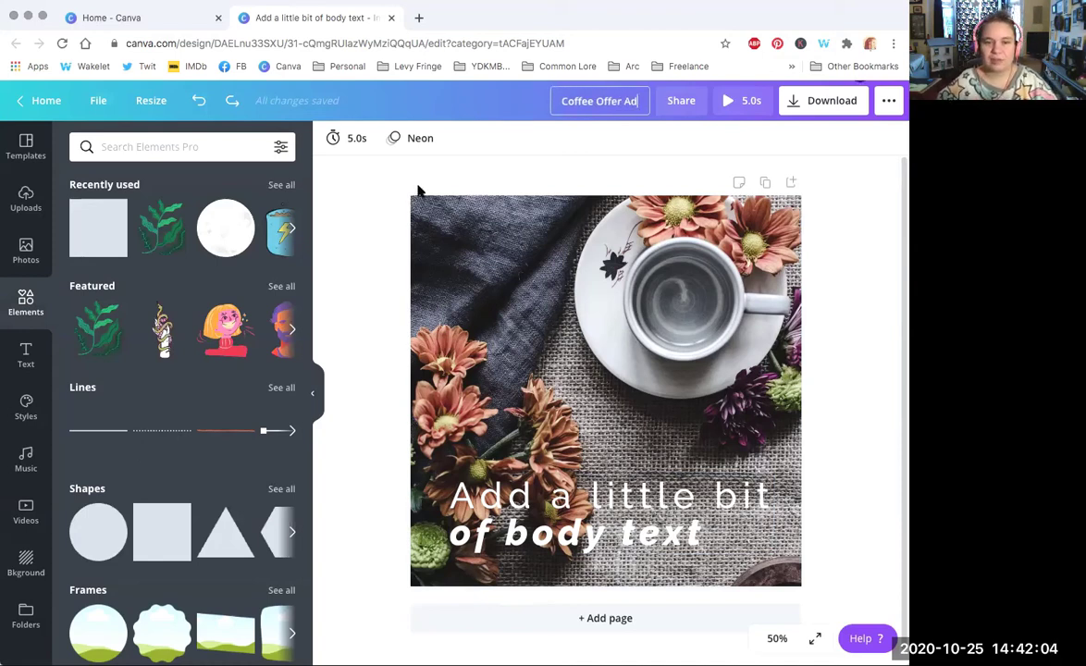
left_click(346, 169)
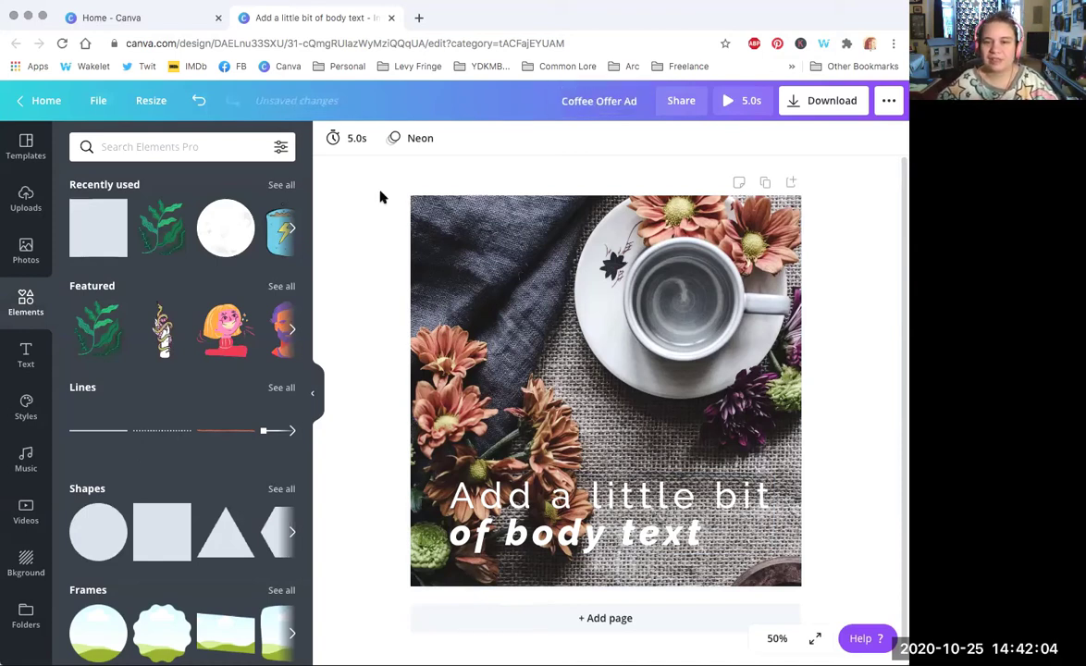
left_click(95, 100)
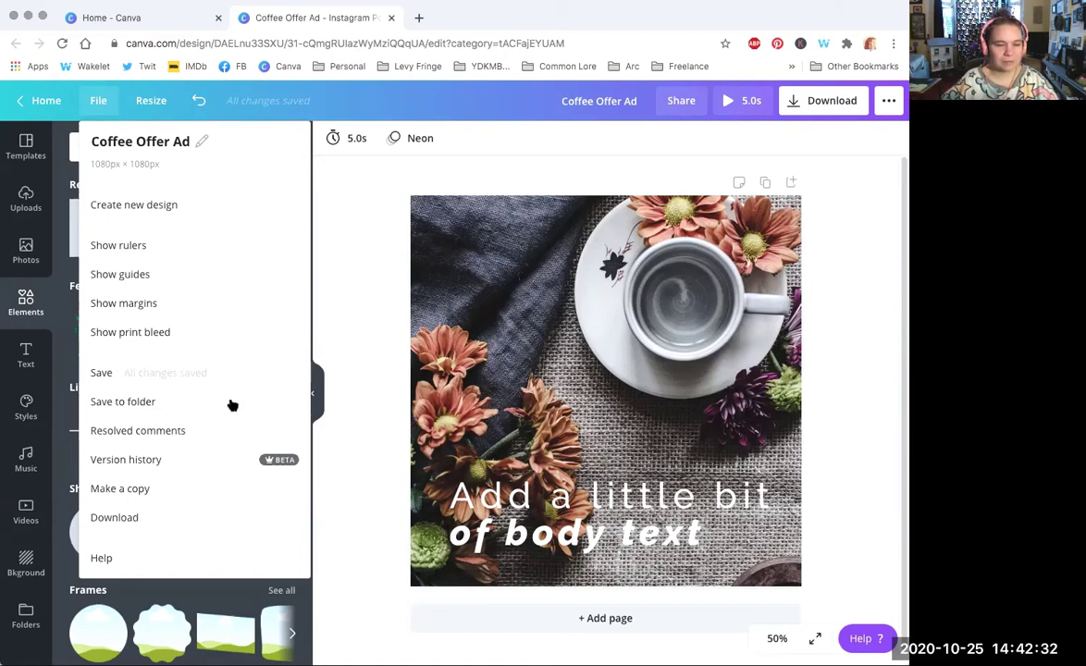
Step: Open and close the File and Resize menus without changing anything
left_click(209, 376)
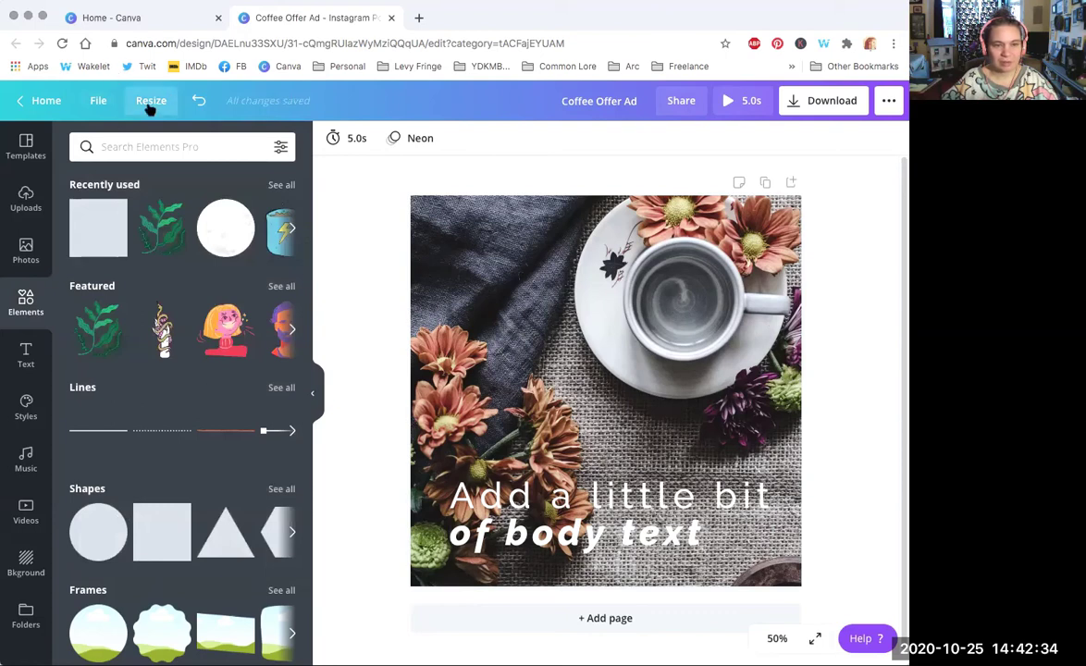
left_click(98, 102)
left_click(285, 102)
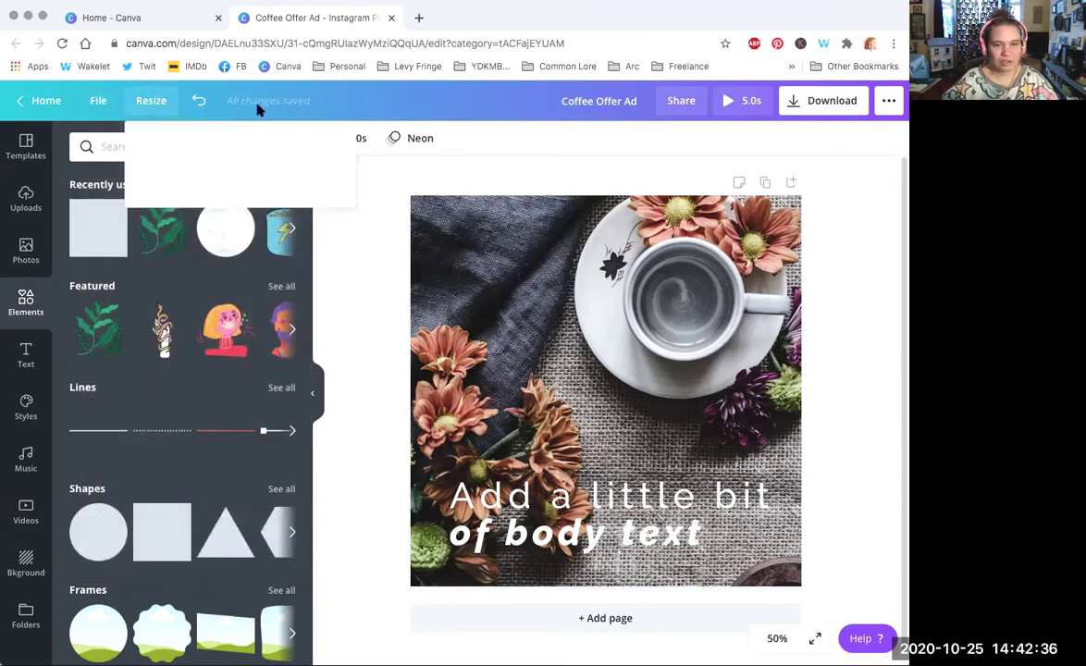
left_click(100, 106)
left_click(101, 111)
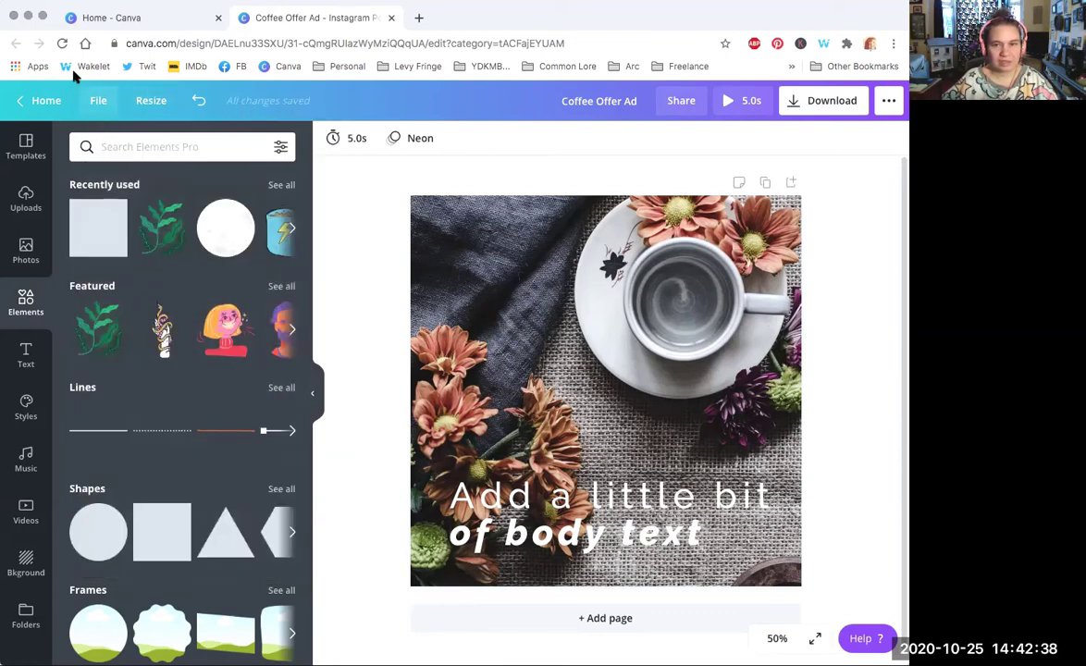
Step: Make a copy of the design, then return to the original and show its 1080 × 1080 px resize options
left_click(98, 100)
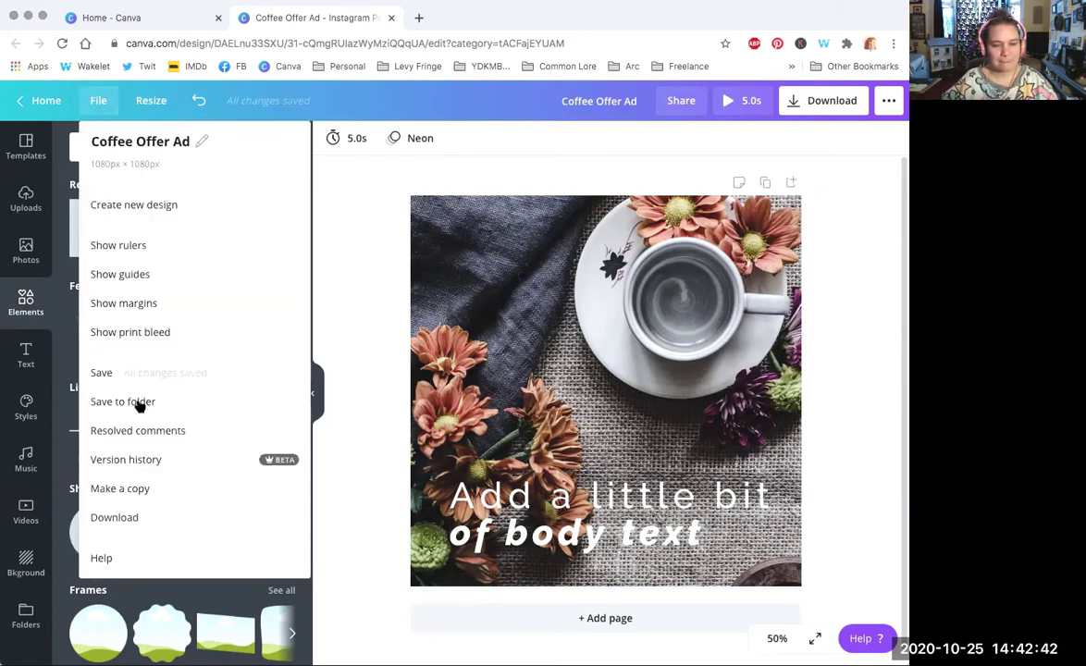
left_click(129, 490)
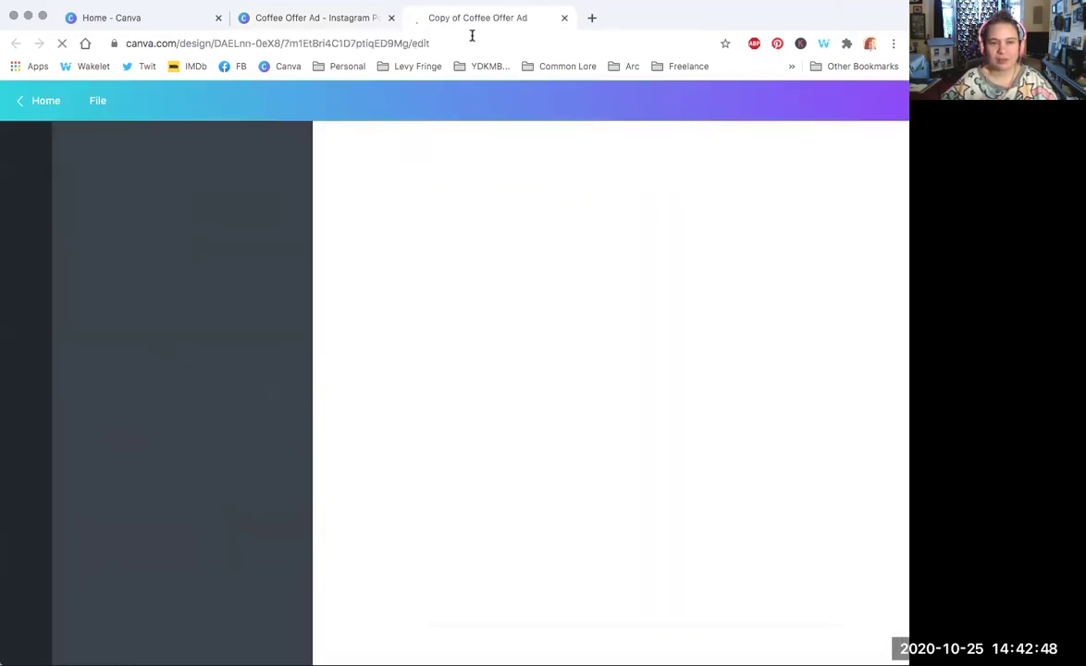
left_click(275, 16)
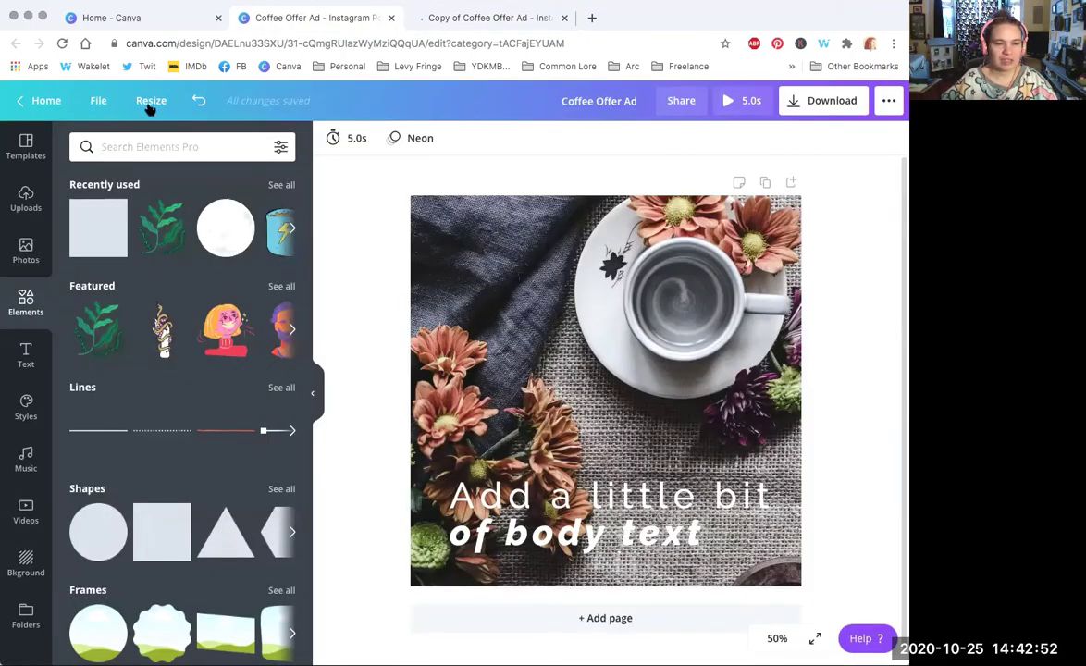
left_click(148, 104)
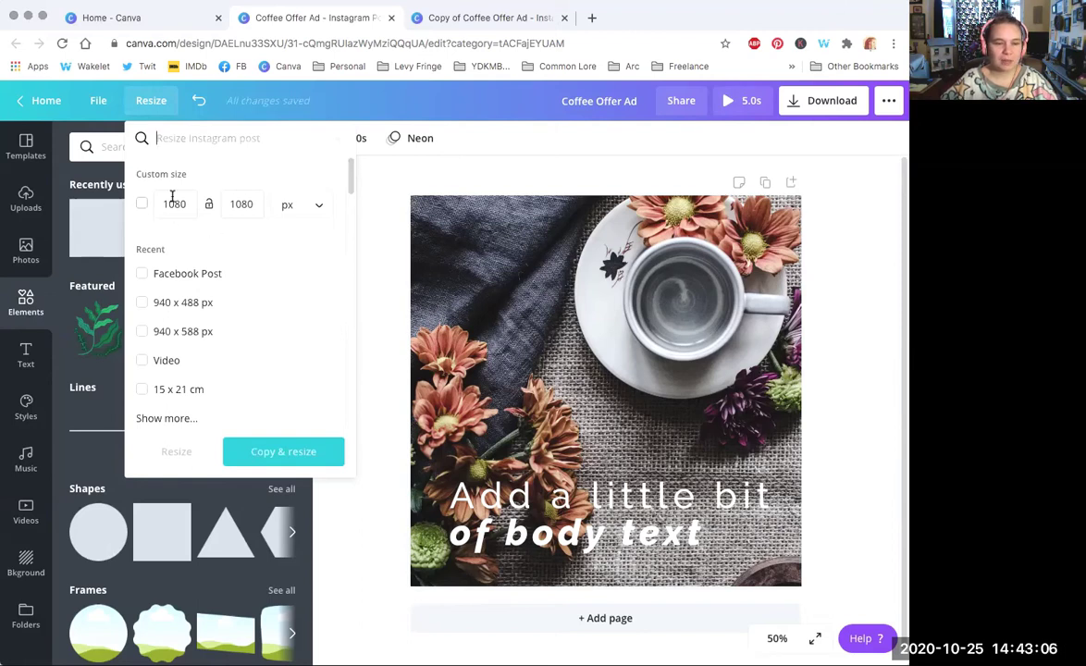
Step: Create a Facebook Post-sized copy and shrink its body text into the lower right
left_click(179, 275)
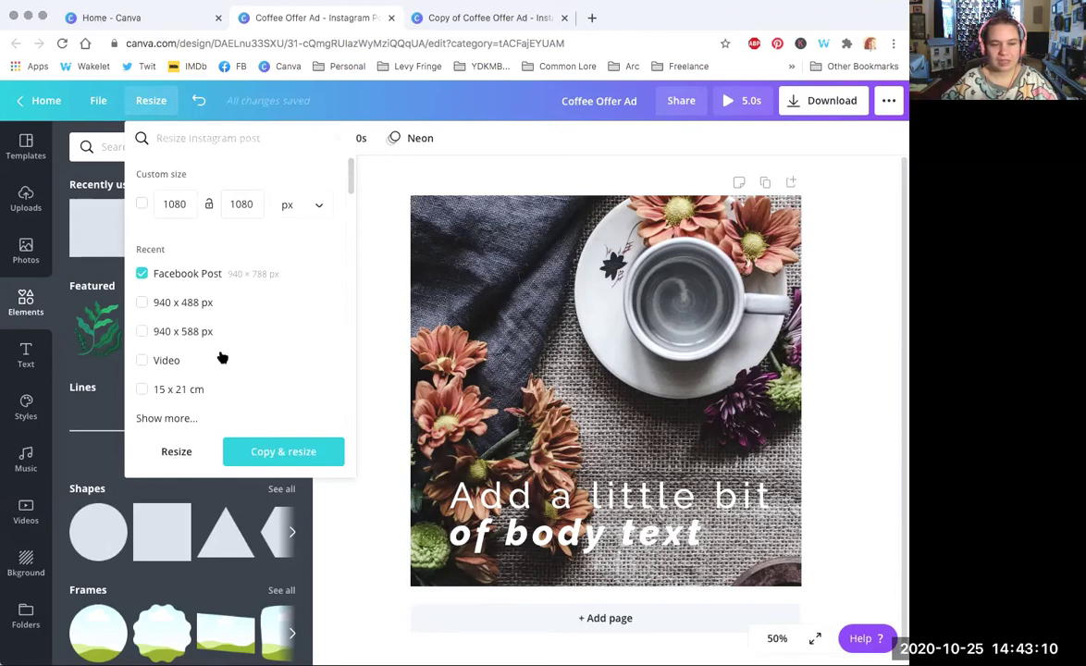
left_click(278, 452)
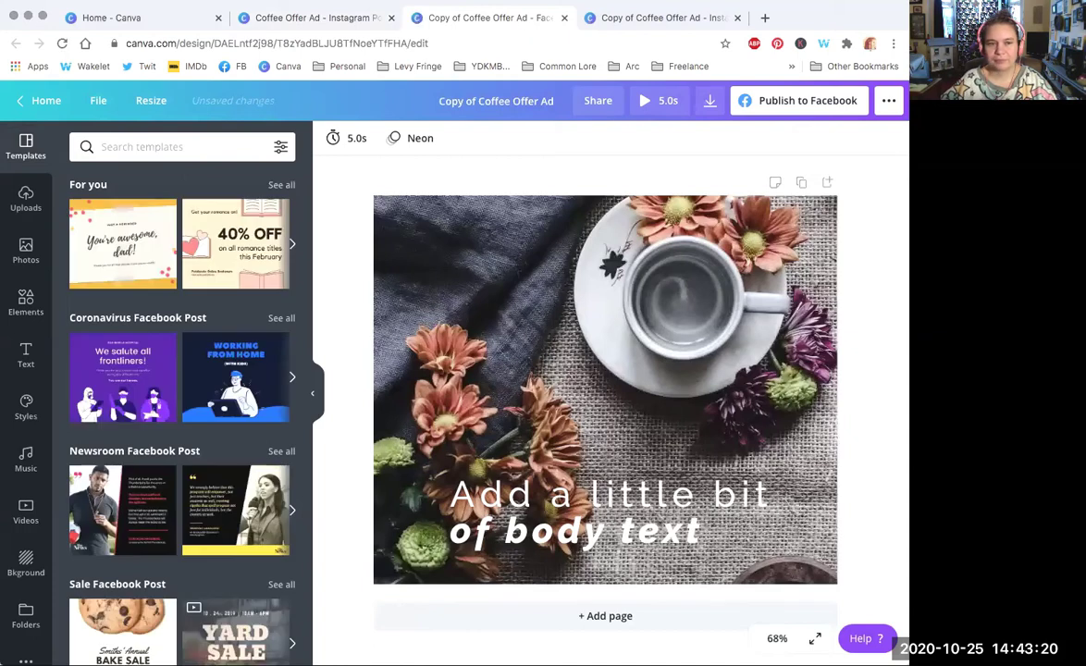
left_click(519, 480)
left_click_drag(520, 480, 575, 473)
left_click_drag(503, 545, 623, 516)
left_click_drag(704, 492, 689, 506)
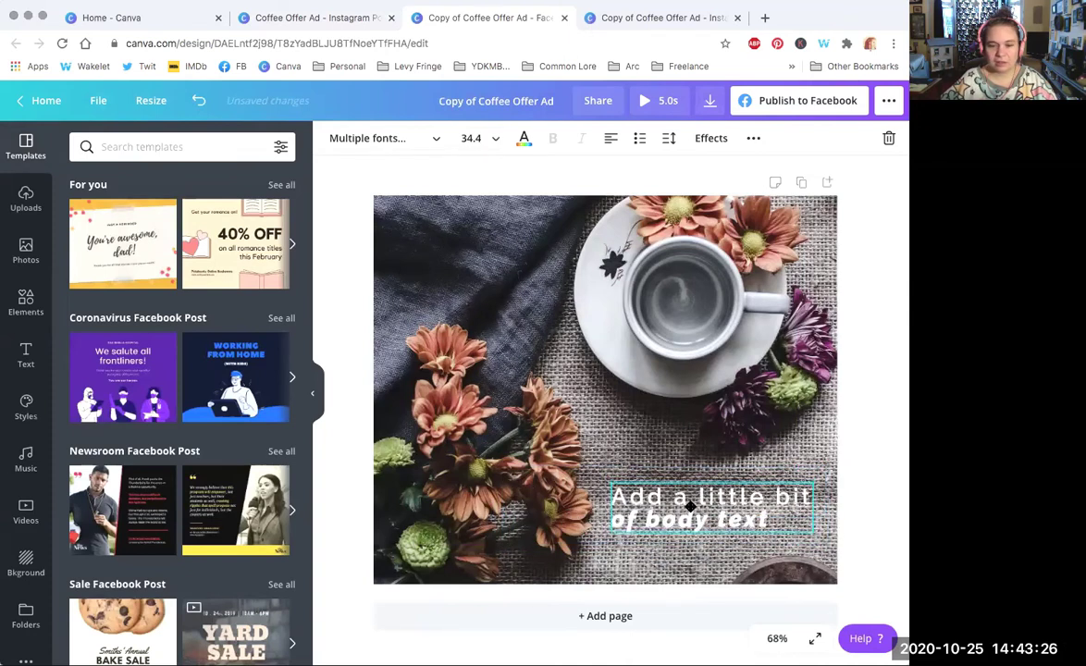
left_click(516, 317)
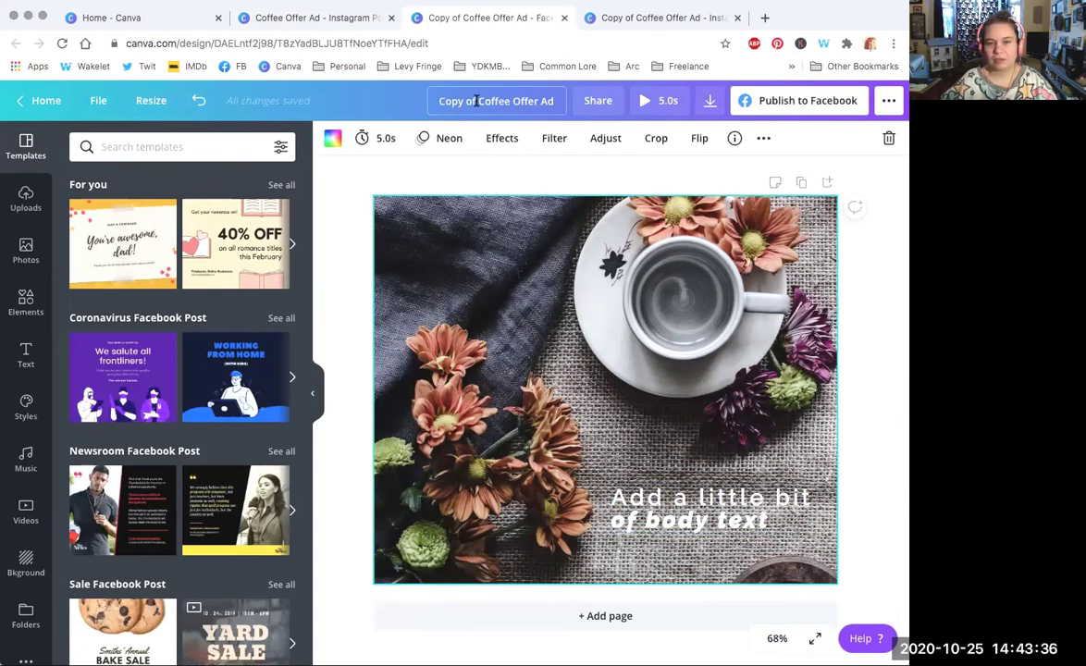
Step: Close the Facebook and 'Copy of Coffee Offer Ad' tabs, back on the original 1080 × 1080 px design
left_click(563, 20)
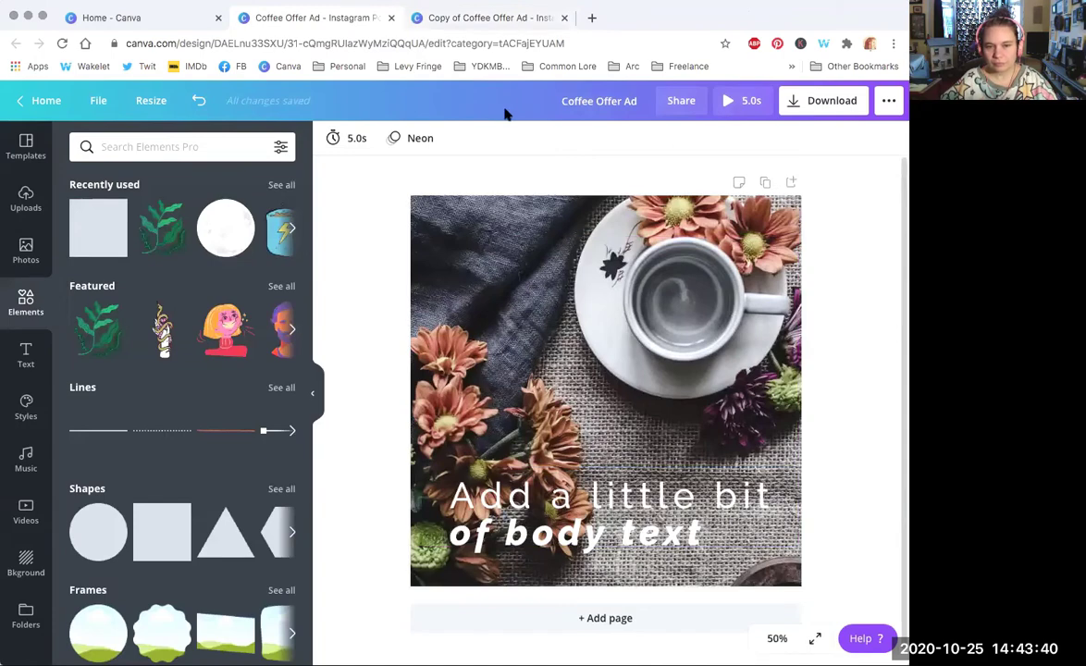
left_click(500, 17)
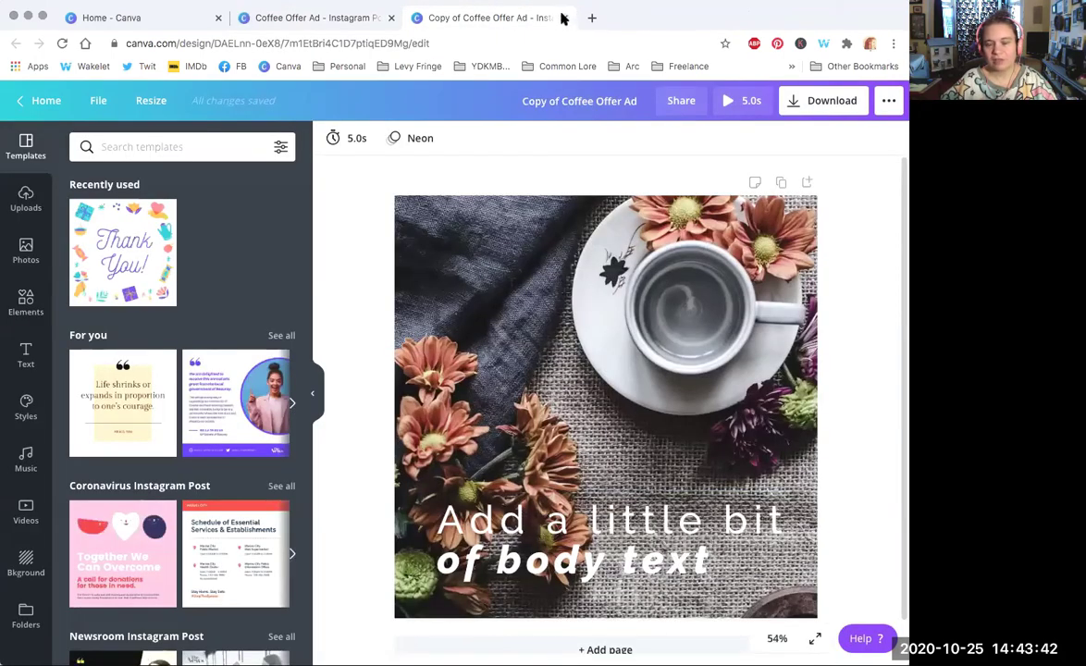
left_click(562, 18)
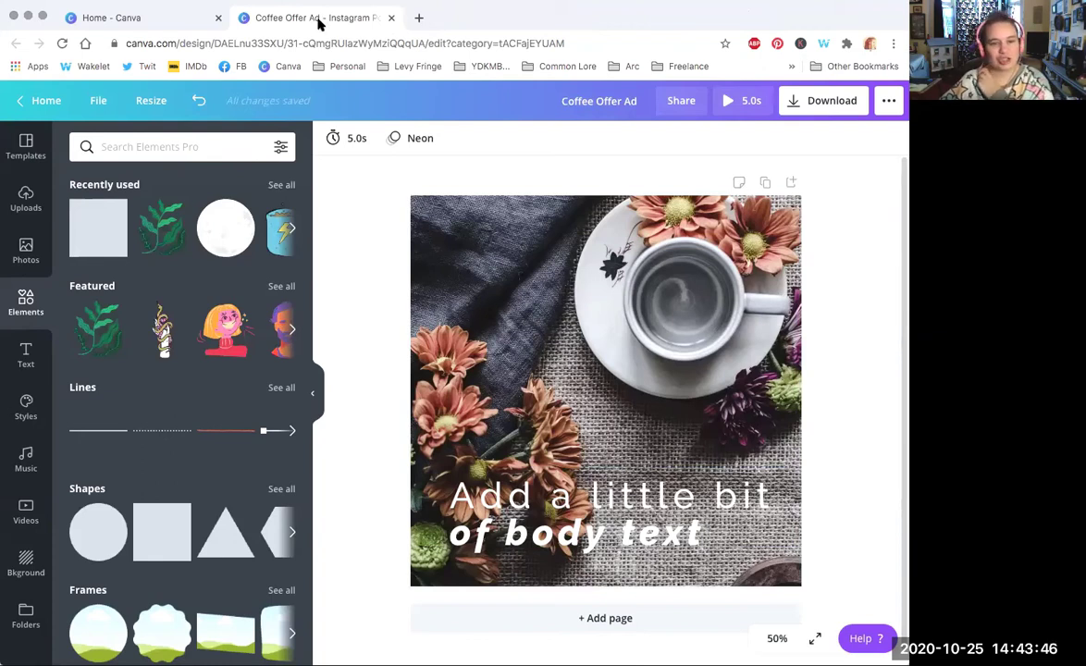
left_click(147, 102)
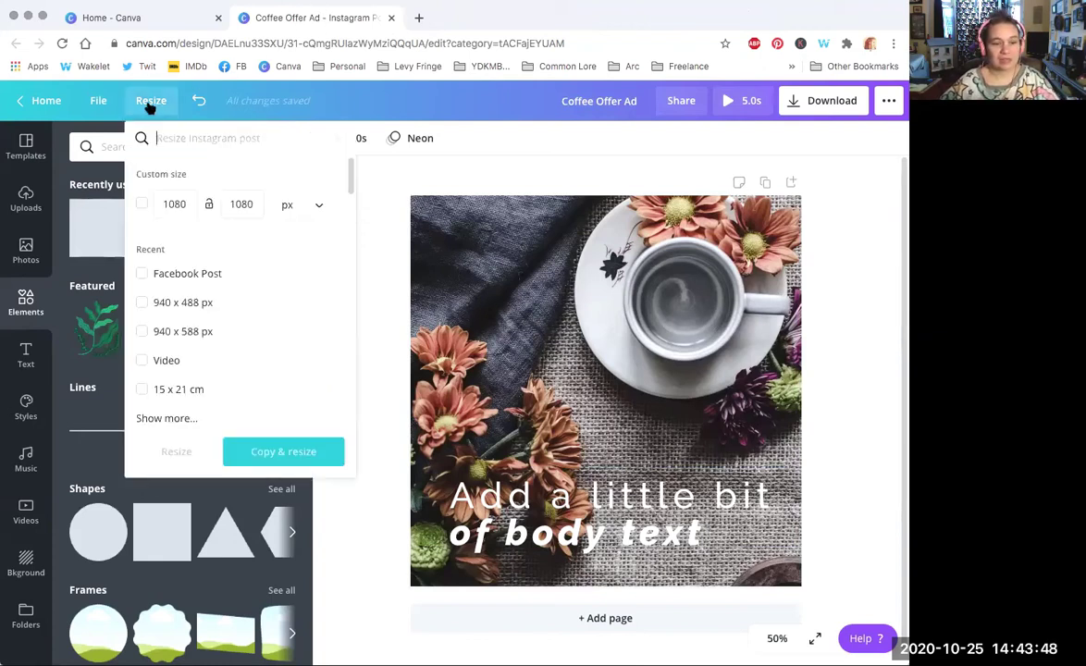
left_click(198, 108)
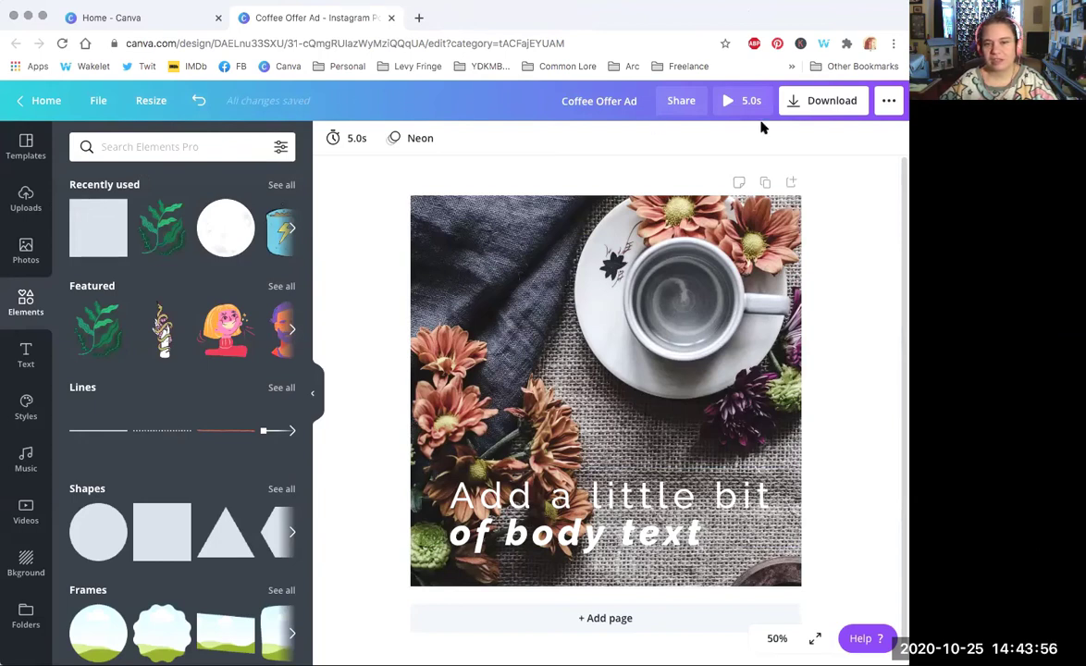
Step: Copy the design's share link and set the team's access to Can view
left_click(680, 103)
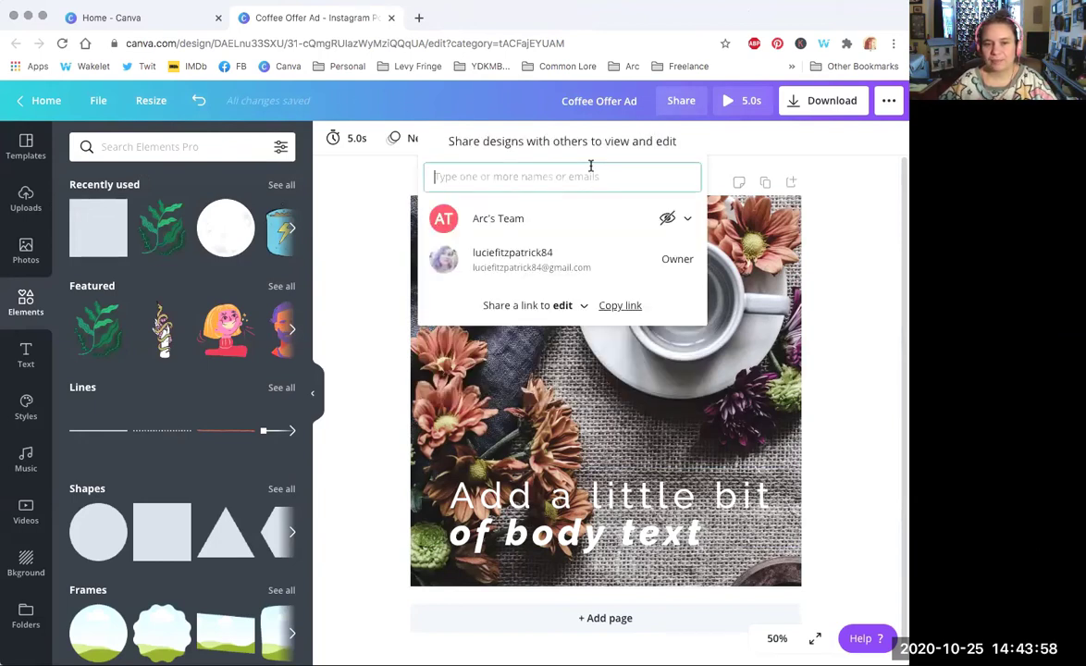
left_click(668, 218)
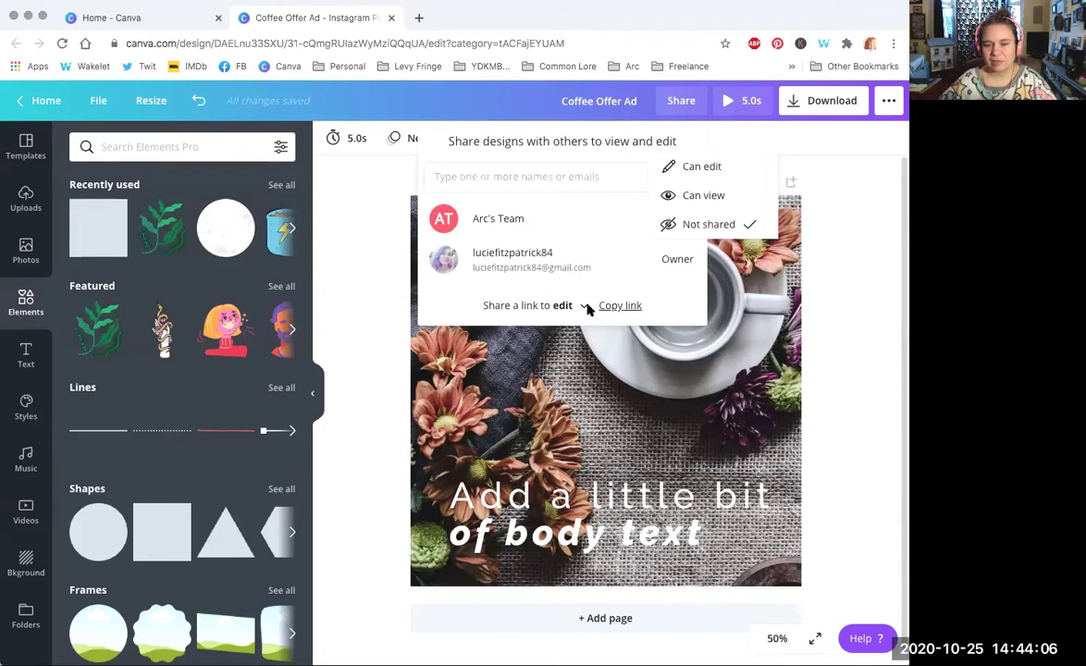
left_click(622, 308)
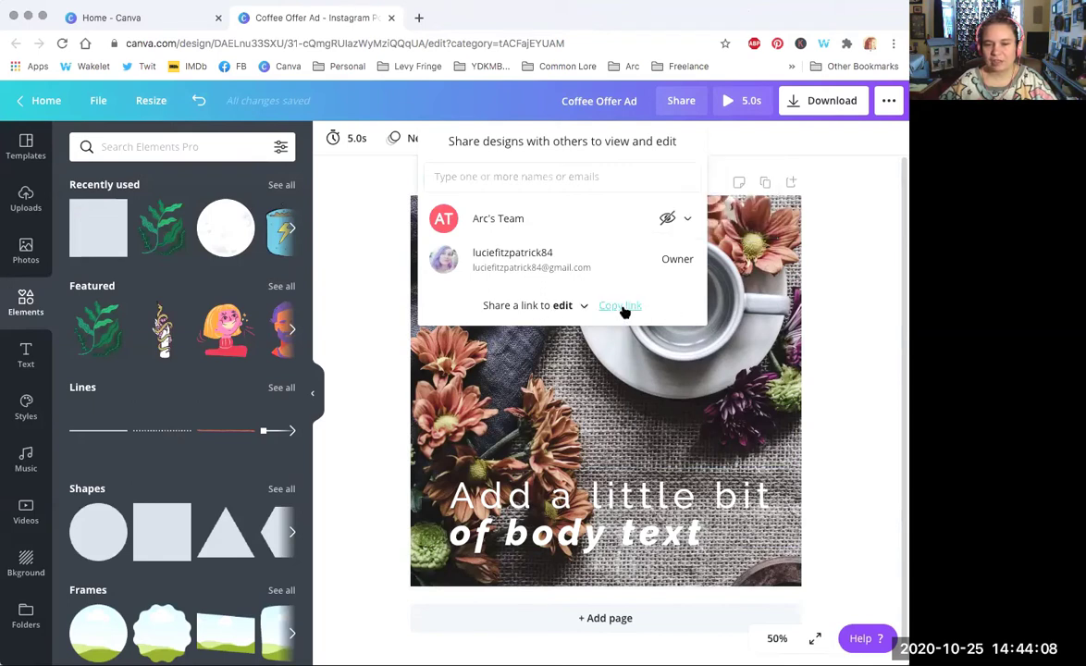
left_click(667, 218)
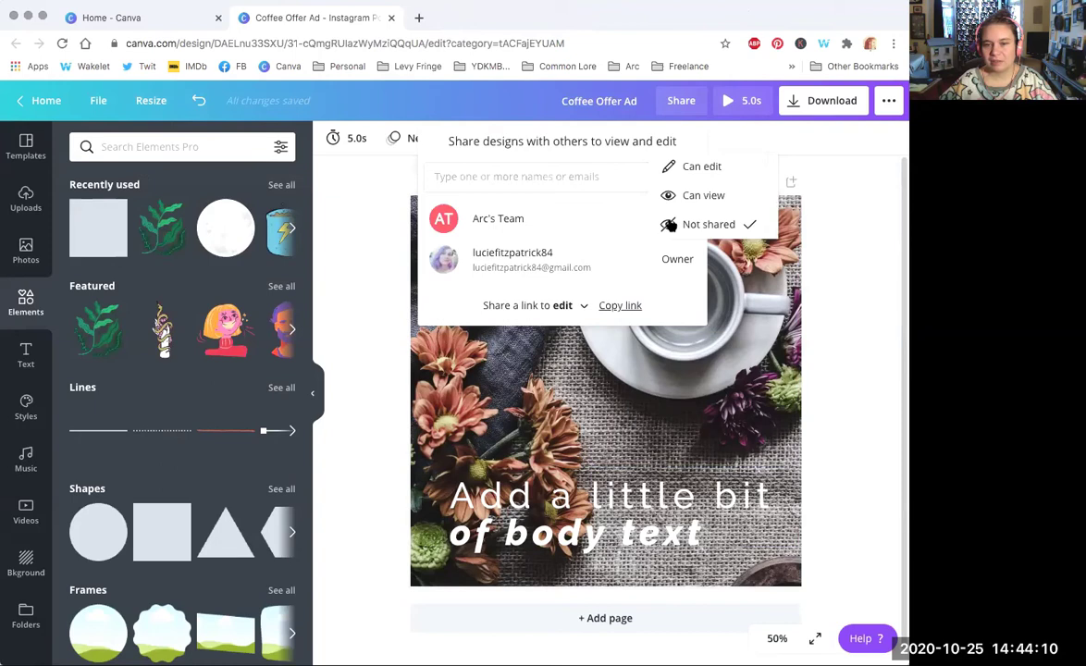
left_click(689, 196)
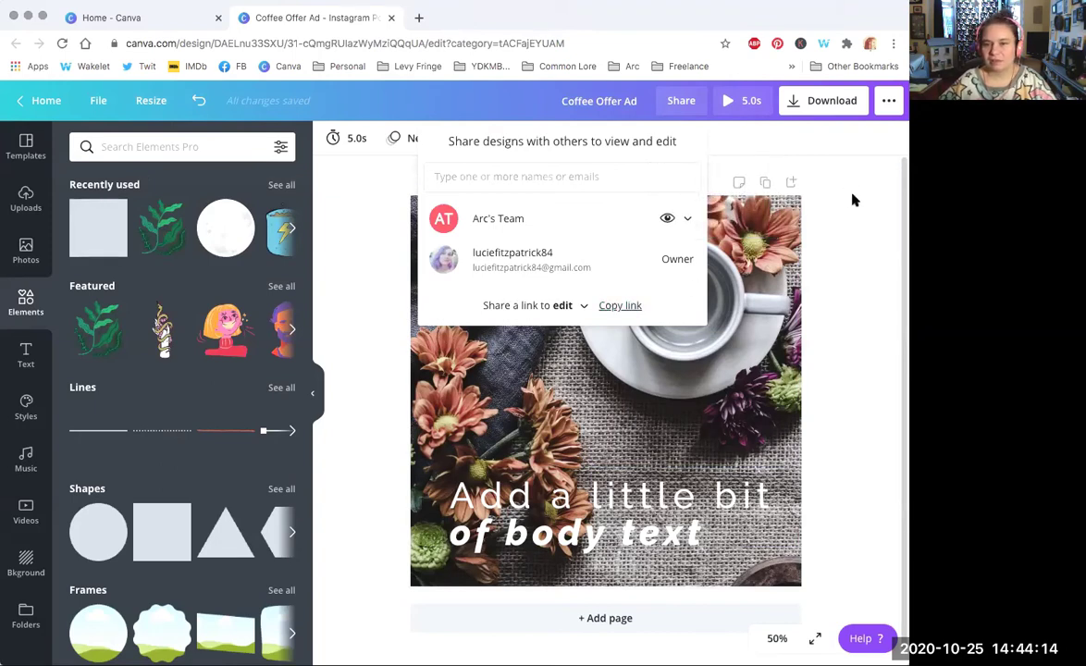
left_click(779, 173)
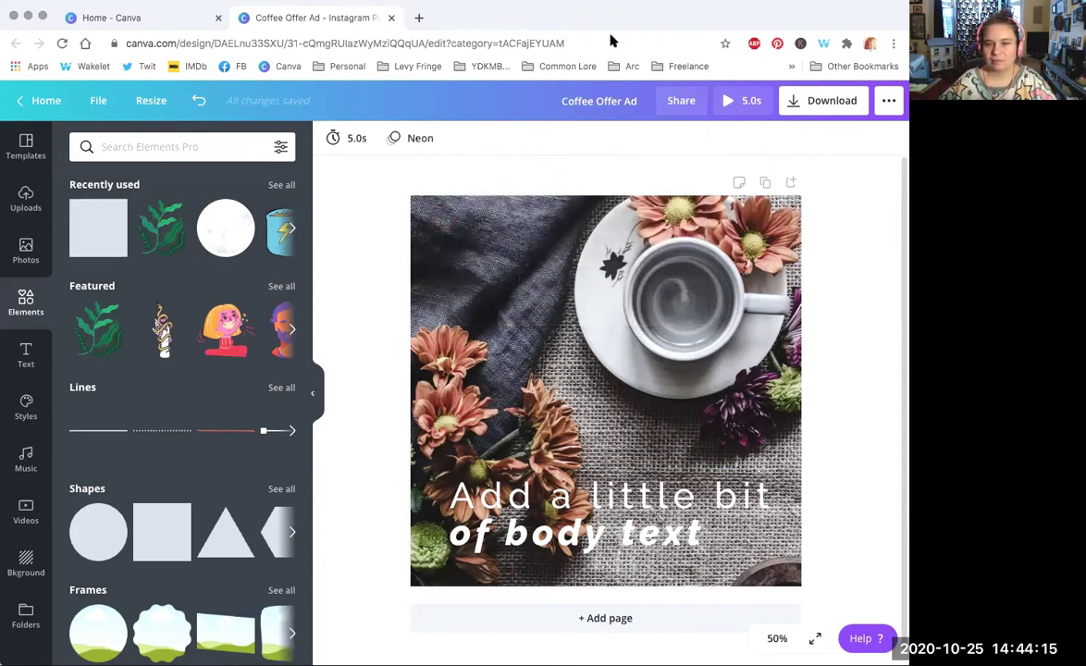
Step: Switch the download file type from MP4 Video to PNG and download Coffee Offer Ad.png
left_click(833, 104)
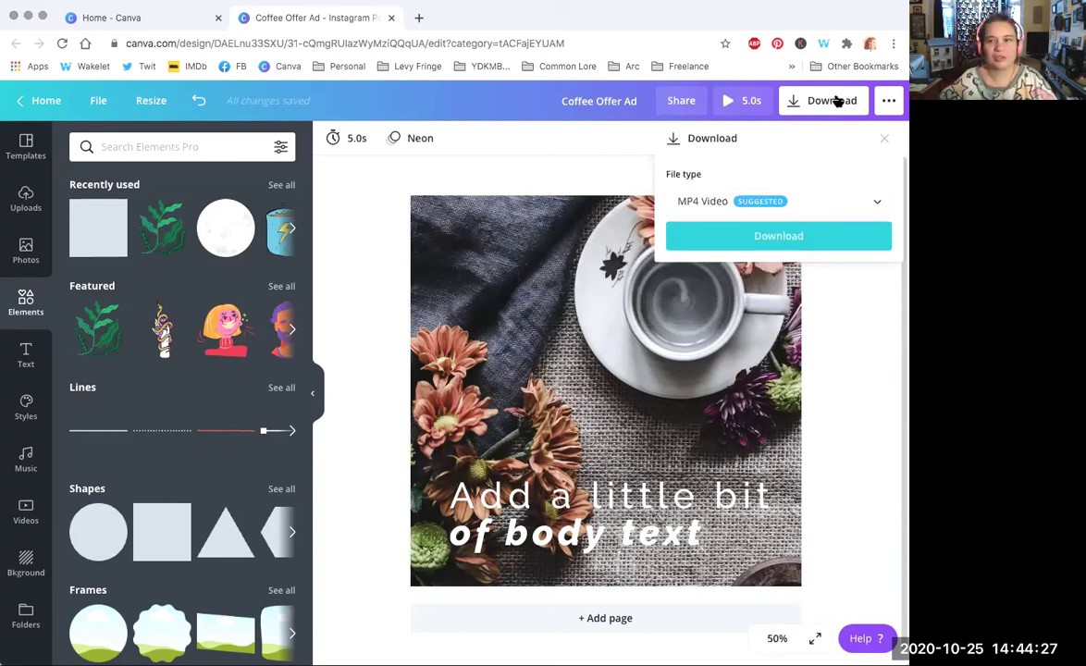
left_click(830, 202)
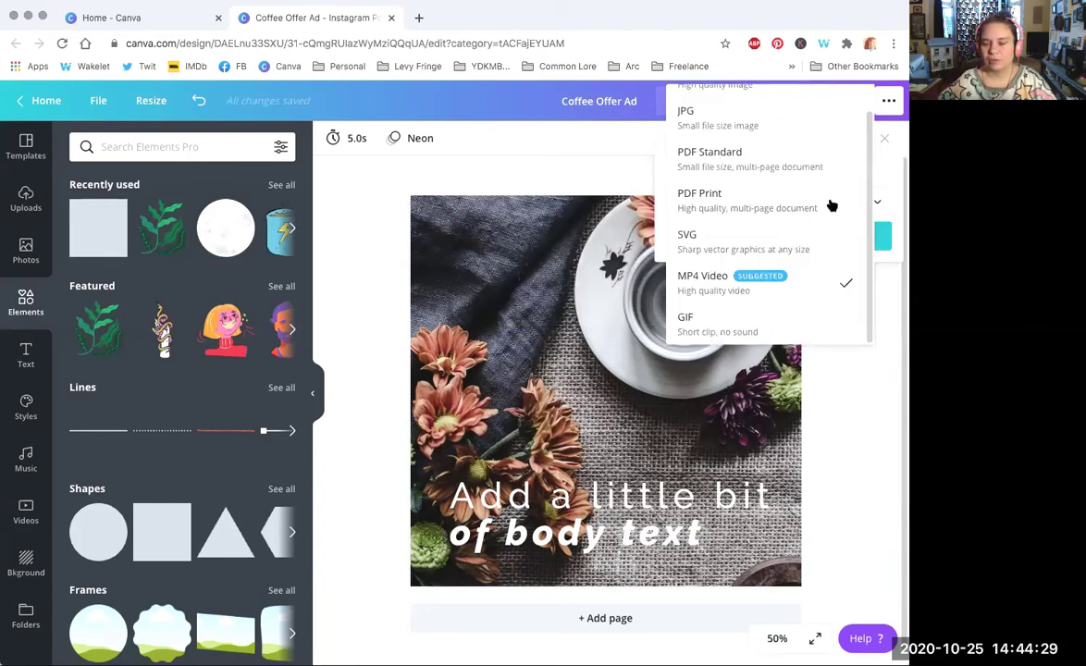
scroll(765, 113, "up", 1)
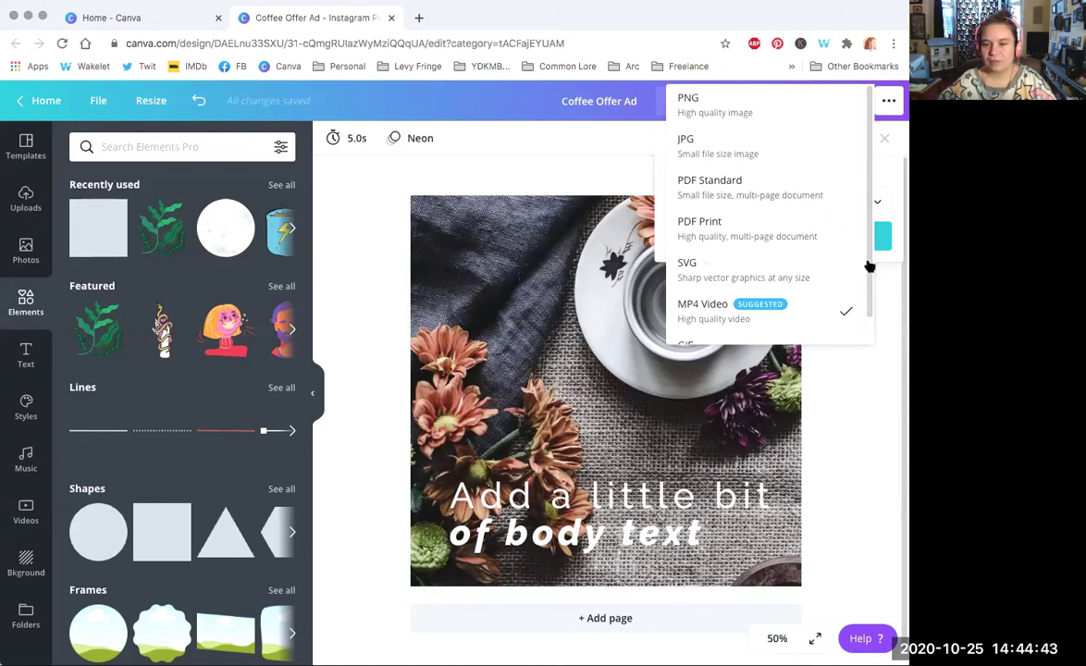
scroll(703, 261, "down", 1)
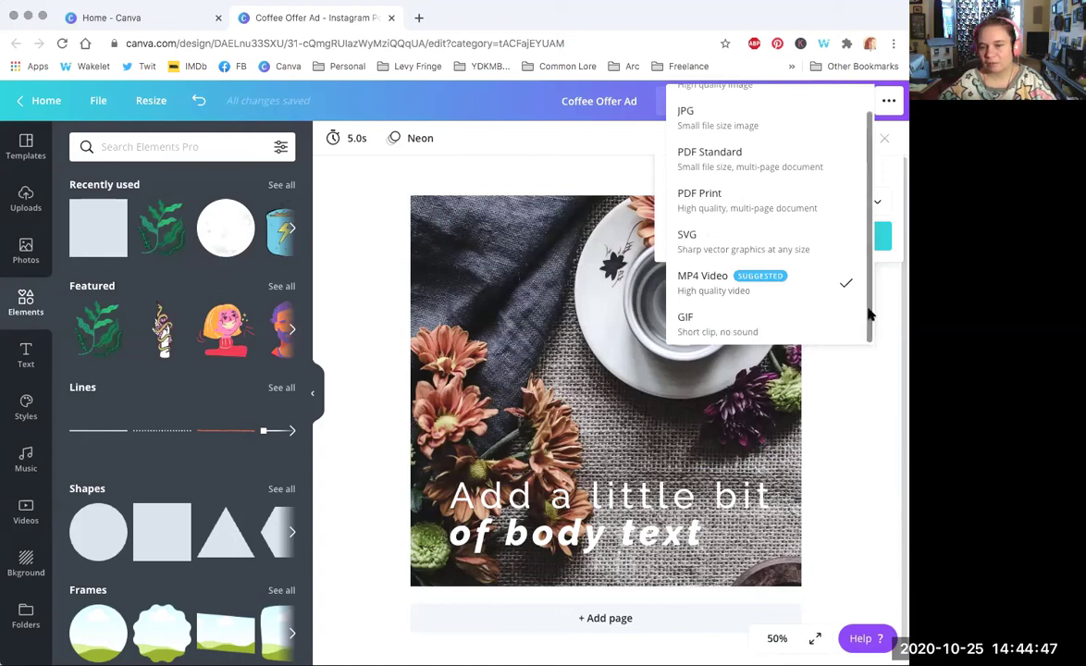
scroll(867, 312, "up", 1)
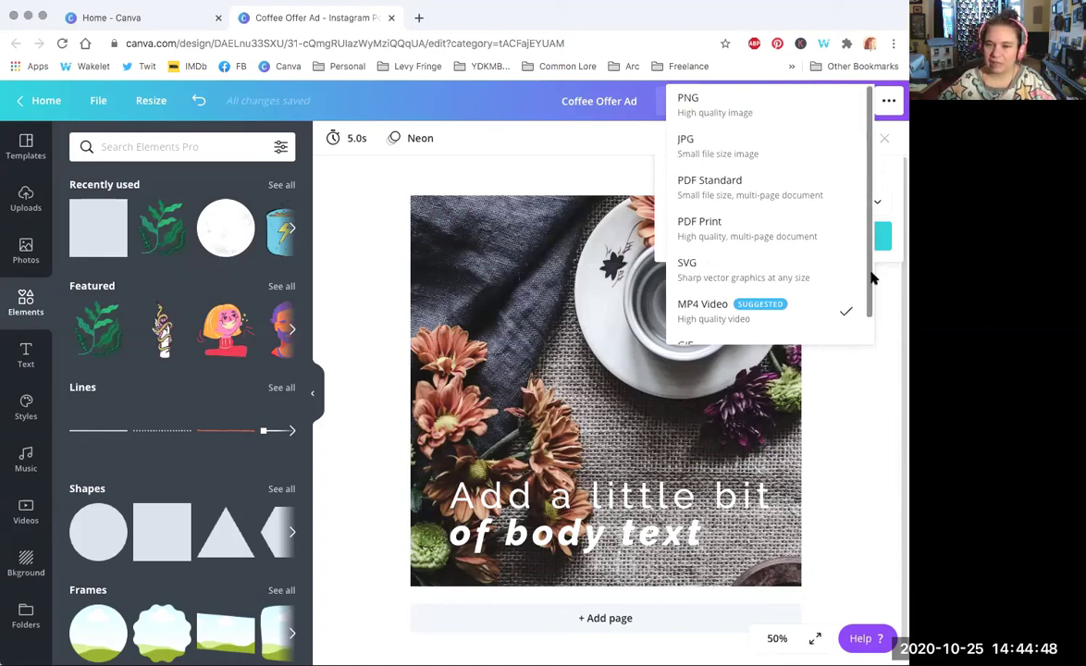
left_click(590, 167)
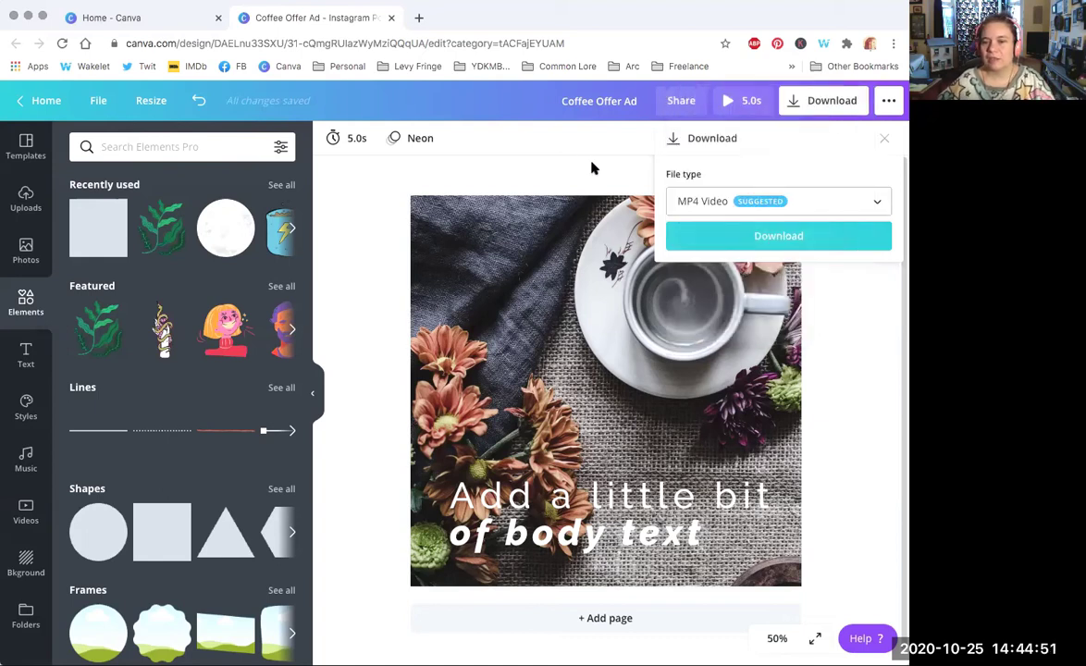
left_click(749, 204)
left_click(725, 111)
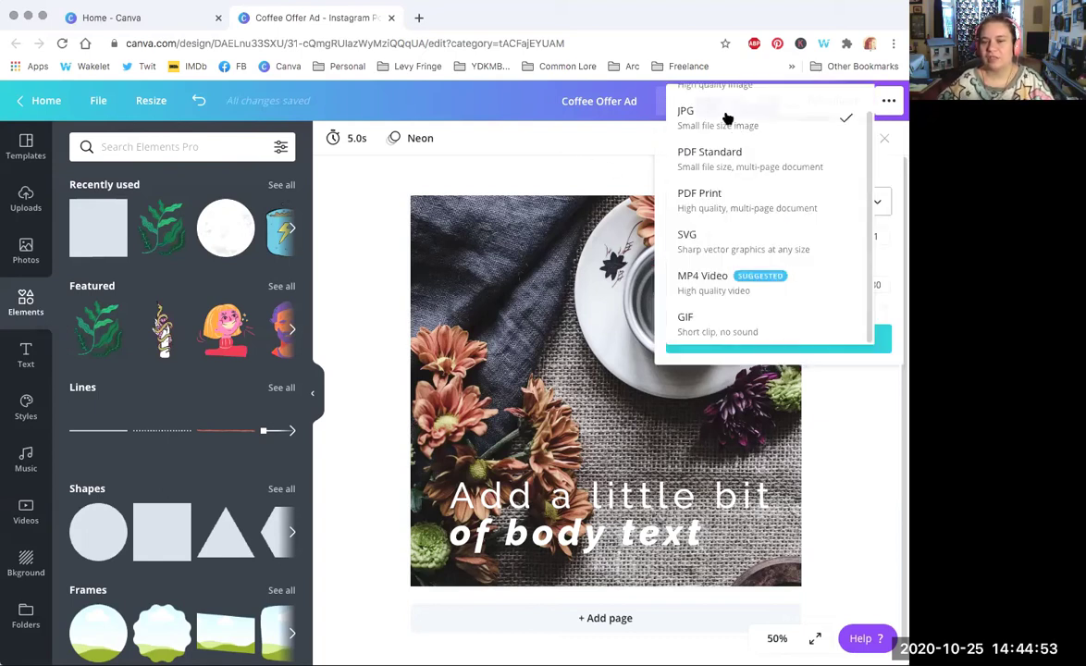
left_click(785, 210)
left_click(756, 165)
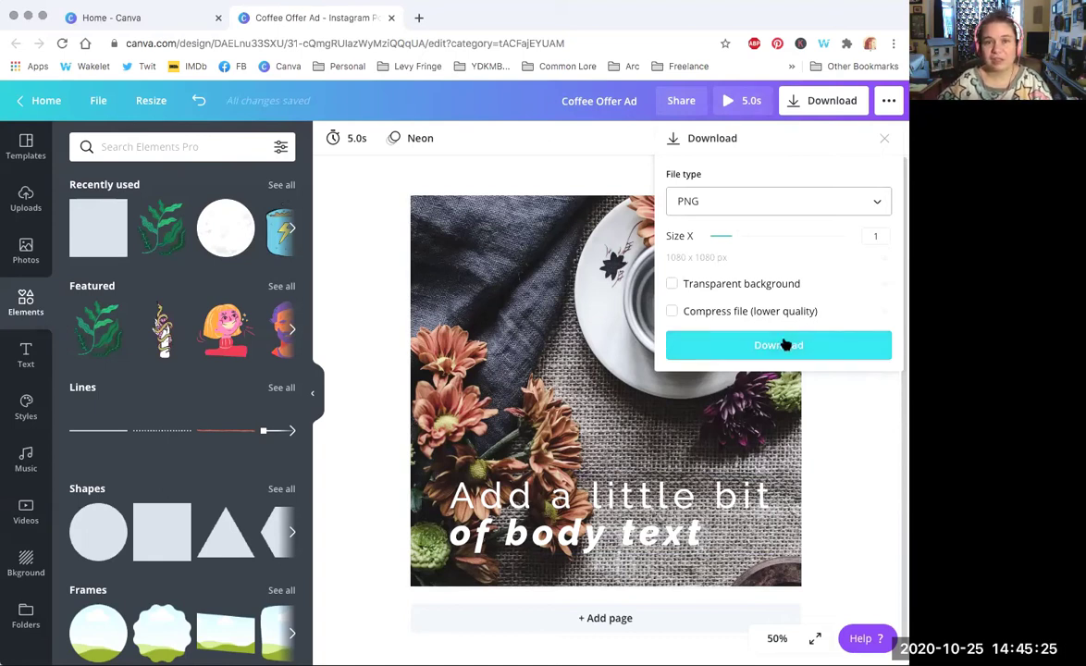
left_click(736, 345)
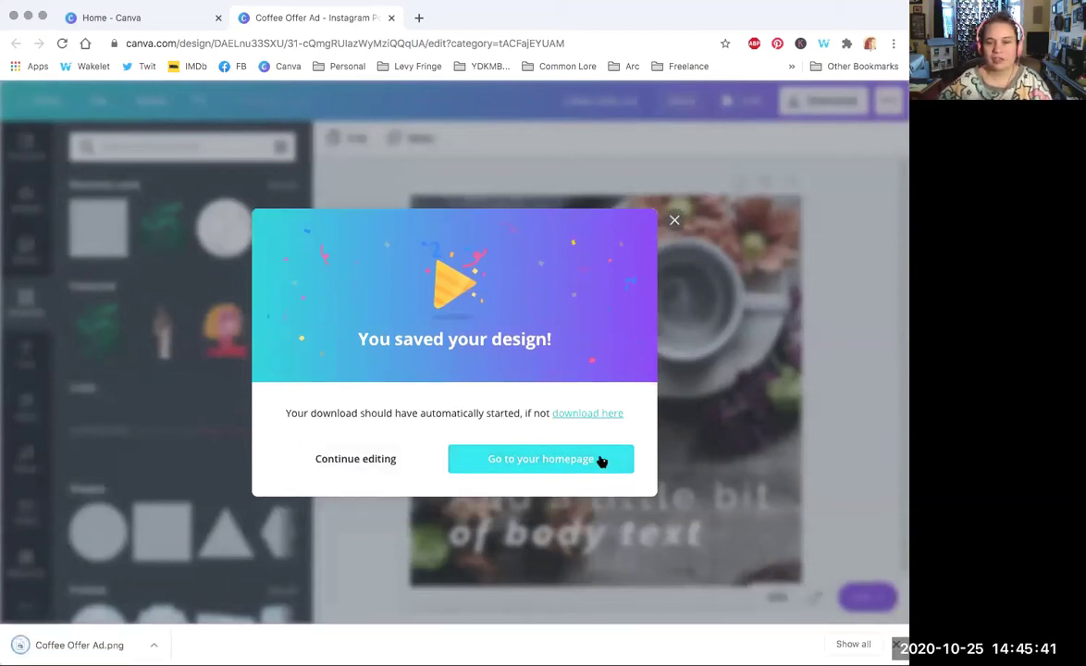
Step: Dismiss the 'You saved your design!' confirmation and set the zoom to 25%
left_click(773, 313)
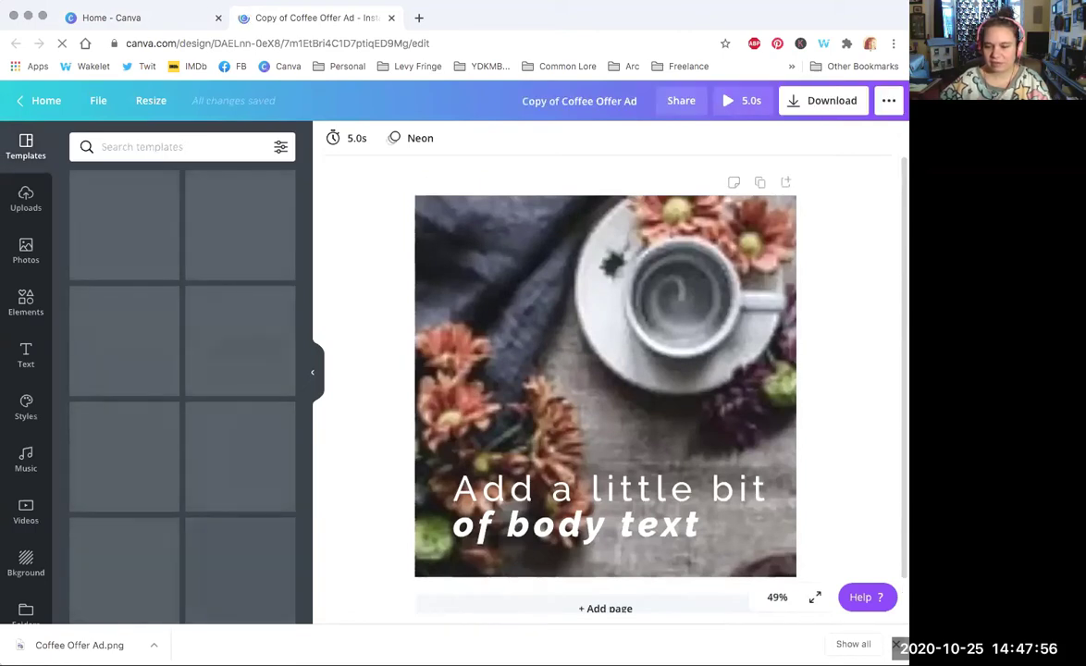
left_click(777, 637)
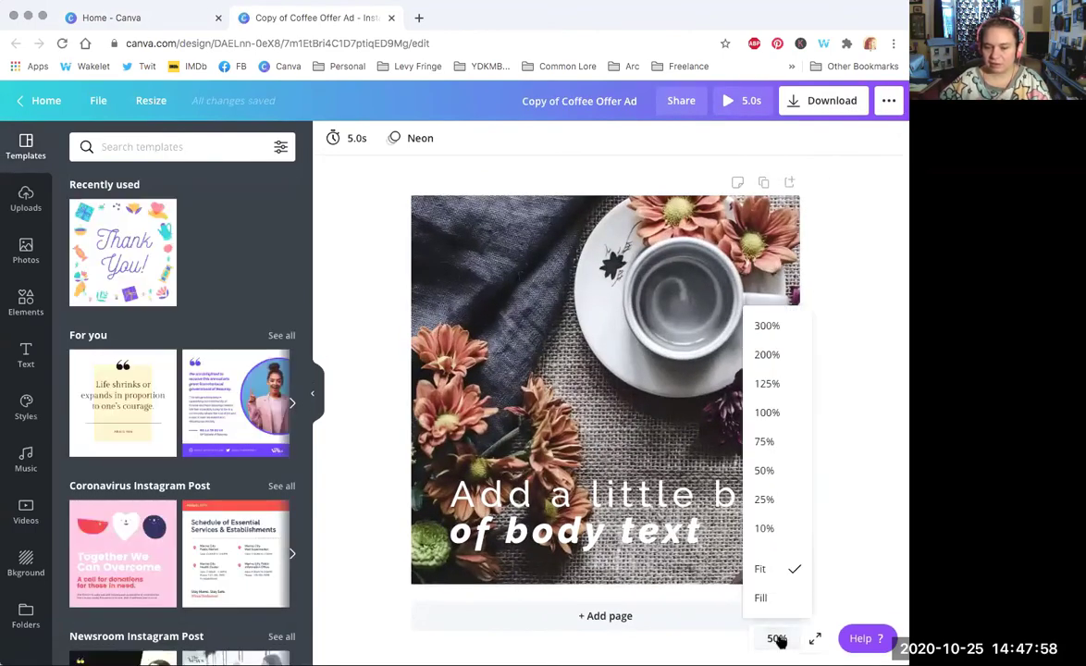
left_click(787, 502)
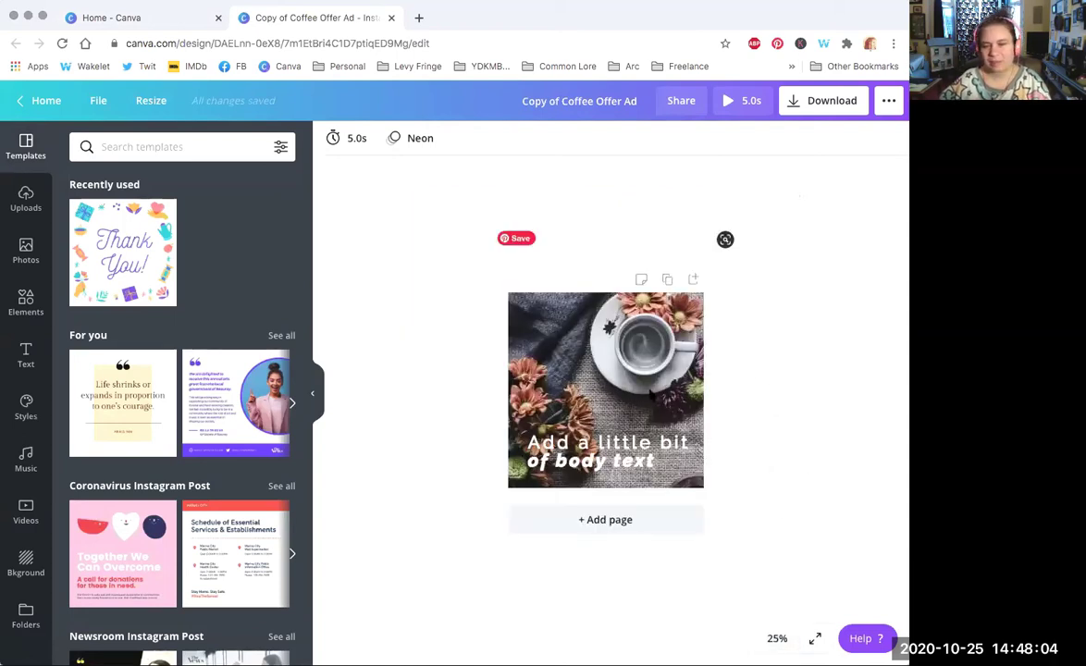
Step: Duplicate the page twice, shrinking the body text and recropping the photo on the copies
left_click(667, 280)
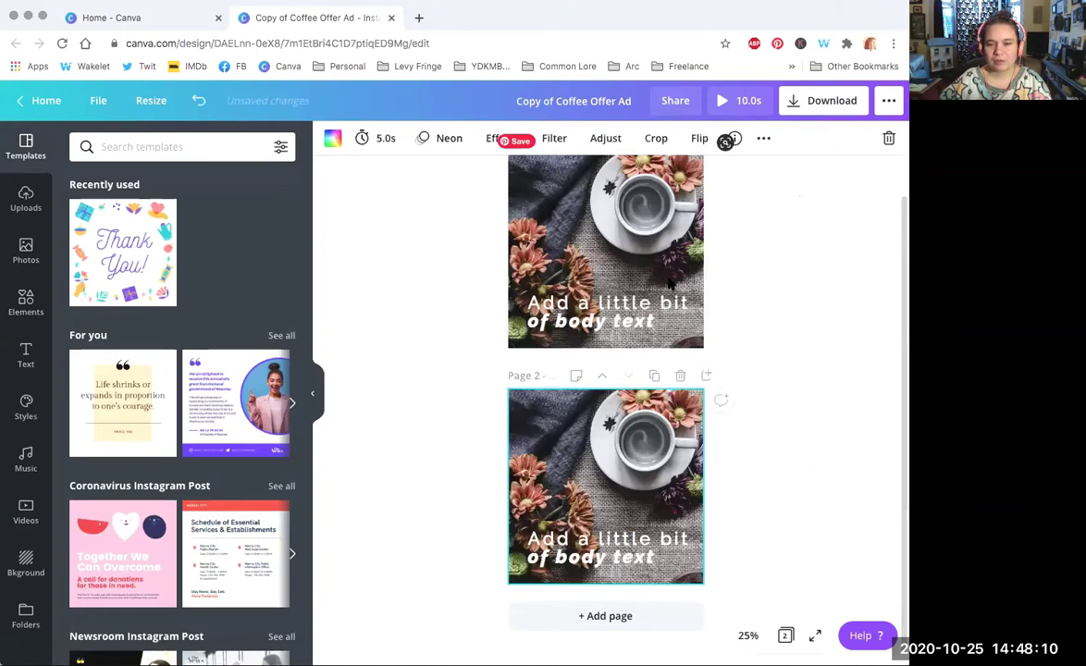
left_click(605, 550)
left_click_drag(523, 566, 651, 551)
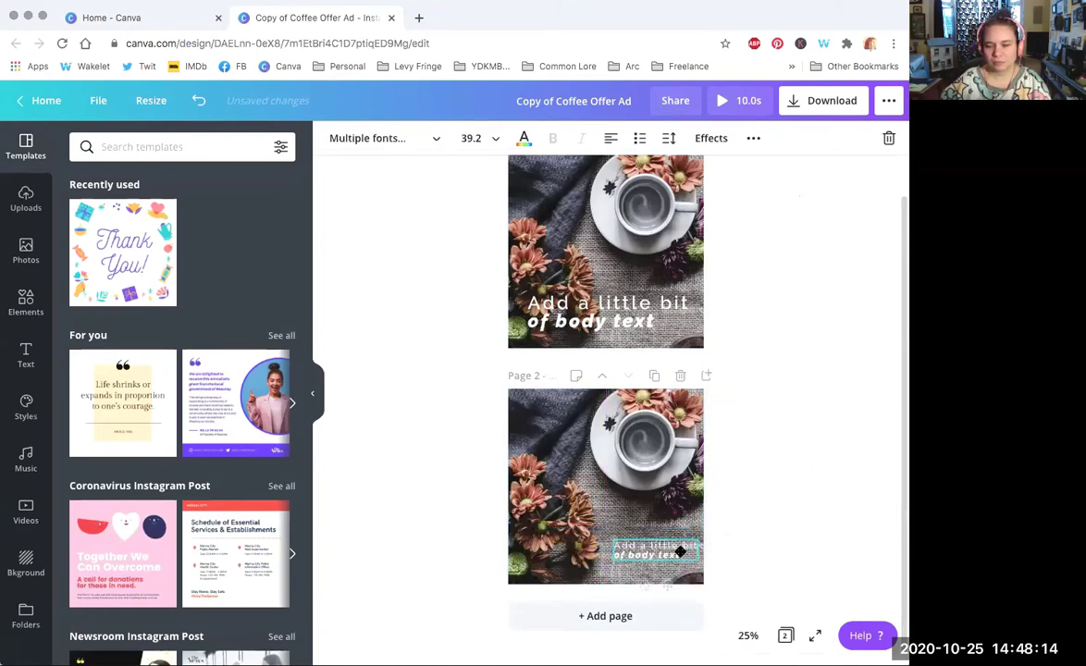
left_click(654, 375)
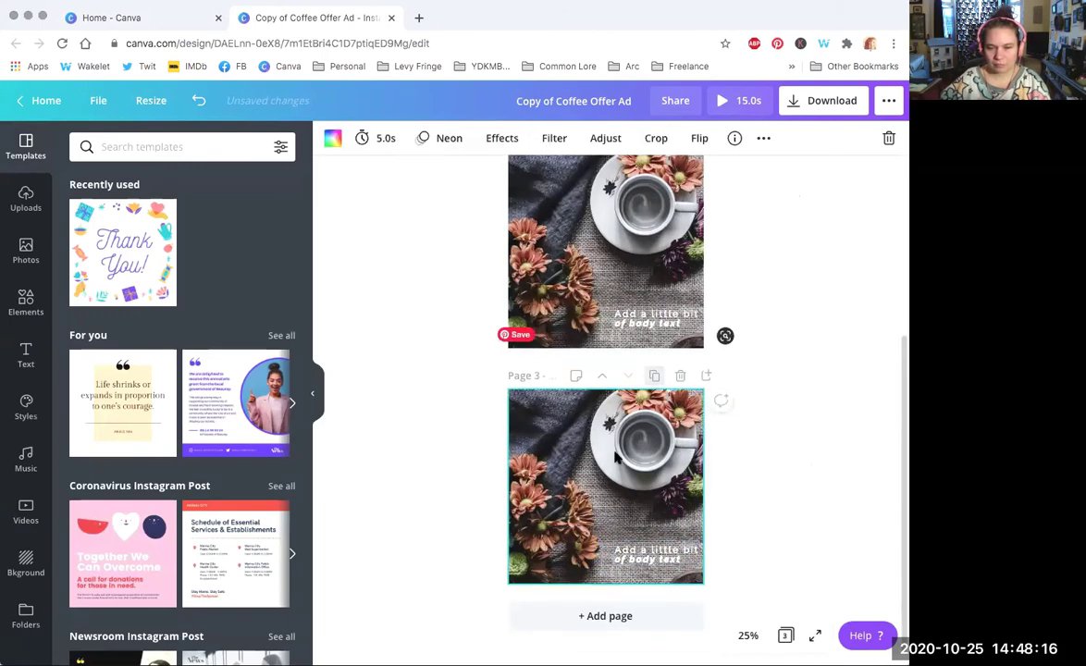
double_click(598, 442)
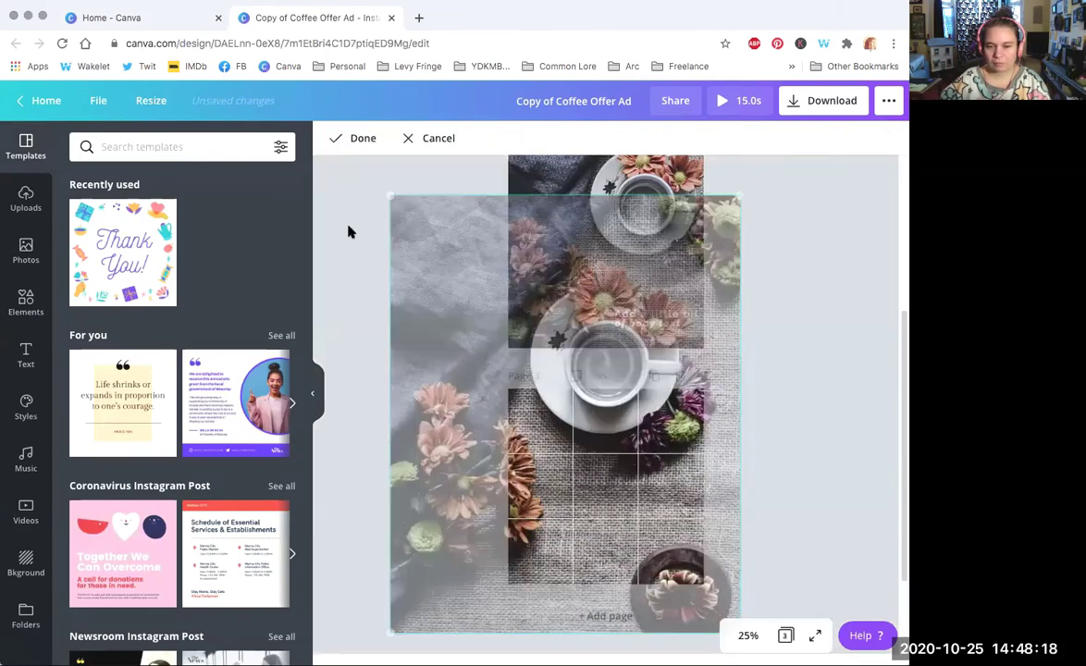
left_click_drag(608, 469, 658, 489)
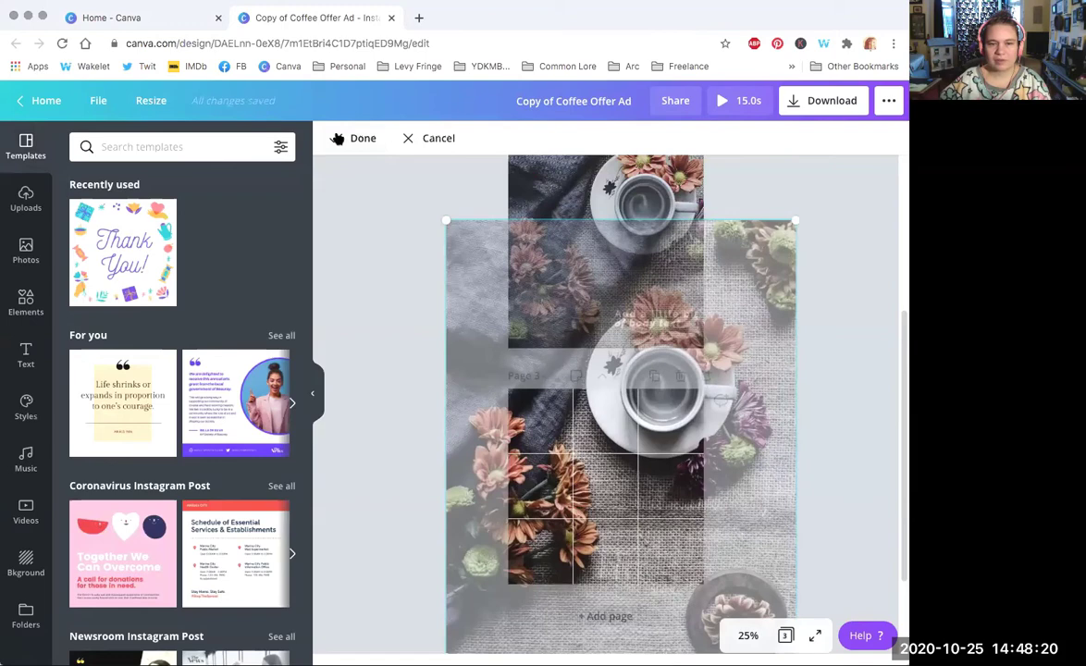
left_click(342, 138)
left_click(652, 553)
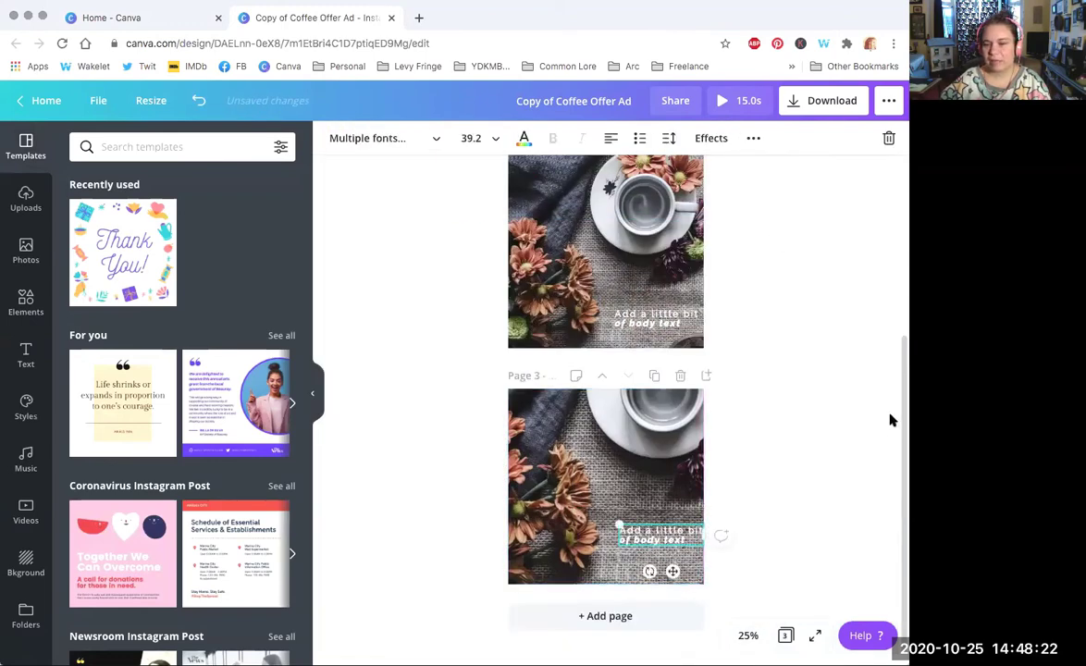
scroll(801, 441, "up", 3)
scroll(607, 309, "up", 2)
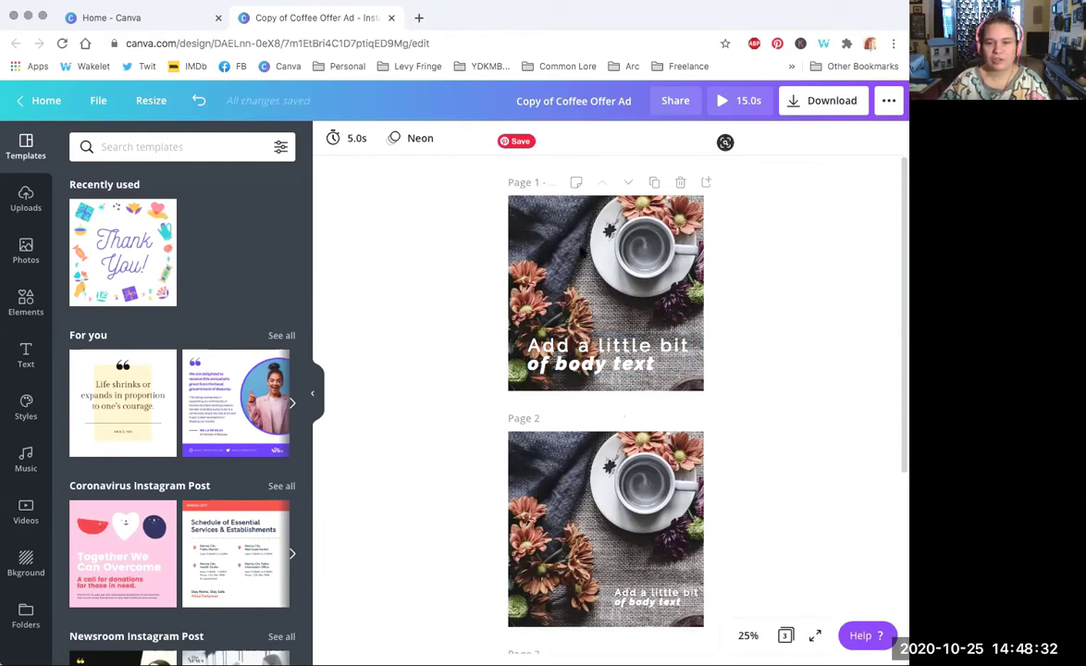
Step: Delete the extra pages, duplicate the coffee page, and insert a blank page after page 1
left_click(680, 182)
left_click(680, 182)
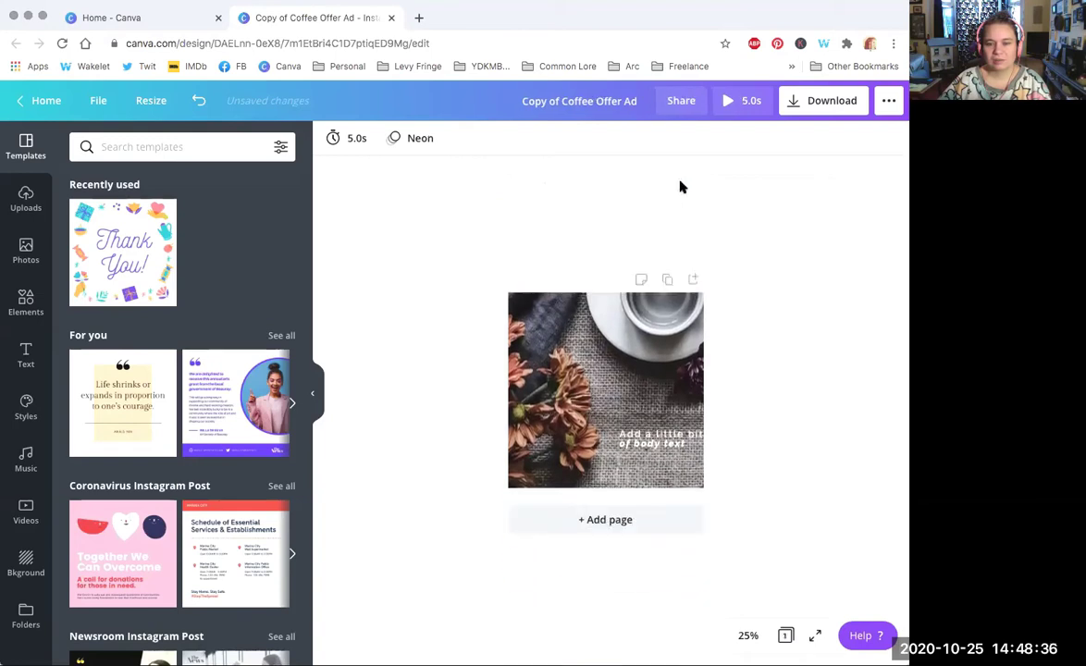
left_click(667, 281)
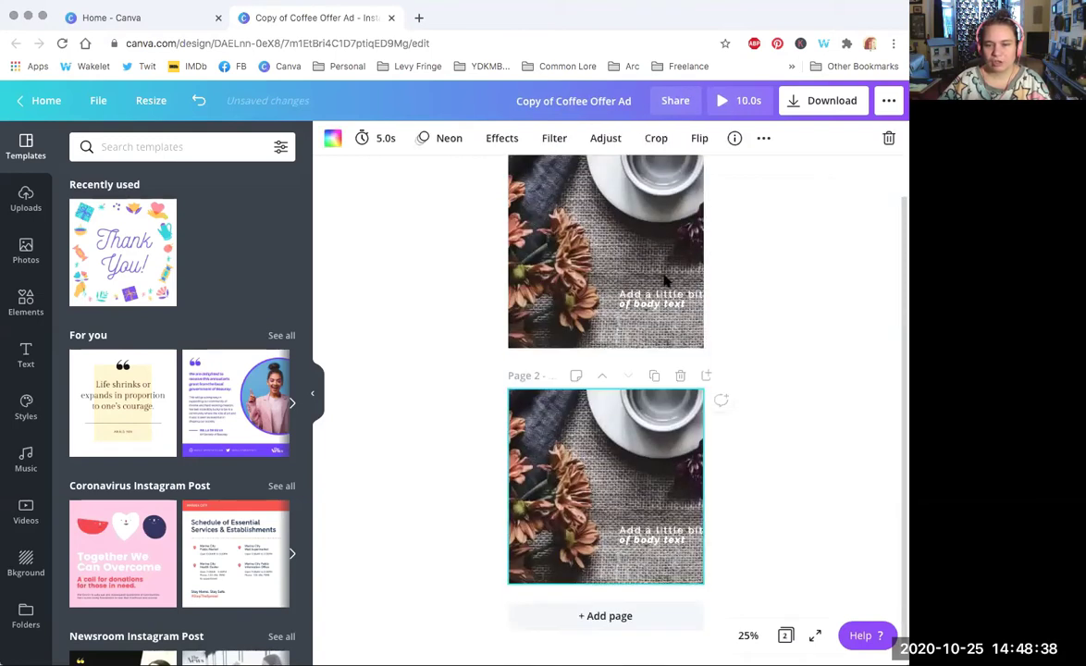
scroll(603, 368, "up", 1)
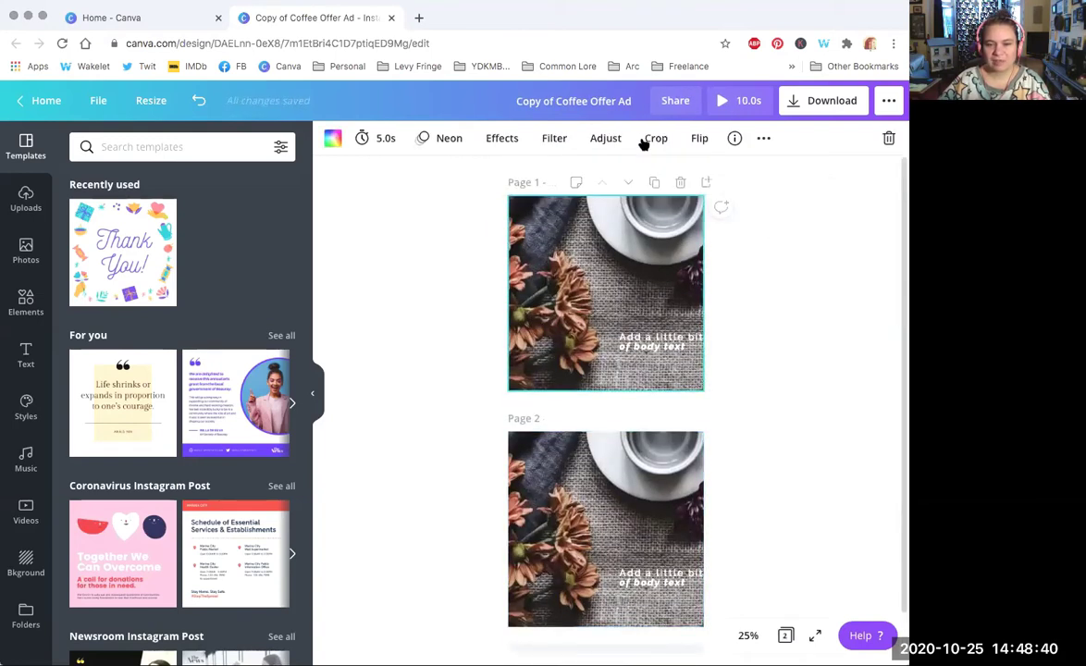
scroll(599, 379, "down", 1)
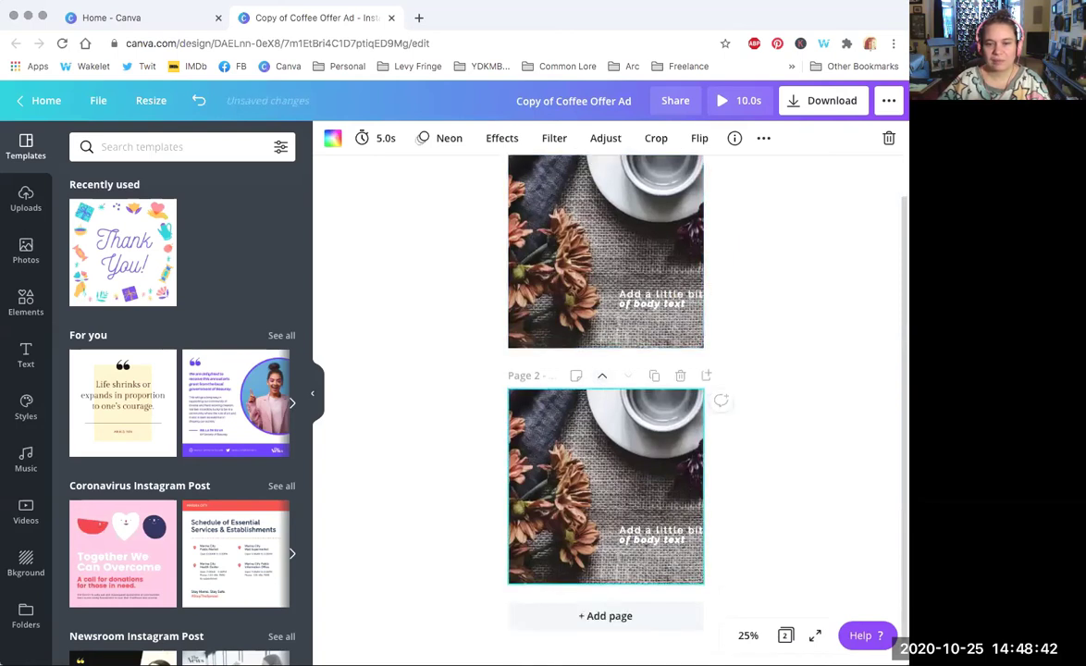
scroll(605, 388, "up", 1)
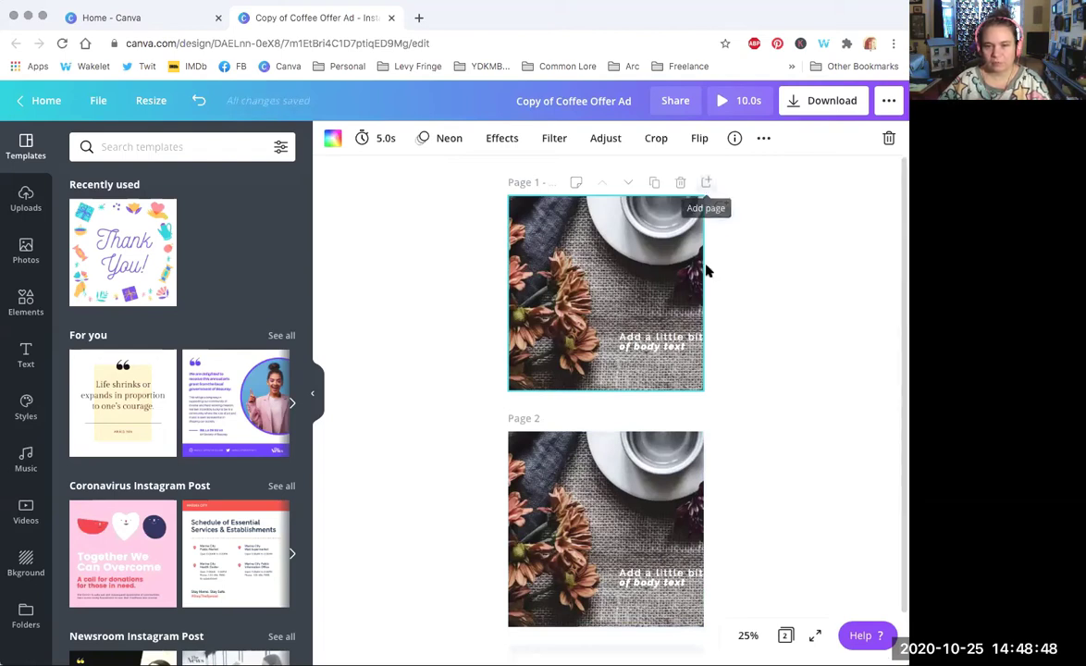
left_click(707, 182)
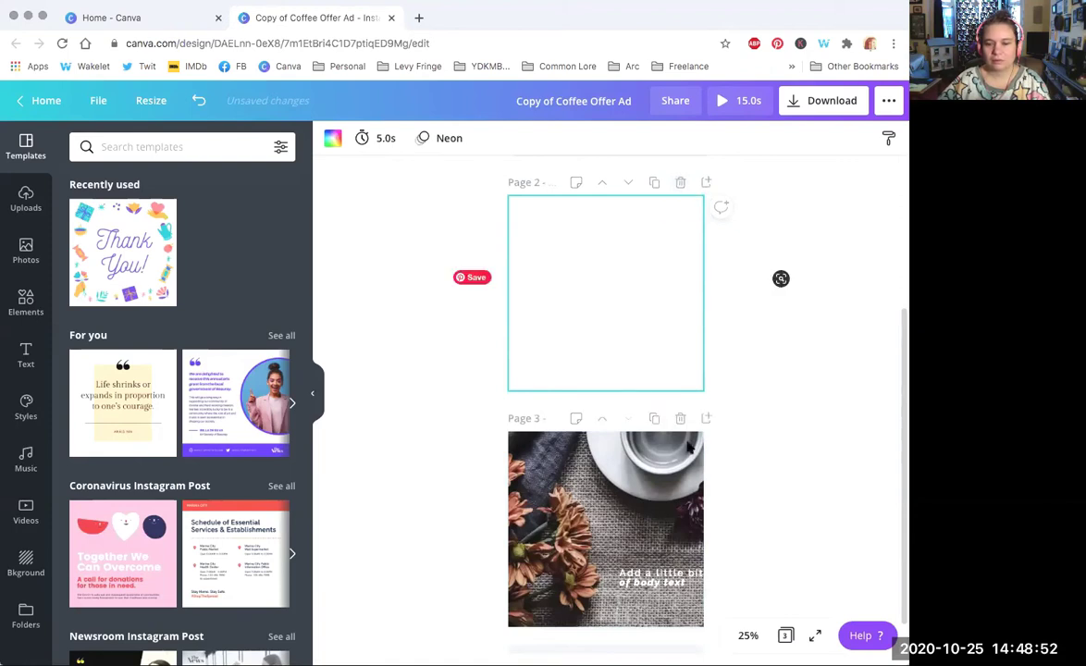
Step: Try download settings of PNG with only Page 1 selected
left_click(823, 100)
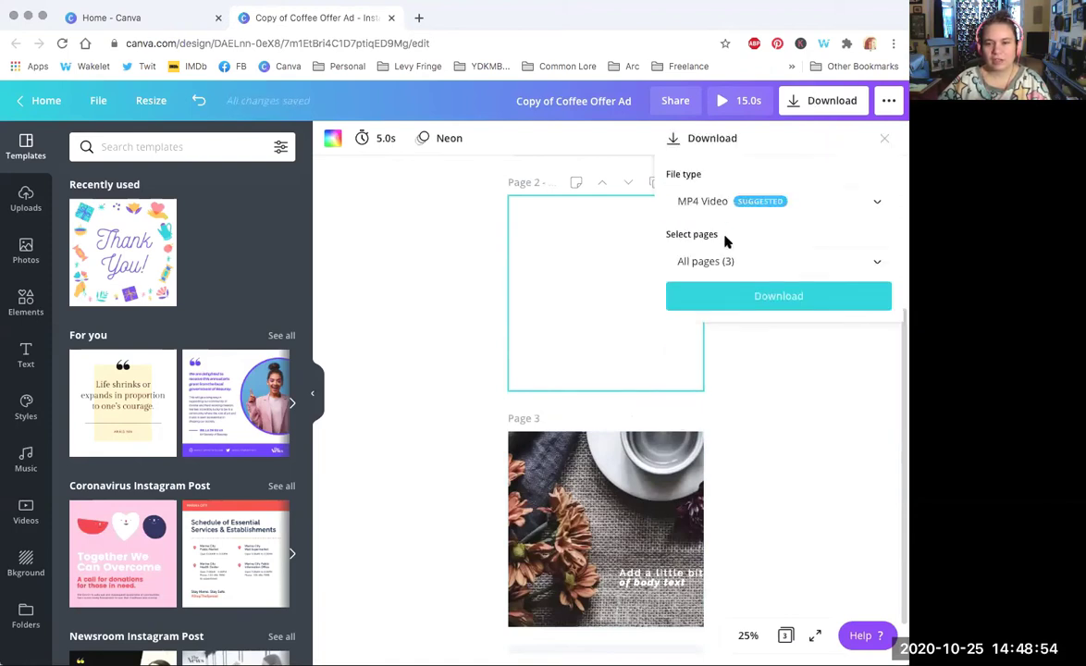
left_click(763, 194)
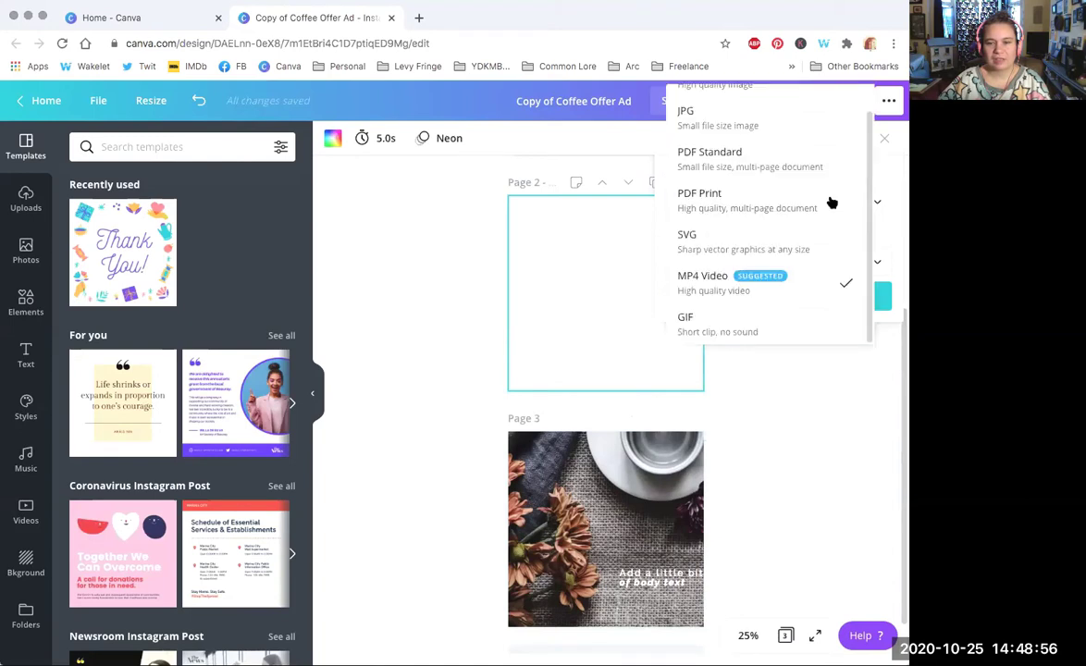
left_click(764, 99)
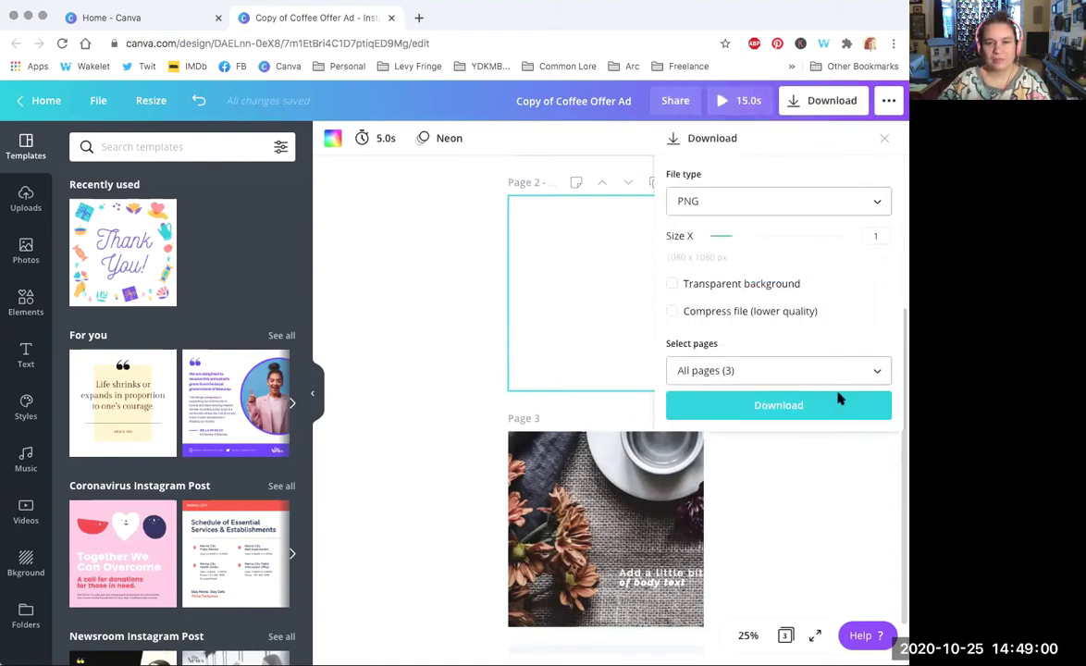
left_click(785, 370)
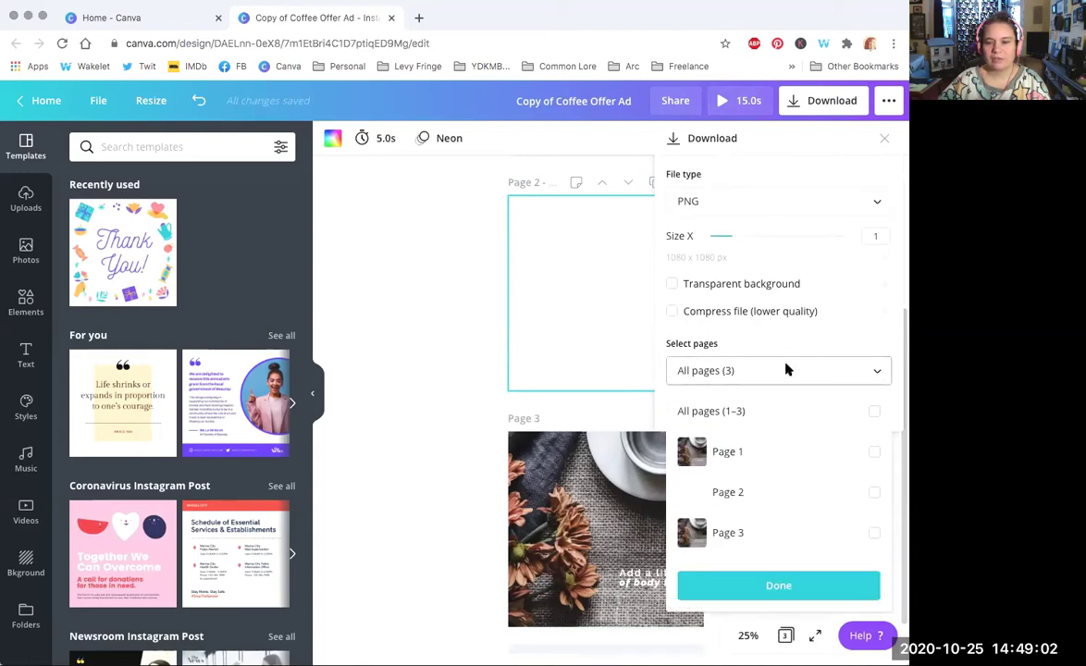
left_click(754, 451)
left_click(836, 347)
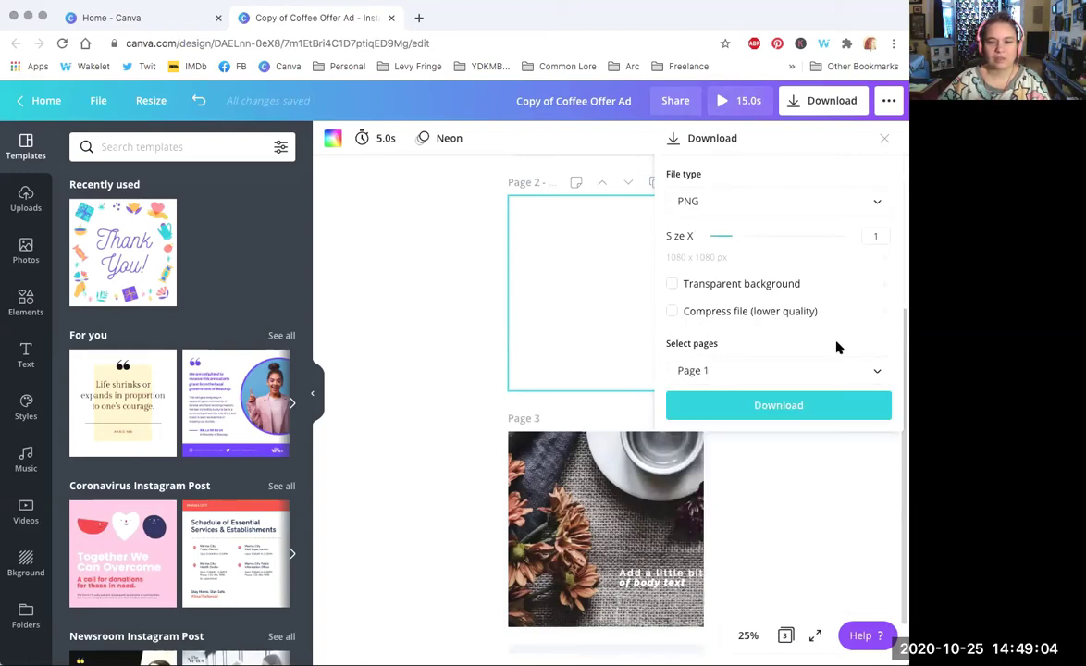
Step: Set the file type to PDF Standard covering all pages 1–3 and start the download
left_click(718, 203)
left_click(735, 291)
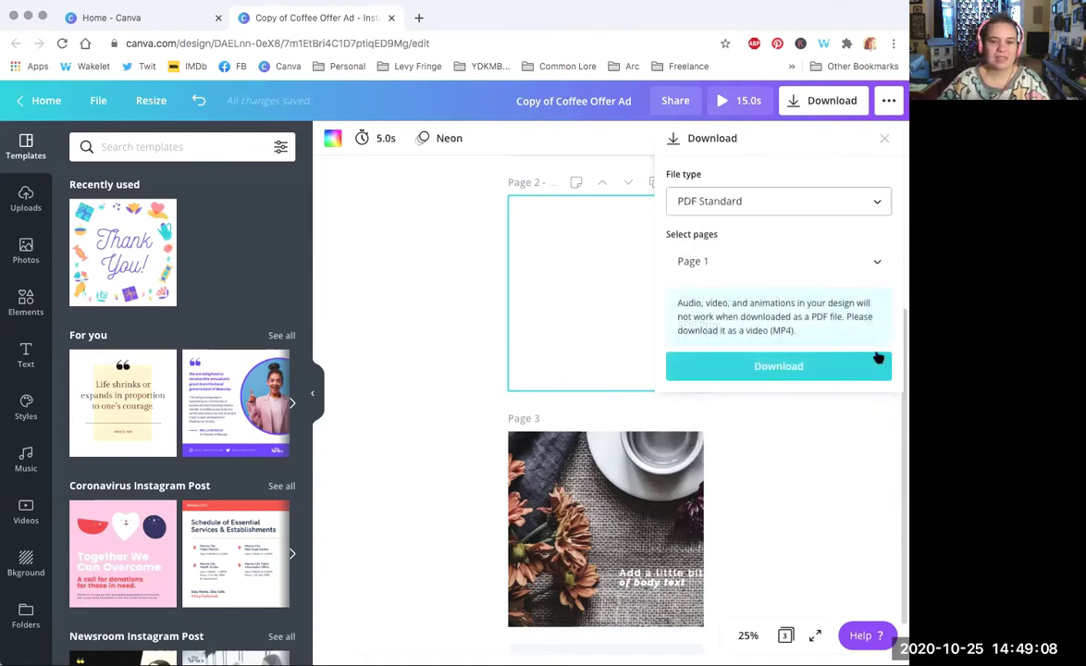
left_click(762, 262)
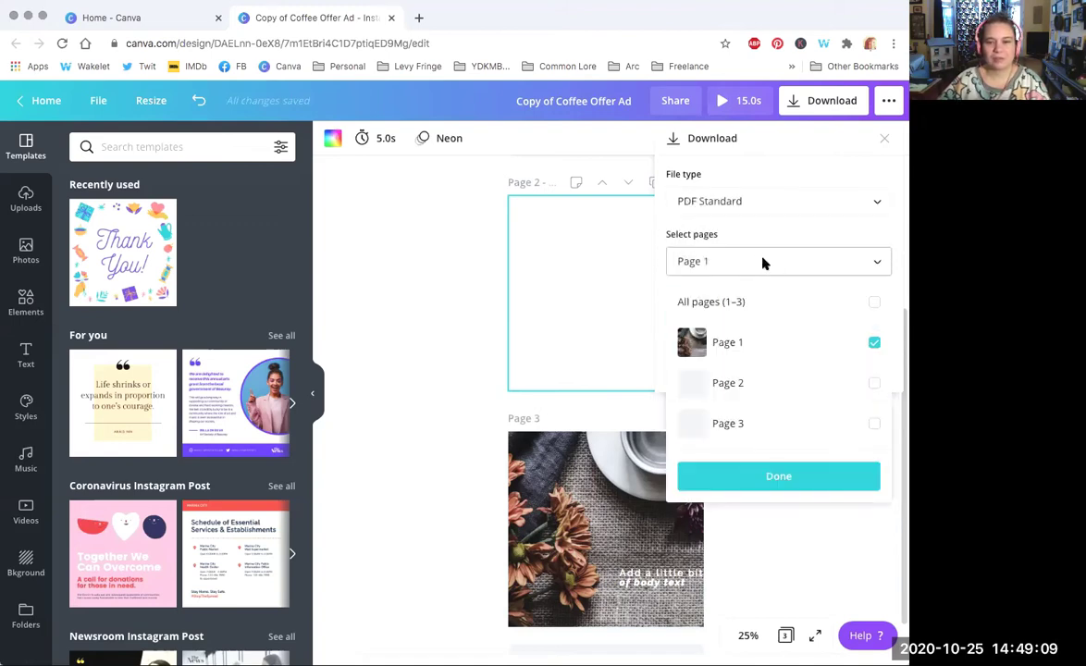
left_click(813, 303)
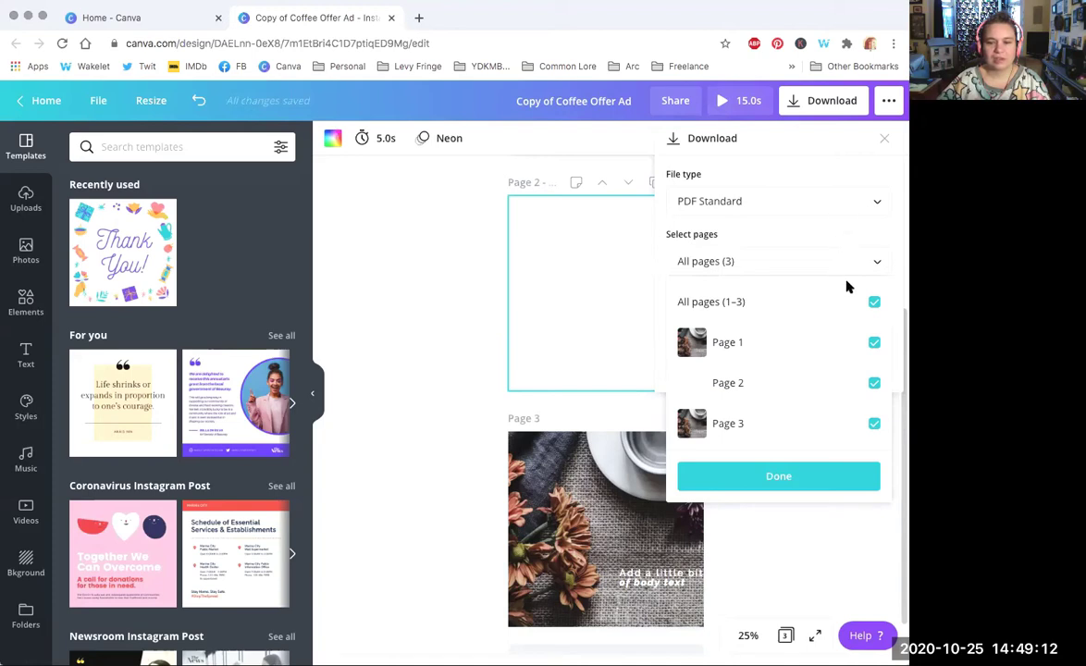
left_click(889, 241)
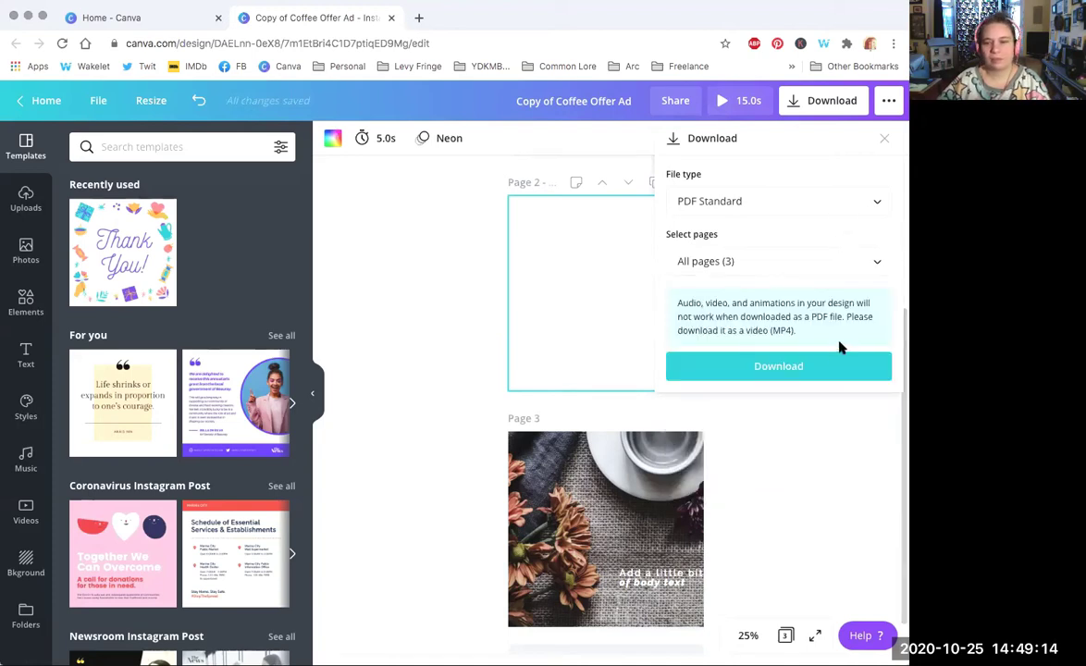
left_click(781, 370)
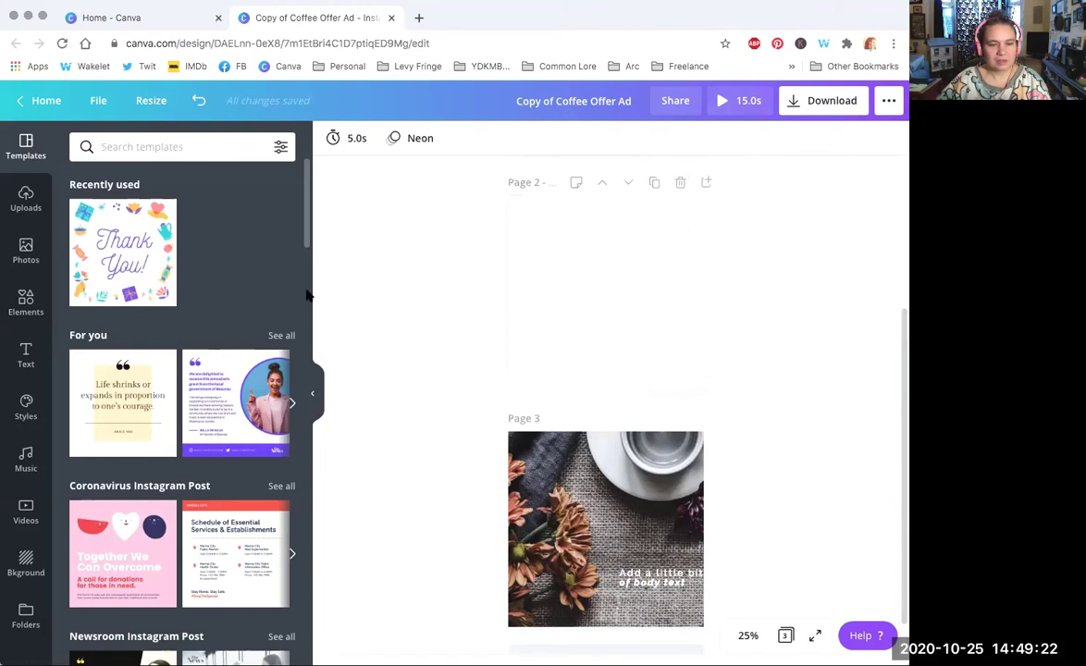
Step: Apply the Yellow and Black Quotes Instagram Post layout to page 2 and colour its quote text with the orange Arc Brand swatch
scroll(185, 370, "down", 5)
scroll(111, 432, "up", 2)
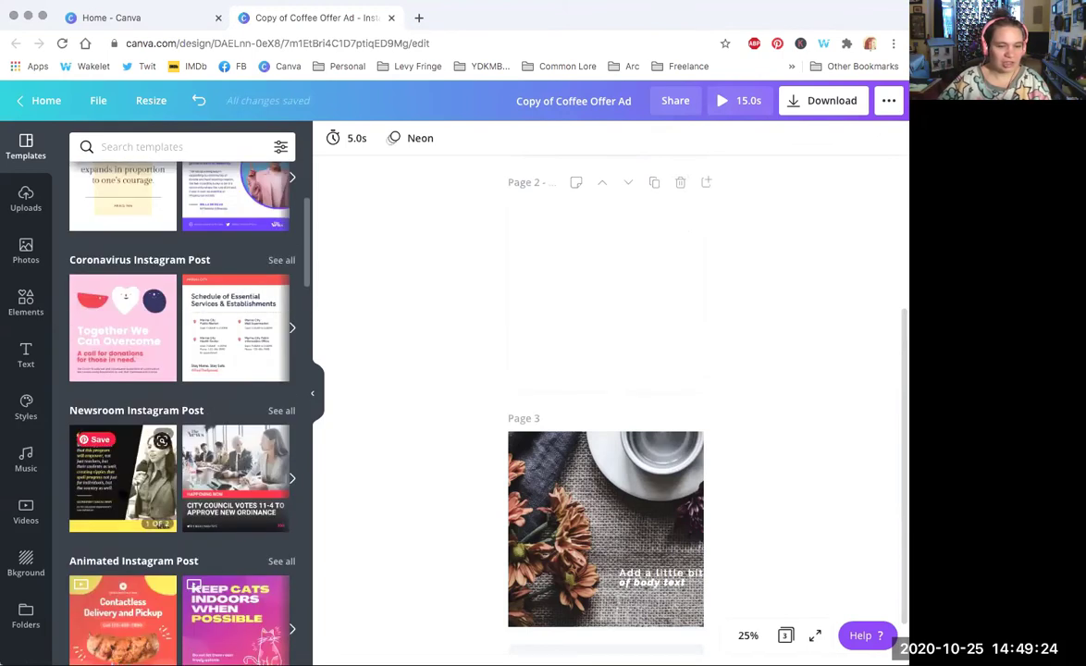
left_click(111, 432)
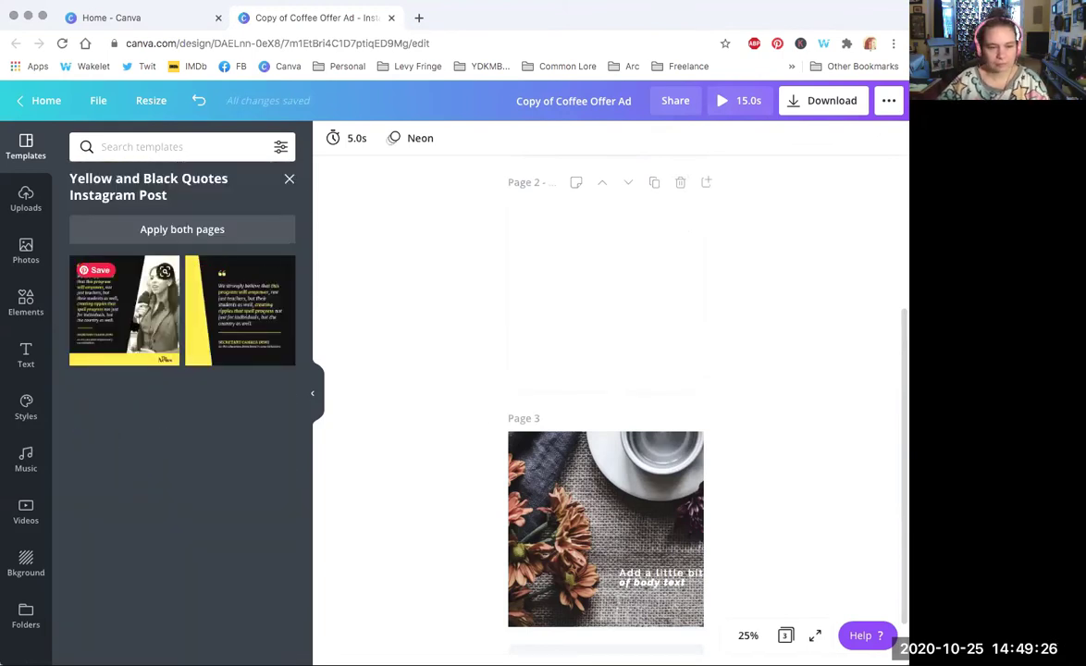
left_click(123, 296)
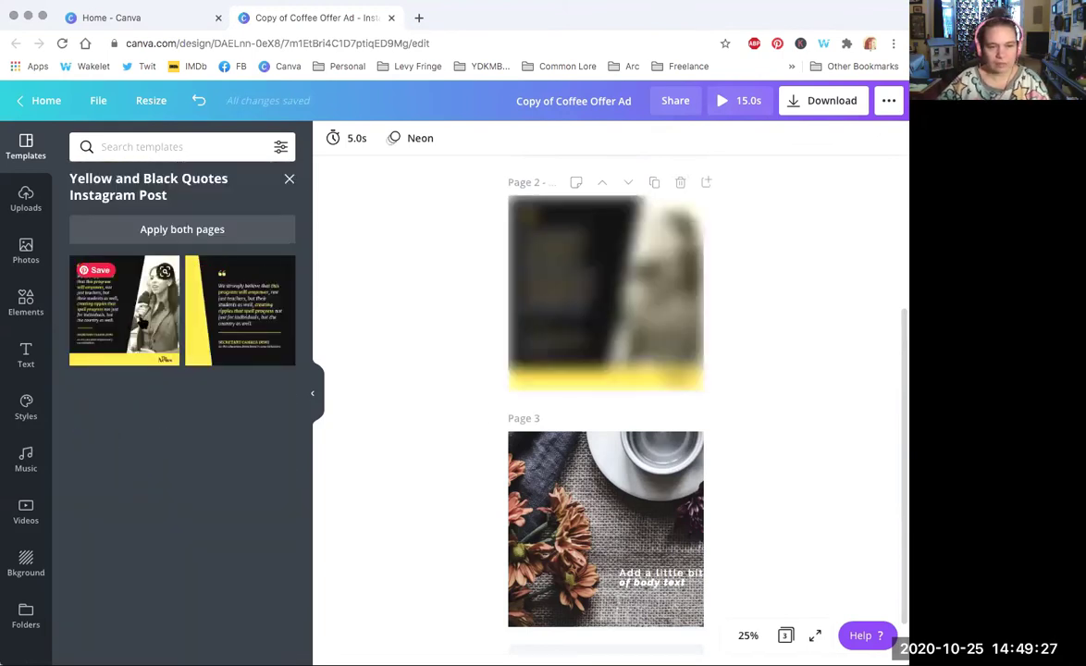
left_click(559, 277)
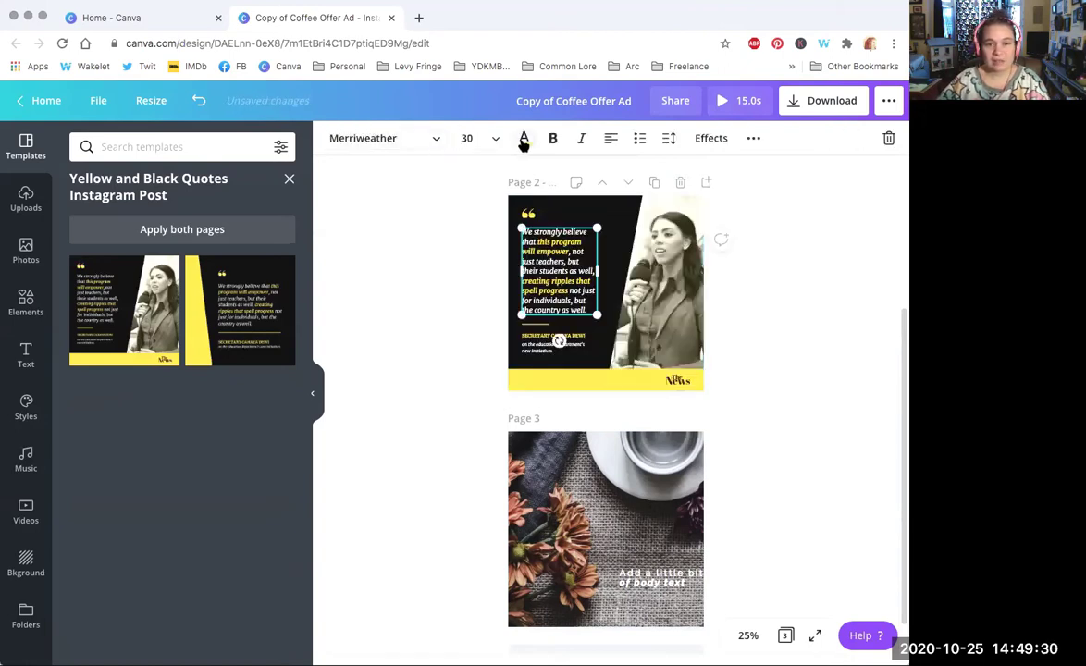
left_click(523, 138)
left_click(164, 368)
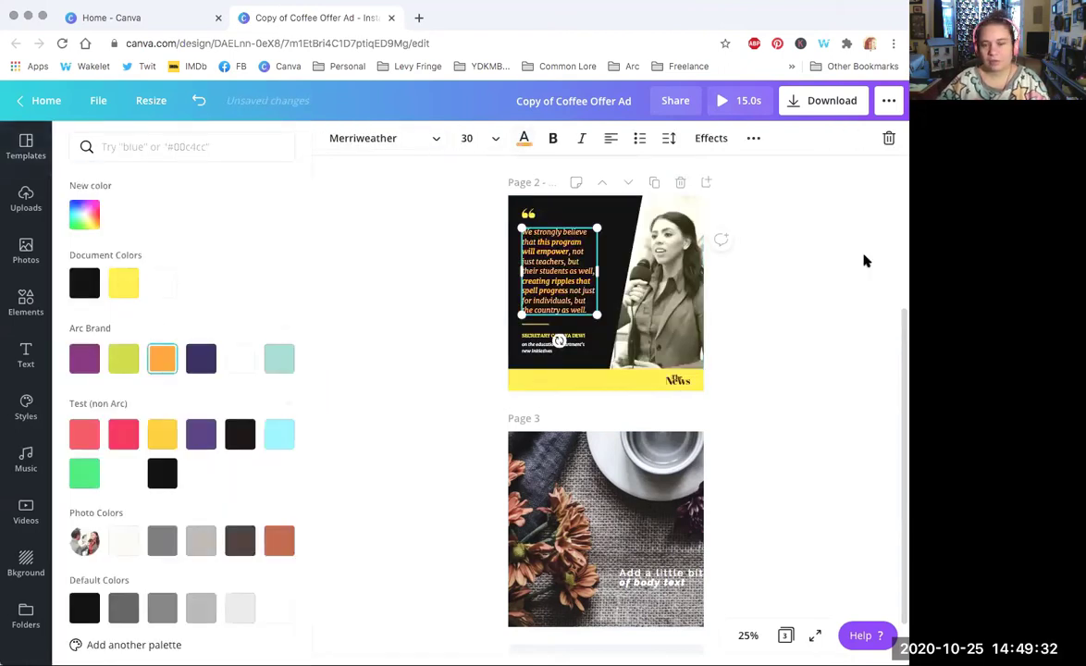
left_click(862, 257)
scroll(558, 358, "up", 2)
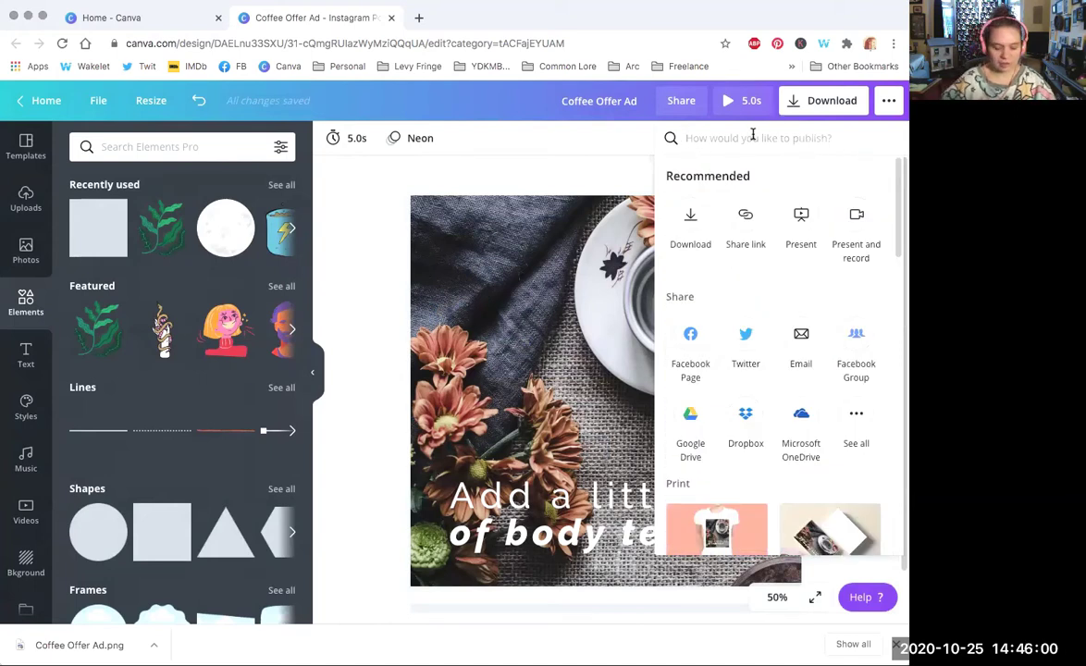
Step: Publish Coffee Offer Ad as a team template in the 2. POSTERS & IDEAS folder, then go home
type("templ")
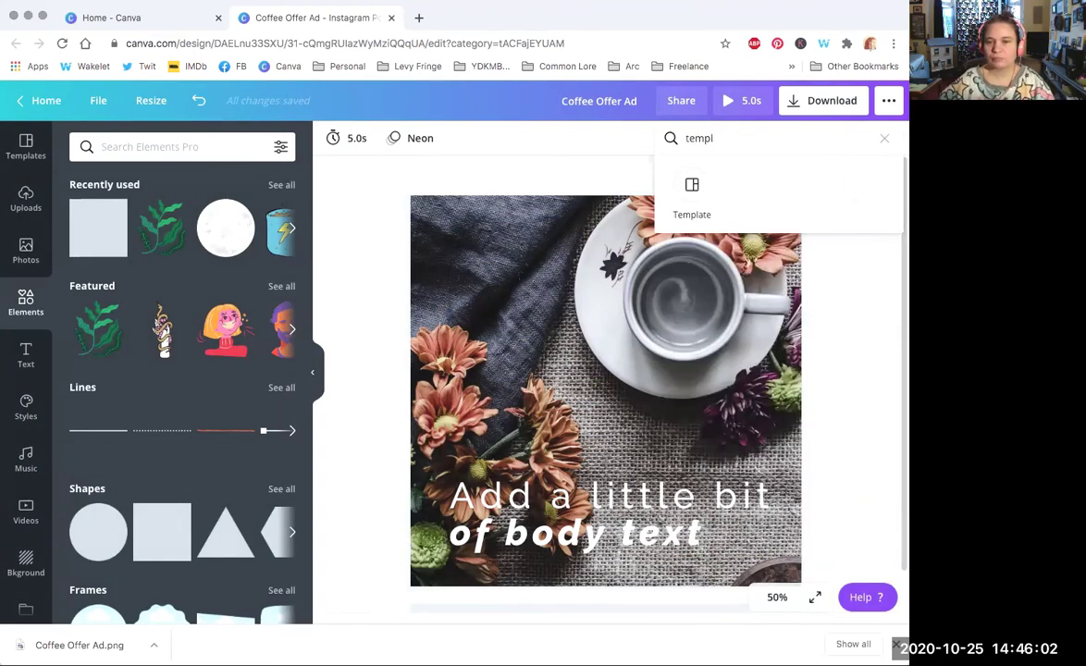
left_click(694, 188)
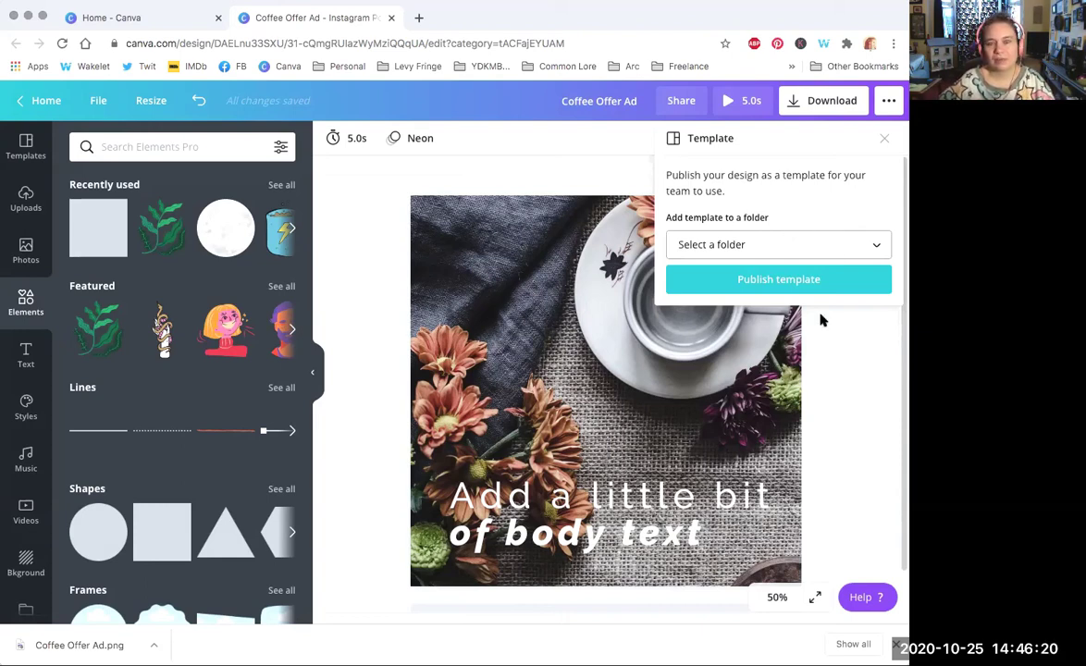
left_click(810, 243)
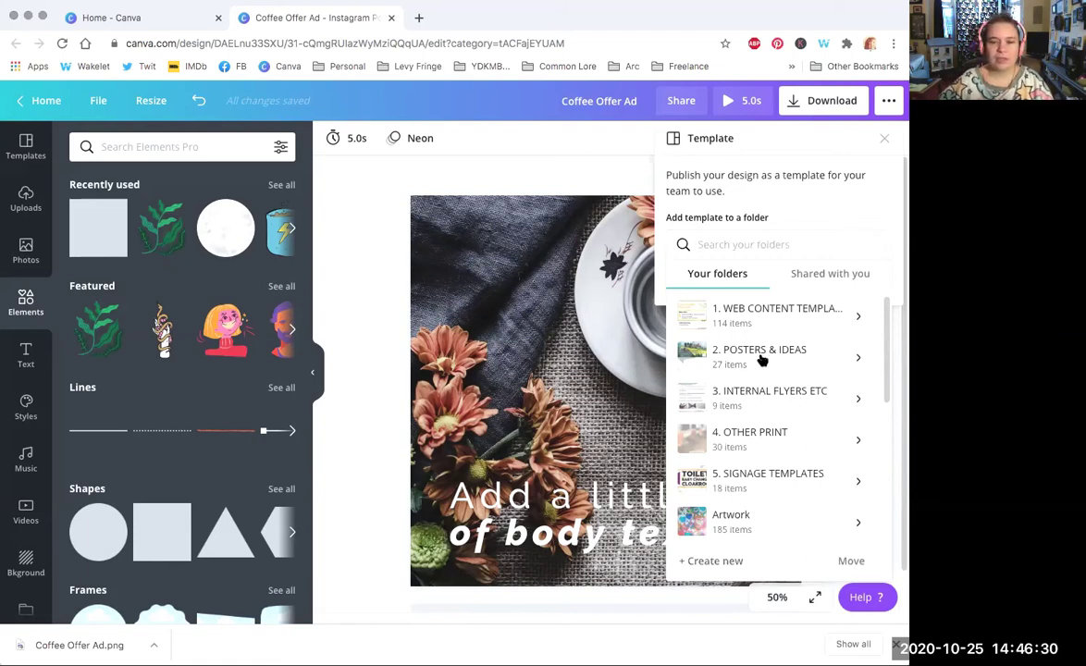
left_click(858, 358)
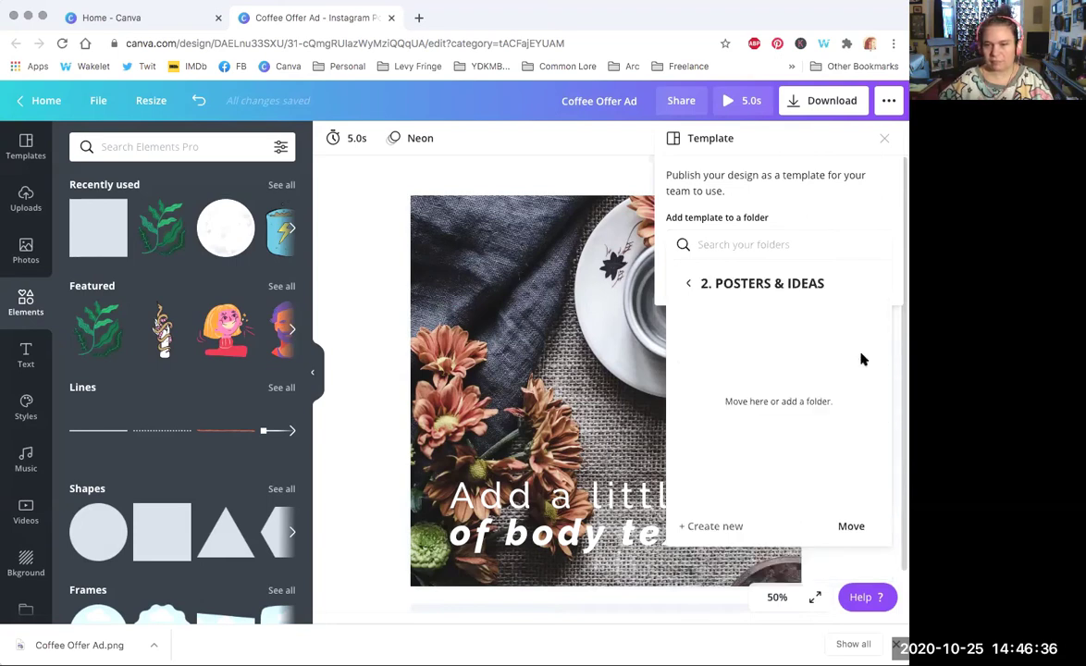
left_click(837, 527)
left_click(762, 275)
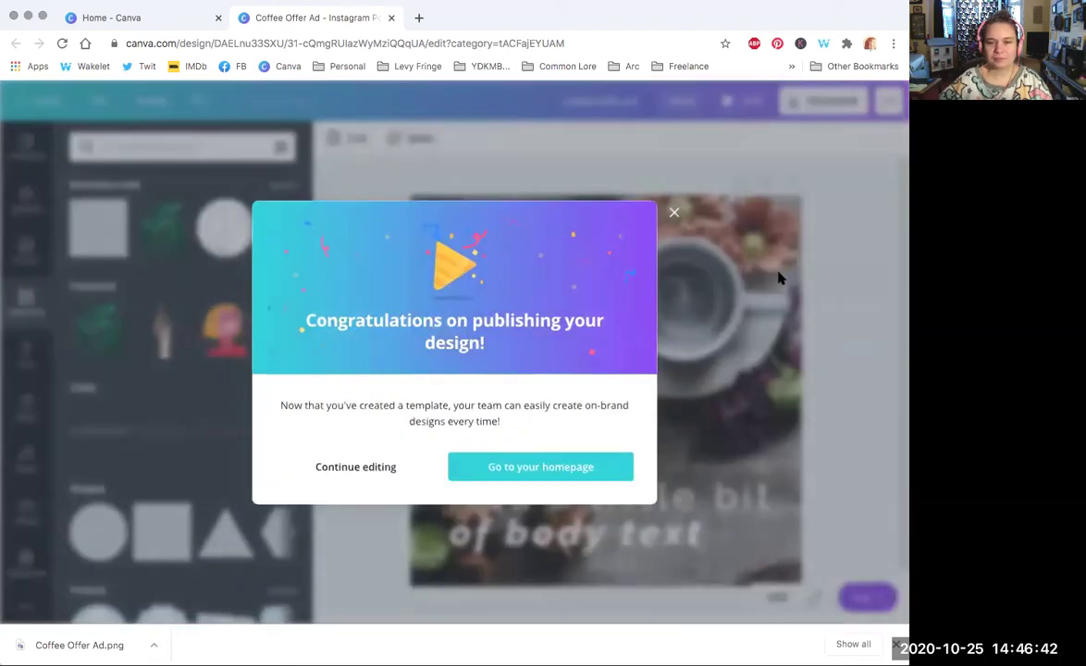
left_click(562, 469)
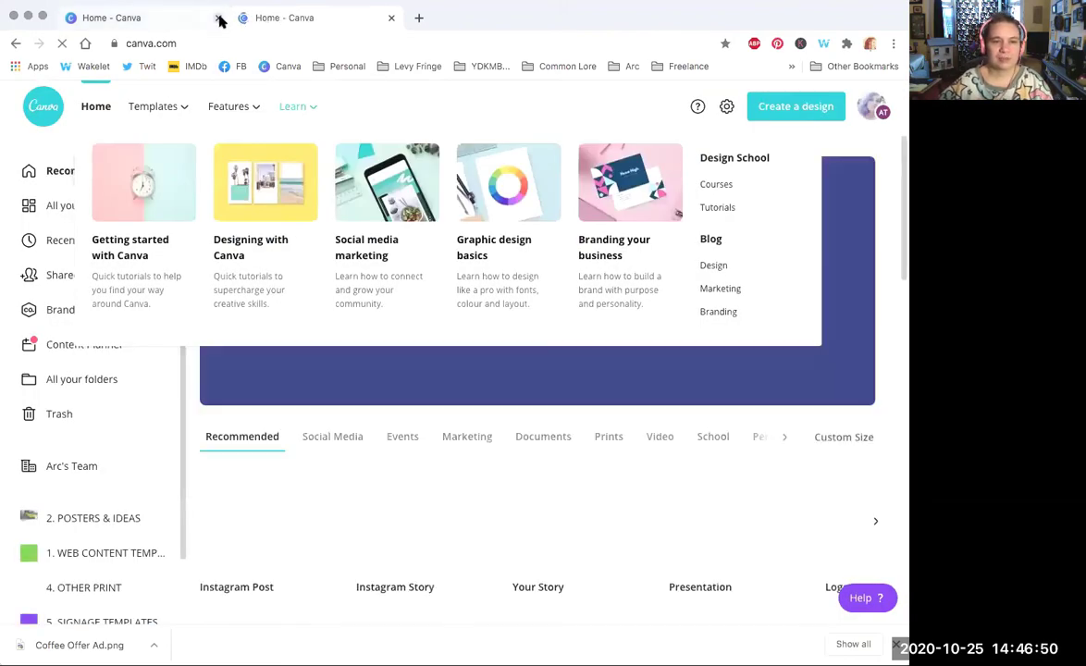
Step: Close the duplicate homepage tab and view the Coffee Offer Ad copy's options menu
left_click(218, 18)
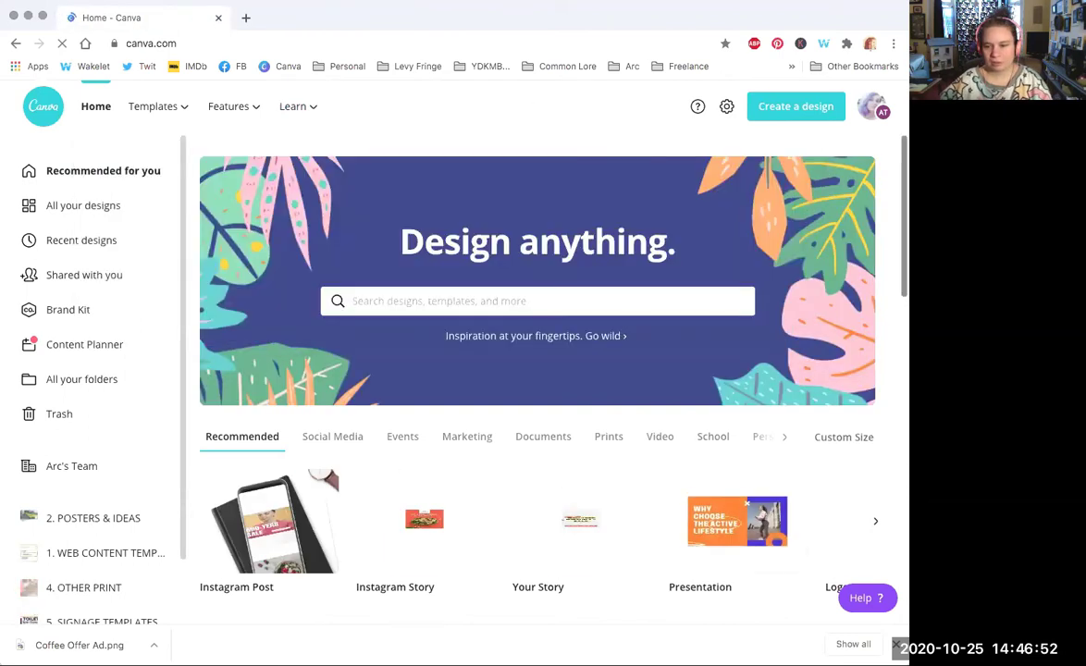
scroll(536, 370, "down", 5)
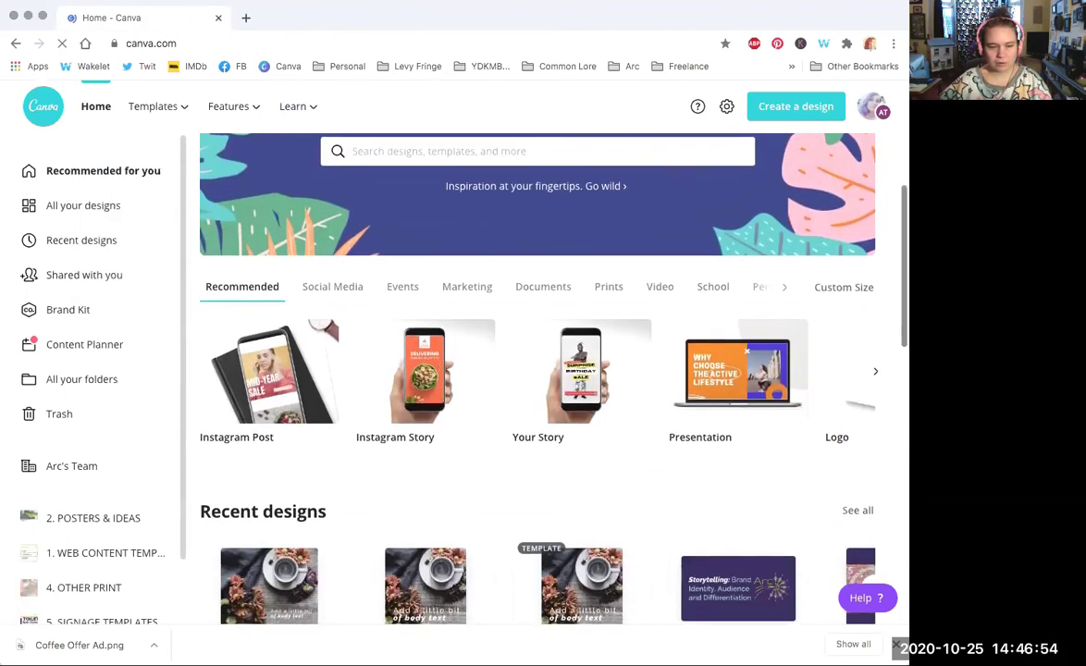
scroll(537, 370, "down", 1)
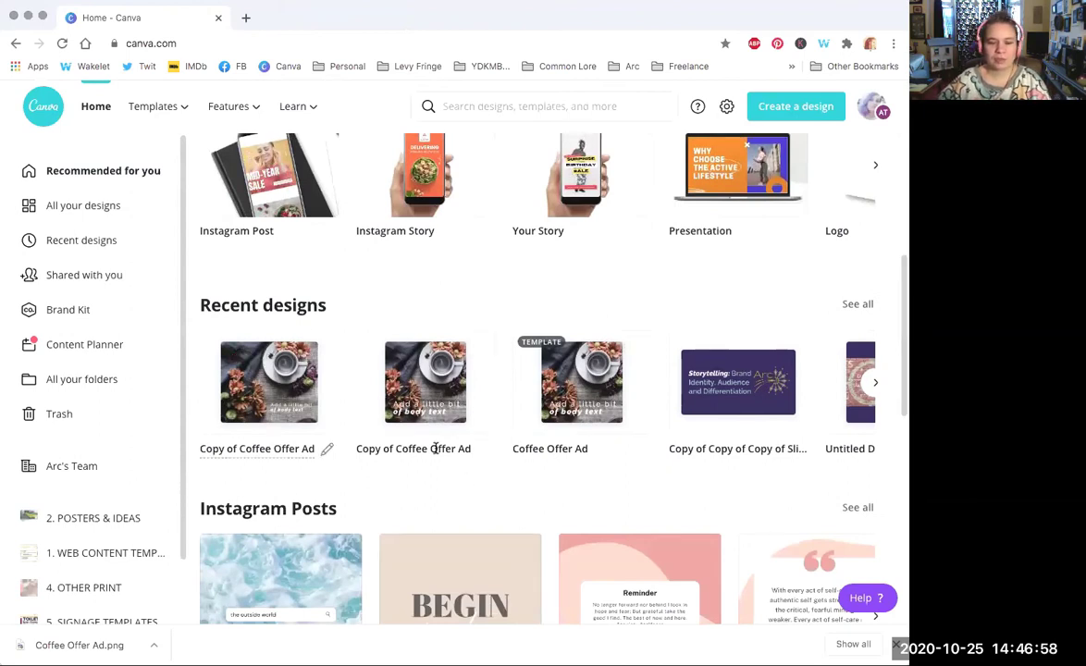
mouse_move(478, 347)
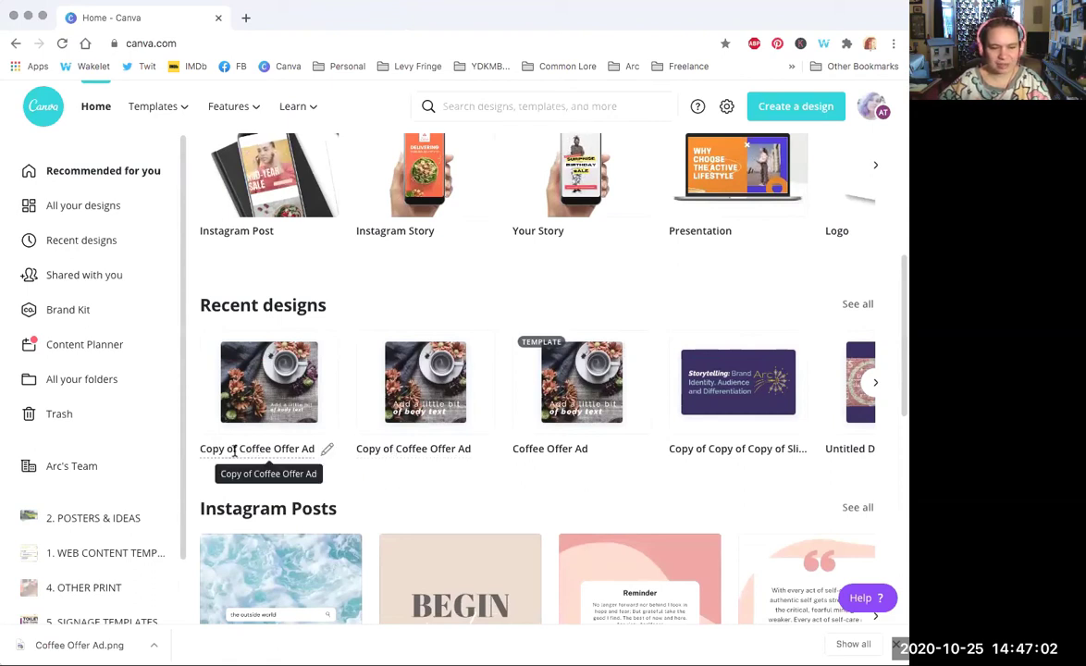
left_click(478, 350)
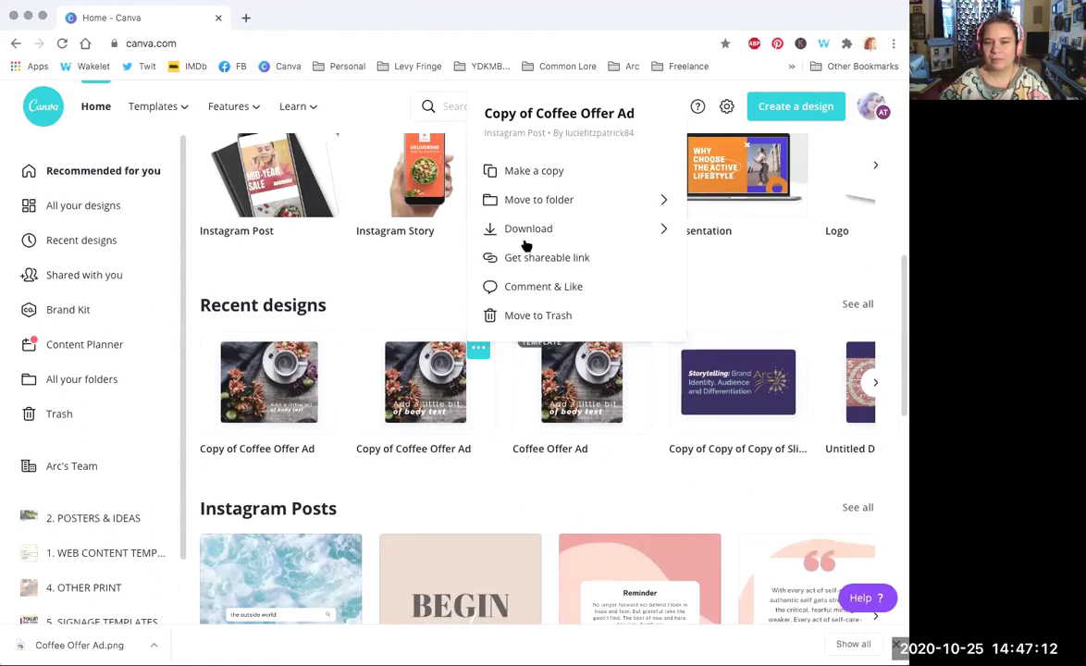
left_click(425, 291)
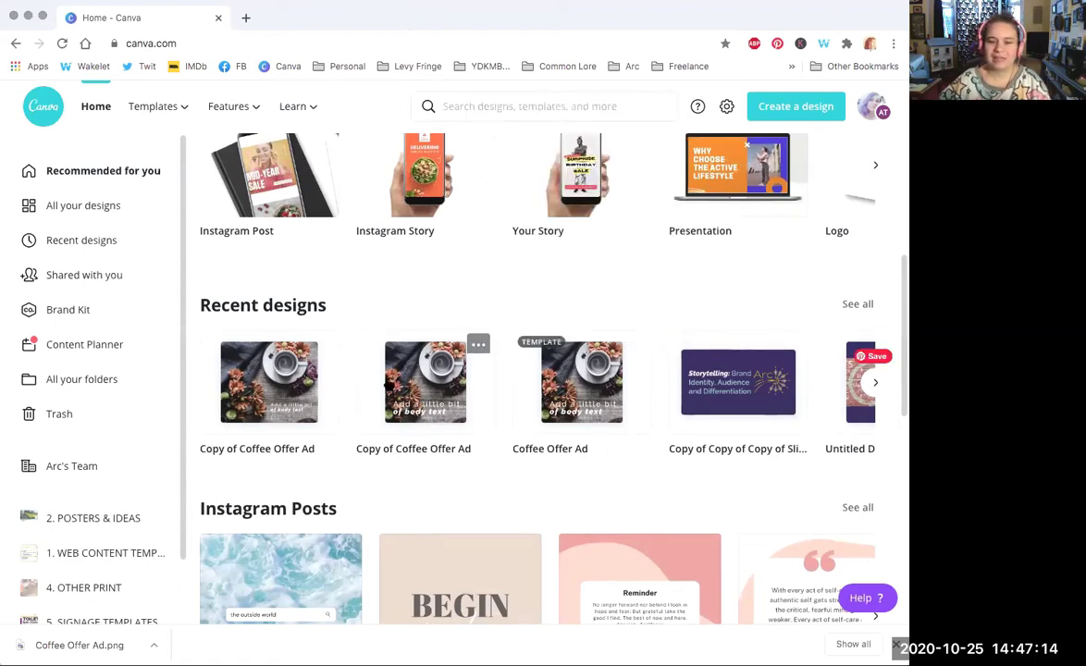
Step: Preview the Coffee Offer Ad template, then open the Brand Kit page
mouse_move(480, 350)
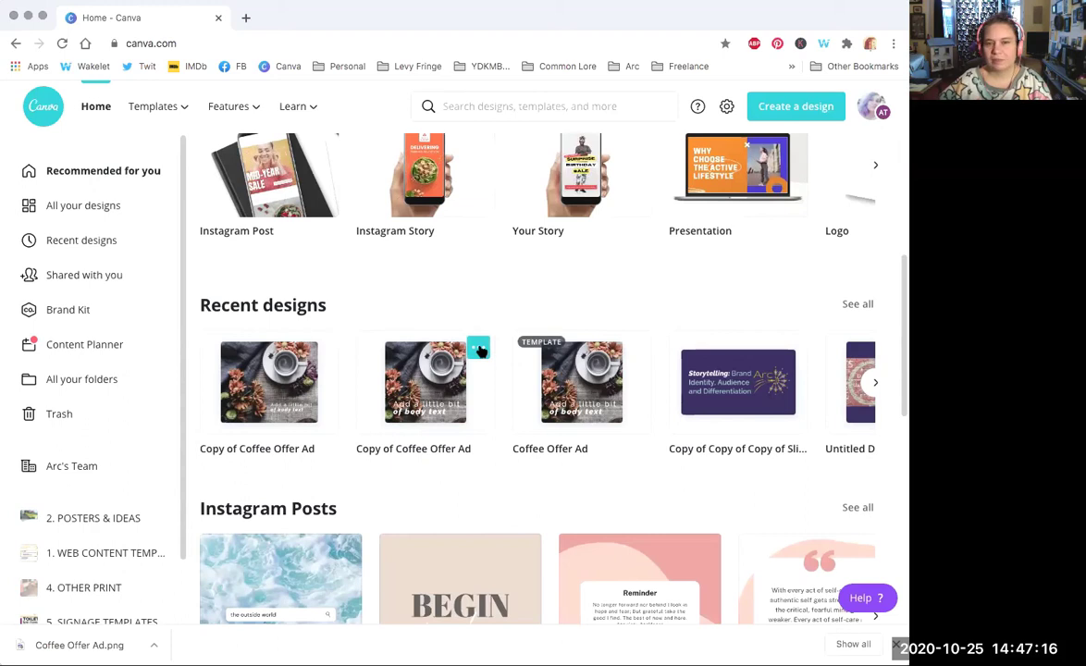
left_click(480, 349)
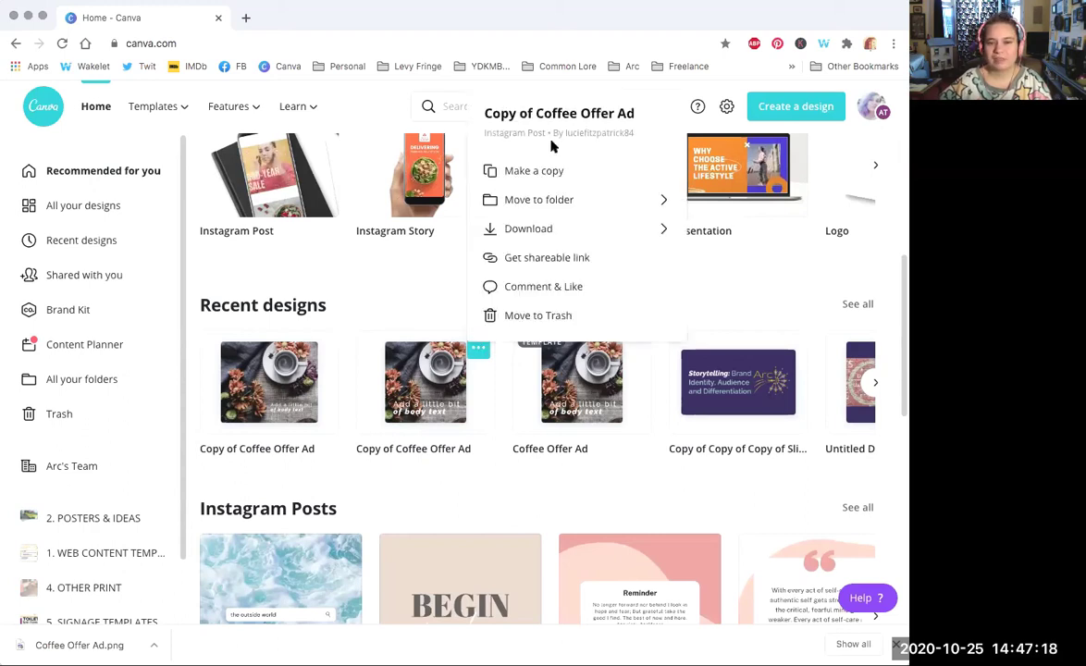
left_click(420, 291)
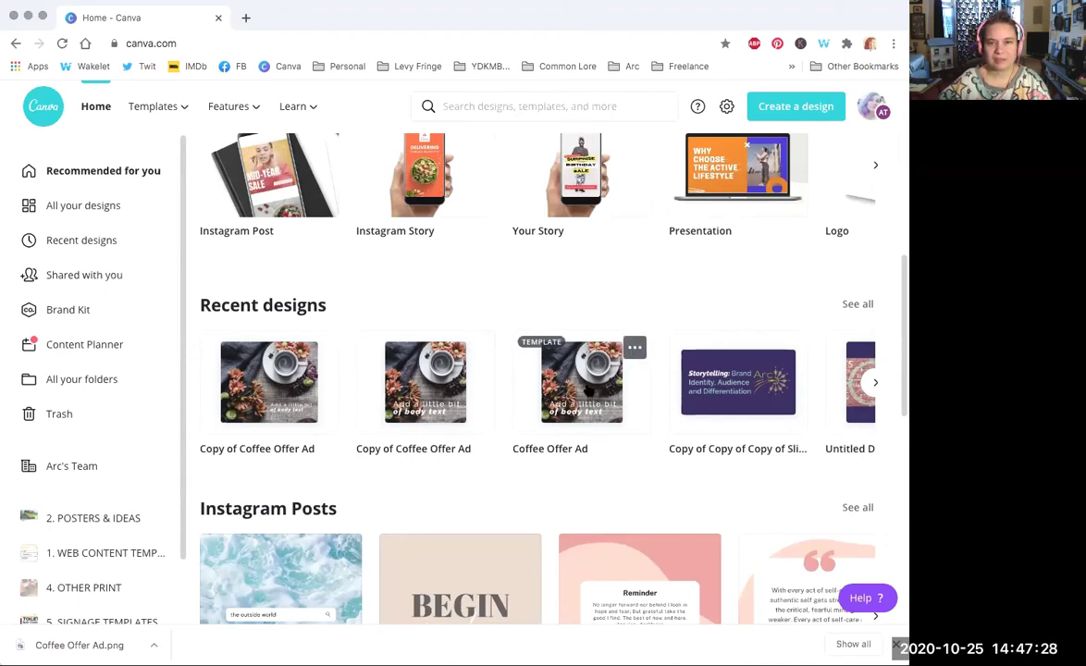
left_click(582, 392)
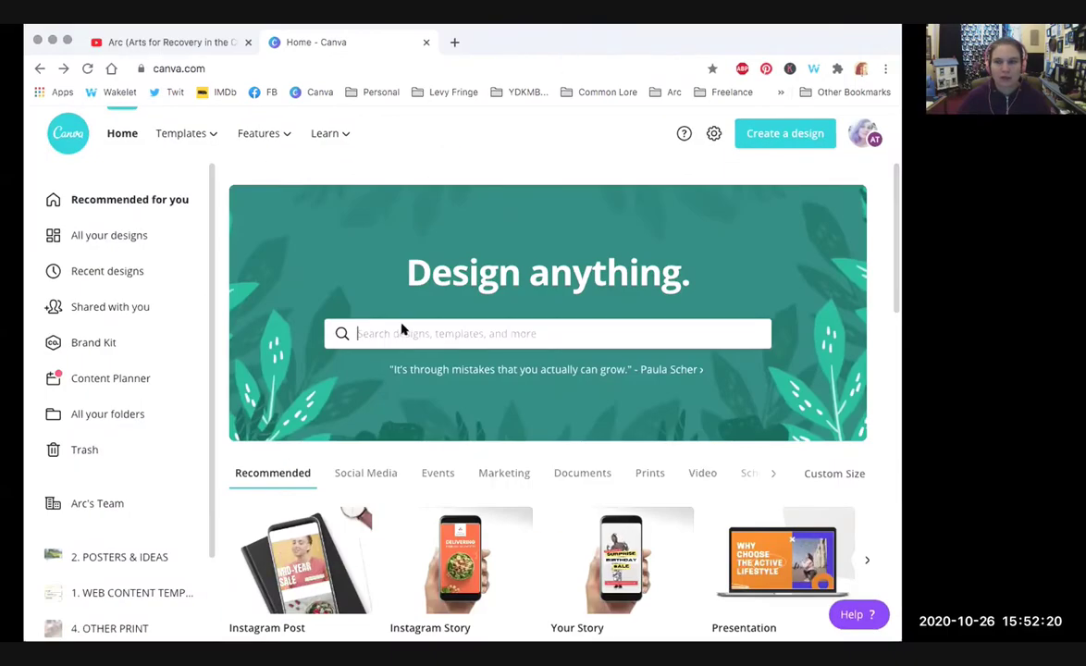
left_click(88, 344)
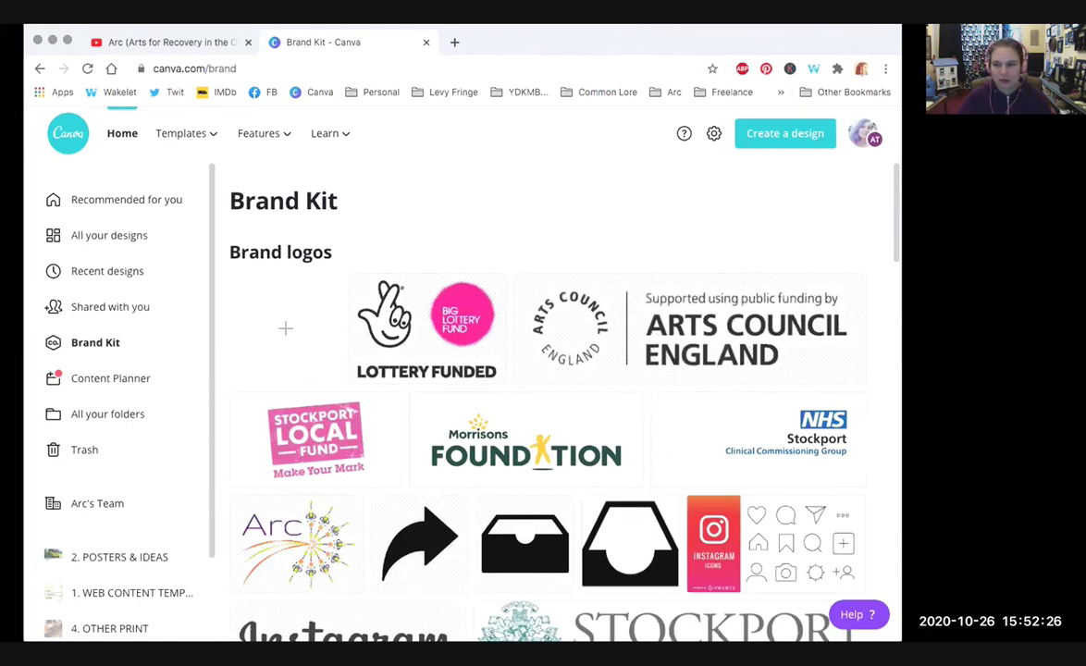
scroll(894, 210, "down", 1)
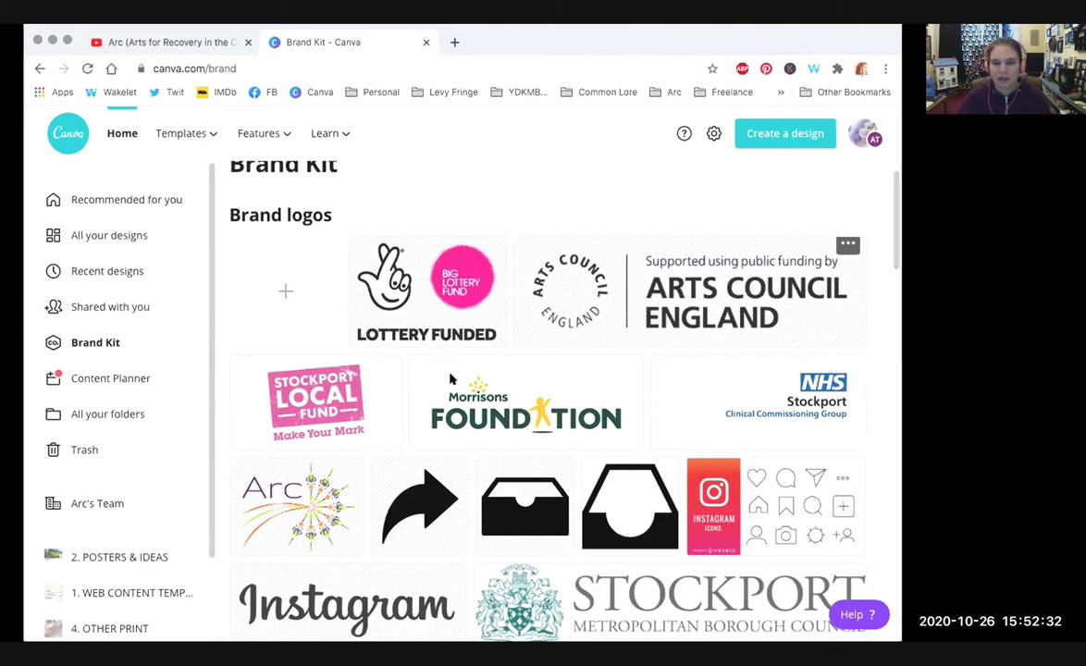
left_click_drag(891, 181, 894, 370)
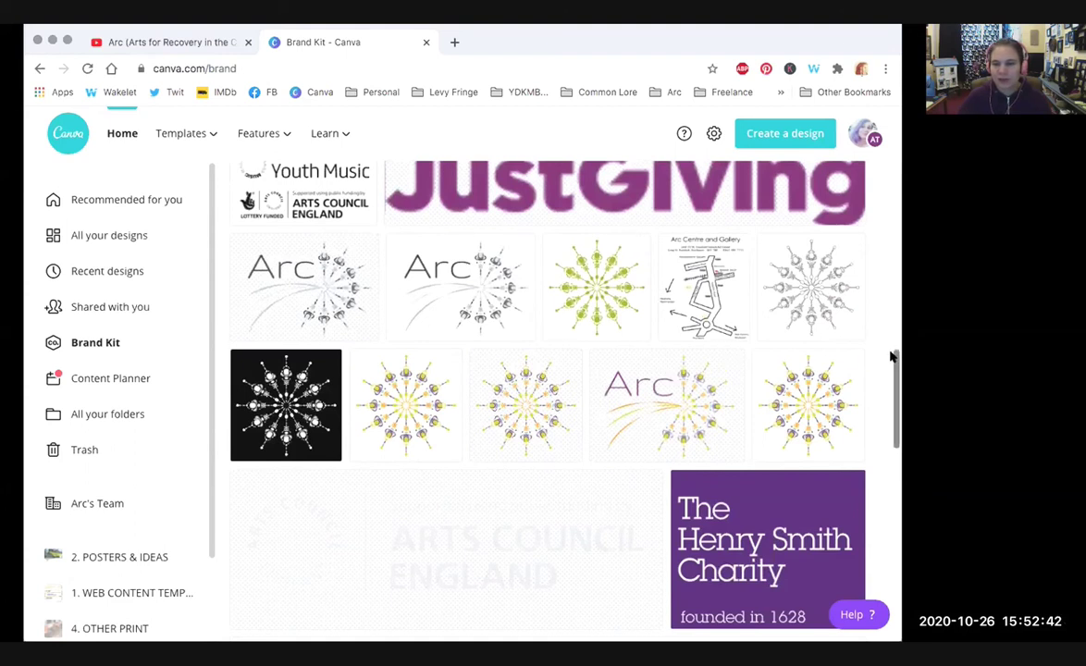
left_click_drag(890, 357, 894, 514)
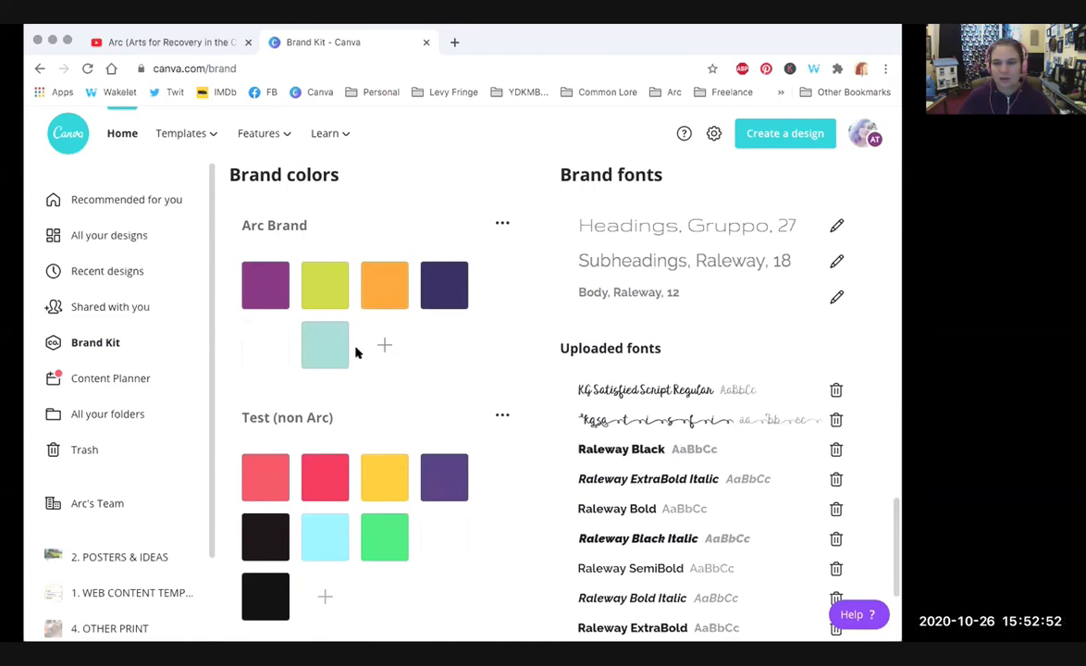
Step: Add grey #797978 to the Arc Brand palette and go to All your designs
left_click(381, 347)
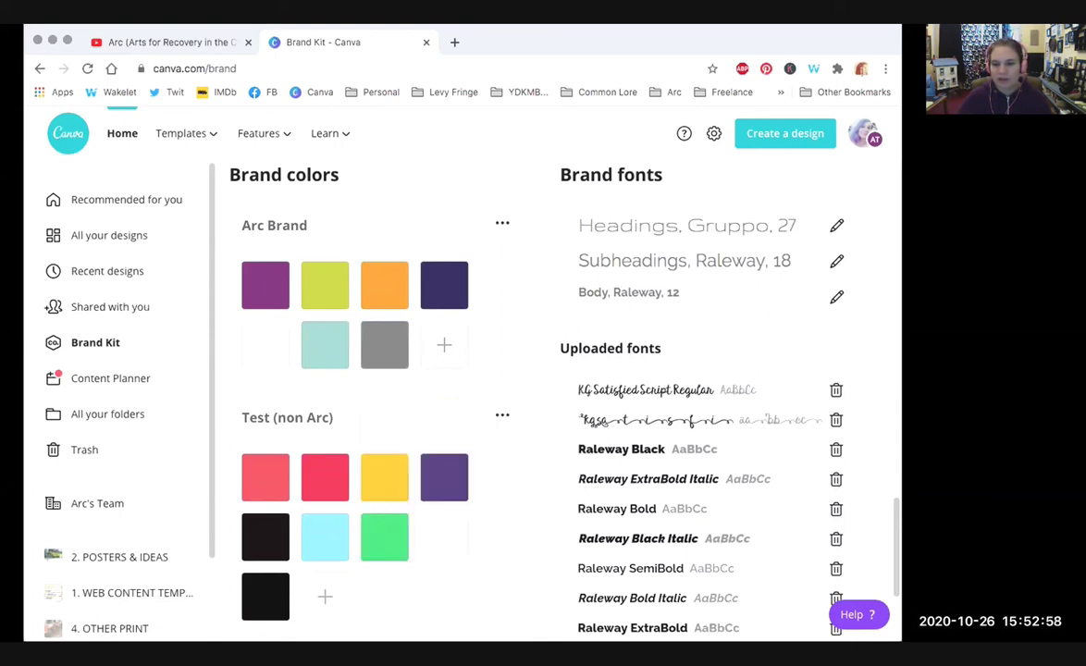
scroll(895, 510, "down", 2)
scroll(895, 511, "up", 3)
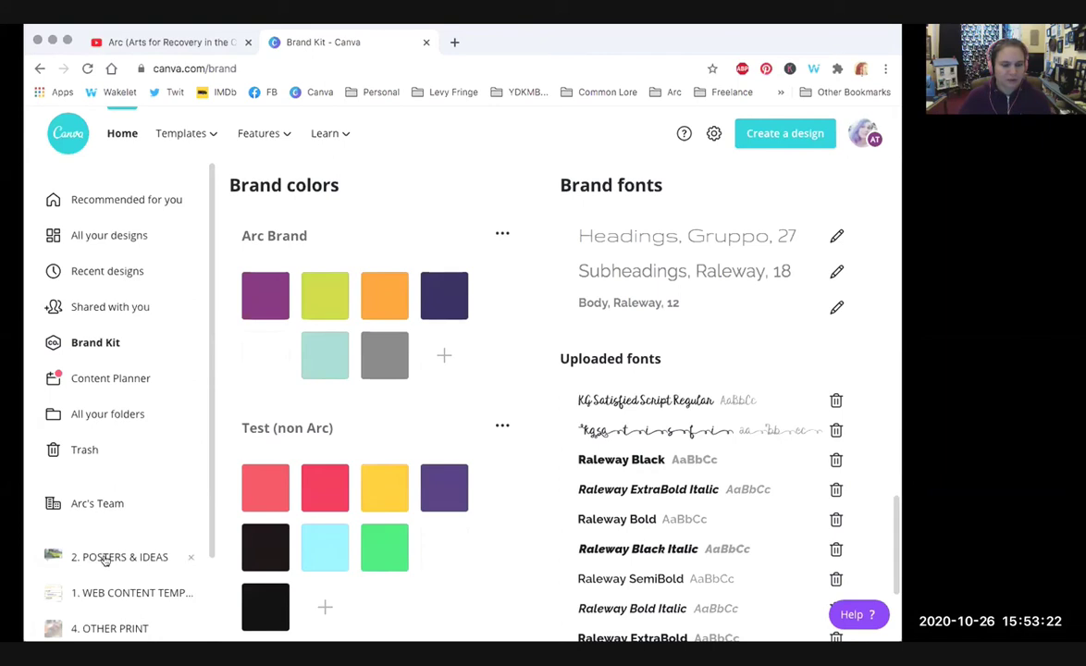
left_click(88, 234)
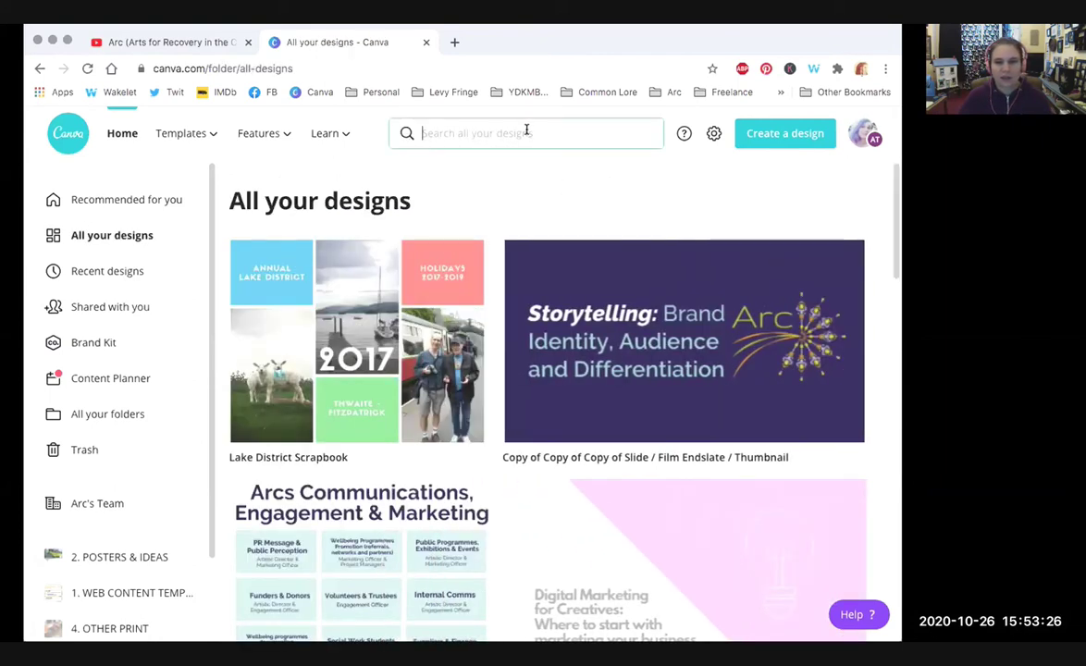
Step: Search for 'logo' and choose the Logo suggestion to list Logo templates
left_click(526, 130)
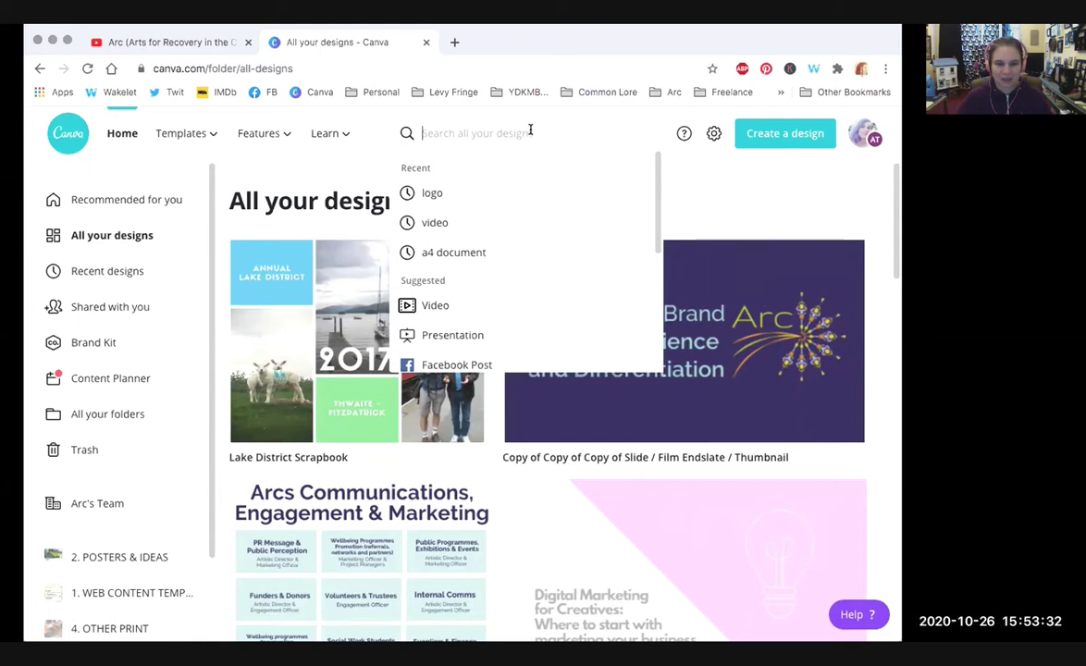
type("logo")
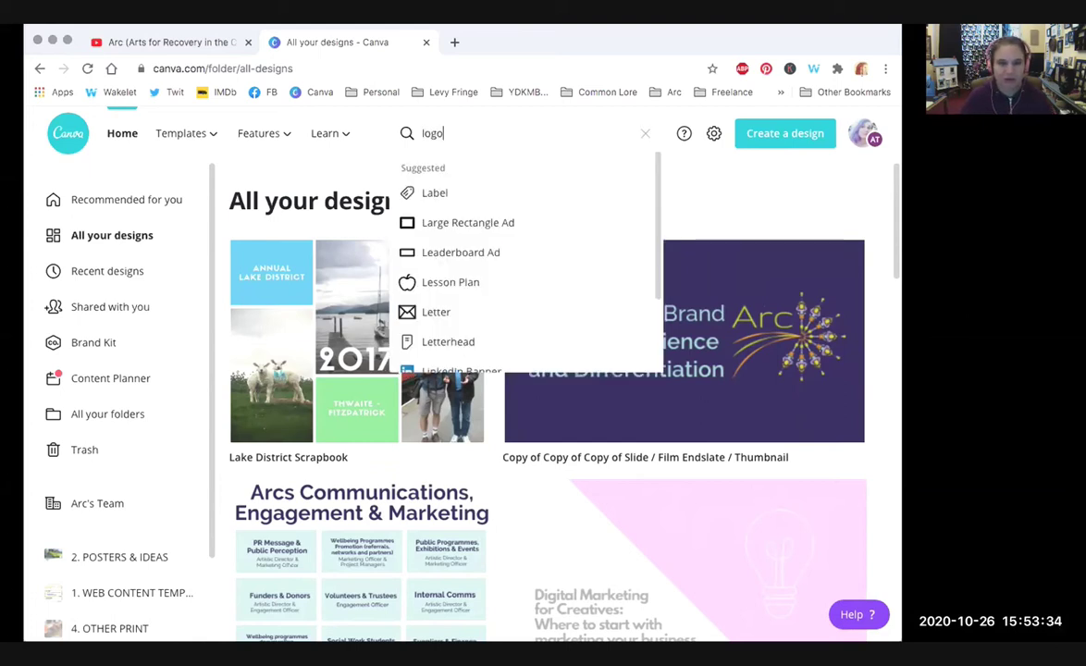
left_click_drag(653, 182, 652, 294)
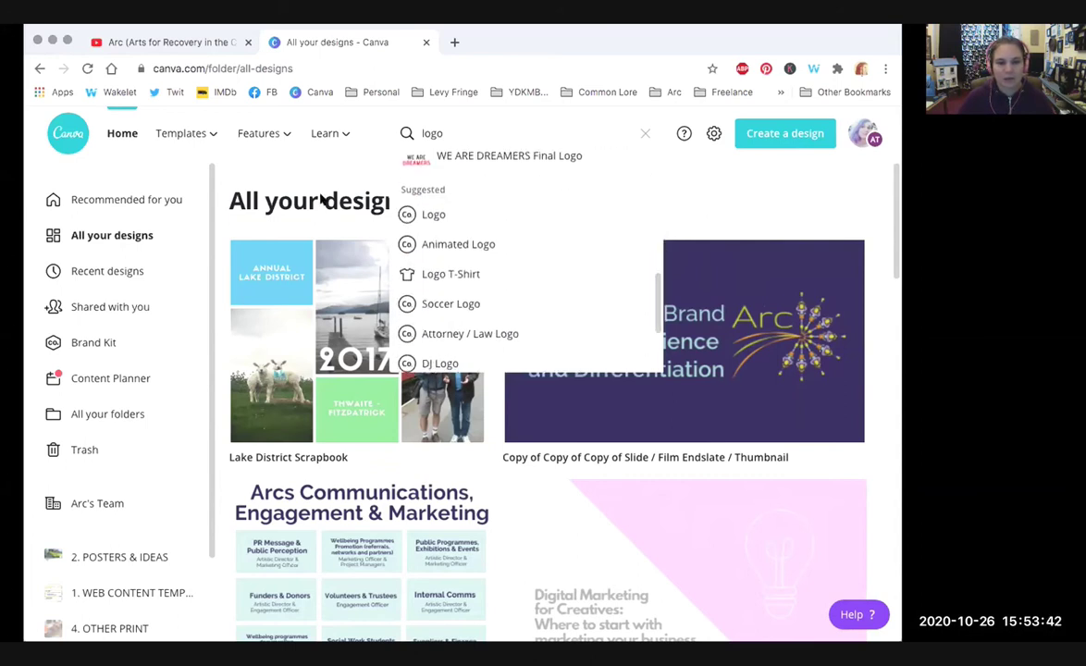
left_click(458, 213)
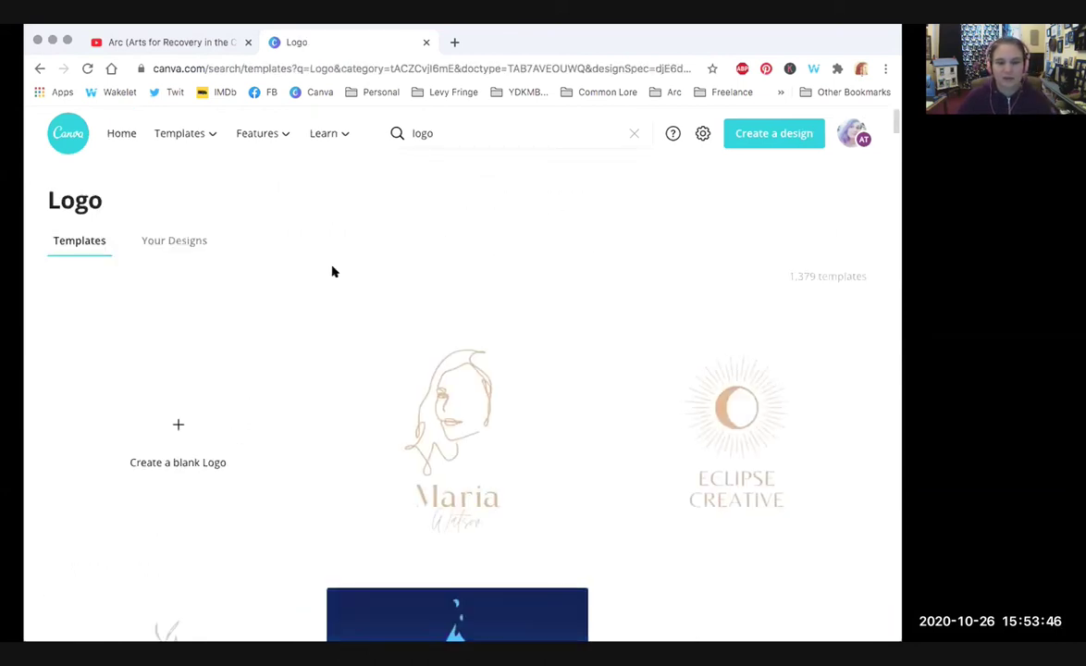
Step: Scroll the Logo templates page and create a blank Logo design in a new tab
left_click_drag(888, 118, 895, 264)
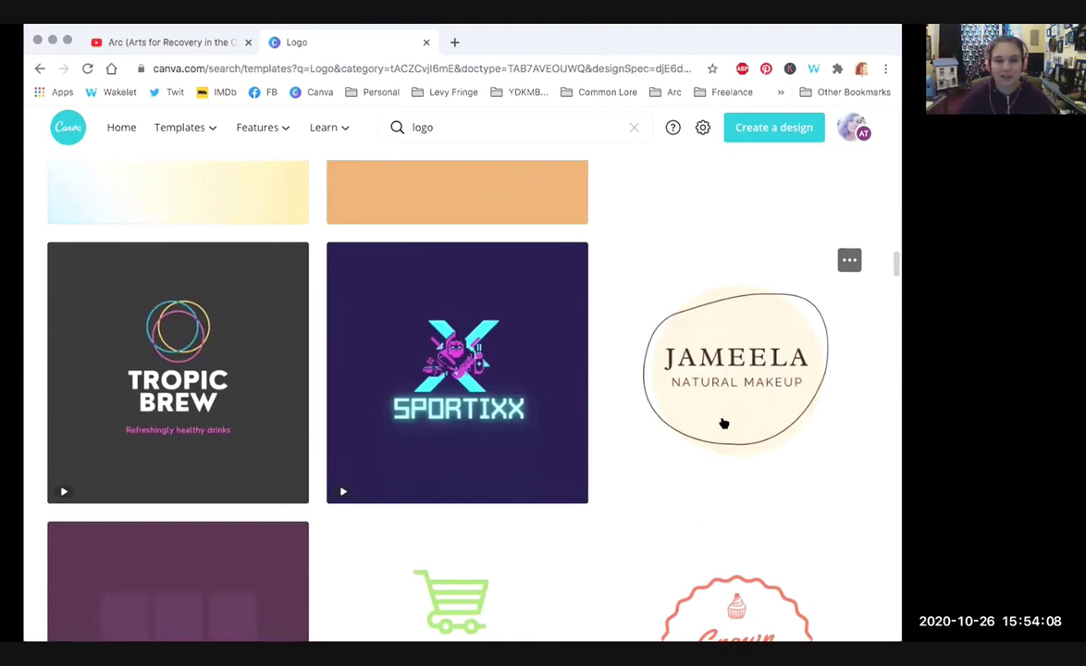
left_click_drag(894, 262, 895, 280)
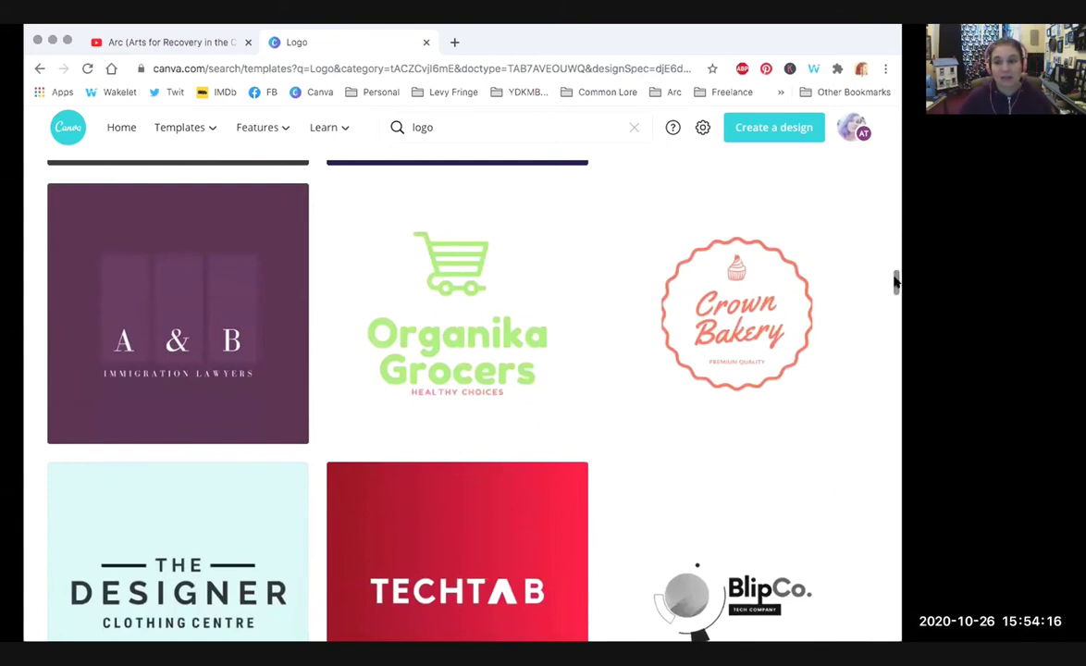
left_click_drag(895, 282, 896, 116)
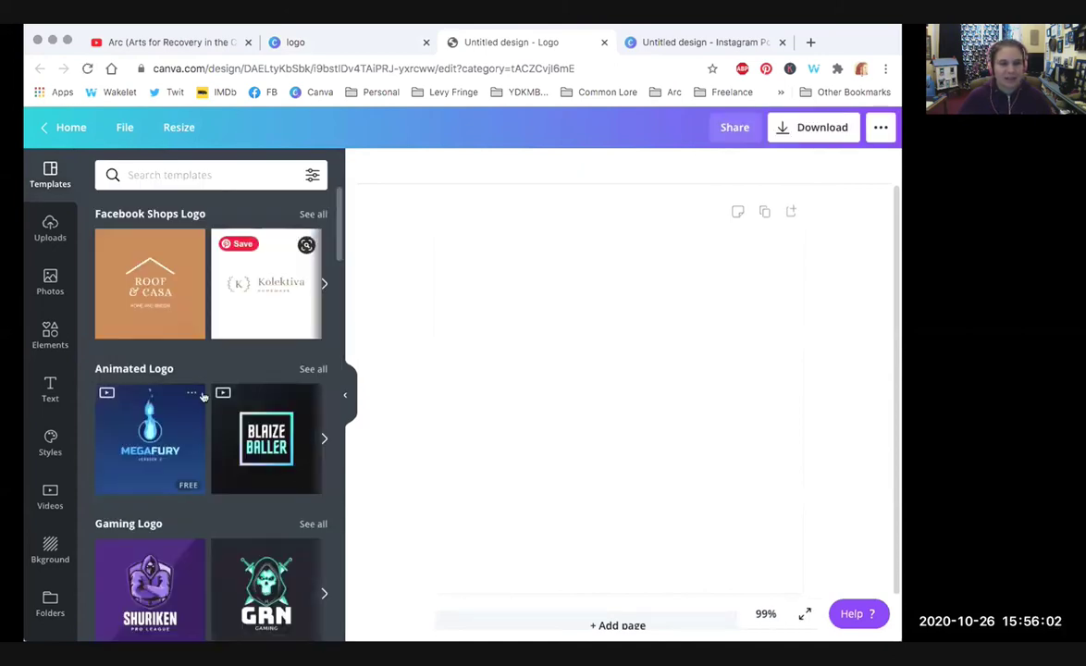
Step: Scroll the logo editor's Templates panel, then go back to the Logo search page
left_click_drag(330, 204, 336, 584)
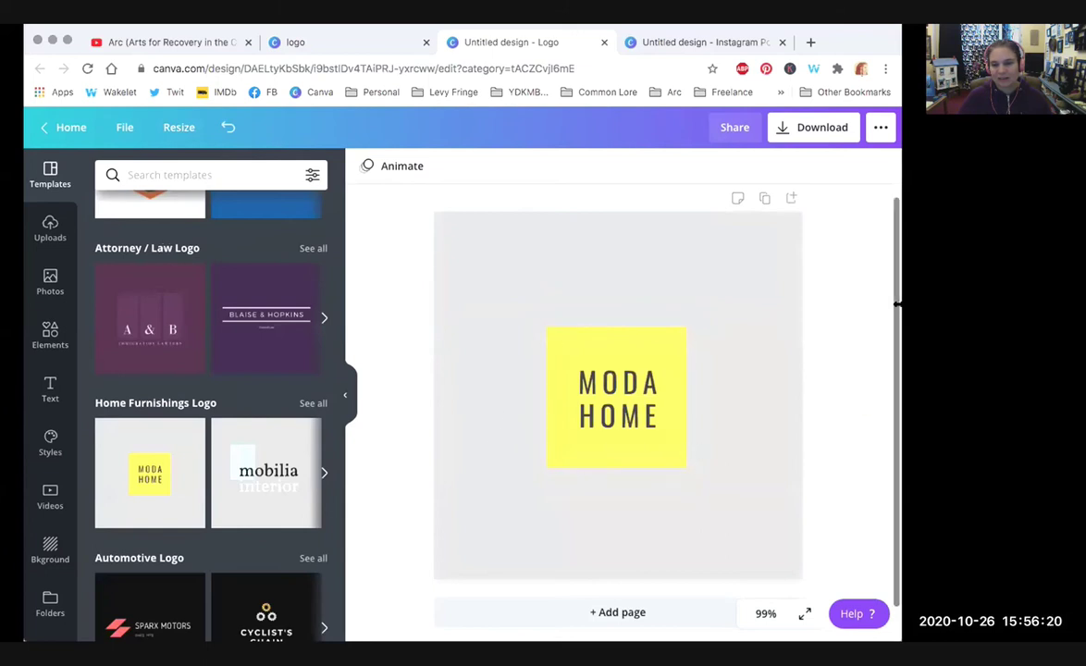
scroll(895, 319, "down", 1)
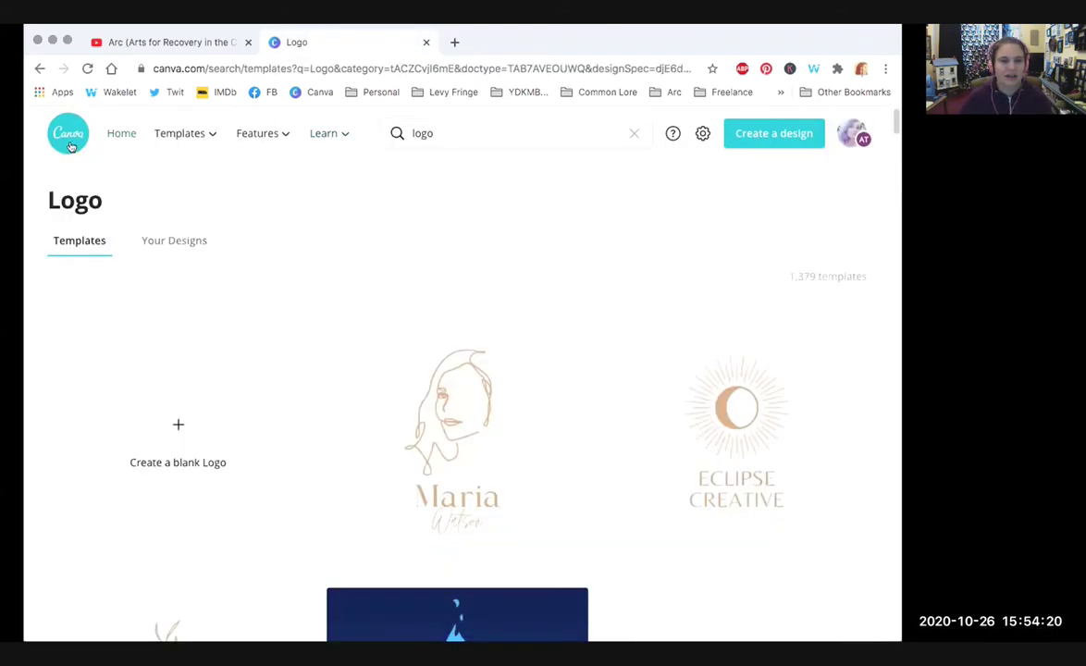
left_click(39, 68)
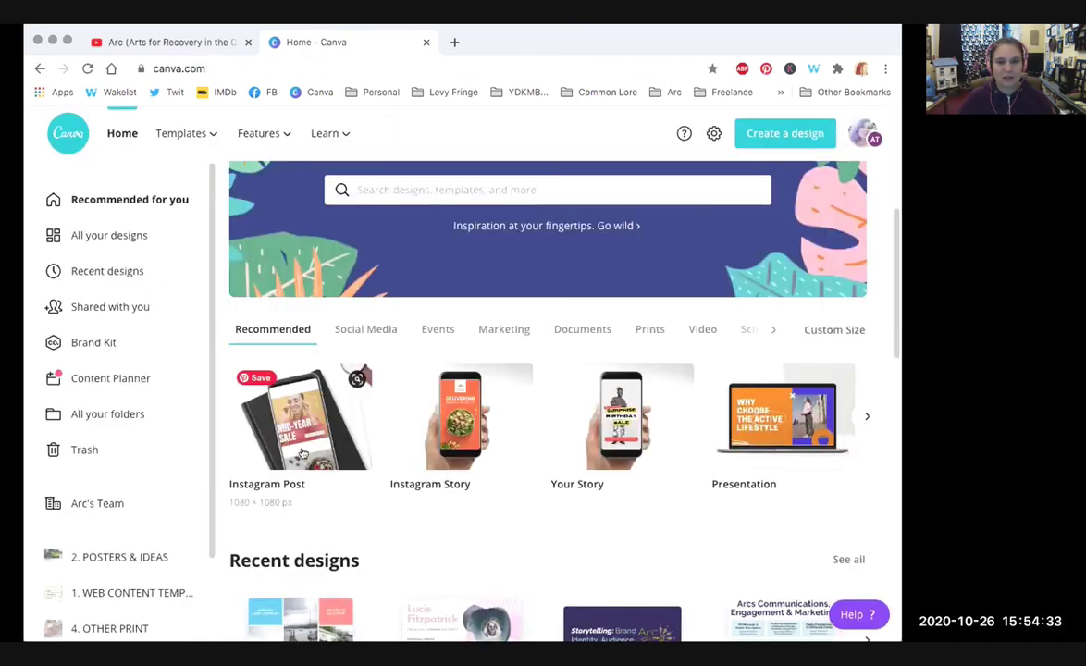
Step: Start a blank Instagram Post design from the homepage's Instagram Post thumbnail
left_click(297, 435)
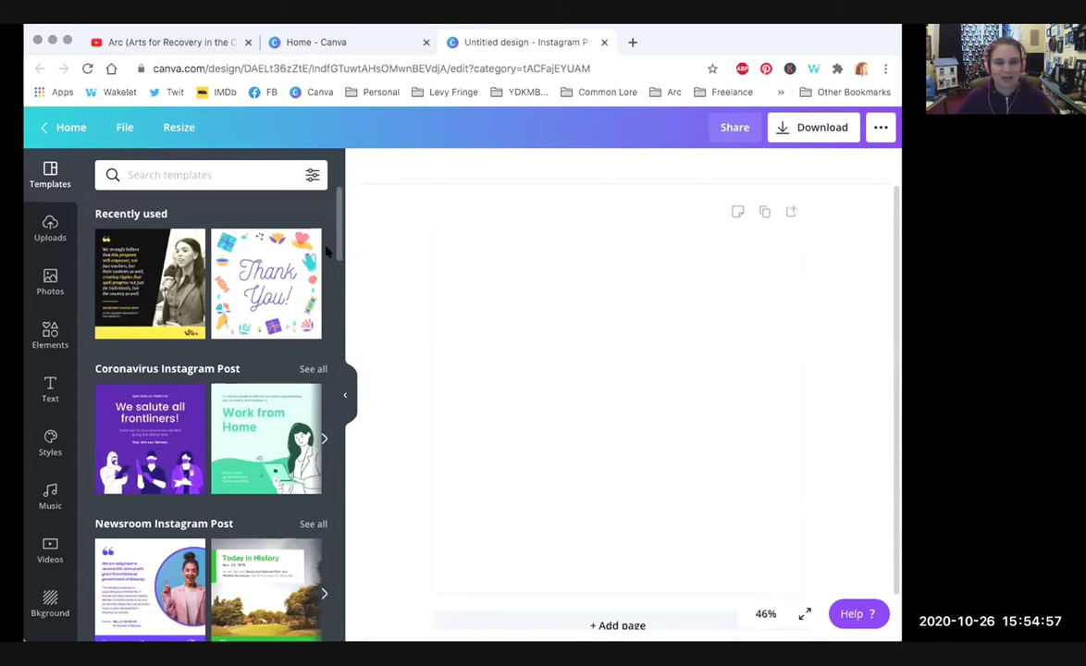
scroll(339, 231, "down", 1)
scroll(339, 230, "up", 1)
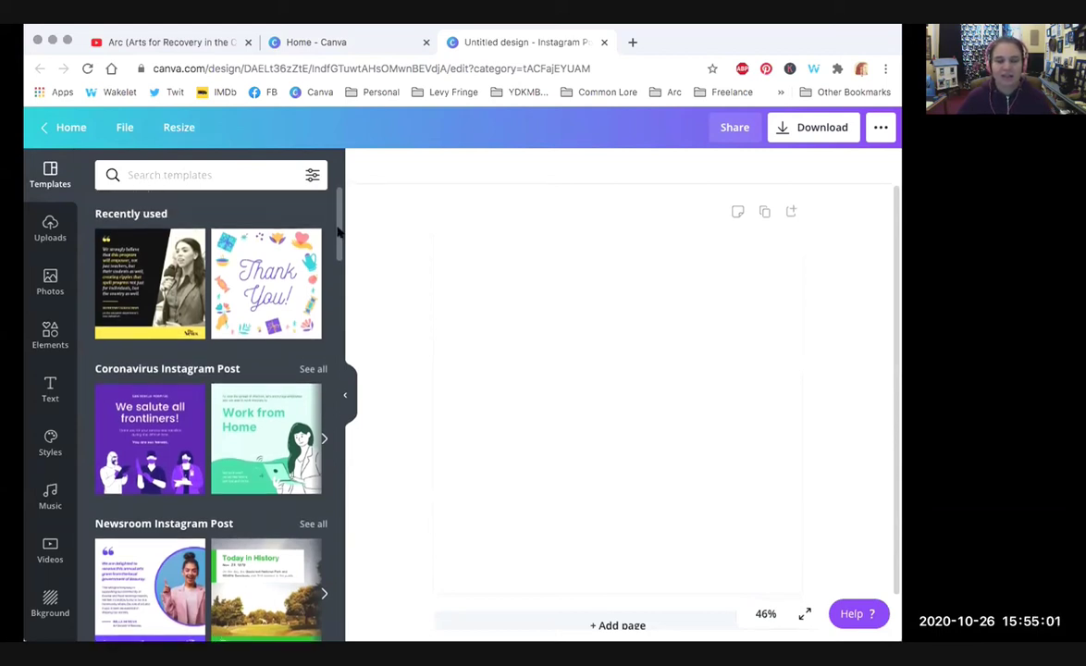
mouse_move(340, 227)
left_mouse_down()
mouse_move(341, 310)
mouse_move(342, 213)
left_mouse_up()
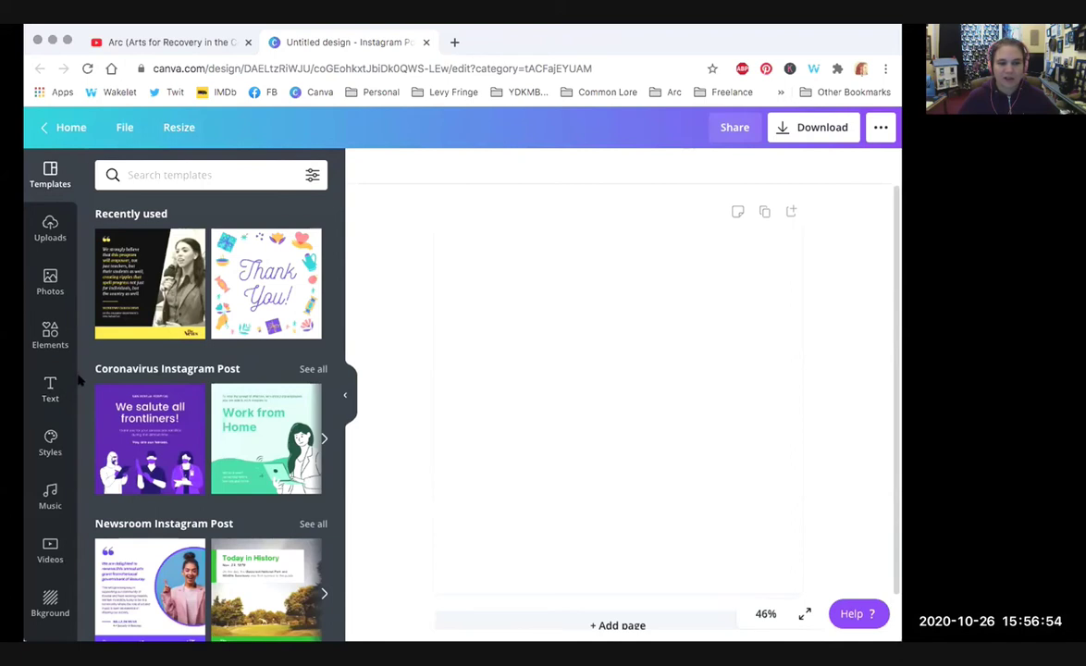
Step: Add the recently used purple circle to the post and enlarge it to about 310 px
left_click(52, 337)
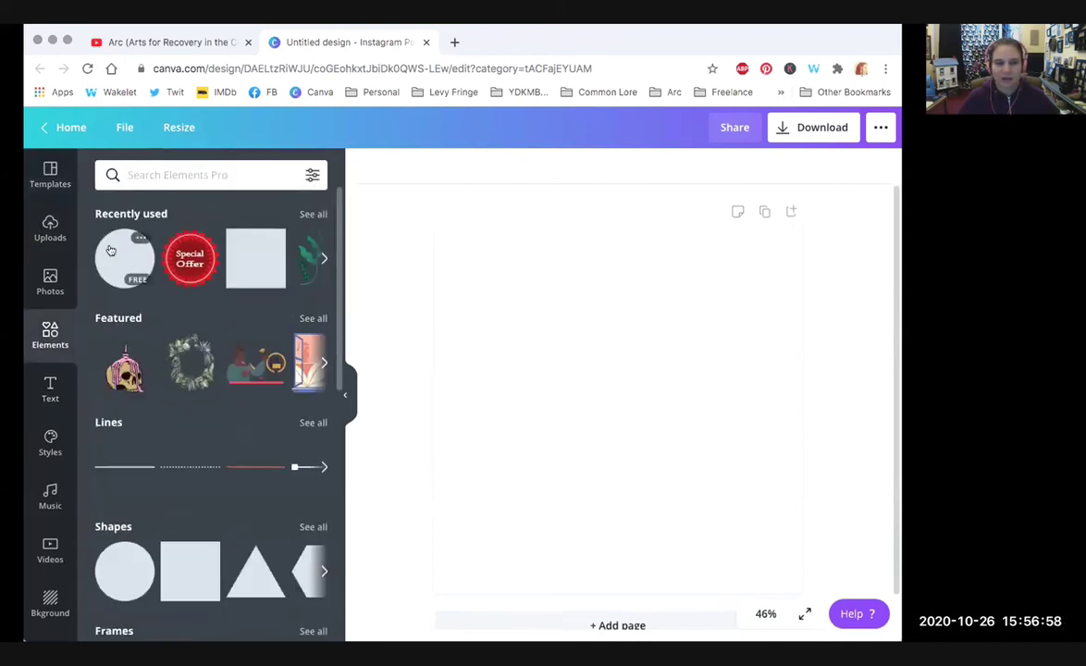
left_click(106, 254)
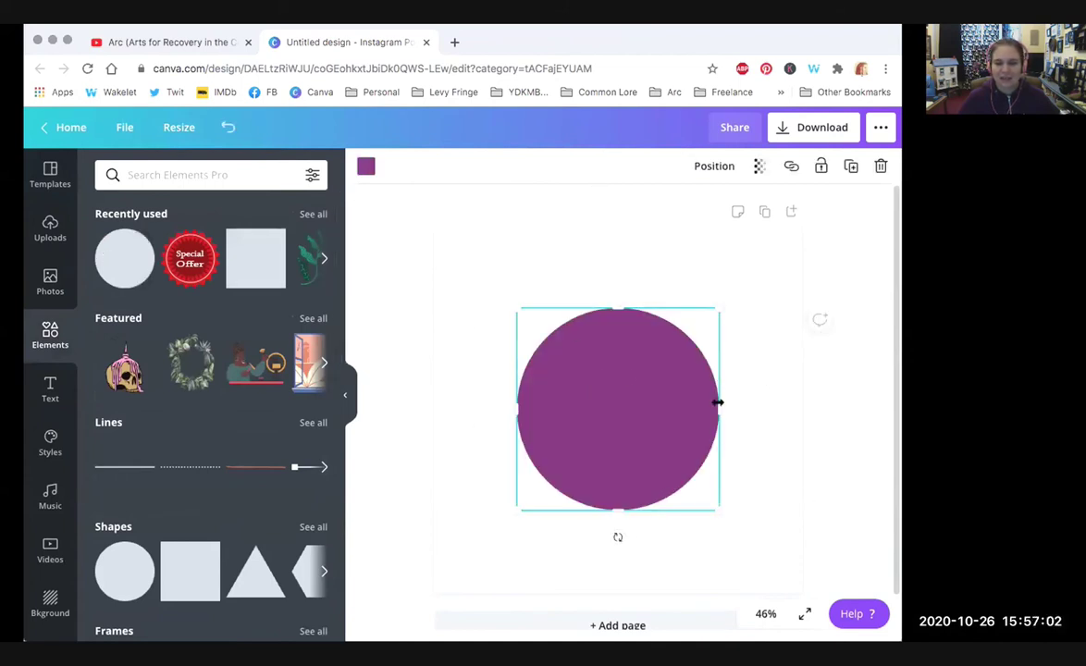
left_click_drag(618, 411, 572, 364)
left_click_drag(665, 461, 746, 550)
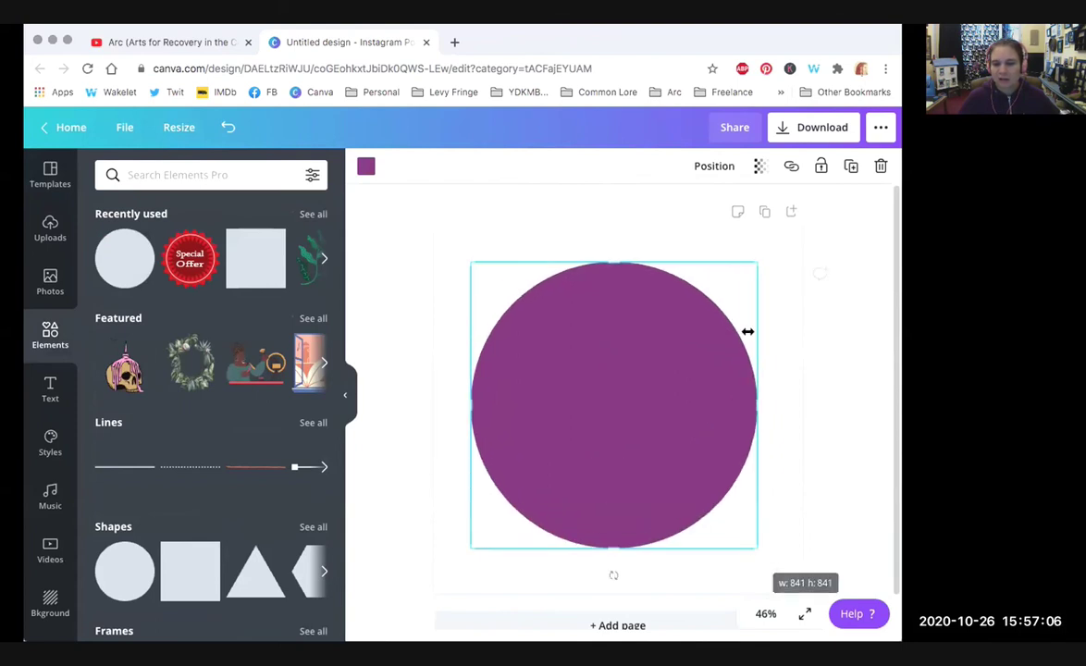
Step: Recolour the circle to the light teal Arc Brand swatch
left_click(757, 166)
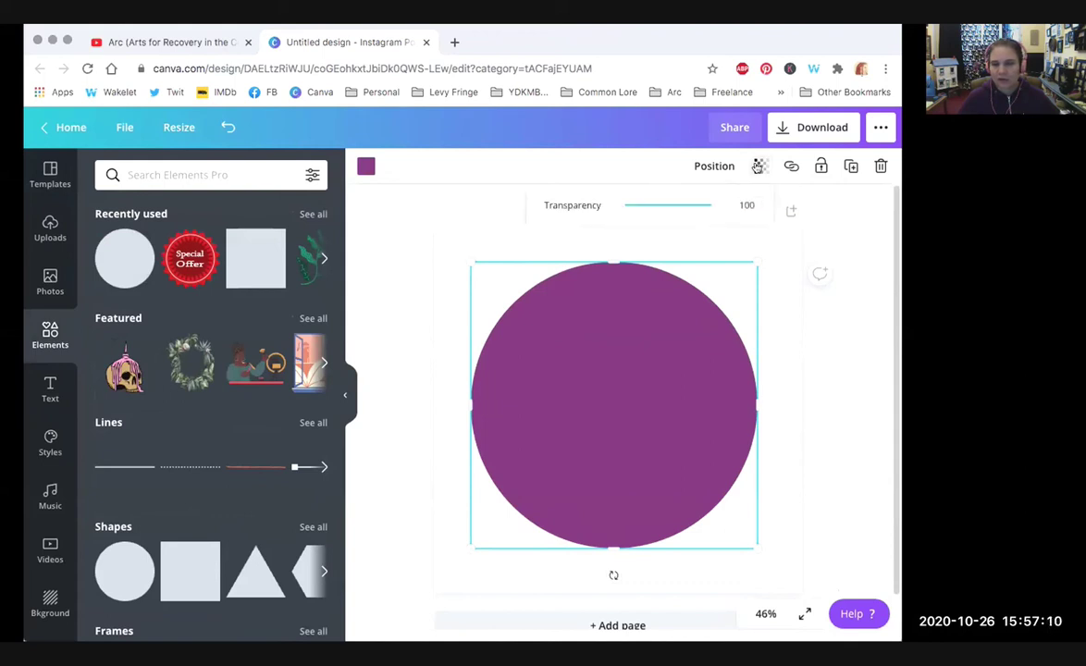
left_click(379, 204)
left_click(366, 165)
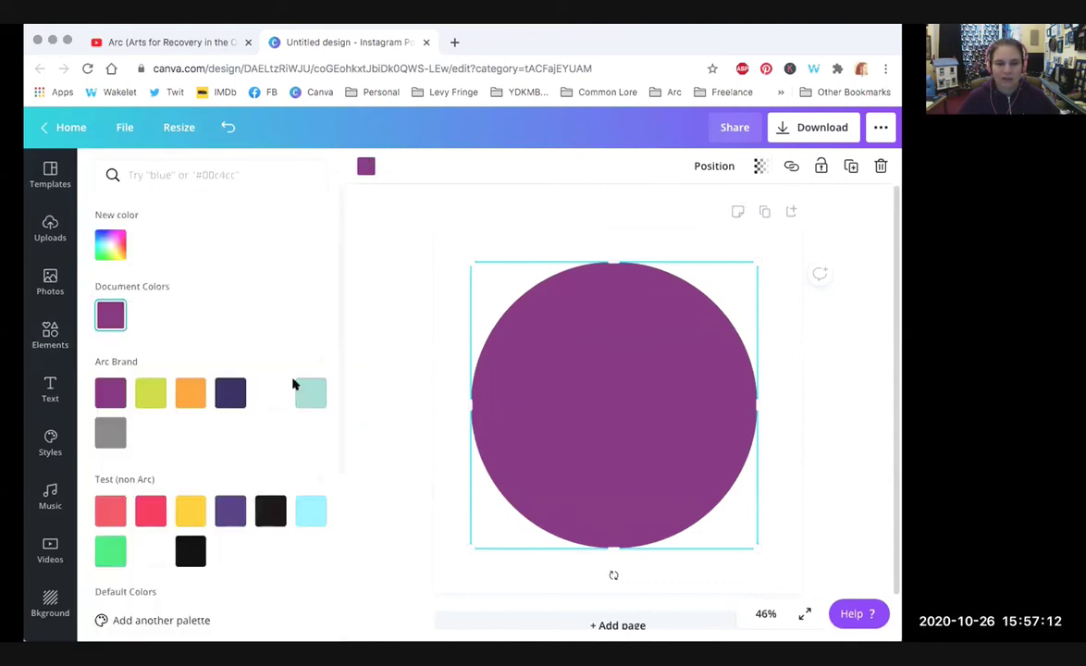
left_click(311, 393)
left_click(383, 275)
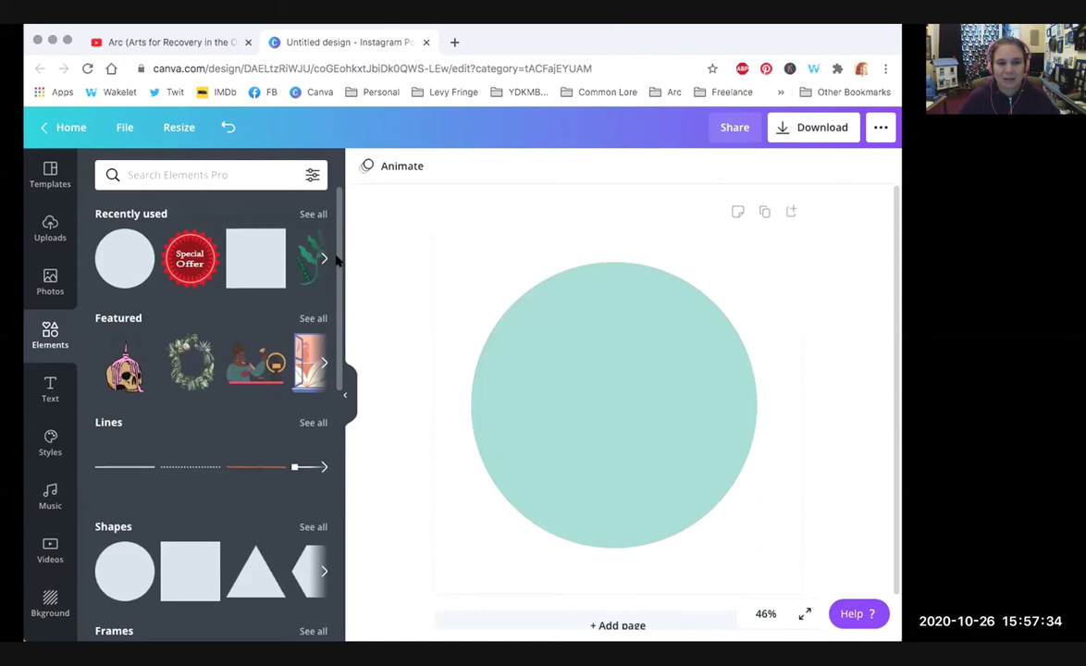
Step: Scroll the Elements panel to Gradients and add the pink squiggle gradient
scroll(337, 260, "down", 3)
scroll(339, 260, "up", 3)
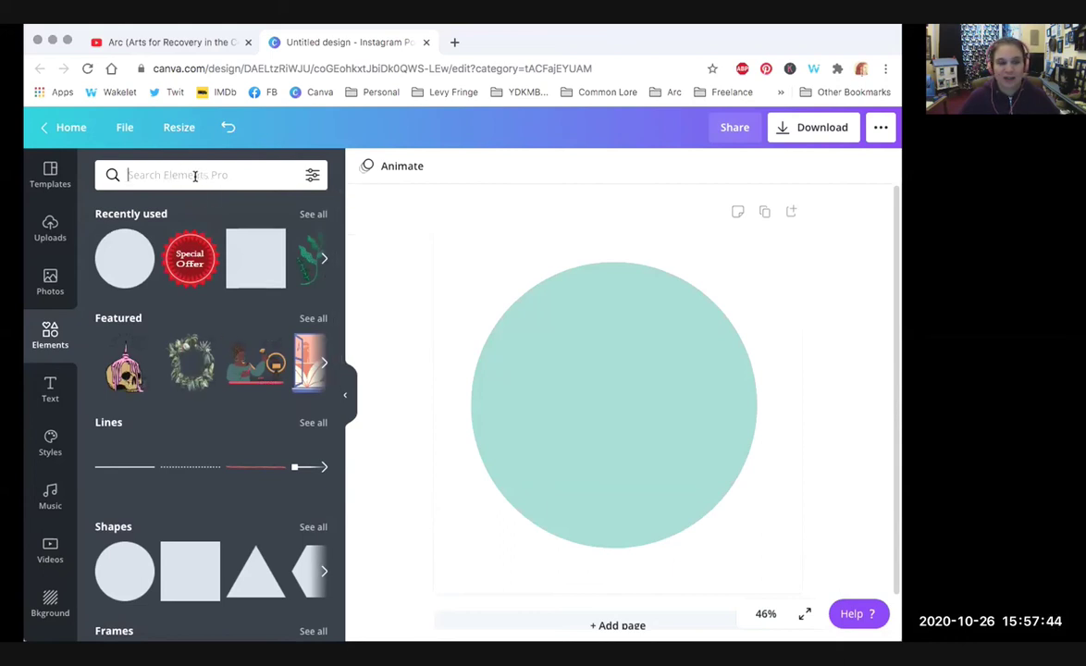
scroll(337, 233, "down", 1)
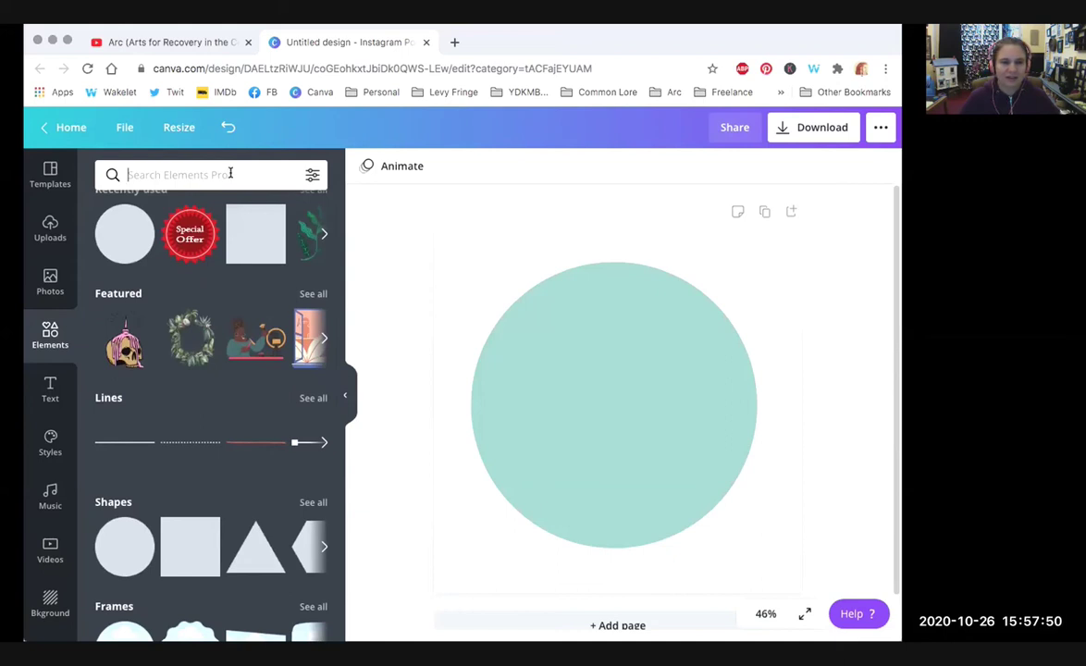
scroll(338, 242, "down", 1)
left_click_drag(338, 242, 341, 382)
scroll(340, 382, "down", 3)
scroll(340, 365, "down", 3)
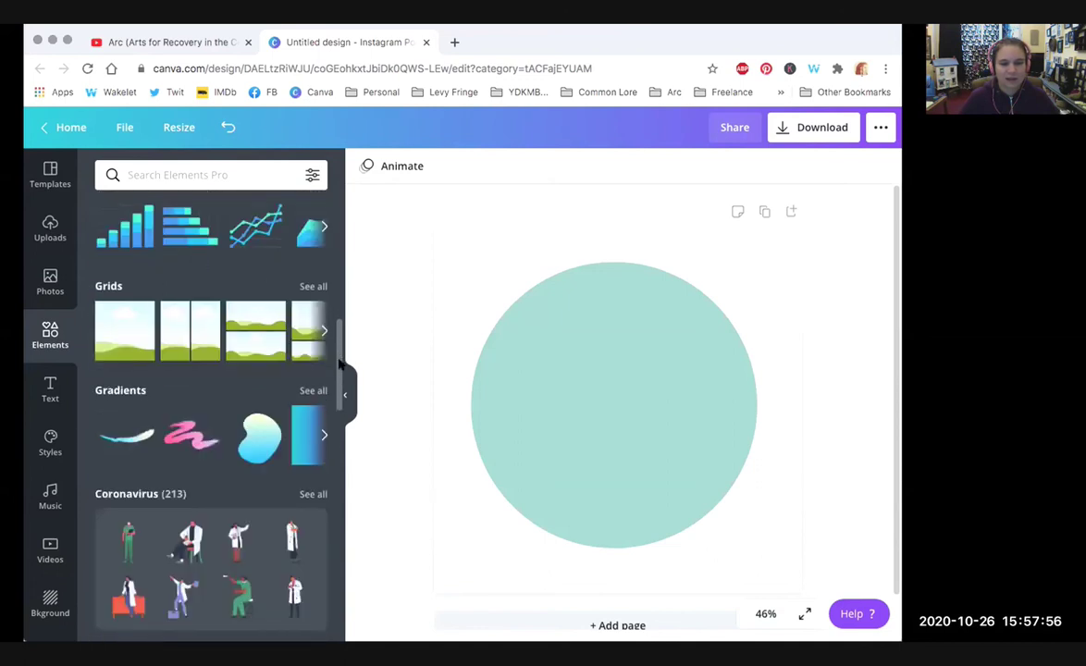
scroll(339, 365, "down", 3)
scroll(351, 400, "down", 2)
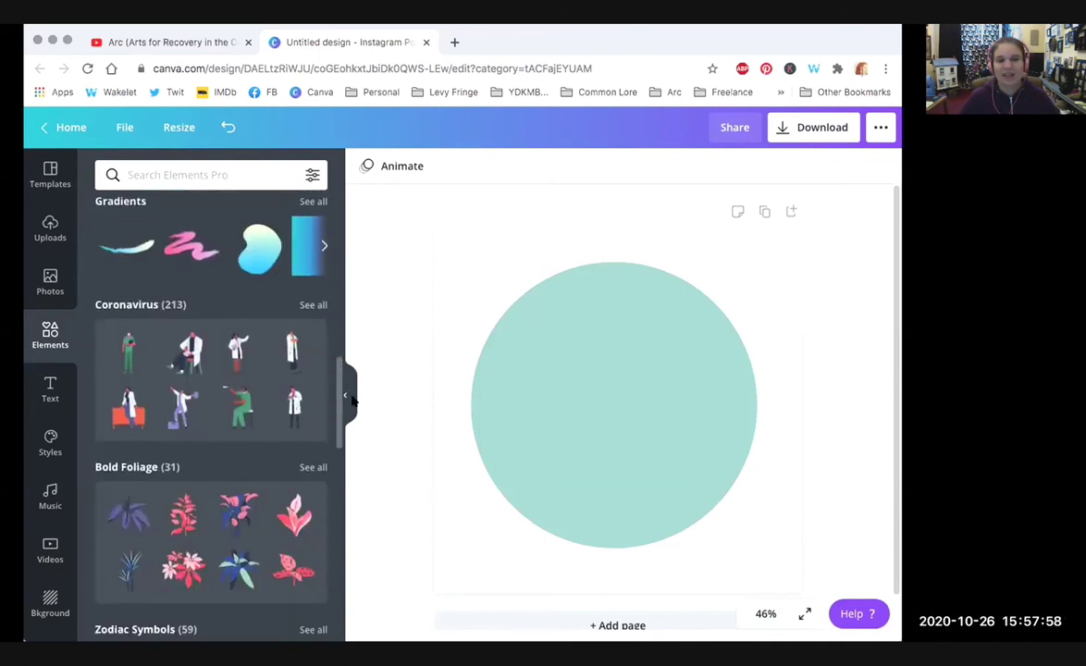
left_click(188, 246)
Step: Enlarge the pink squiggle over the circle's top and centre both on the page
mouse_move(714, 469)
left_mouse_down()
mouse_move(796, 527)
mouse_move(818, 529)
left_mouse_up()
mouse_move(717, 467)
left_mouse_down()
mouse_move(609, 354)
mouse_move(604, 324)
mouse_move(594, 337)
left_mouse_up()
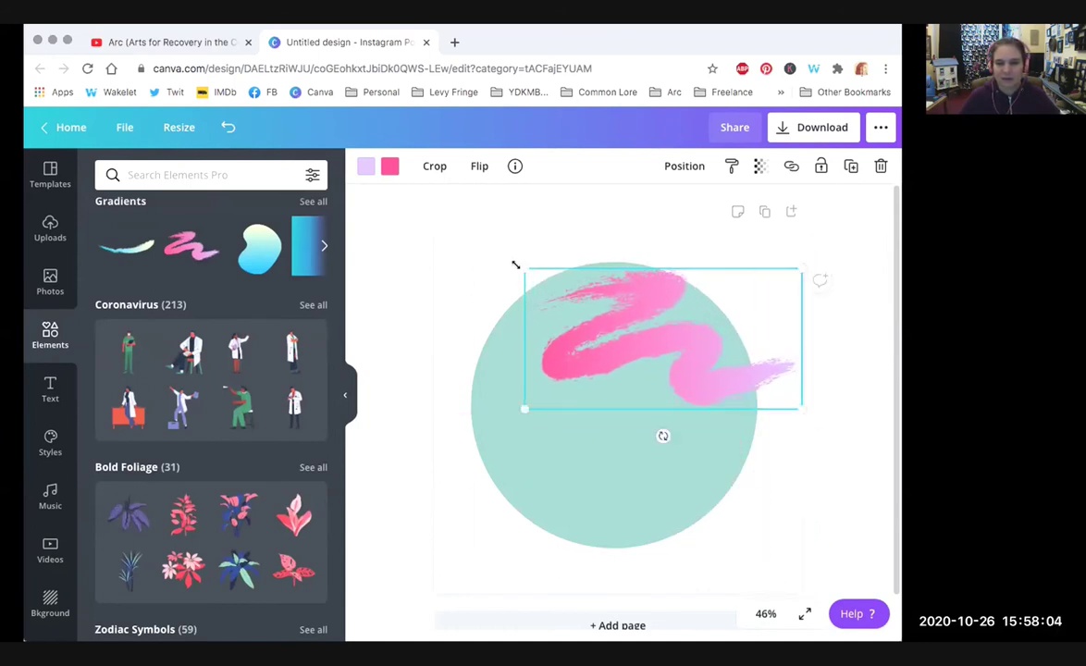
left_click_drag(471, 233, 470, 242)
left_click_drag(688, 368, 703, 390)
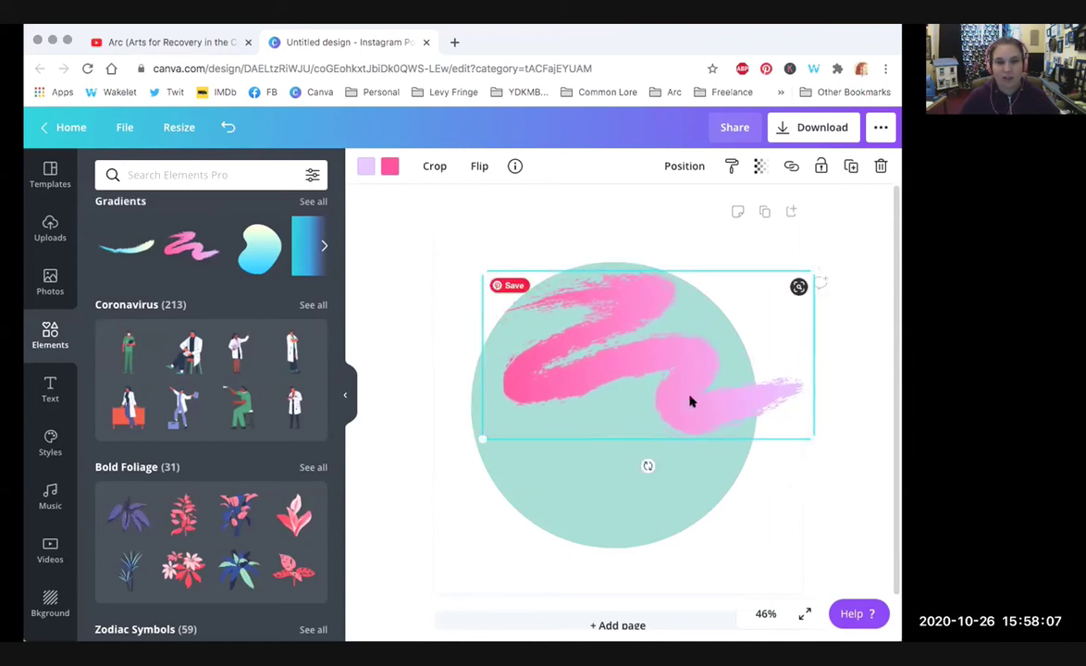
left_click(852, 300)
left_click_drag(853, 300, 616, 457)
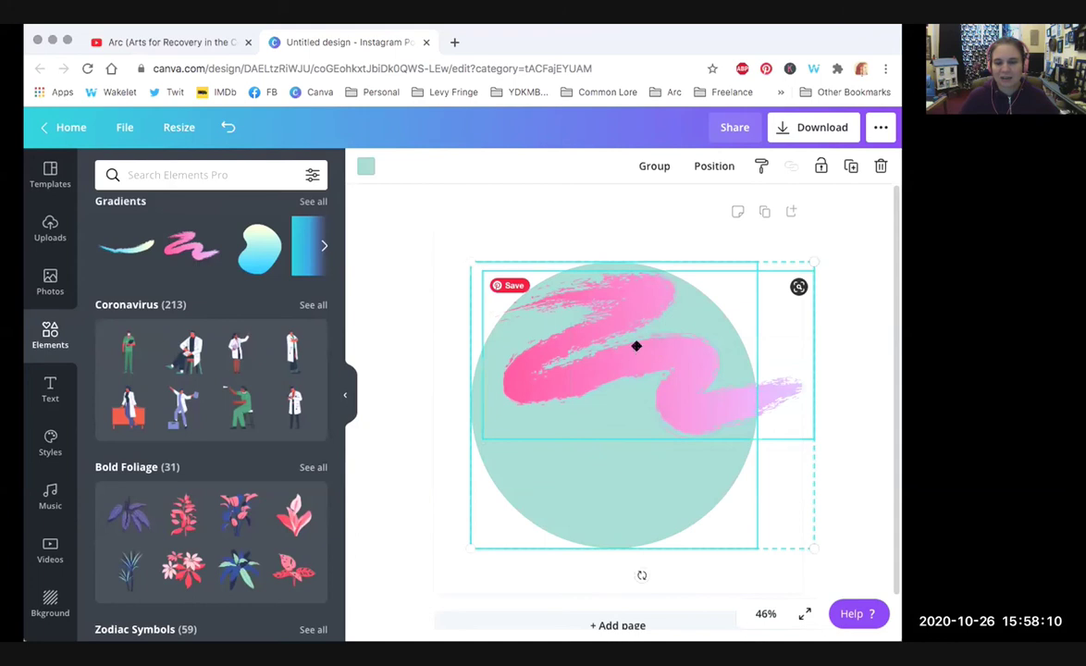
left_click_drag(636, 346, 629, 346)
left_click(851, 357)
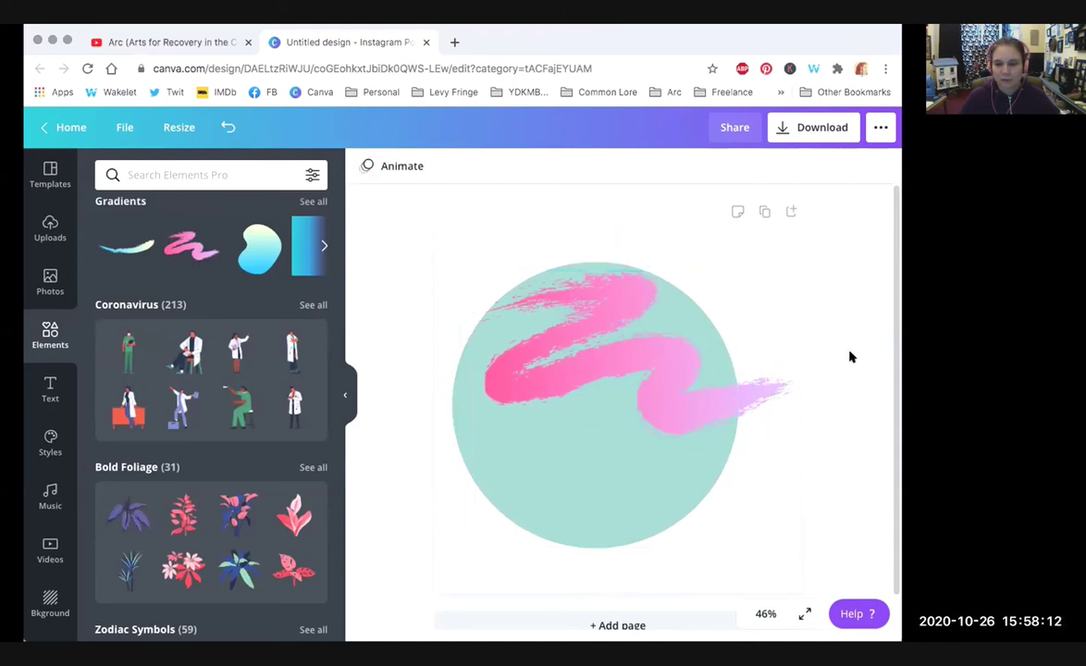
Step: Stretch the squiggle across the circle's width to about 1,116 × 566, resizing both together
mouse_move(692, 406)
left_mouse_down()
mouse_move(739, 370)
mouse_move(735, 382)
left_mouse_up()
left_click_drag(454, 224, 459, 226)
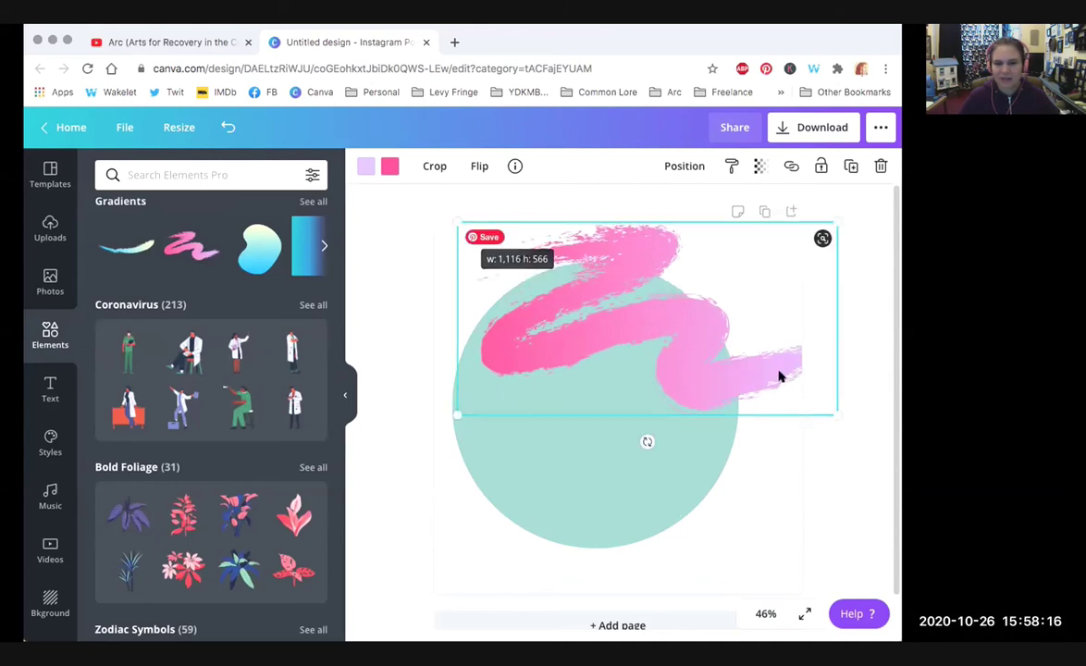
left_click_drag(691, 359, 671, 366)
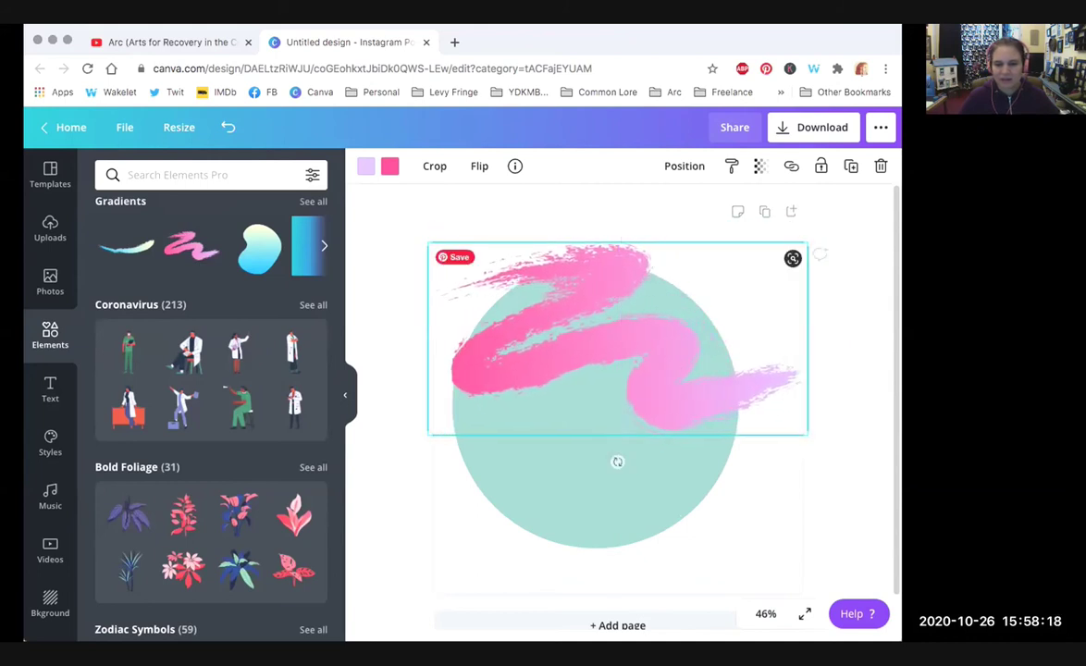
left_click_drag(855, 302, 630, 471)
mouse_move(806, 238)
left_mouse_down()
mouse_move(790, 256)
mouse_move(797, 238)
mouse_move(800, 246)
left_mouse_up()
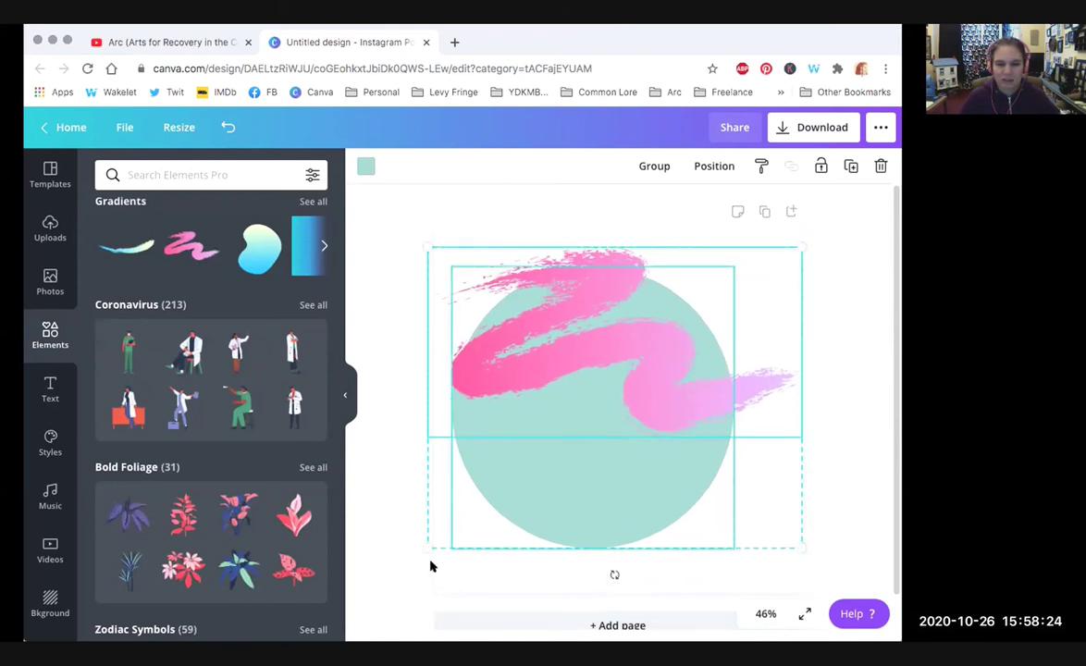
left_click(865, 441)
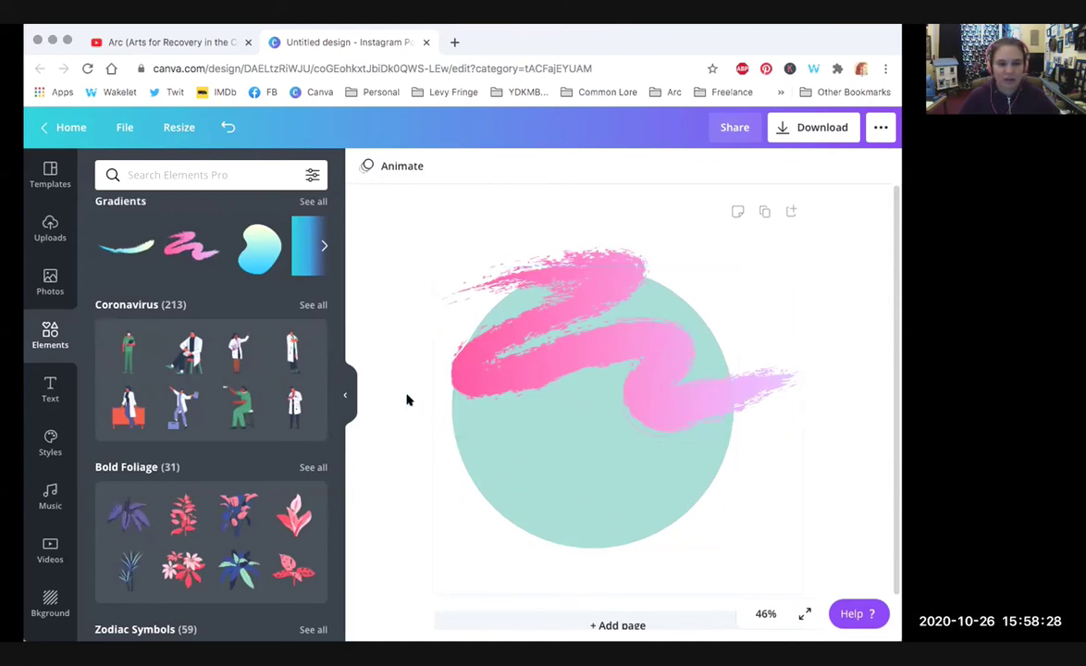
left_click(50, 388)
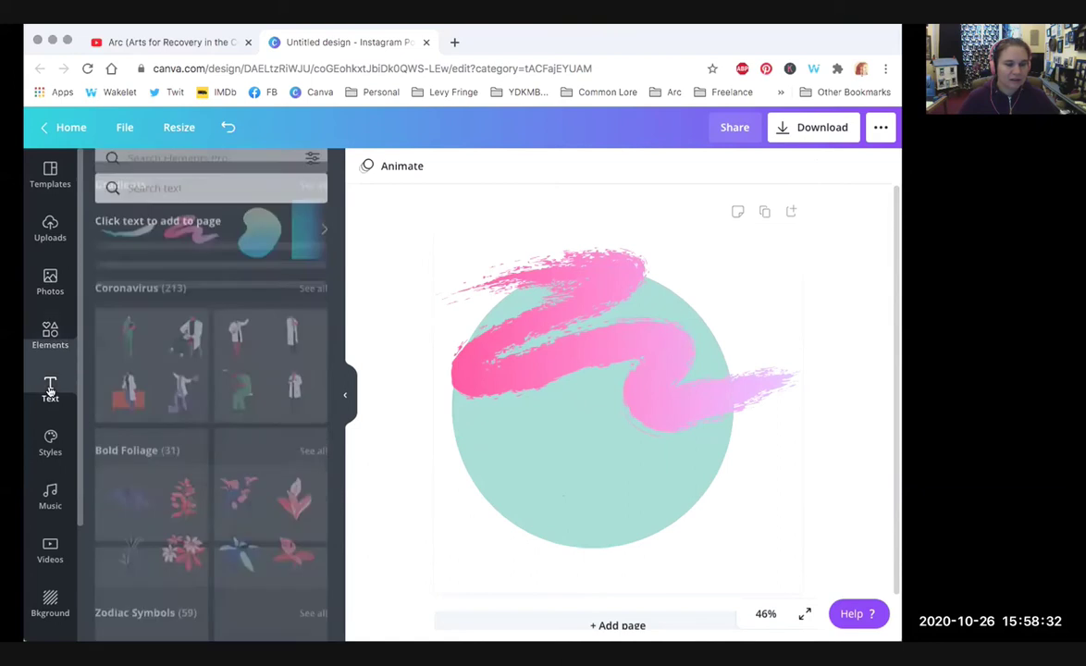
Step: Add a heading onto the lower circle, colour it white and enlarge it
left_click(190, 246)
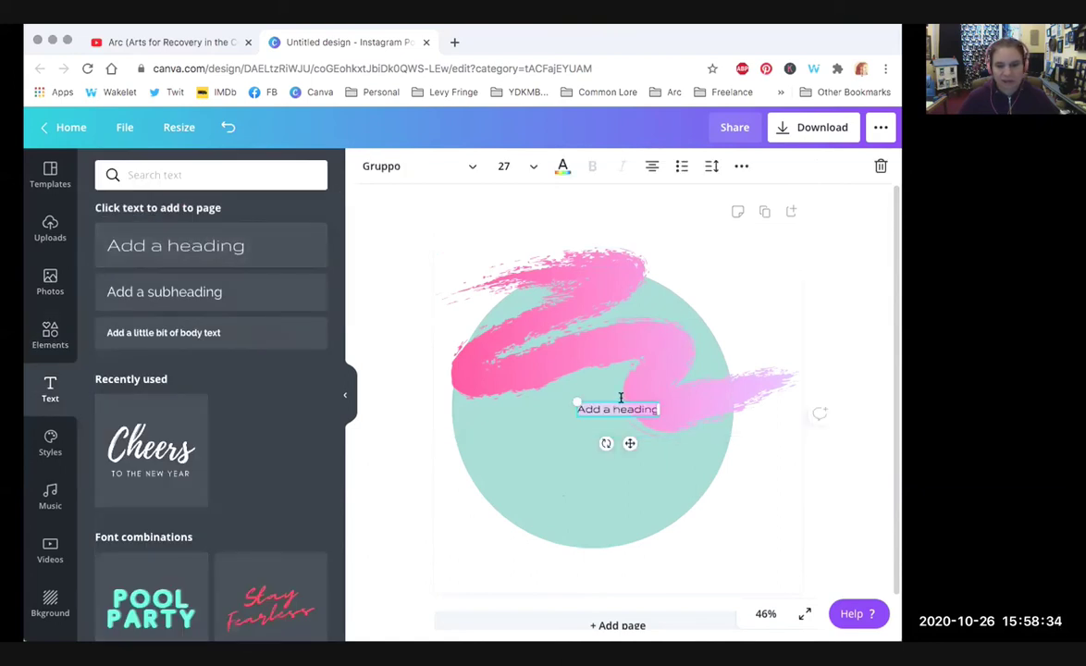
left_click_drag(589, 420, 534, 434)
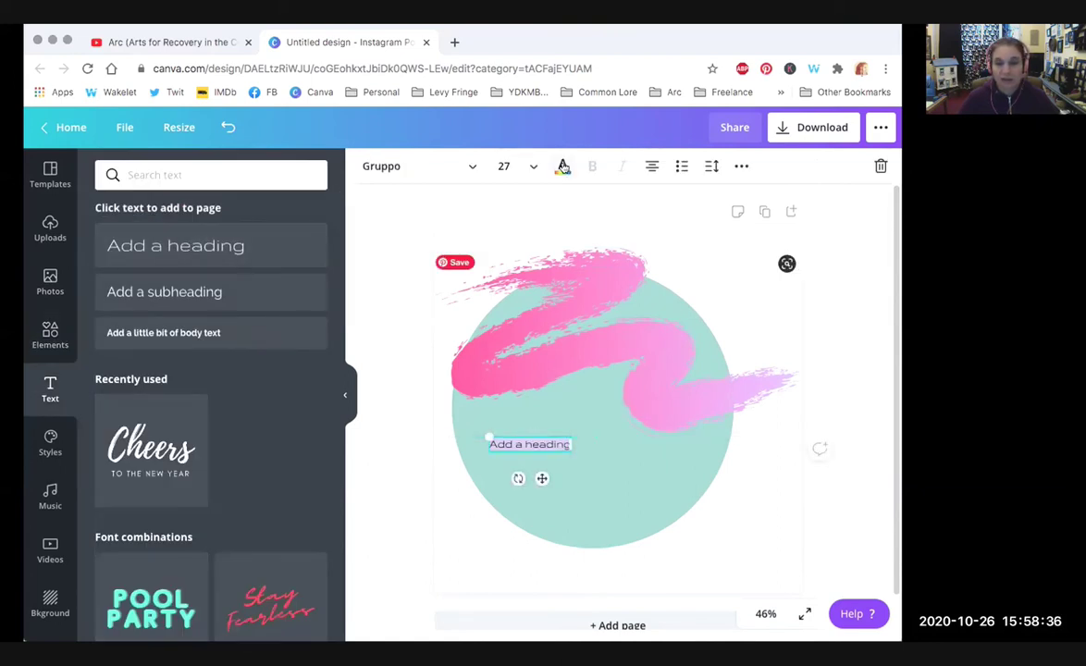
left_click(562, 165)
left_click(270, 393)
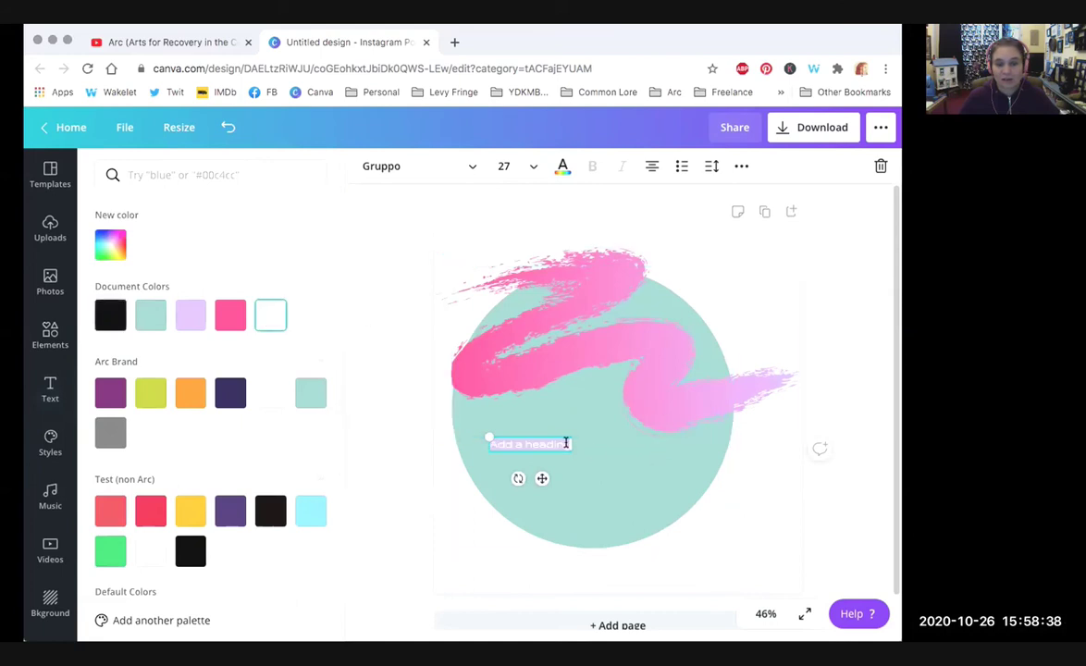
left_click_drag(566, 446, 696, 517)
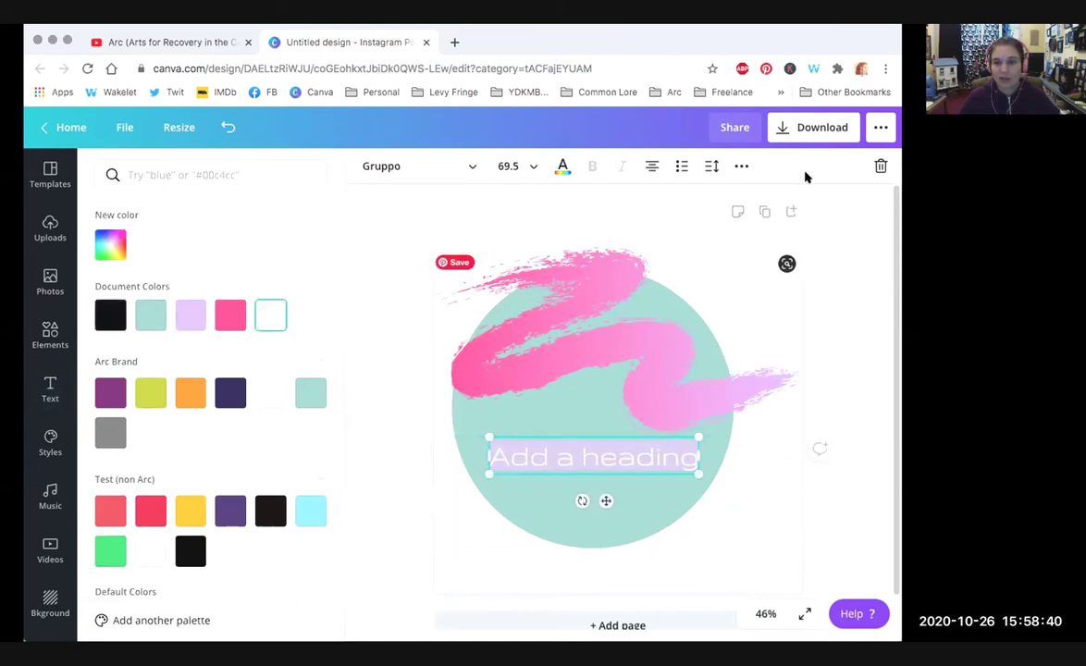
Step: Replace the placeholder with the artist's name on one line and 'Paintings' below
left_click(632, 454)
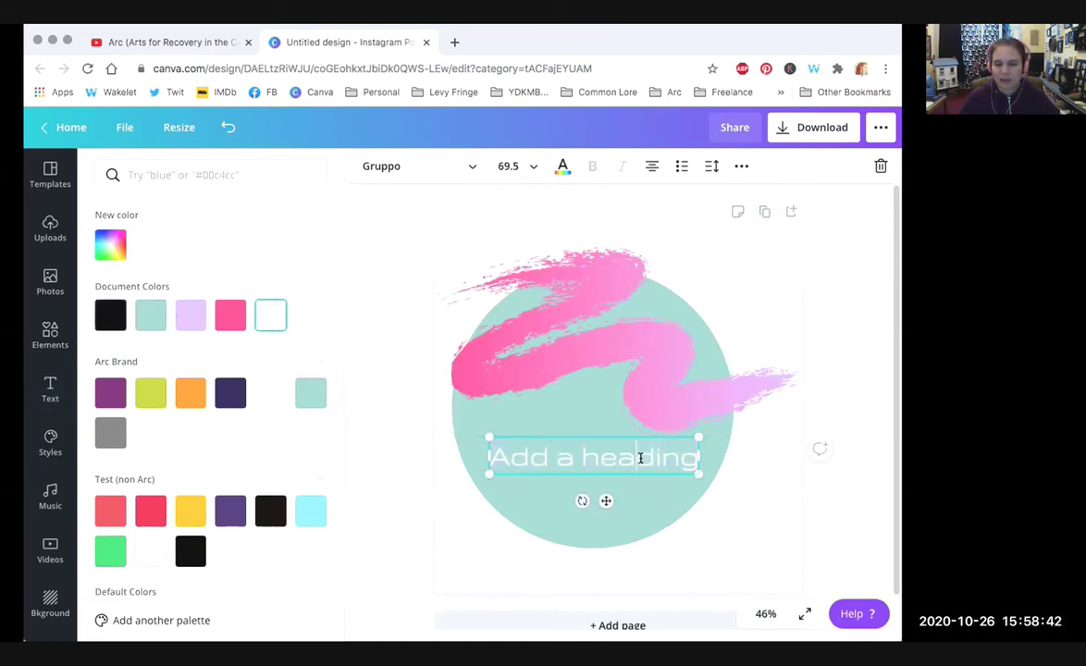
left_click_drag(677, 458, 492, 459)
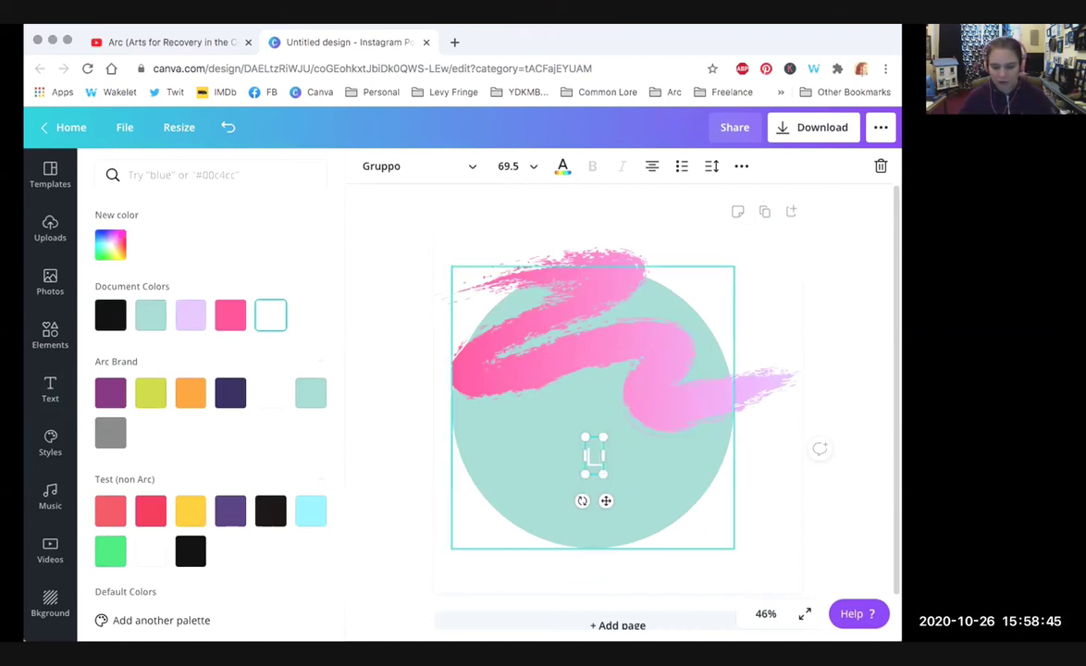
key("Return")
type("Paintings")
Step: Tighten the heading's line height to 0.5 and keep it on the page's centre line
left_click(711, 166)
left_click_drag(795, 241, 737, 232)
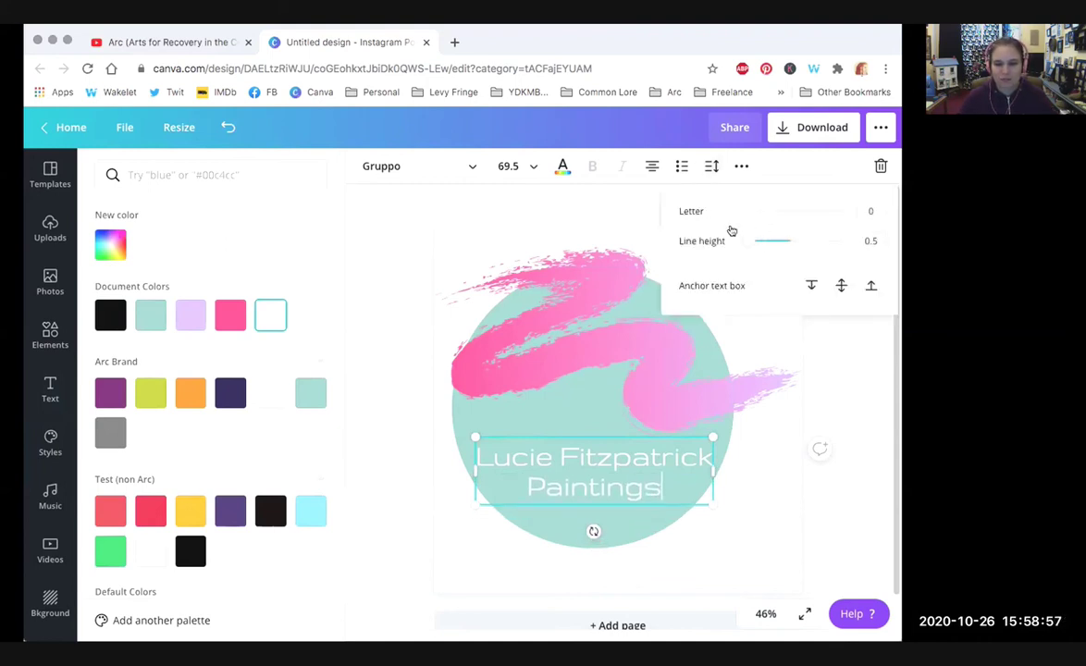
left_click(545, 436)
mouse_move(545, 436)
left_mouse_down()
mouse_move(538, 419)
mouse_move(546, 427)
left_mouse_up()
Step: Apply the Advetime script font to all of the title text
left_click(393, 166)
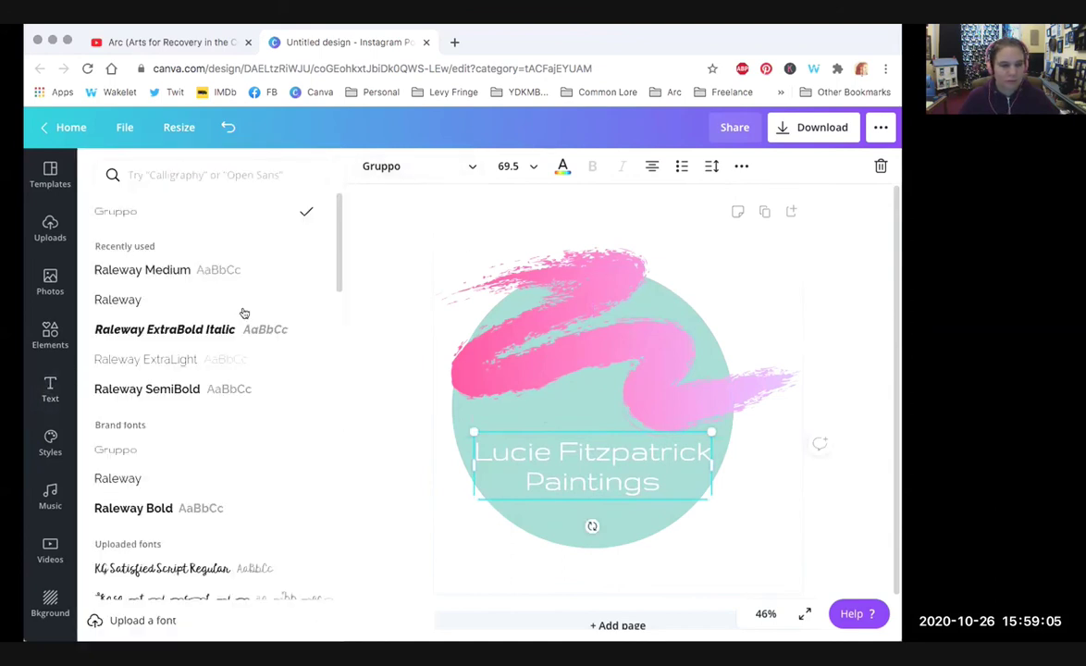
scroll(337, 285, "down", 3)
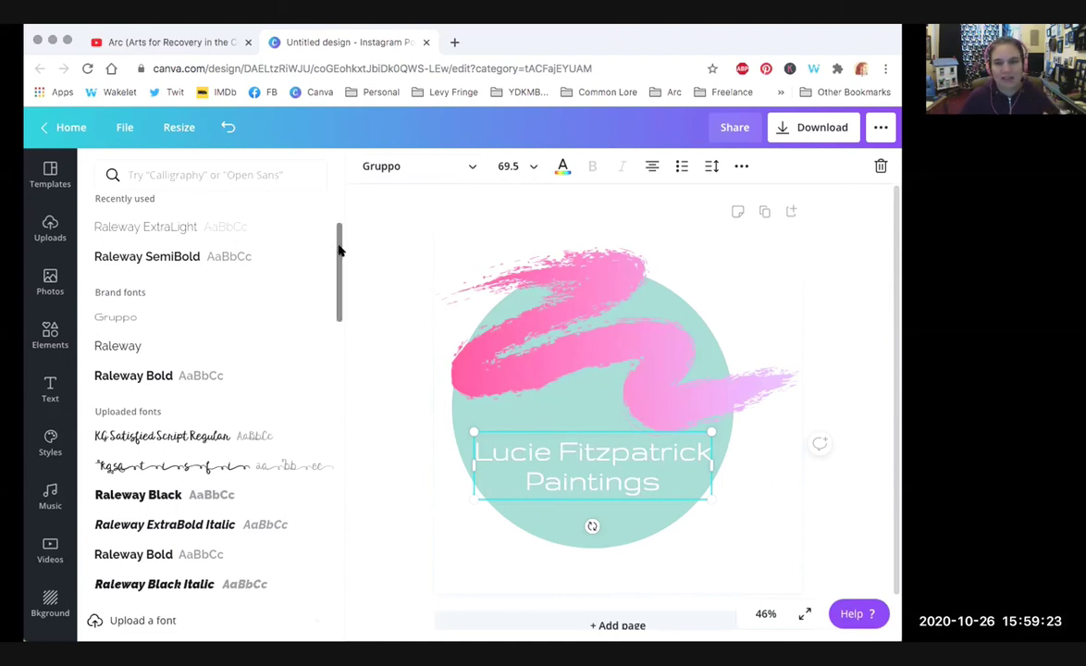
left_click_drag(339, 250, 337, 354)
scroll(198, 337, "down", 2)
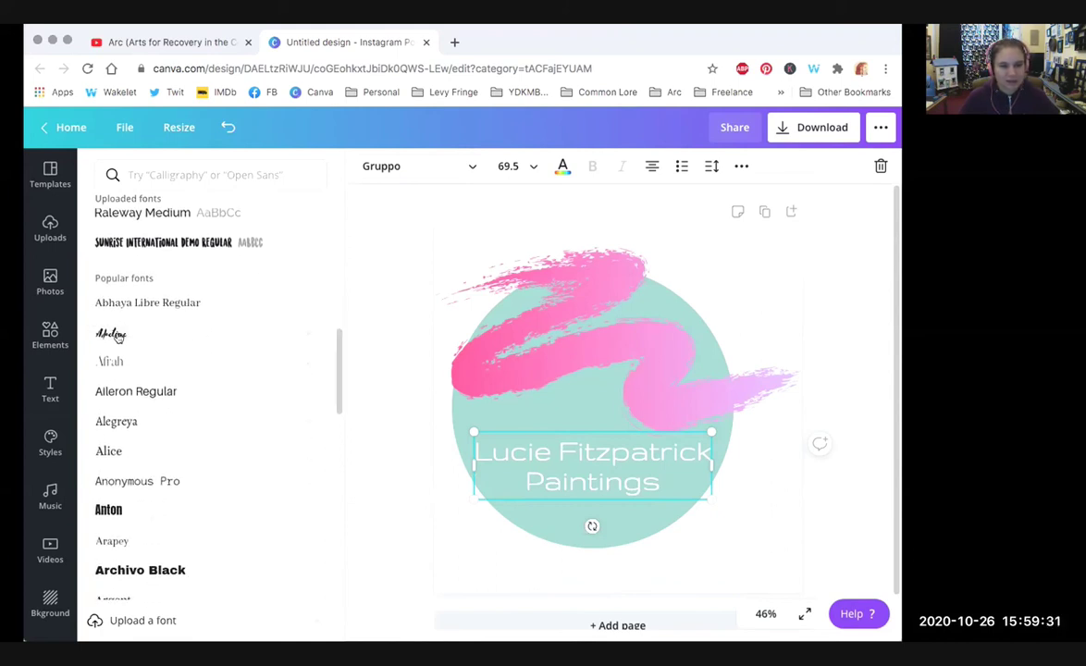
left_click(659, 450)
double_click(661, 451)
key("super+a")
left_click(157, 337)
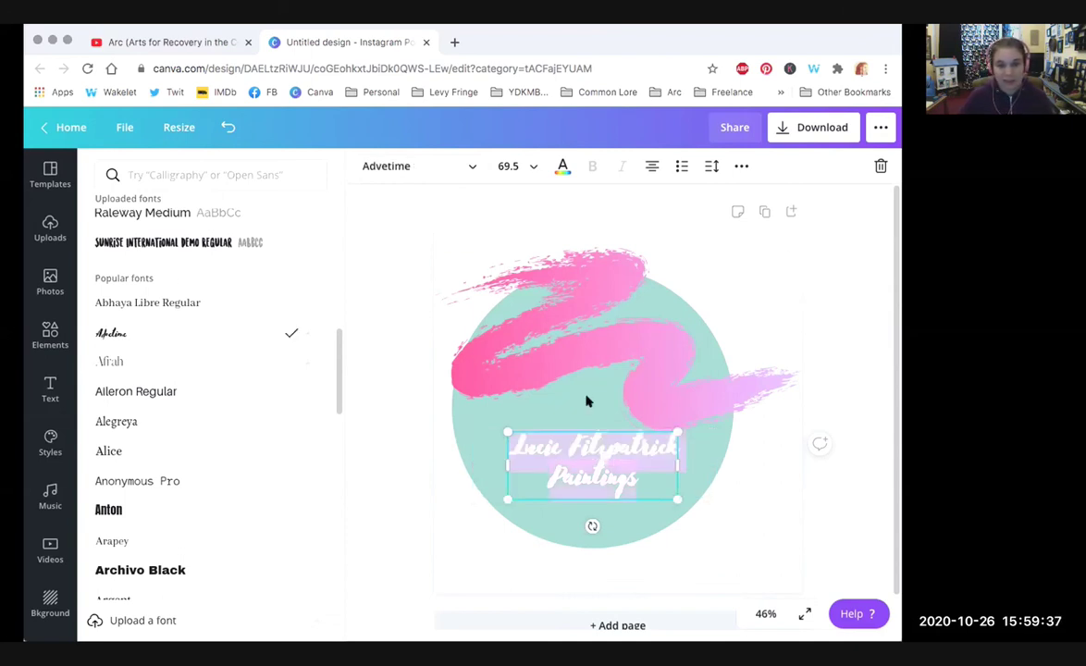
Step: Enlarge the title to size 96.9 and centre it horizontally on the circle
left_click_drag(707, 406, 743, 405)
left_click_drag(535, 402, 532, 415)
left_click(818, 417)
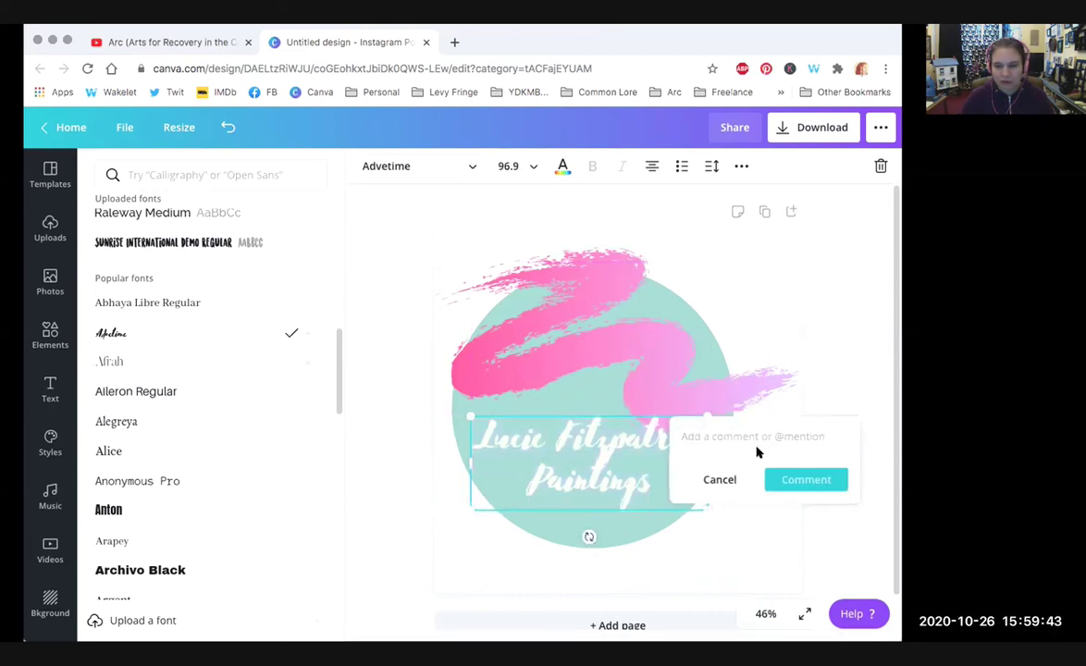
key("Escape")
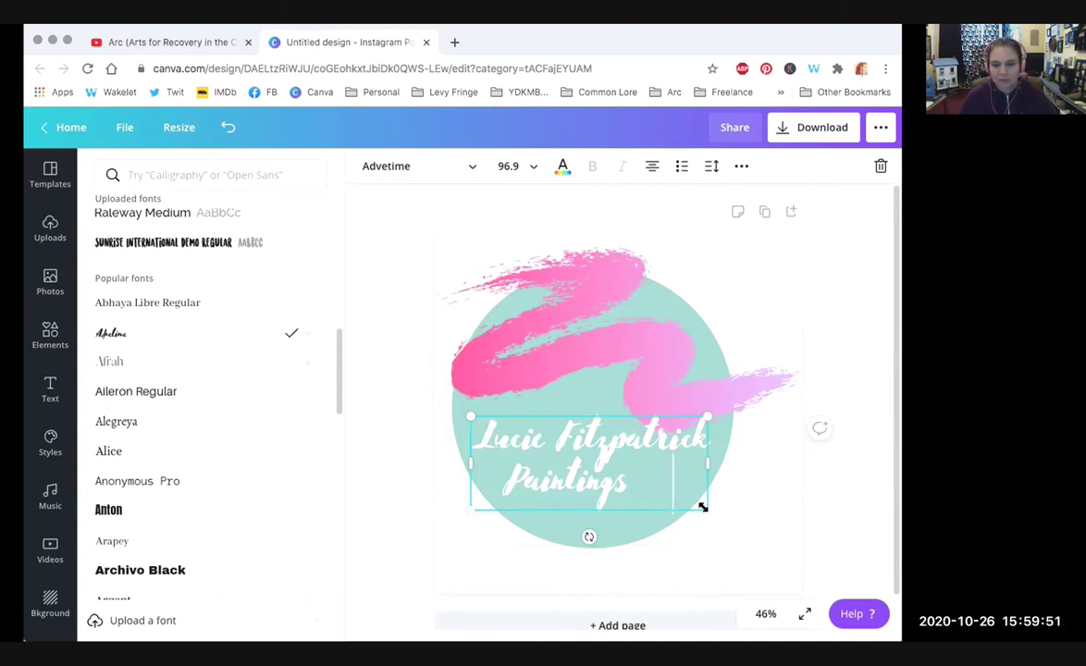
Step: Lower the title slightly, then shrink the pink brush stroke and shift it right
left_click_drag(591, 462, 595, 475)
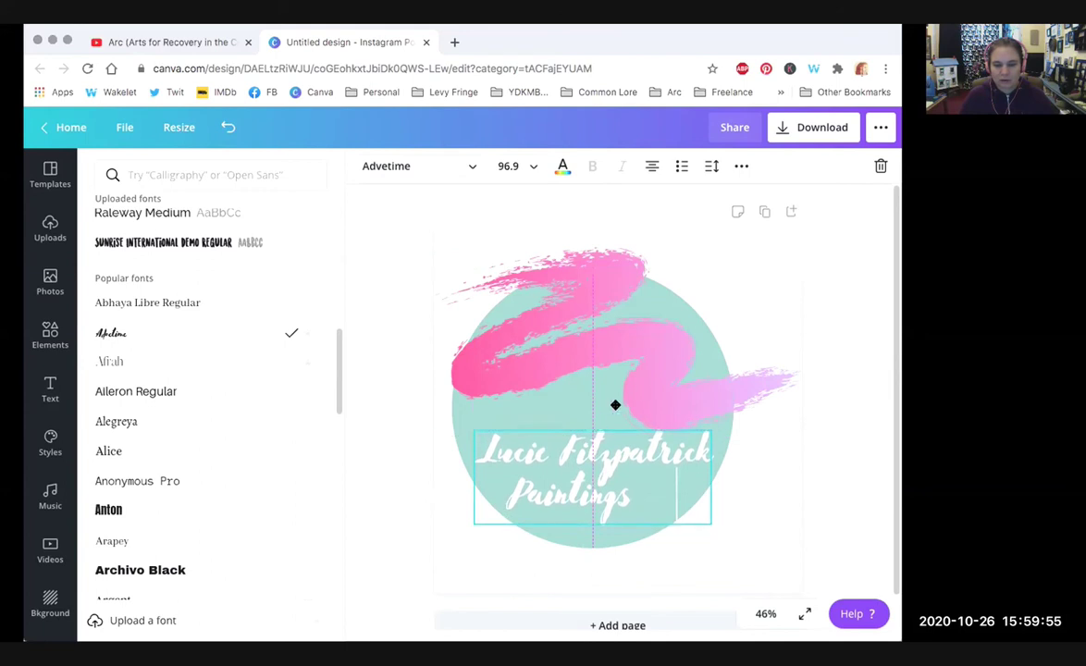
left_click(659, 359)
mouse_move(796, 431)
left_mouse_down()
mouse_move(773, 408)
mouse_move(766, 416)
left_mouse_up()
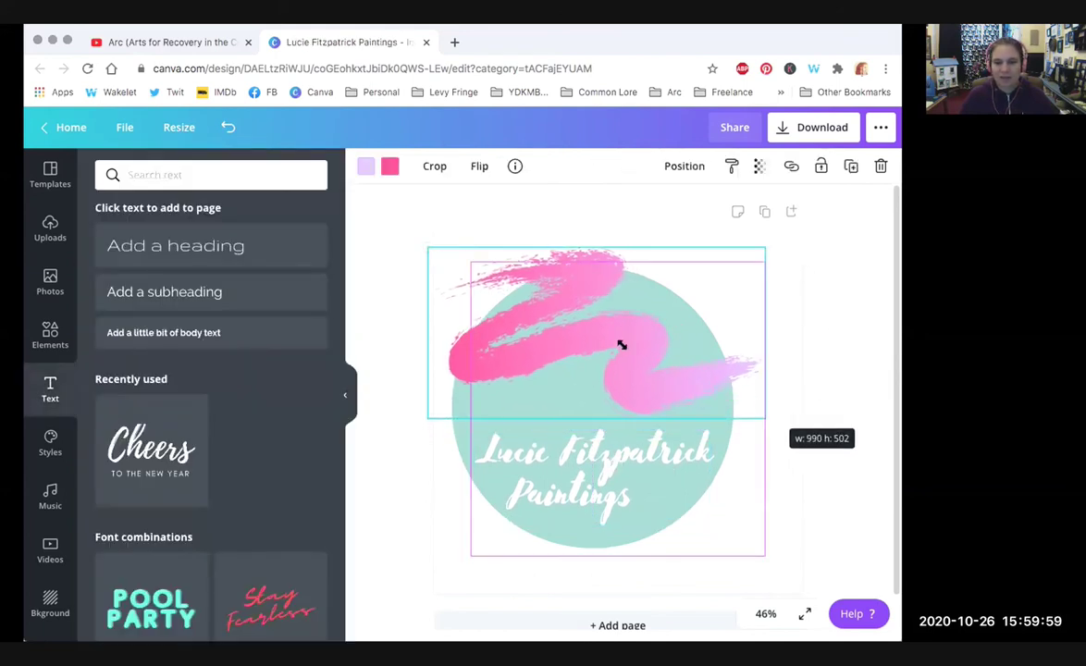
mouse_move(636, 344)
left_mouse_down()
mouse_move(645, 352)
mouse_move(642, 342)
left_mouse_up()
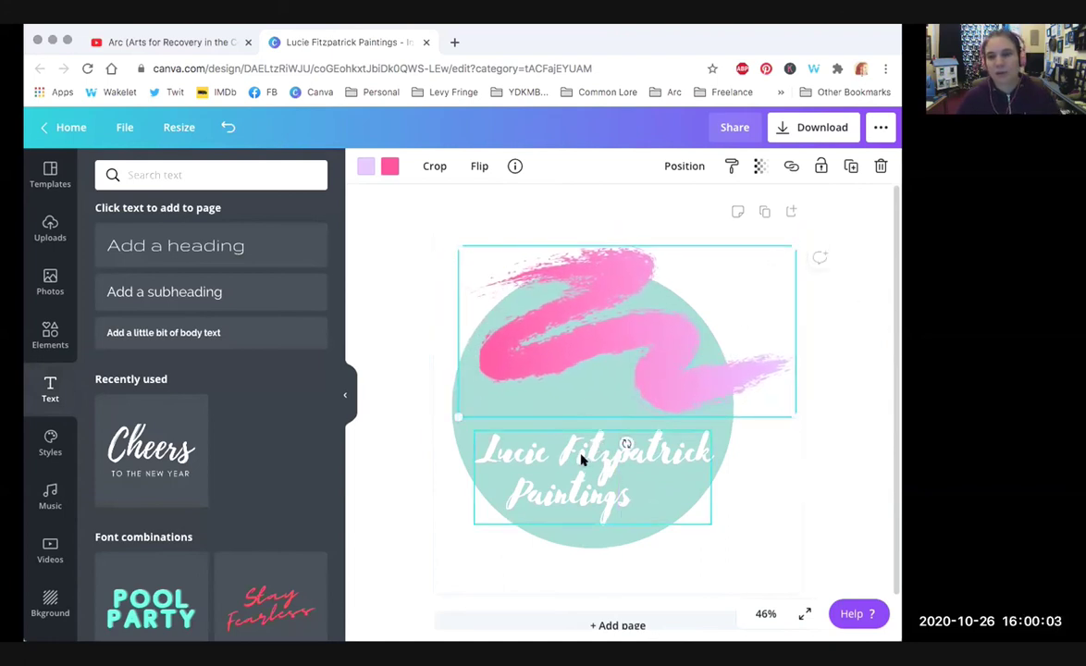
left_click(748, 536)
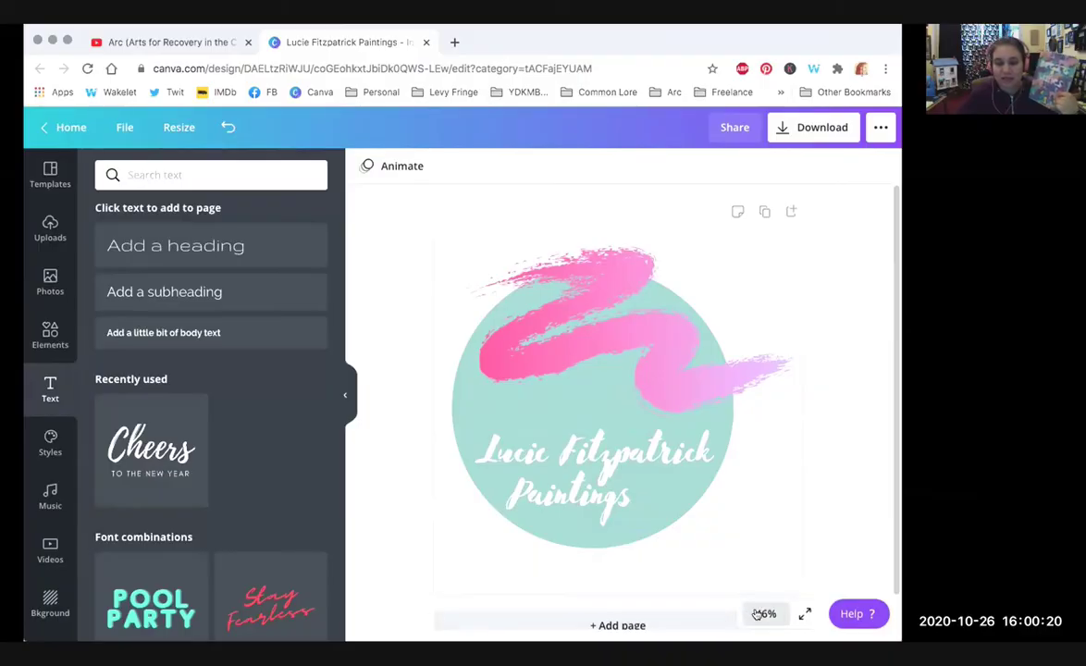
Step: Zoom out to 10% and enlarge the title text to size 134
left_click(760, 614)
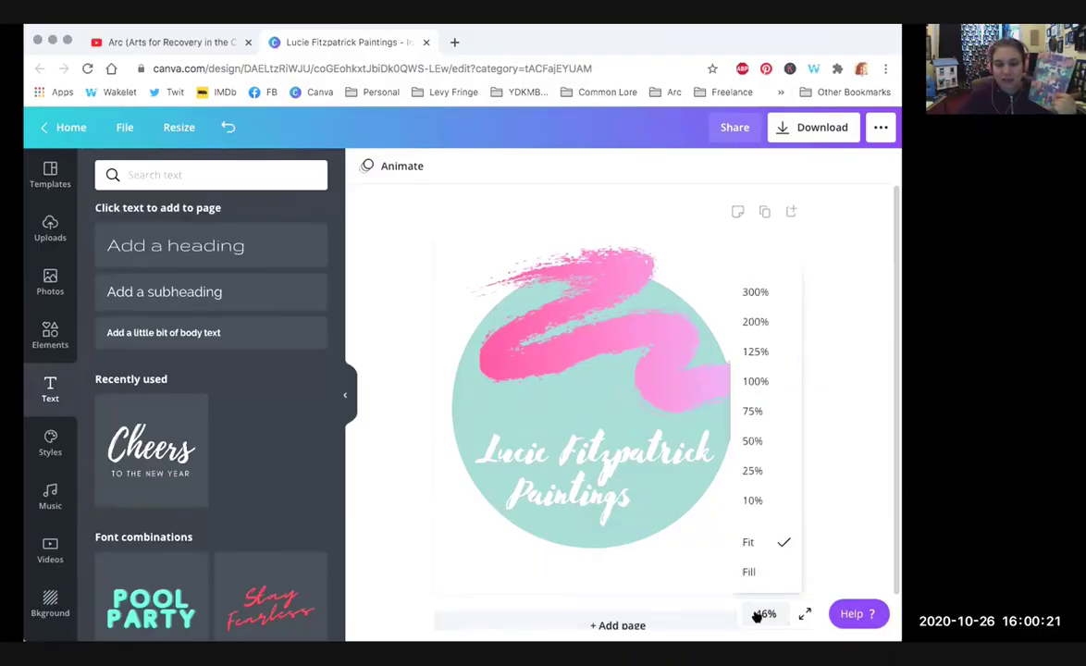
left_click(752, 499)
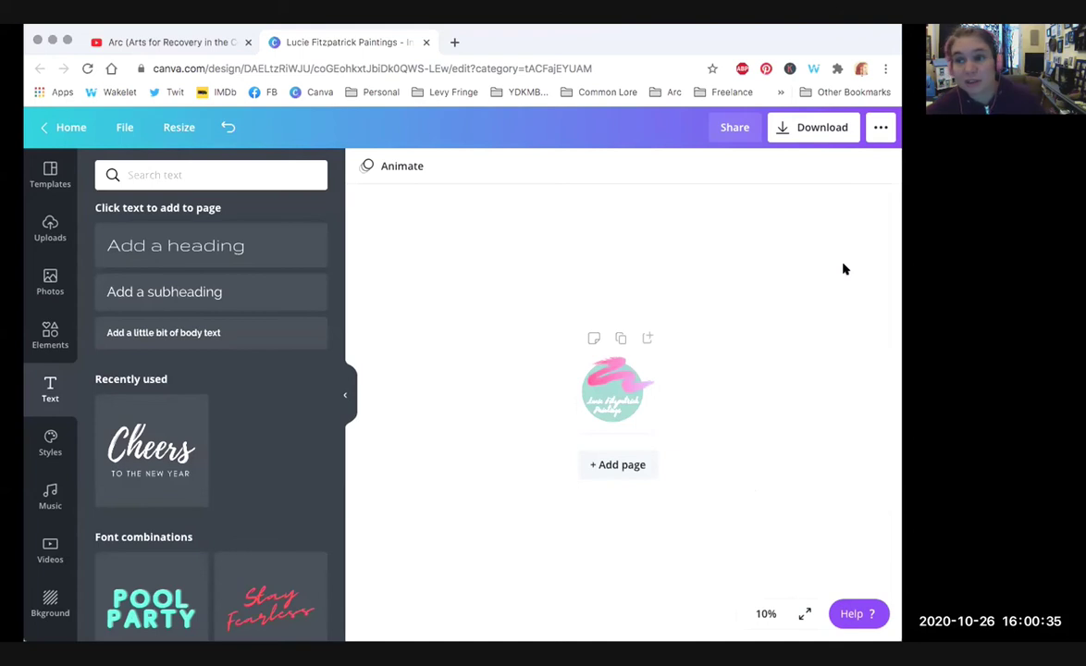
left_click(611, 411)
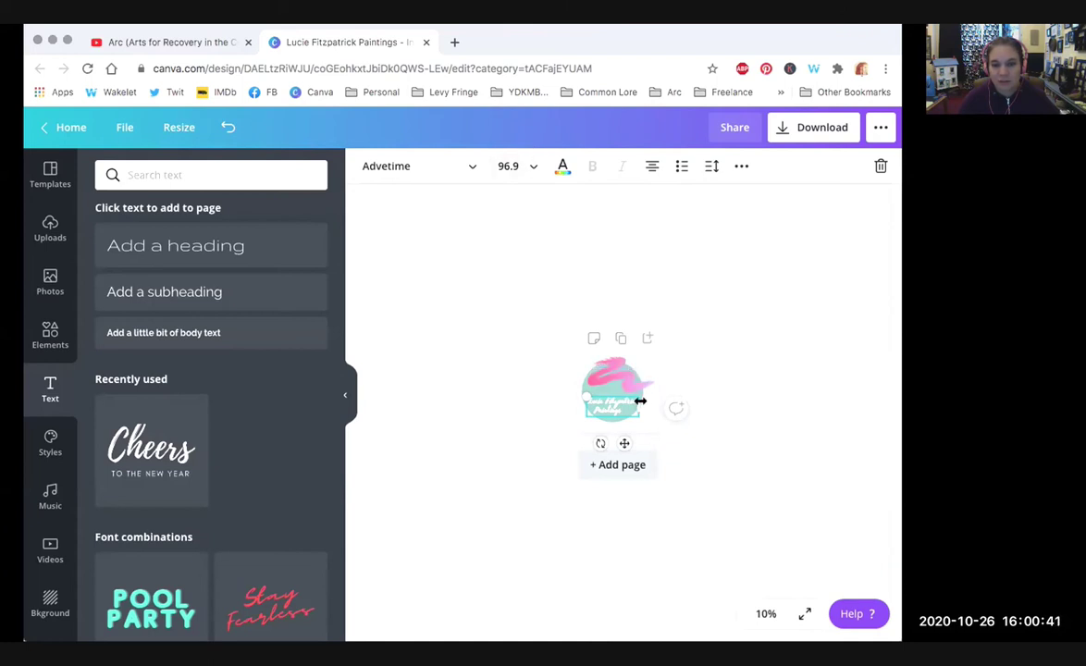
left_click_drag(644, 380, 641, 369)
Step: Zoom back to 50% and recolour the brush stroke solid pink from the document colours
left_click(765, 613)
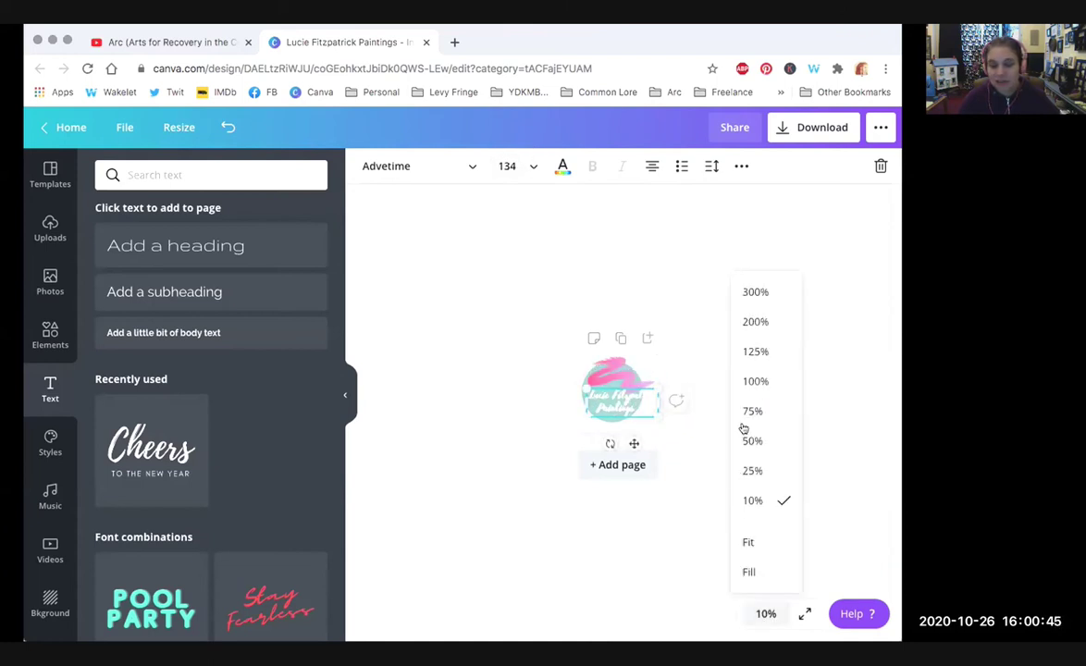
left_click(752, 471)
left_click(766, 613)
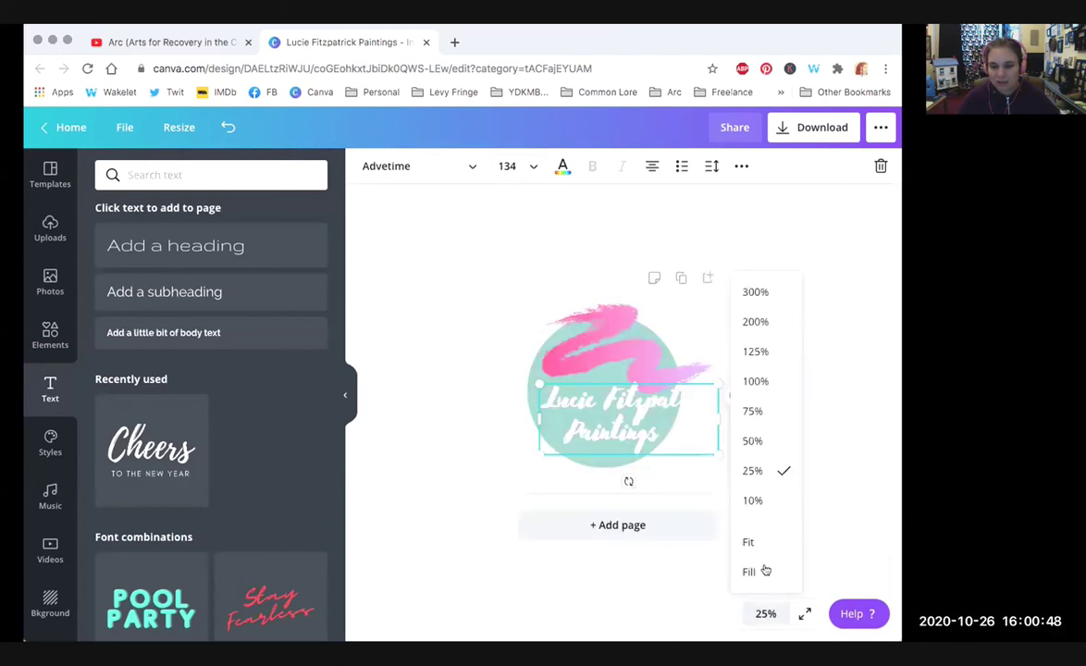
left_click(752, 410)
left_click(766, 613)
left_click(752, 440)
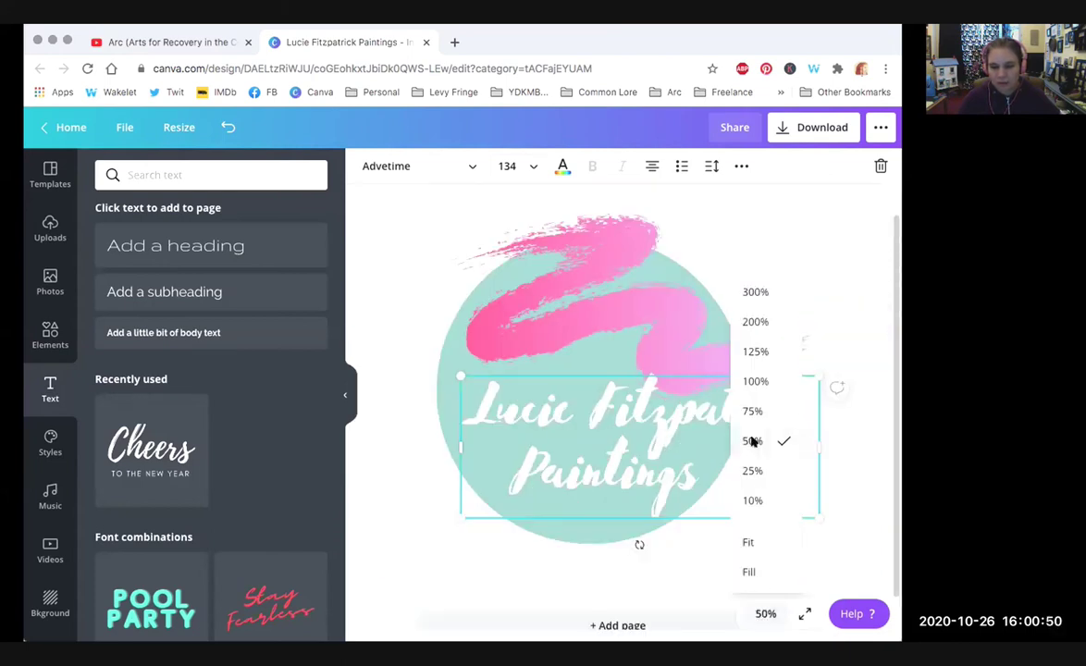
left_click(724, 347)
left_click(368, 166)
left_click(190, 315)
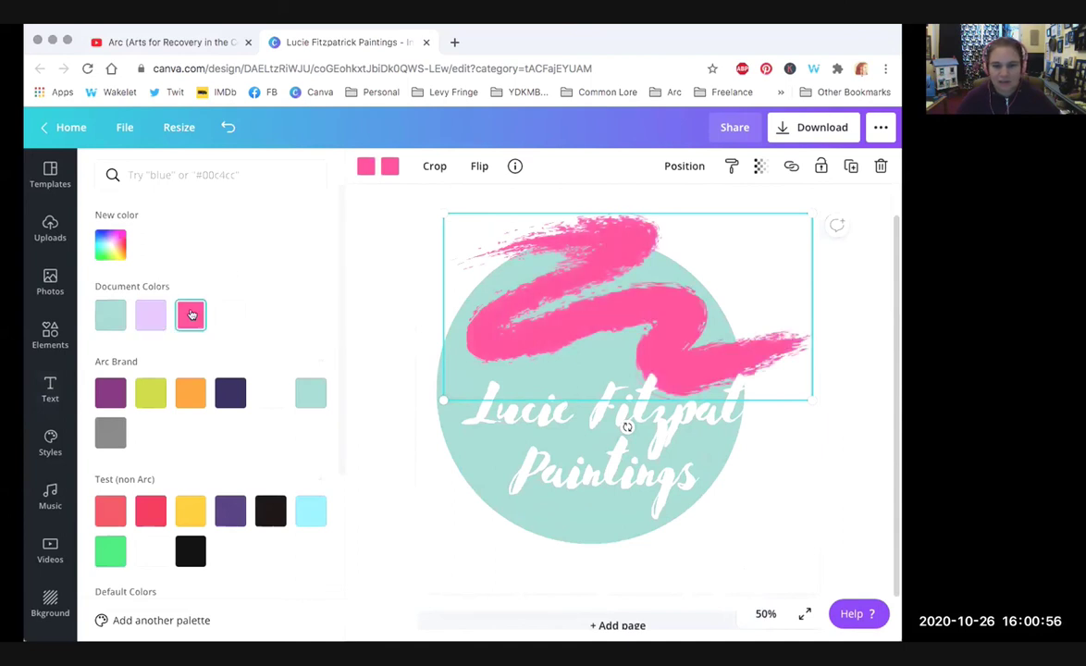
Step: Shrink the brush stroke, move it up and right, and nudge the title up-left
left_click_drag(653, 335, 666, 318)
left_click_drag(814, 203, 753, 235)
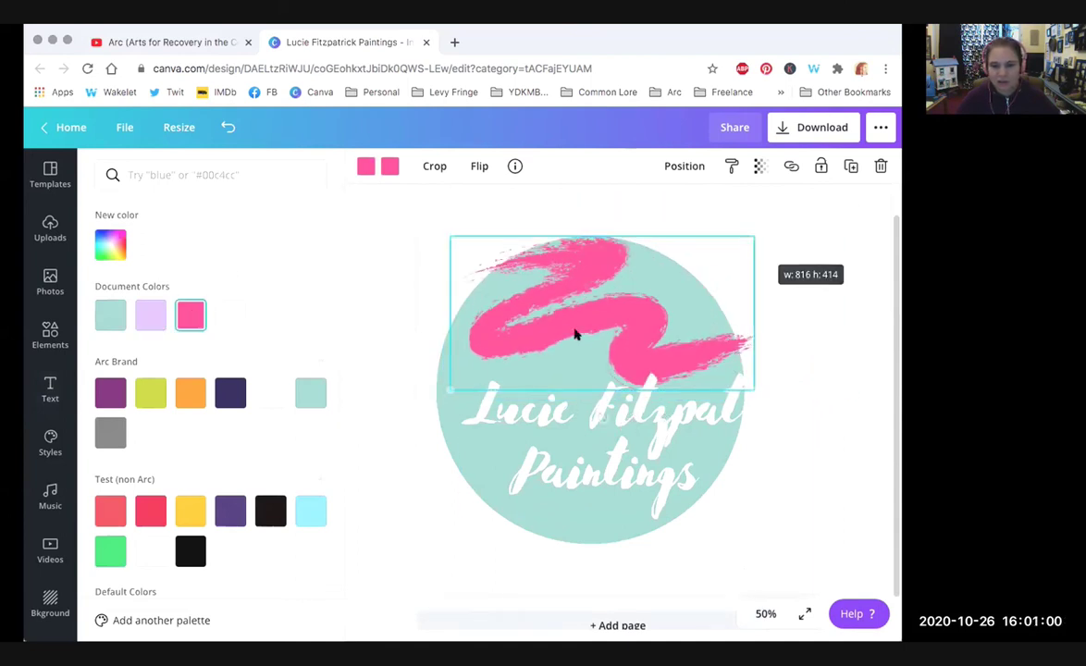
left_click_drag(575, 332, 614, 302)
left_click(833, 473)
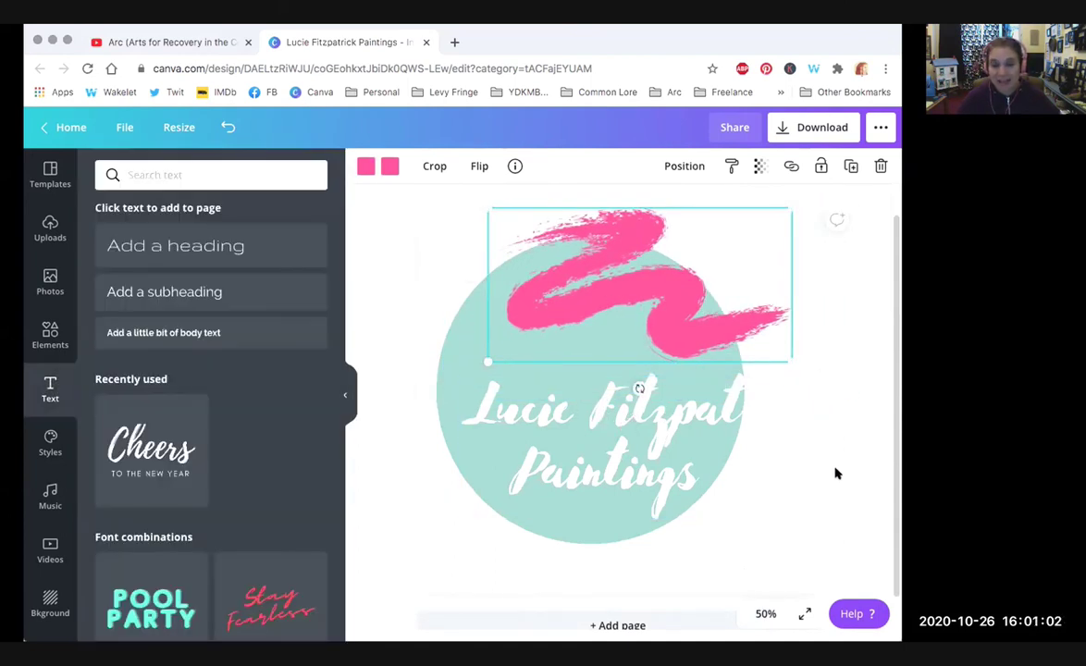
left_click(625, 456)
left_click_drag(625, 455, 609, 447)
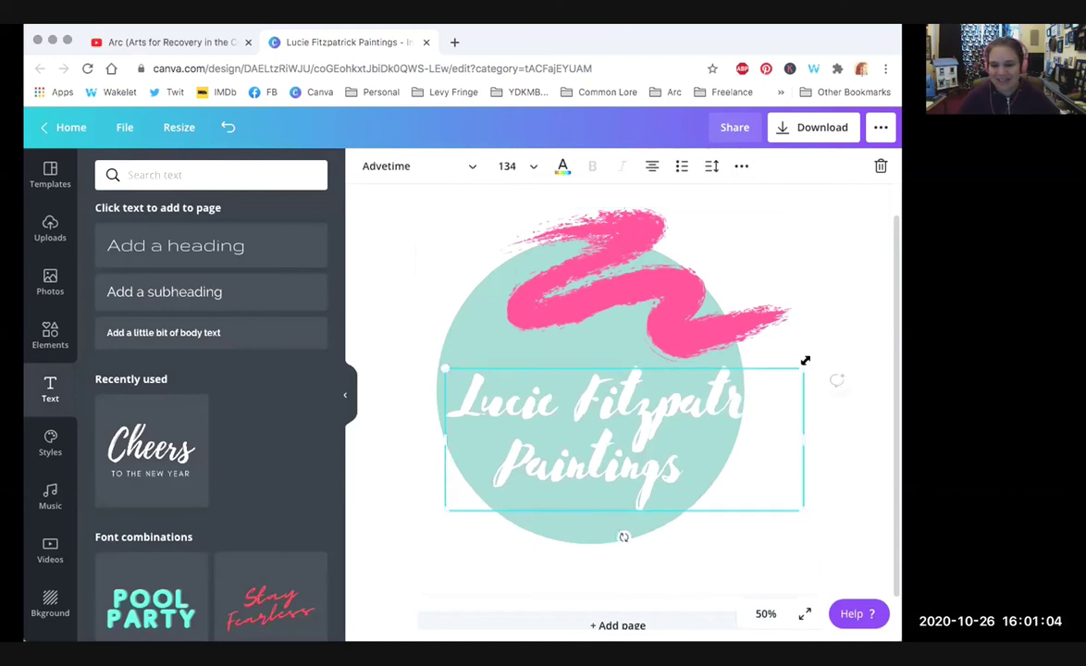
Step: Put the first name on its own line and tighten the title's line height
left_click(579, 399)
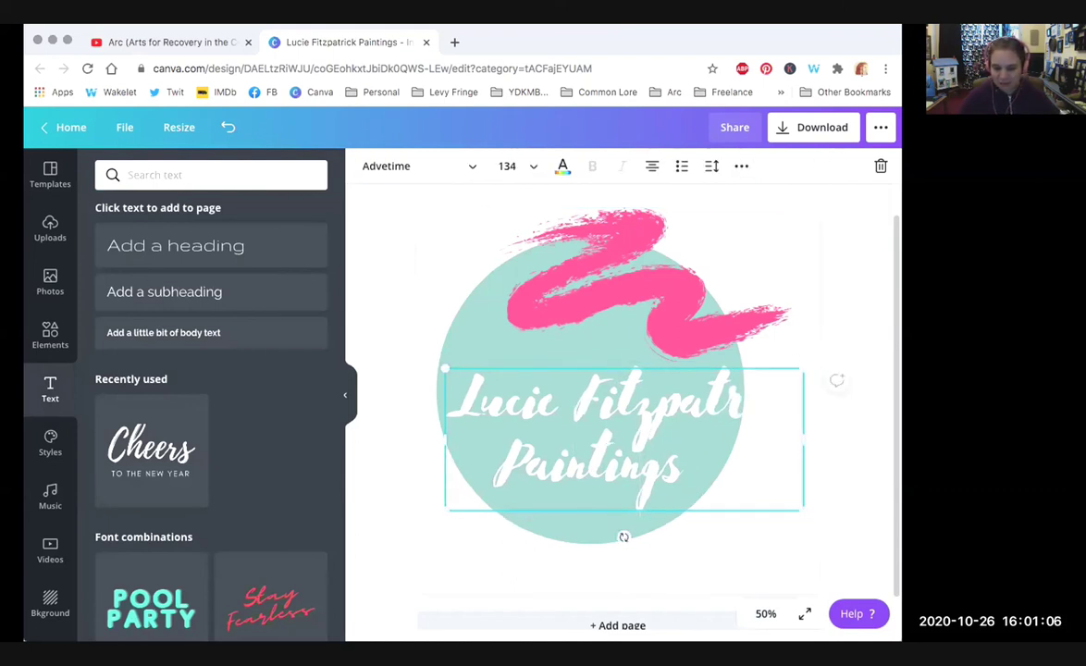
key("Return")
left_click(675, 429)
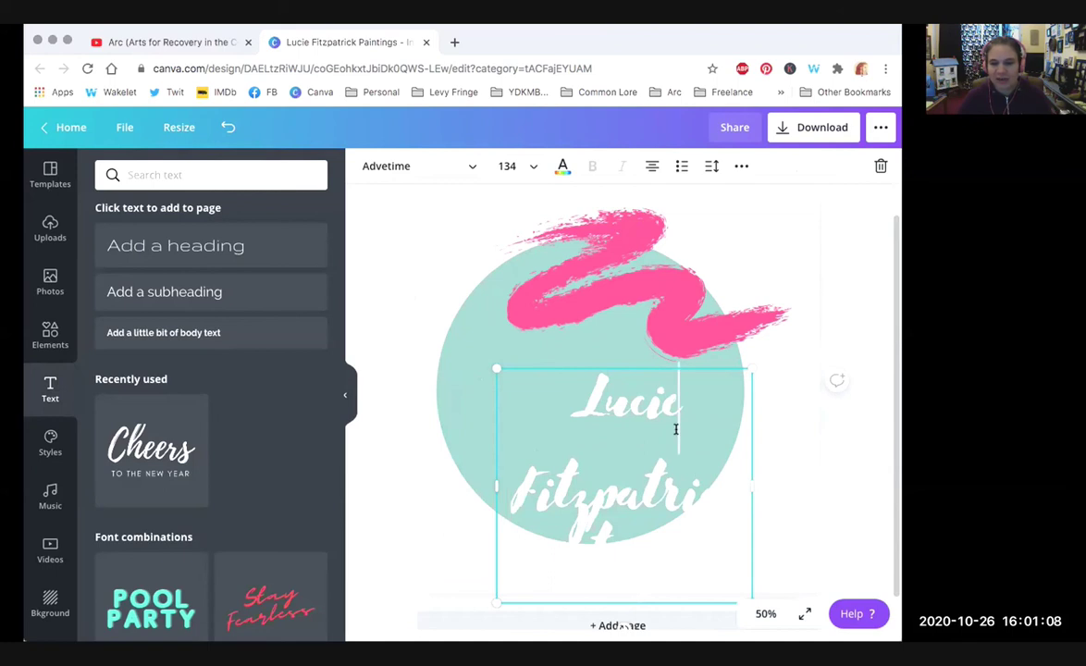
key("ctrl+a")
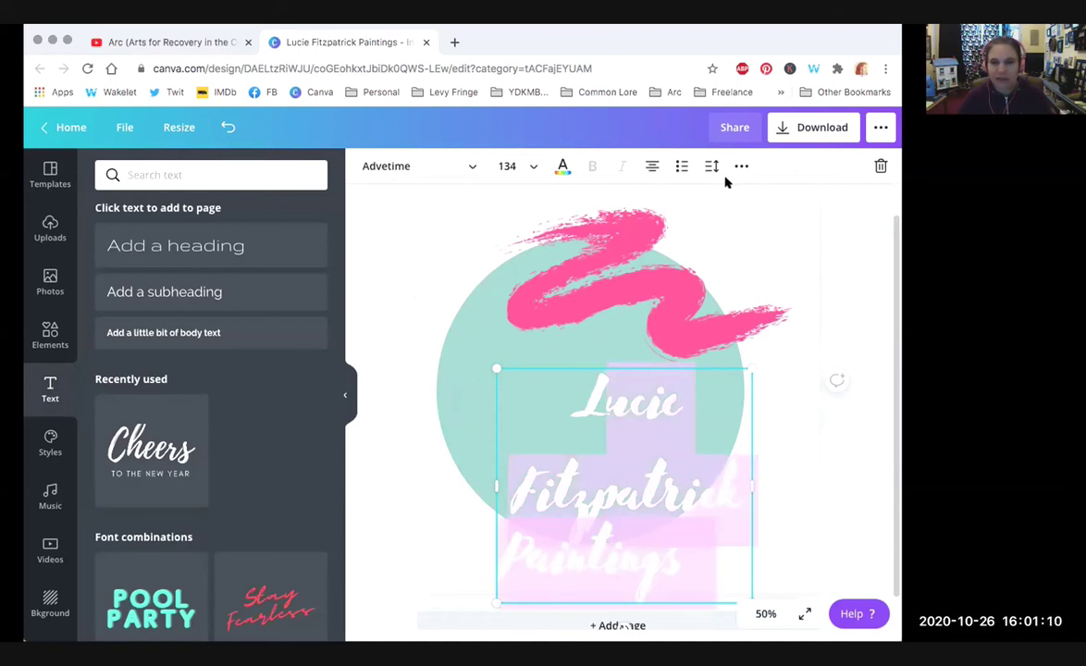
left_click(711, 166)
left_click_drag(793, 241, 761, 239)
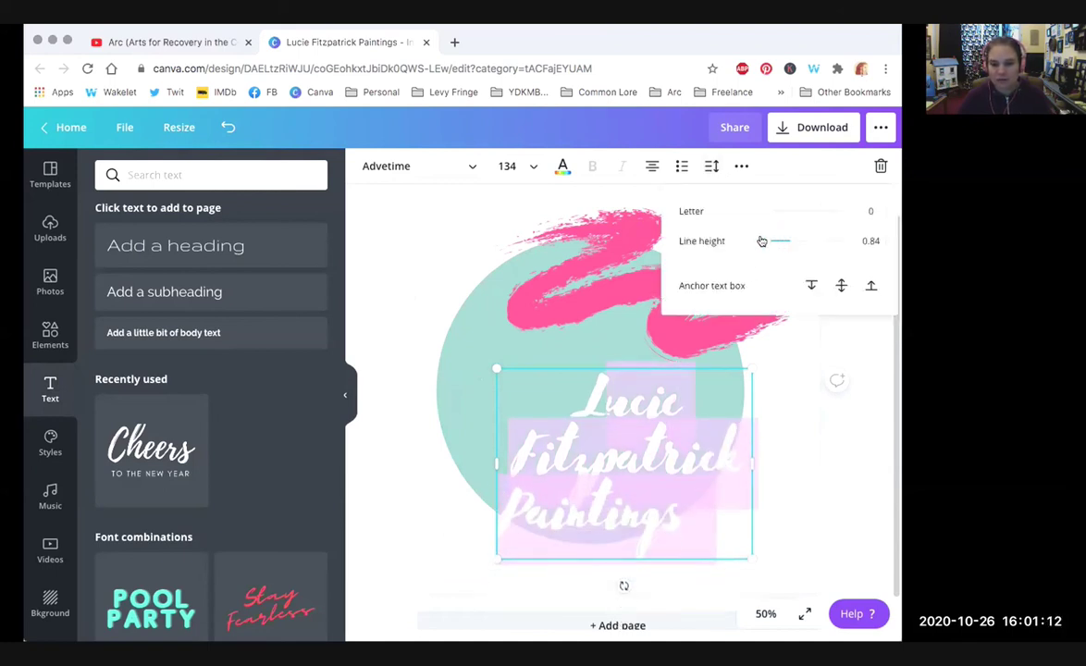
left_click(528, 388)
left_click(558, 420)
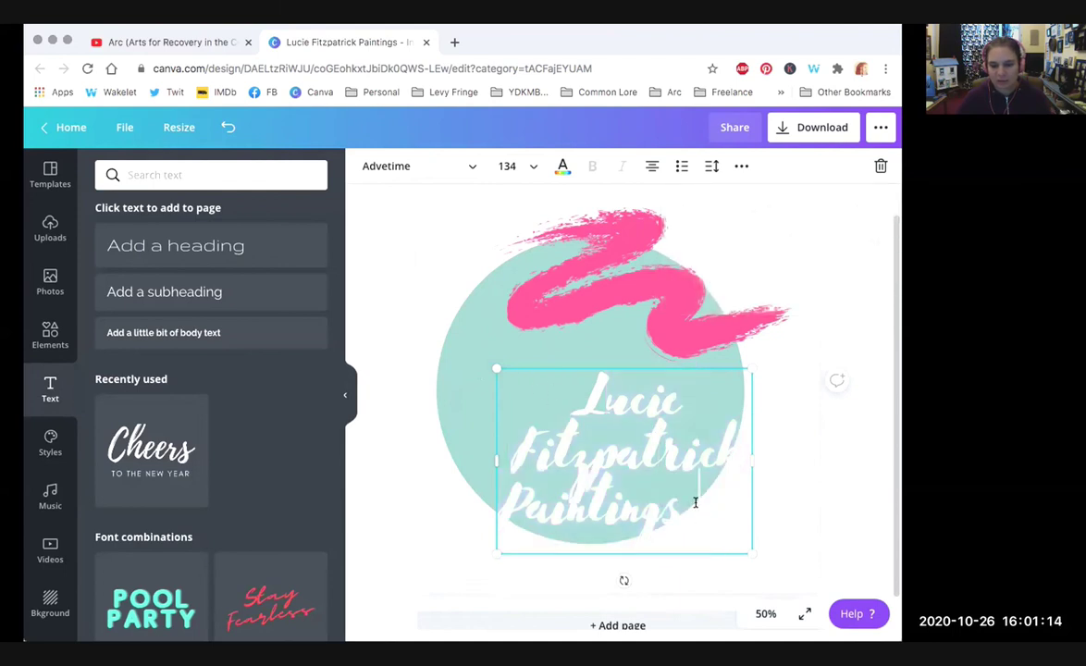
key("Escape")
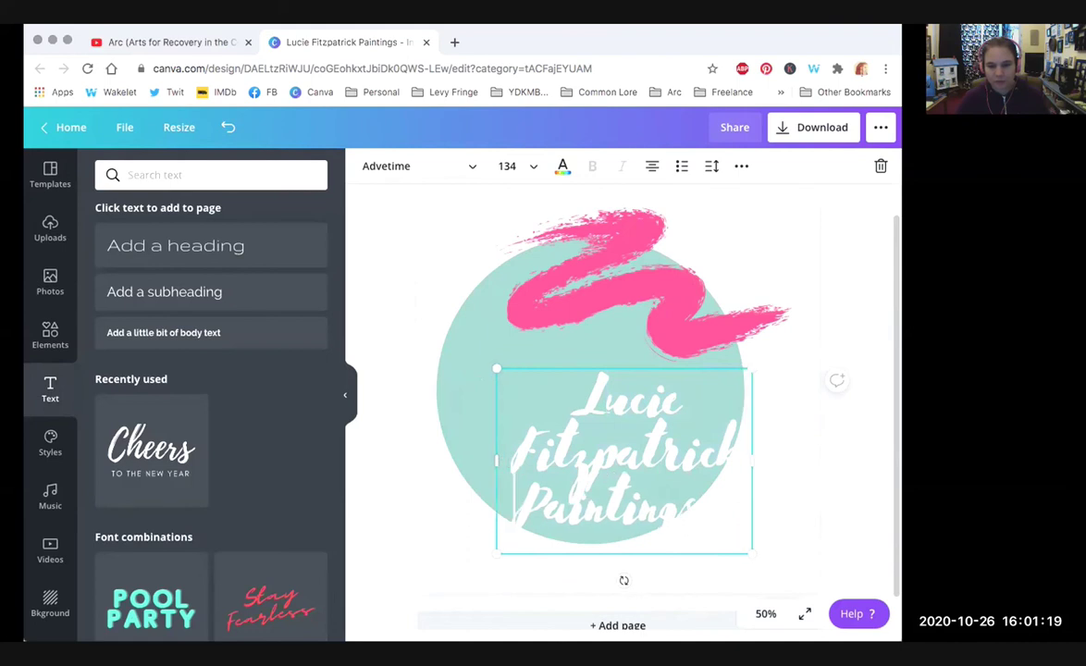
Step: Move the title up-left and set its line height to about 0.99
left_click_drag(601, 363, 555, 322)
mouse_move(661, 450)
left_mouse_down()
mouse_move(568, 462)
mouse_move(621, 289)
left_mouse_up()
left_click(705, 166)
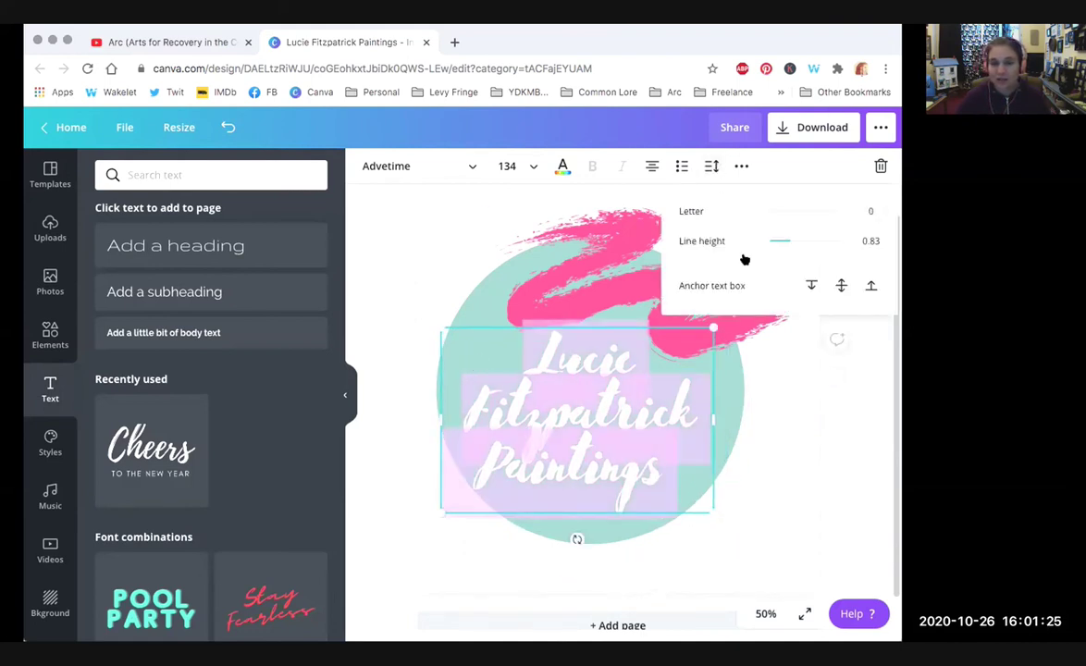
left_click_drag(766, 243, 780, 241)
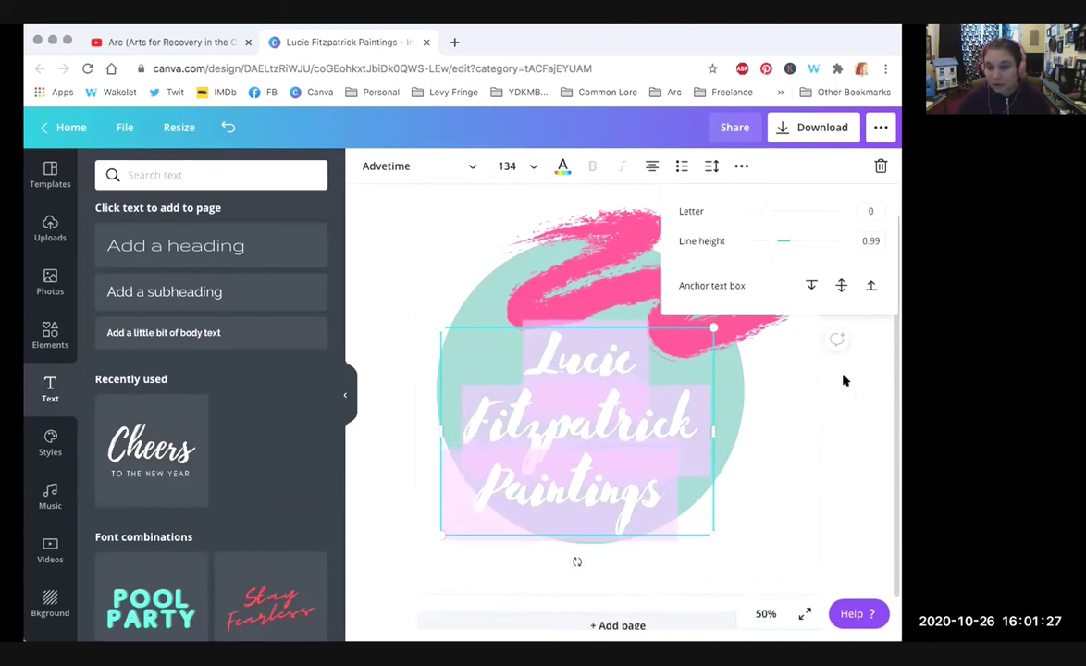
left_click(784, 368)
Step: Shift the pink brush stroke up and to the right, nudging the title upward
left_click(601, 235)
mouse_move(605, 252)
left_mouse_down()
mouse_move(613, 259)
mouse_move(596, 261)
mouse_move(606, 303)
left_mouse_up()
left_click_drag(592, 462, 592, 440)
mouse_move(654, 278)
left_mouse_down()
mouse_move(676, 245)
mouse_move(759, 288)
mouse_move(716, 293)
mouse_move(762, 286)
left_mouse_up()
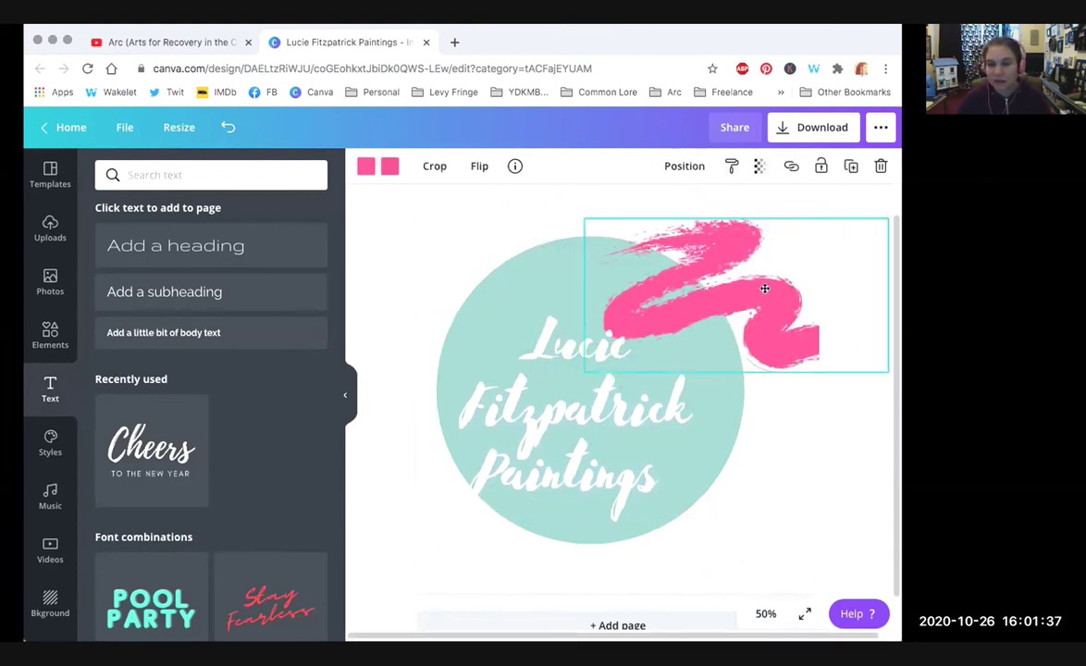
Step: Push the brush stroke toward the top-right edge and try Aileron Regular on the surname
left_click_drag(529, 445, 546, 426)
left_click_drag(676, 474, 677, 473)
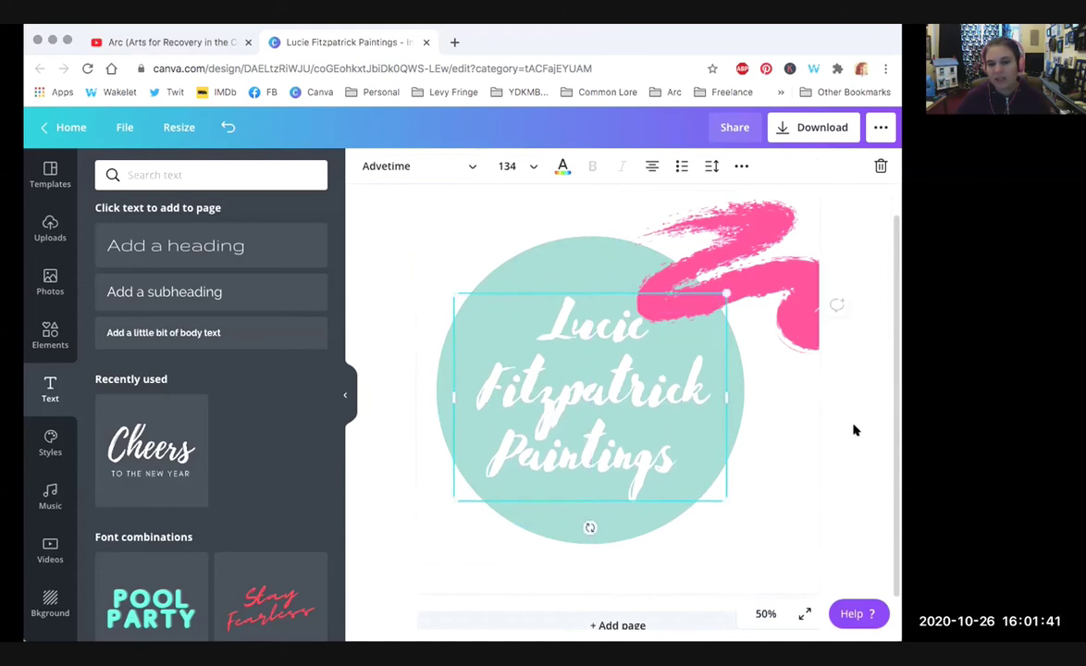
left_click(407, 166)
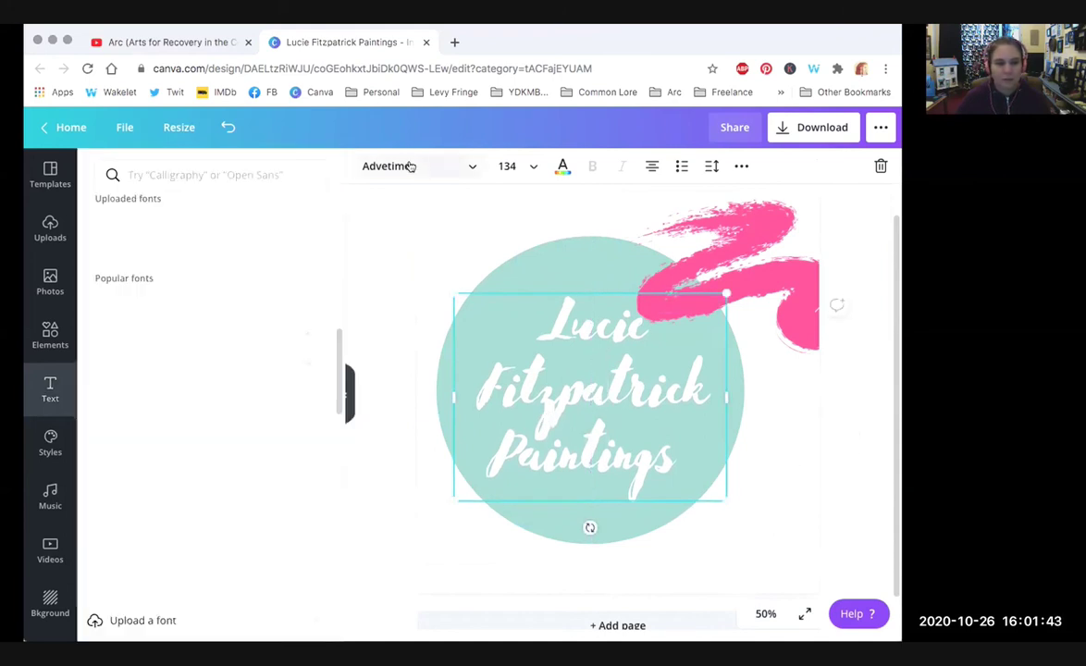
left_click(165, 389)
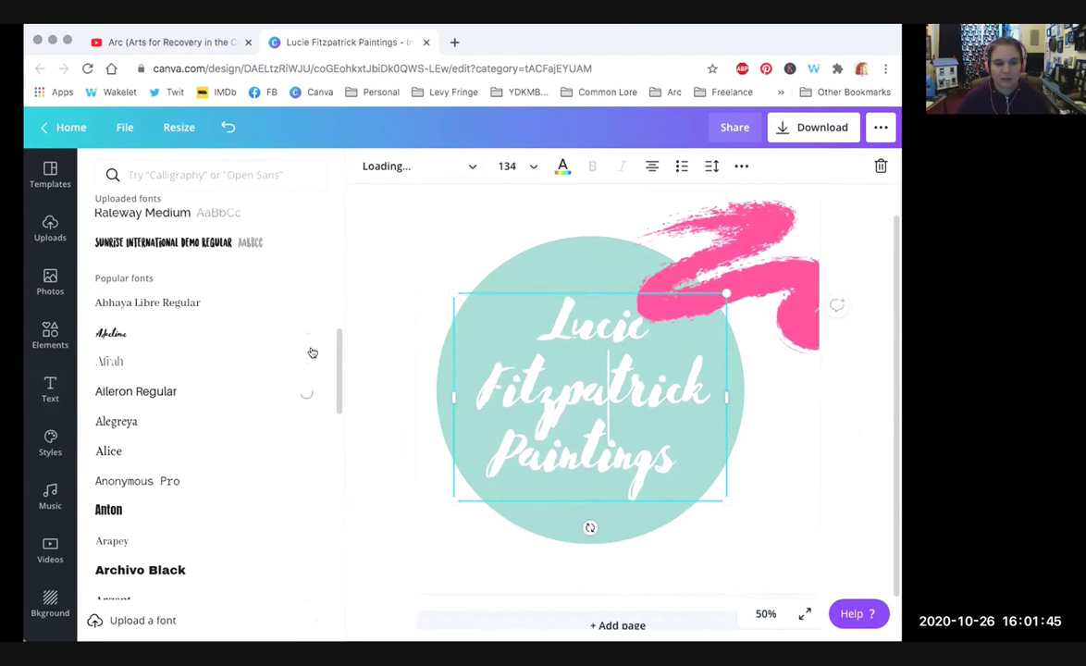
Step: Set the surname, then the whole three-line title, in the Benedict font
scroll(337, 350, "down", 5)
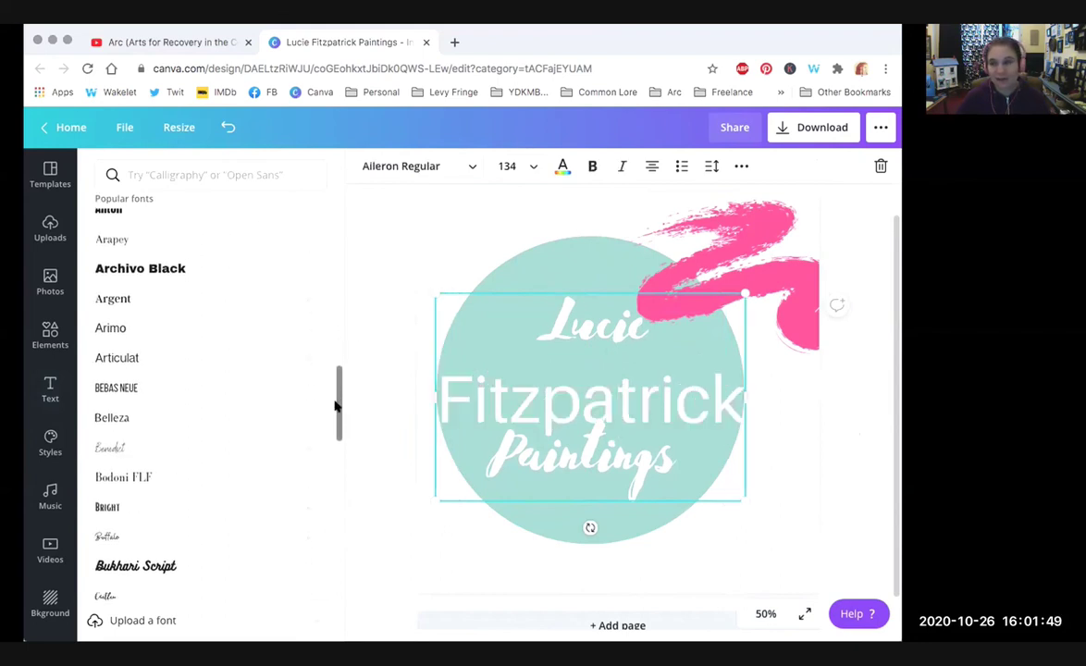
scroll(337, 407, "down", 1)
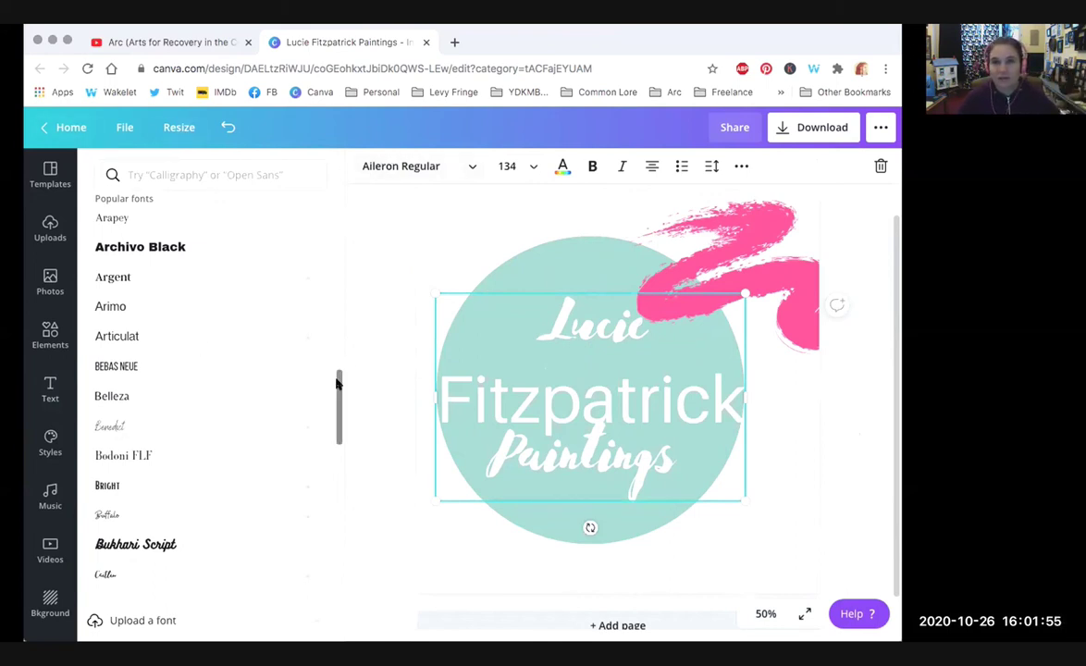
left_click_drag(338, 380, 339, 400)
left_click(145, 302)
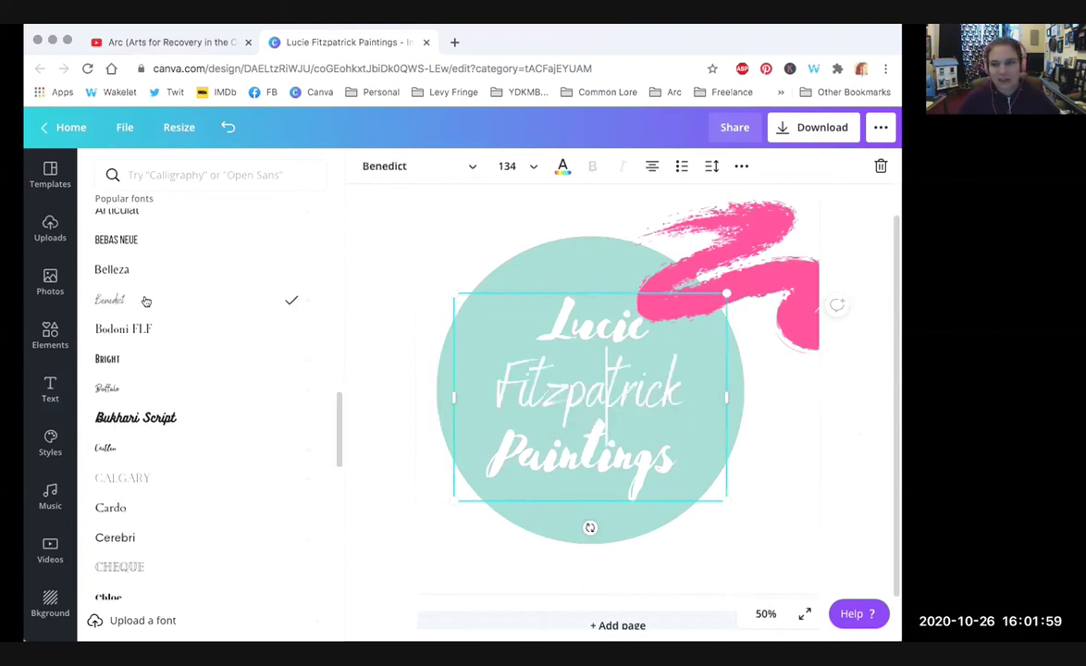
left_click_drag(647, 467, 484, 287)
left_click(129, 302)
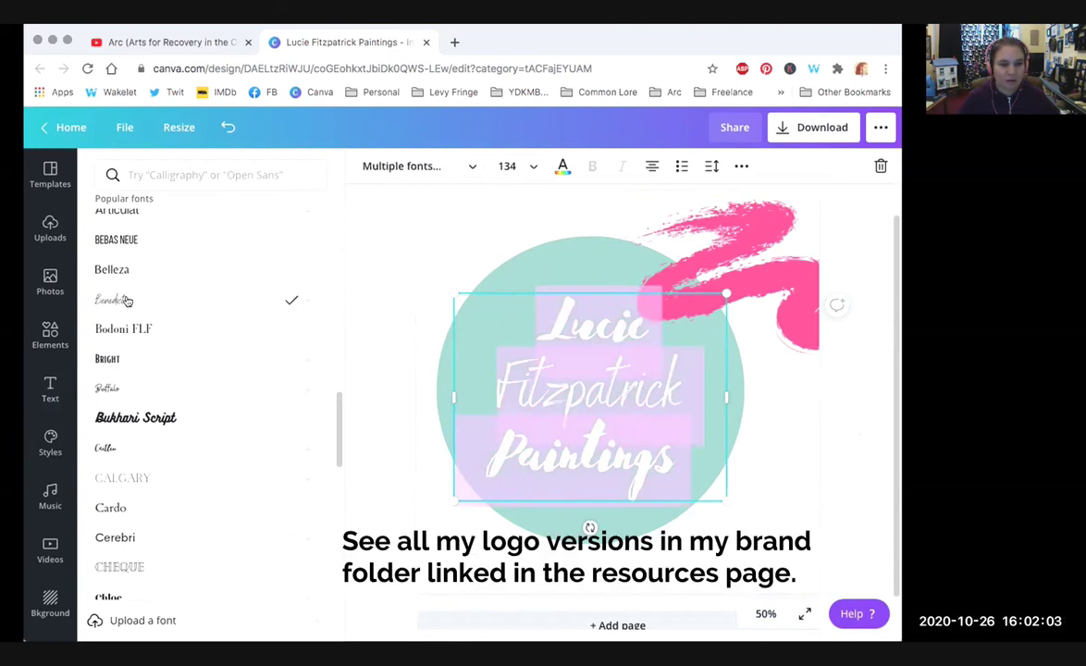
key("Escape")
left_click(791, 438)
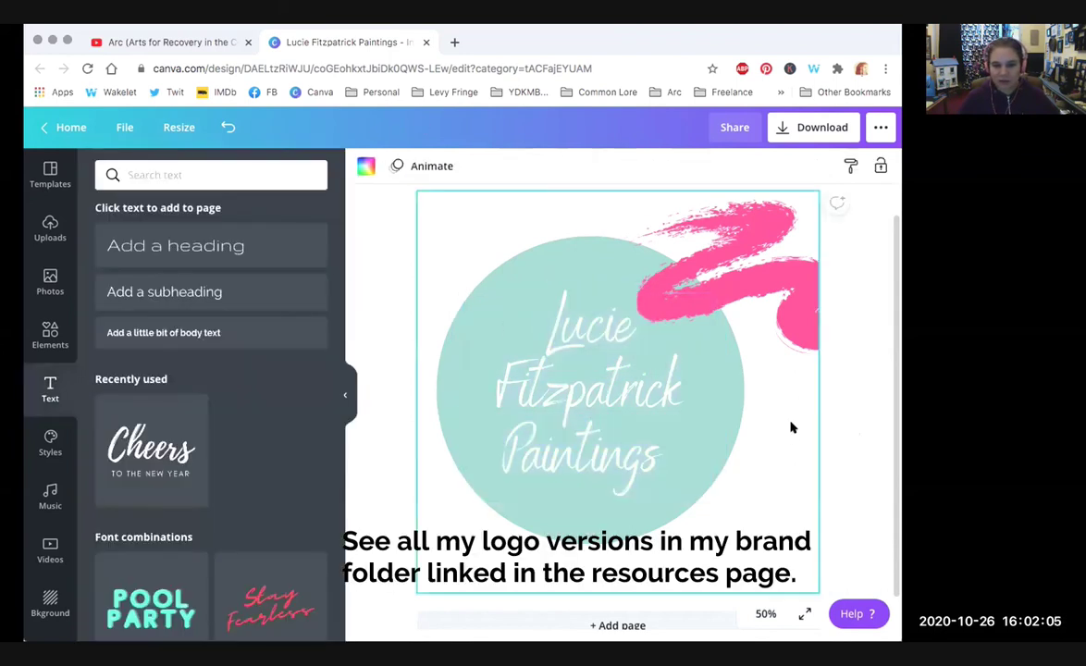
Step: Enlarge the title to size 169 within the circle and push the pink stroke to the right edge
left_click(612, 441)
left_click_drag(715, 501, 741, 516)
left_click_drag(616, 454, 601, 436)
left_click_drag(754, 535, 754, 534)
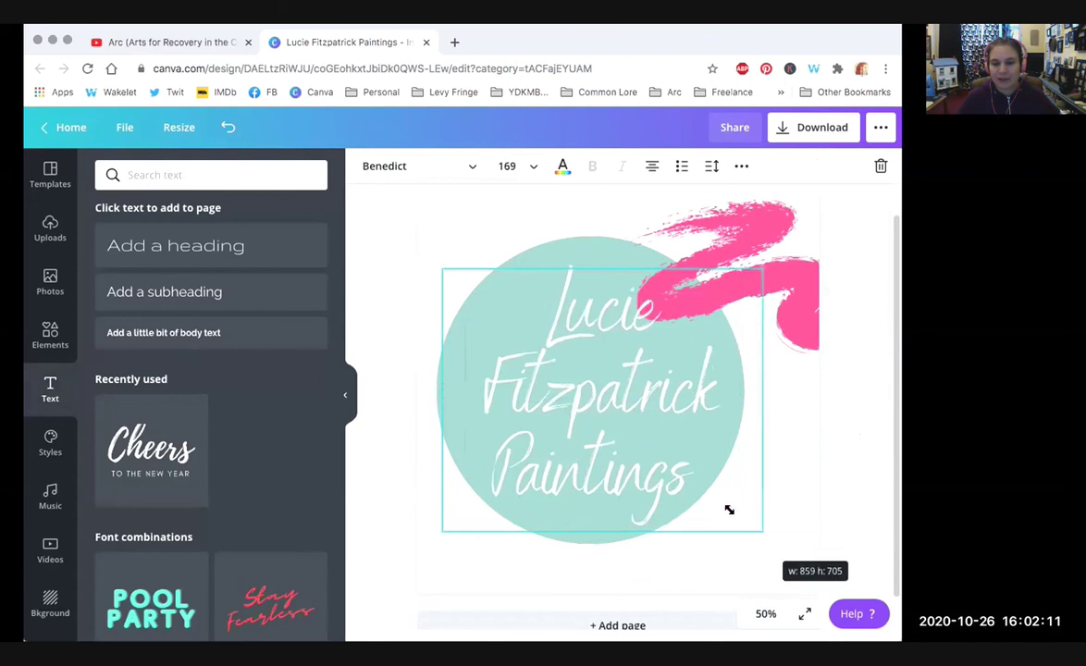
left_click_drag(626, 451, 618, 445)
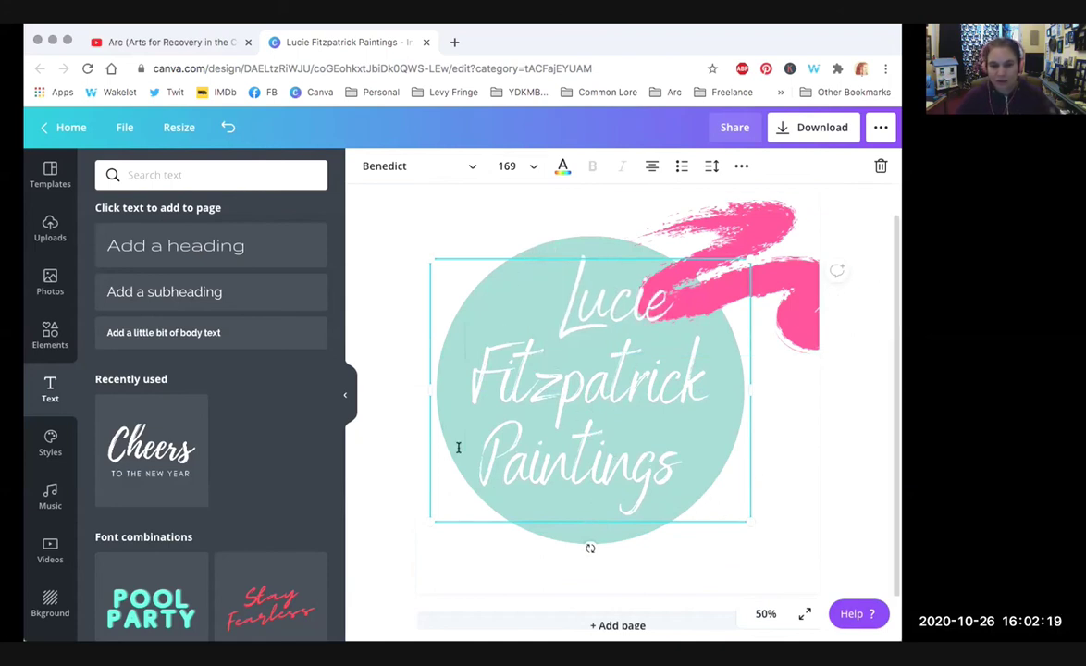
left_click(860, 462)
left_click_drag(596, 455, 595, 453)
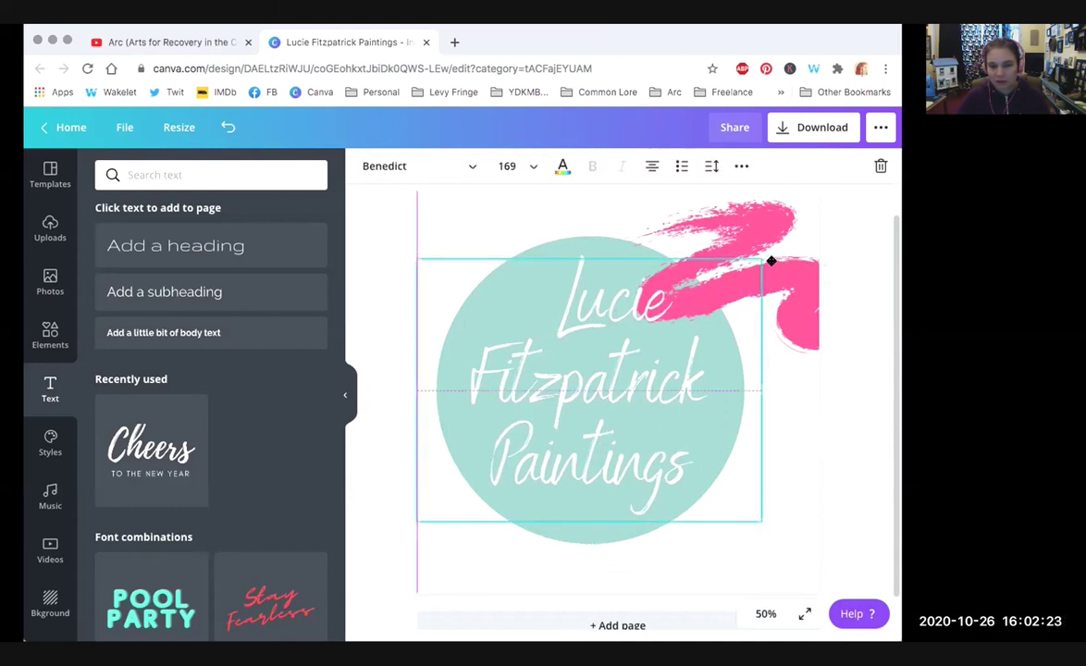
mouse_move(757, 223)
left_mouse_down()
mouse_move(746, 223)
mouse_move(857, 224)
left_mouse_up()
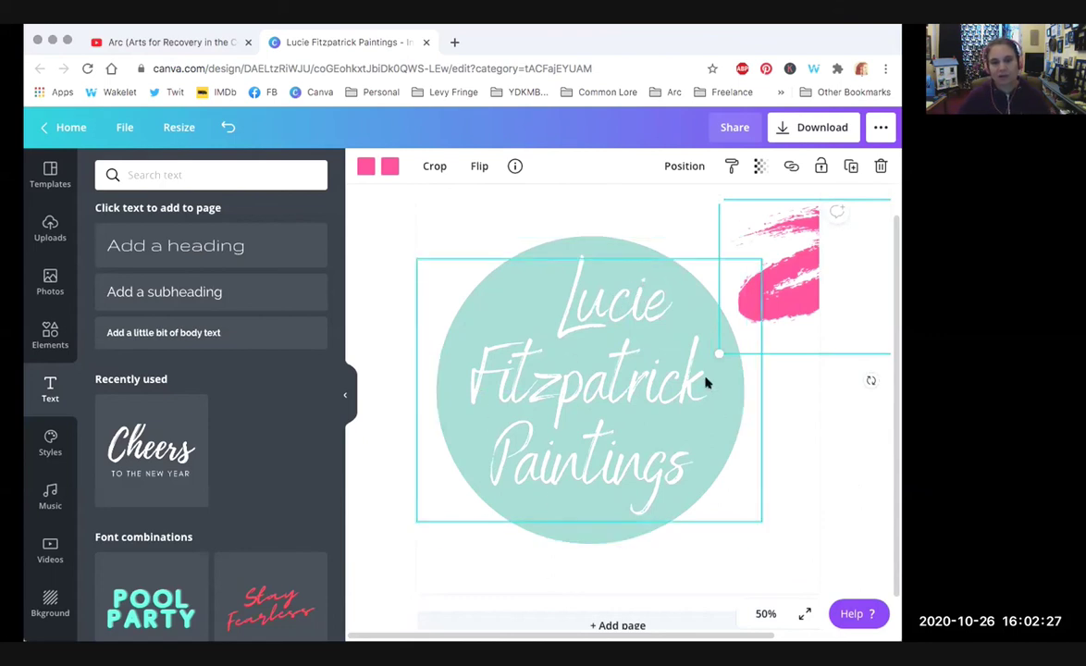
Step: Delete the trailing space after 'Paintings' in the title
left_click(531, 296)
left_click(589, 296)
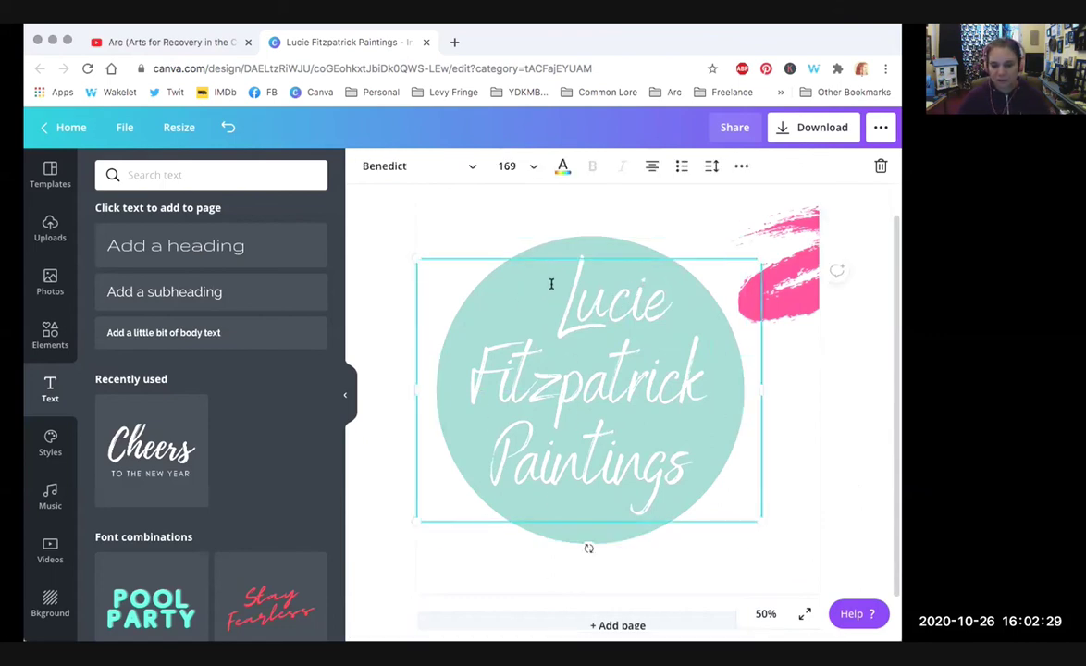
left_click(449, 380)
left_click(708, 365)
left_click(705, 461)
key("BackSpace")
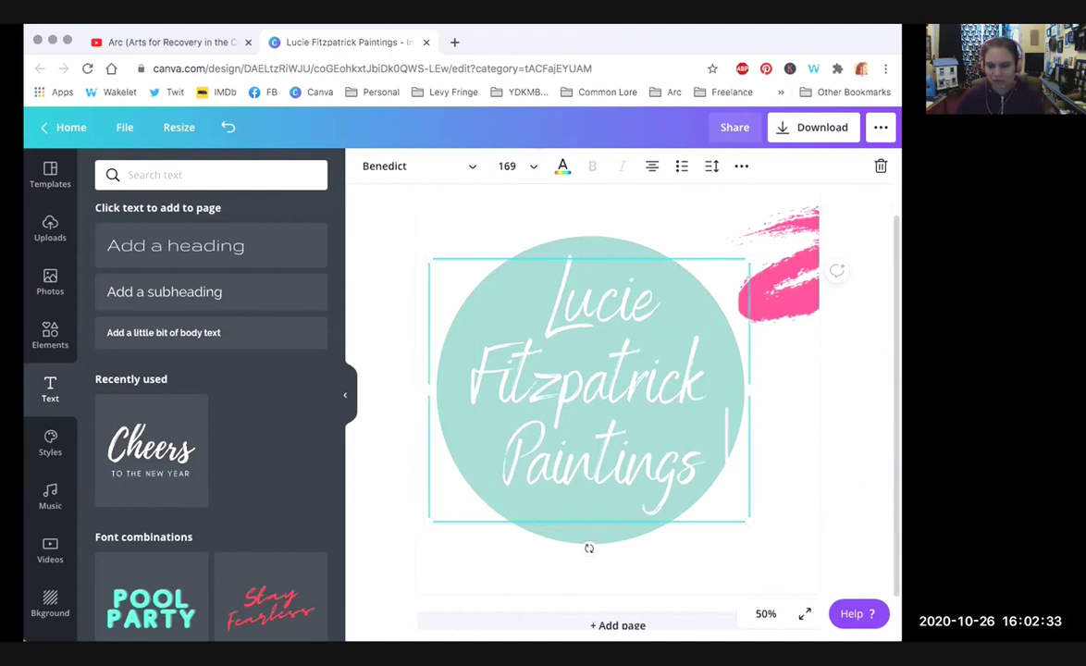
Step: Move and shrink the pink stroke onto the circle's left, sending the title one layer backward
left_click(686, 305)
left_click_drag(742, 274, 545, 306)
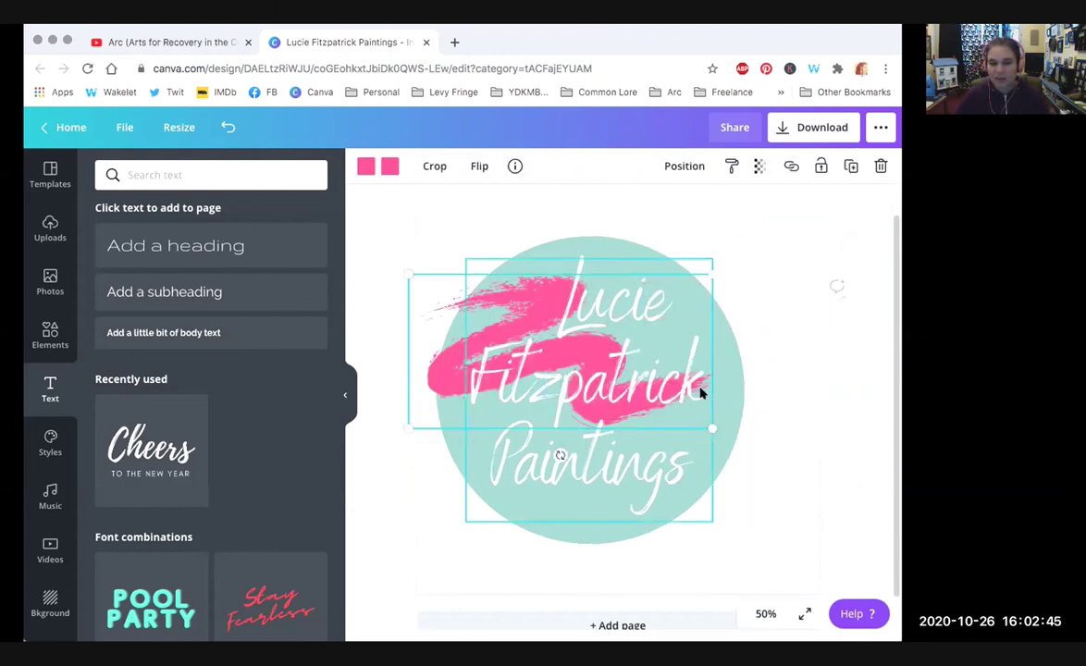
left_click_drag(709, 426, 516, 351)
mouse_move(580, 380)
left_mouse_down()
mouse_move(645, 356)
mouse_move(584, 379)
left_mouse_up()
left_click(741, 166)
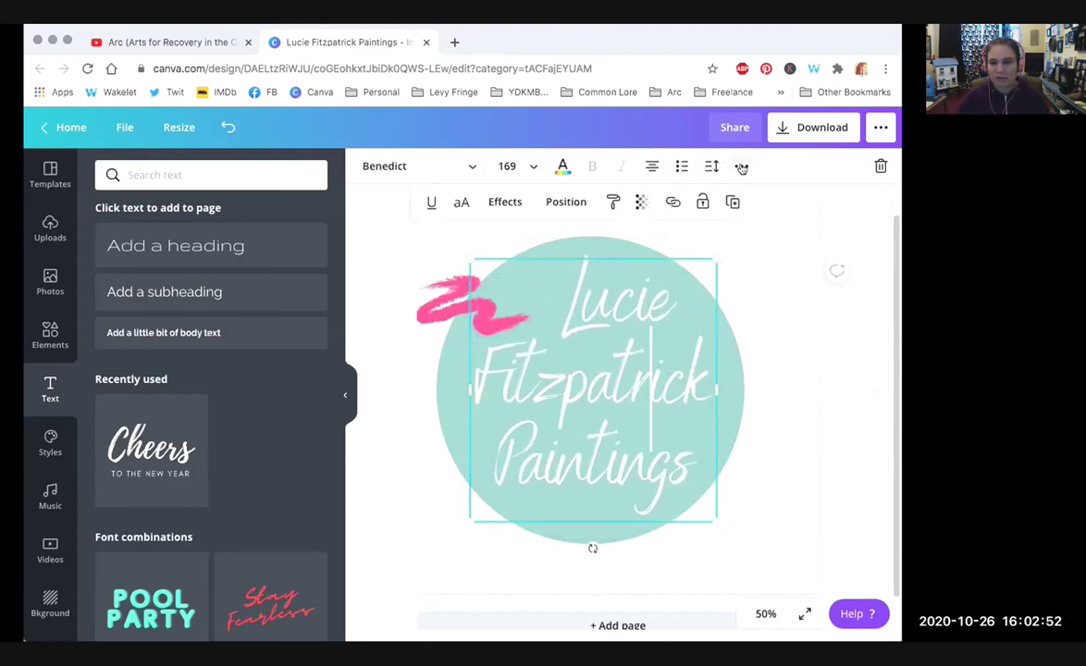
left_click(566, 202)
left_click(516, 245)
Step: Rotate the pink stroke to about 43° and enlarge it at the circle's upper left
left_click(479, 312)
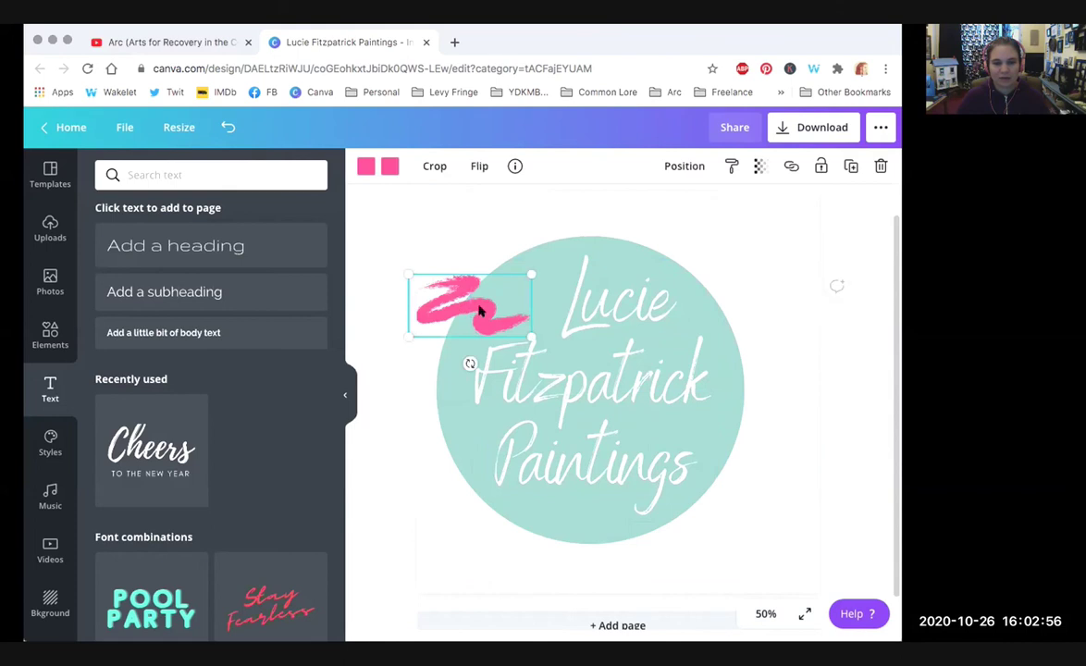
mouse_move(469, 363)
left_mouse_down()
mouse_move(523, 347)
mouse_move(511, 346)
left_mouse_up()
left_click_drag(534, 241, 566, 186)
left_click_drag(521, 286, 497, 291)
left_click_drag(534, 337, 538, 329)
left_click_drag(552, 226, 599, 198)
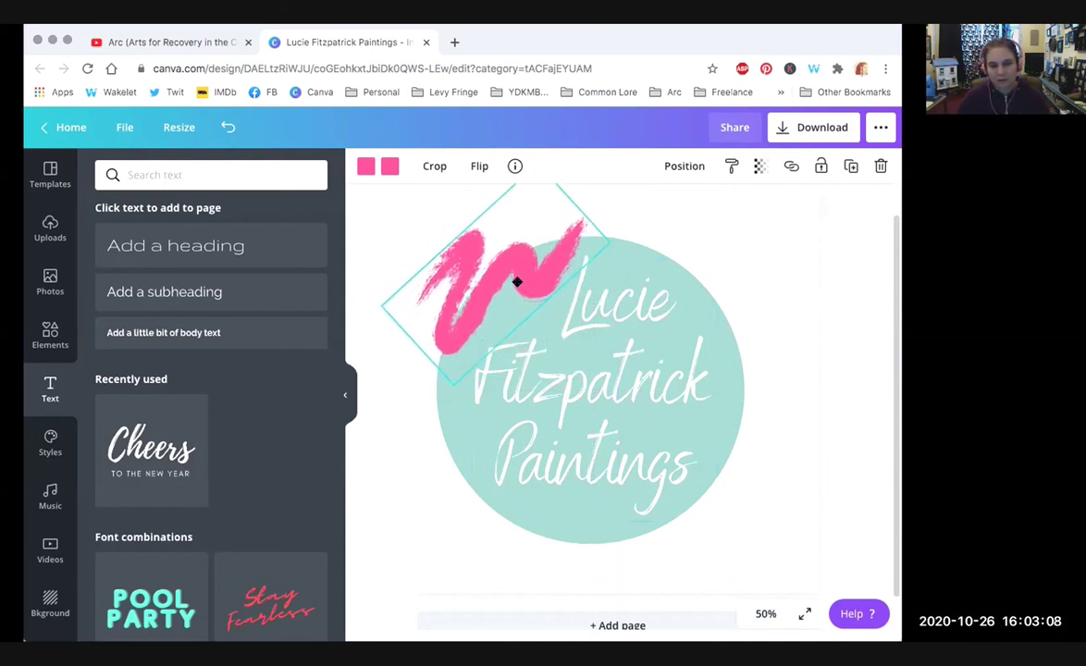
Step: Select stroke, circle and title together and enlarge the whole logo, title reaching 184
left_click_drag(704, 473, 383, 294)
left_click_drag(613, 402, 642, 400)
left_click_drag(779, 552, 800, 582)
left_click_drag(679, 431, 660, 417)
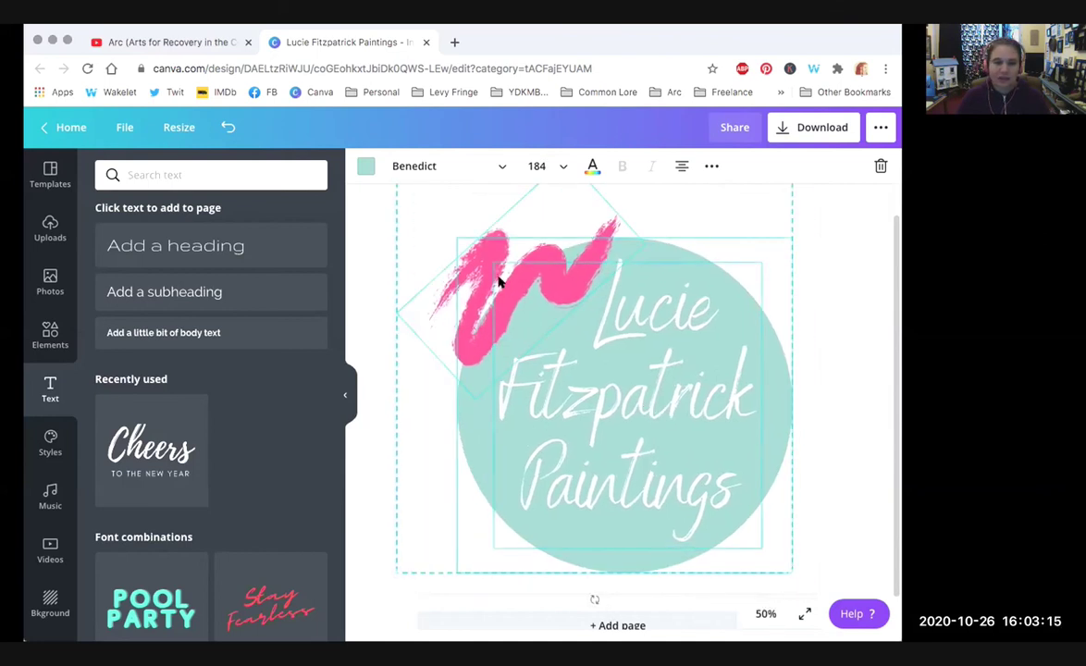
Step: Delete the pink brush stroke from the logo
left_click(856, 296)
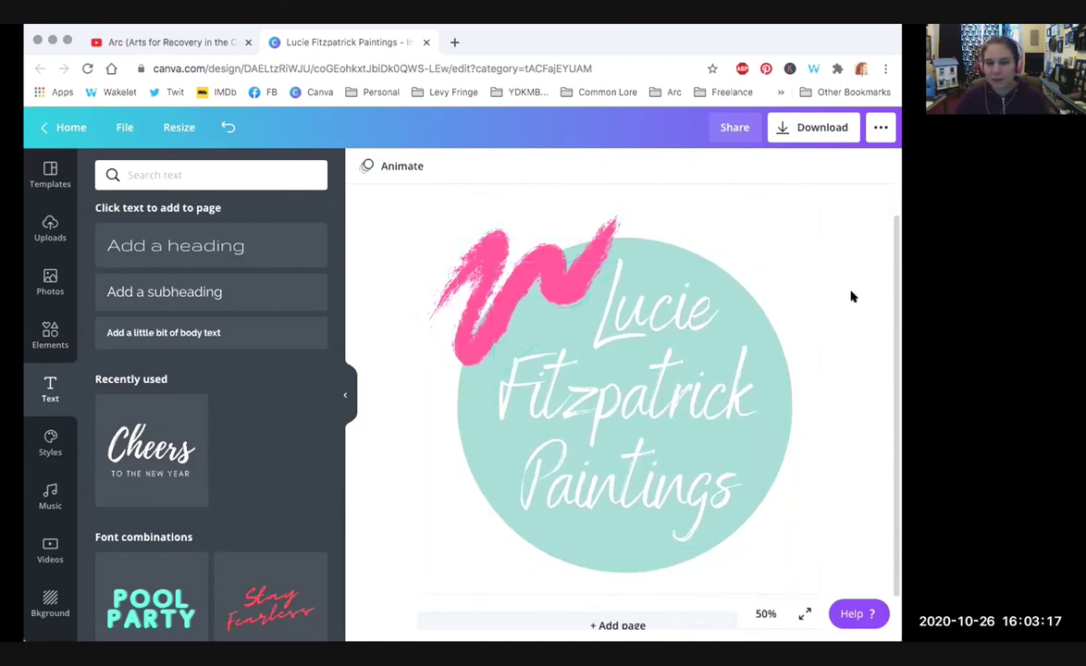
left_click(457, 286)
key("Delete")
Step: Search the Elements library for 'paintbrush' graphics
left_click(50, 335)
left_click(221, 174)
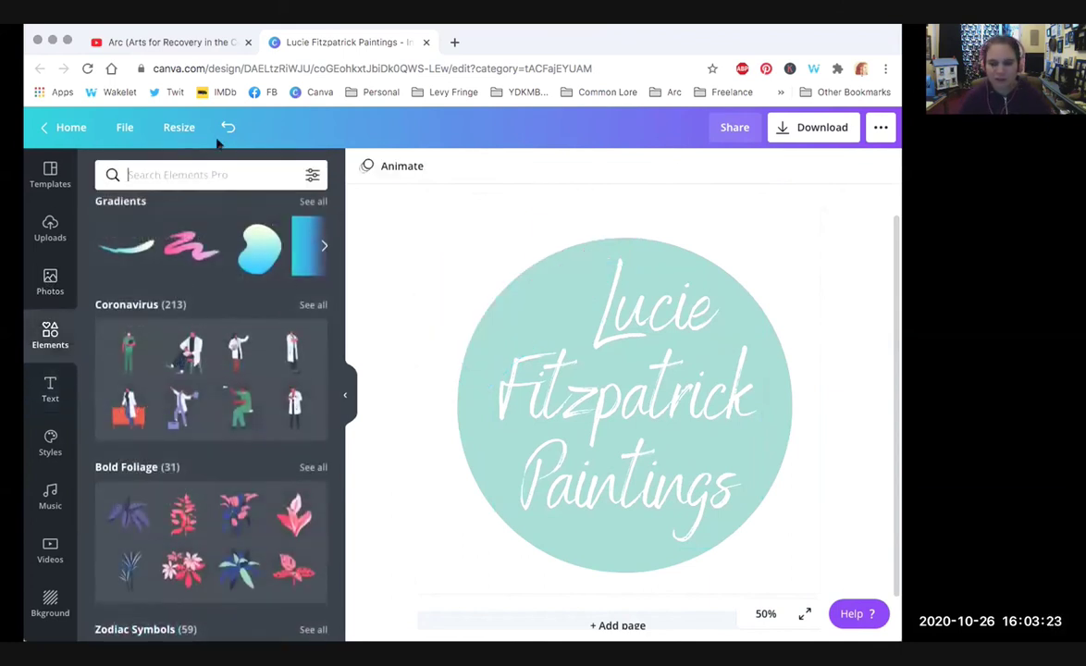
type("pai")
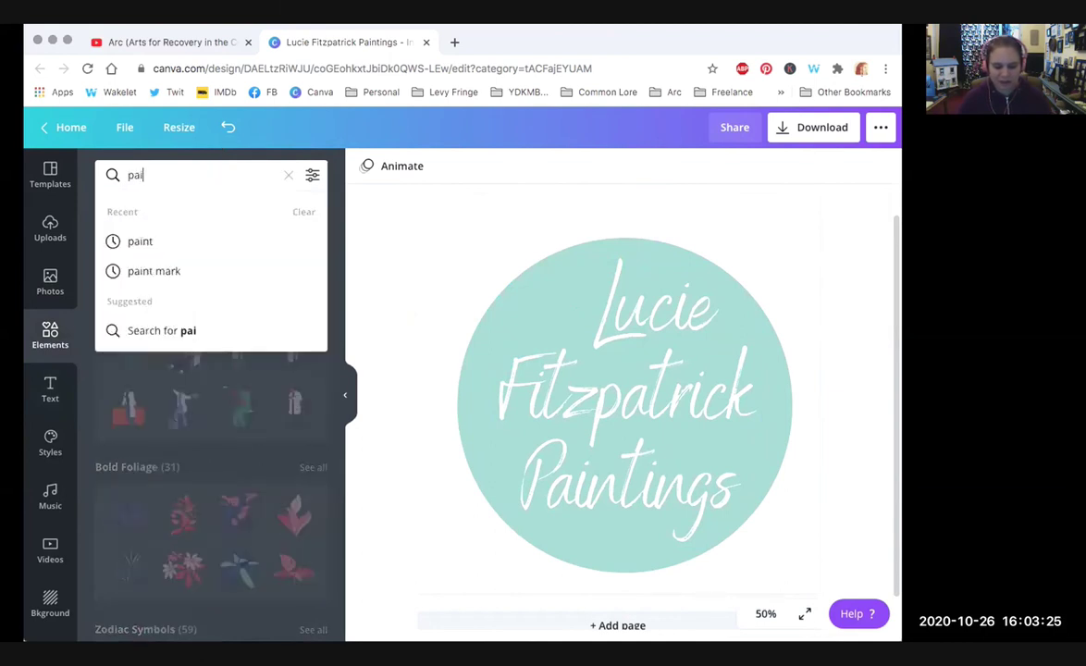
type("tbrus")
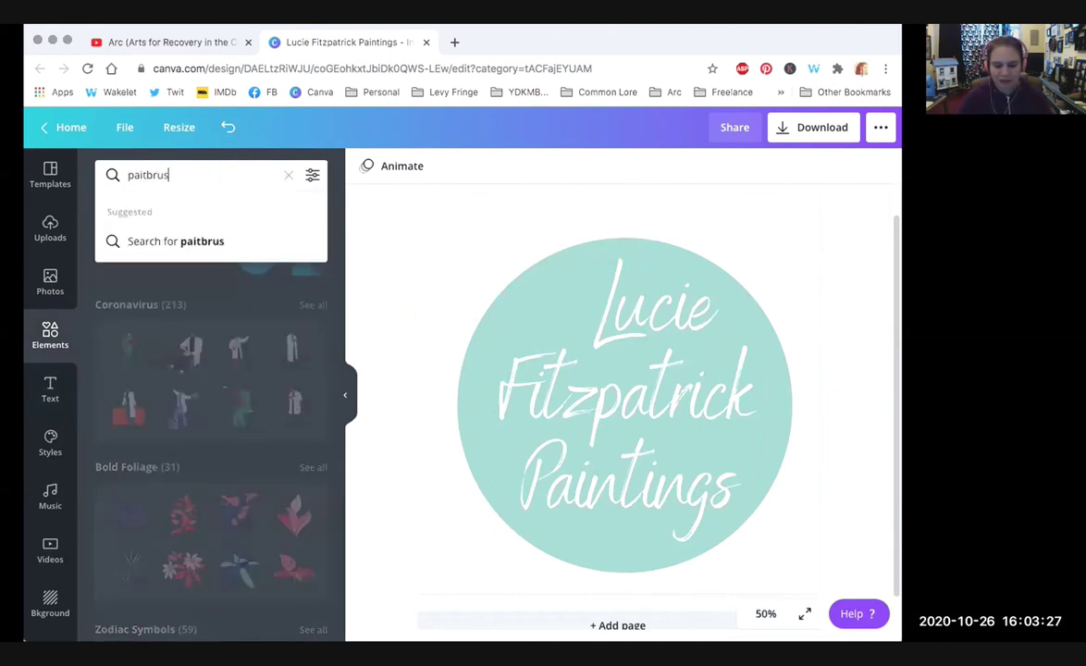
type("h")
key("Return")
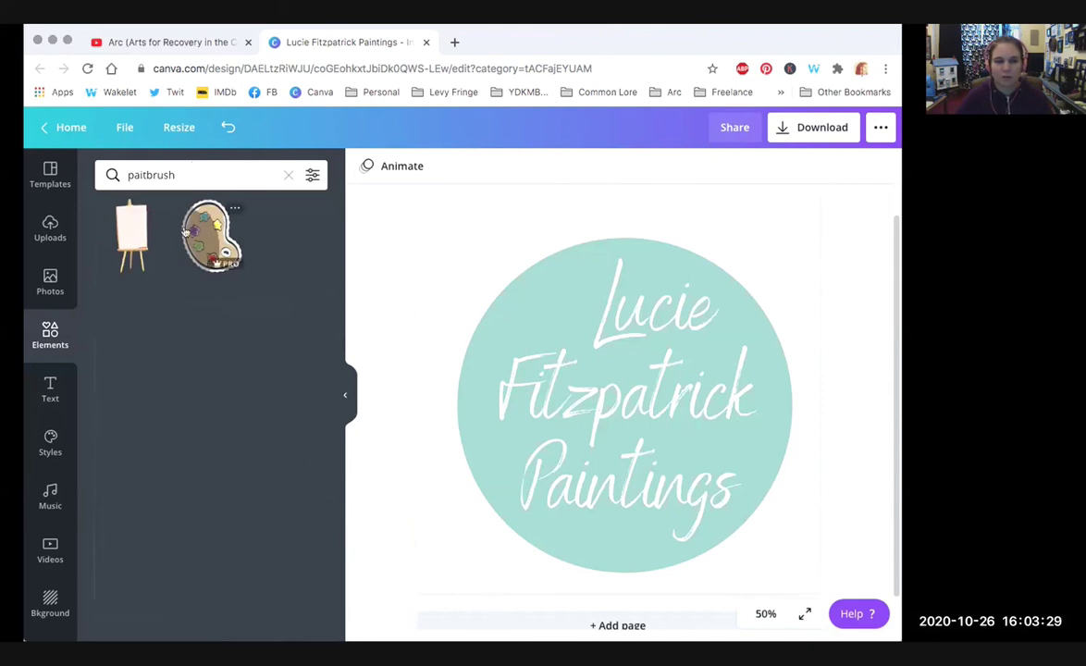
left_click(138, 175)
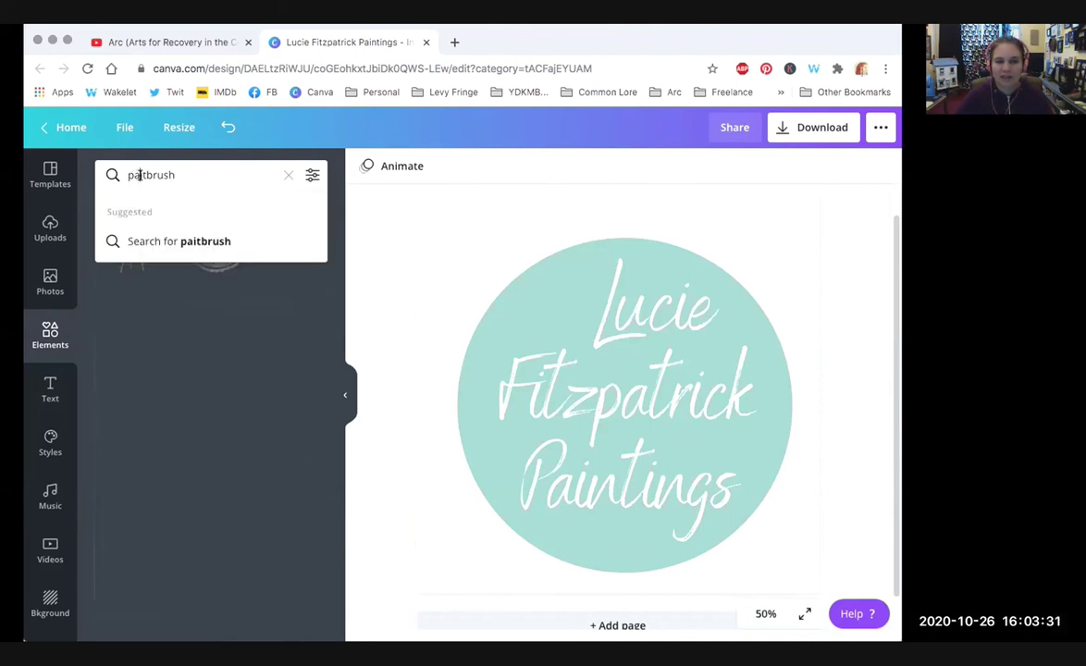
type("n")
key("Return")
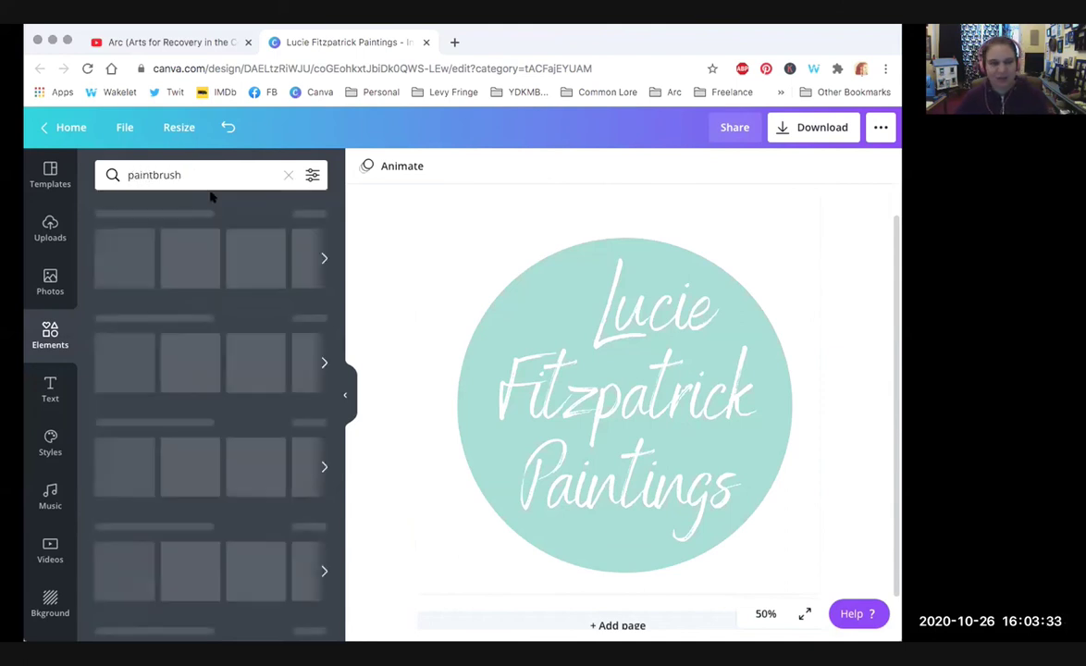
left_click(213, 174)
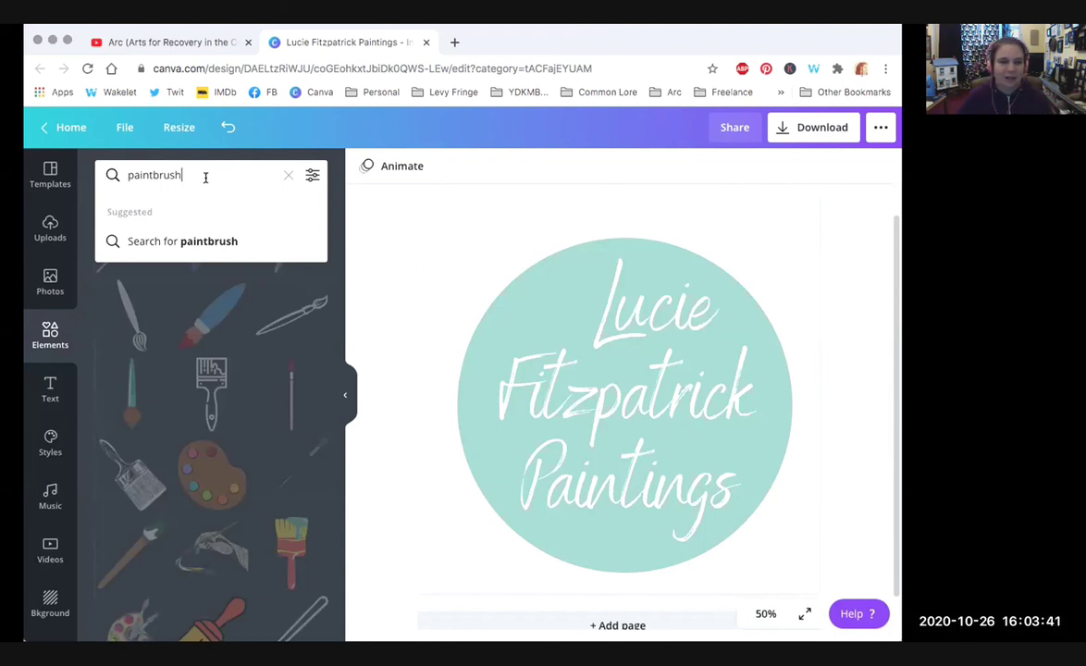
Step: Add the yellow paintbrush graphic to the design and rotate it upside down
key("Return")
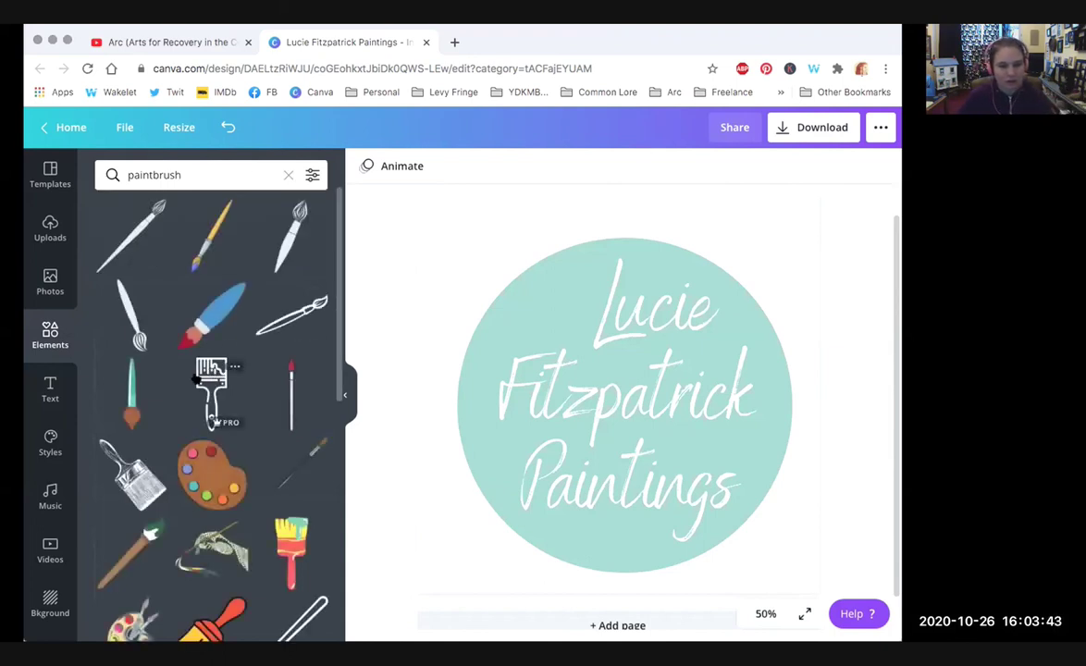
scroll(335, 322, "down", 3)
scroll(341, 361, "down", 2)
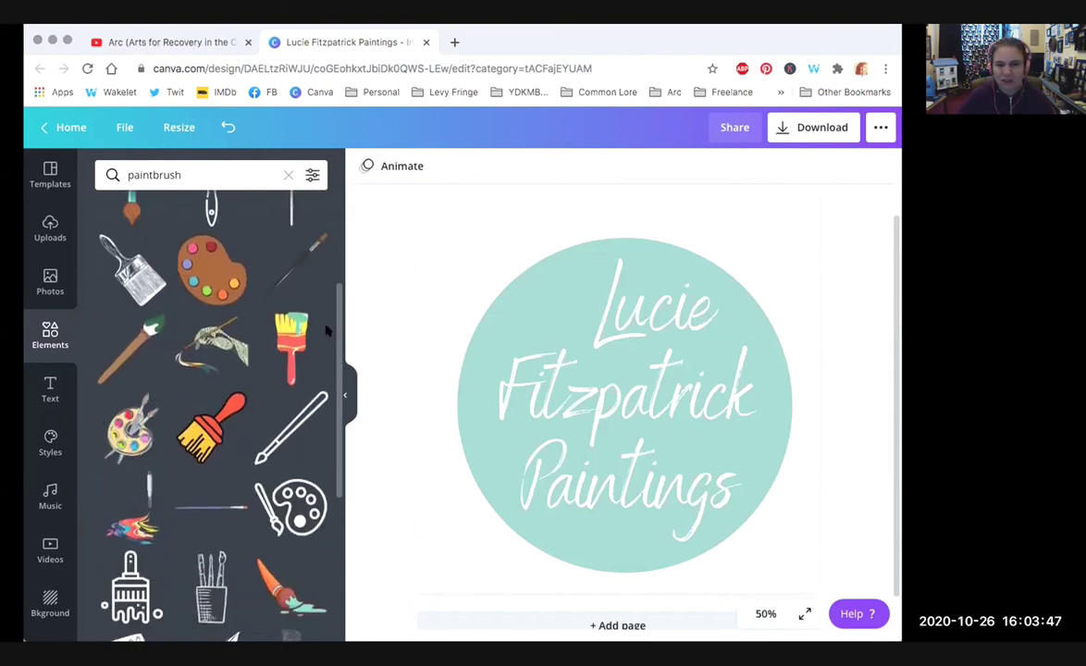
scroll(290, 321, "down", 1)
left_click(290, 321)
mouse_move(615, 481)
left_mouse_down()
mouse_move(454, 310)
mouse_move(554, 276)
mouse_move(610, 271)
left_mouse_up()
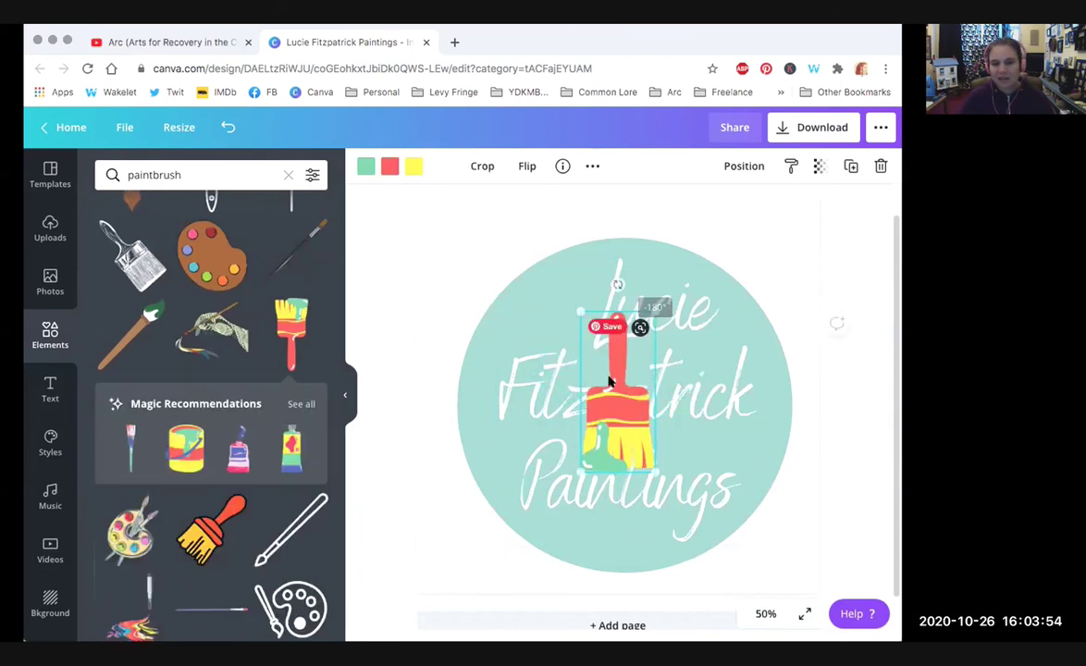
Step: Shrink the title text to size 118 and move it down-right over the circle
left_click(759, 250)
left_click(803, 247)
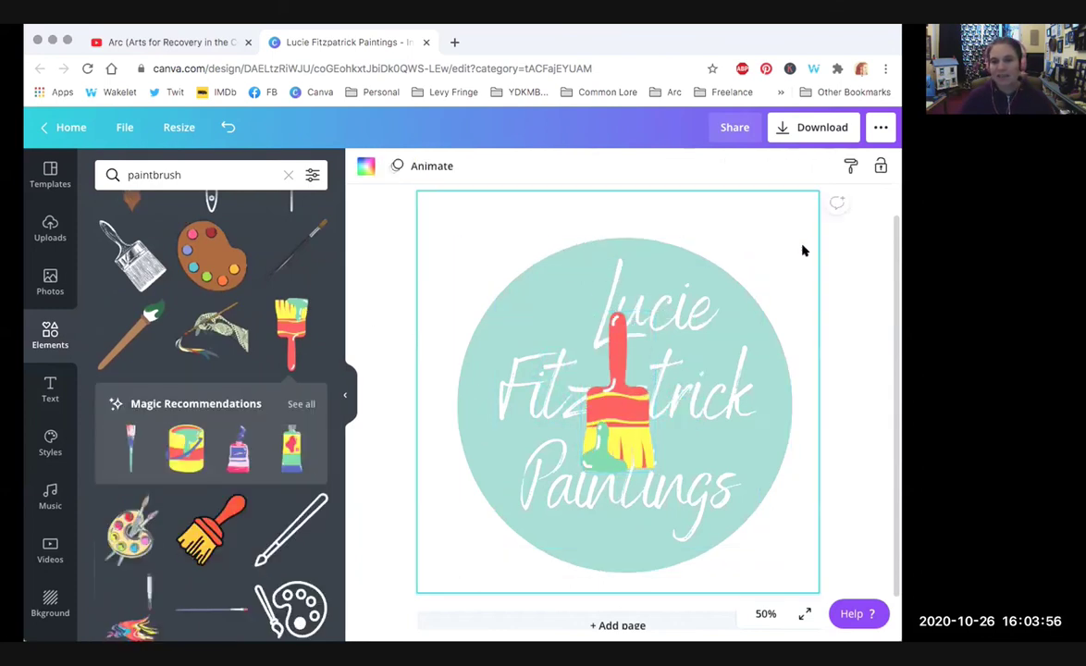
left_click(725, 407)
left_click_drag(784, 233, 673, 361)
mouse_move(514, 460)
left_mouse_down()
mouse_move(546, 472)
mouse_move(555, 451)
left_mouse_up()
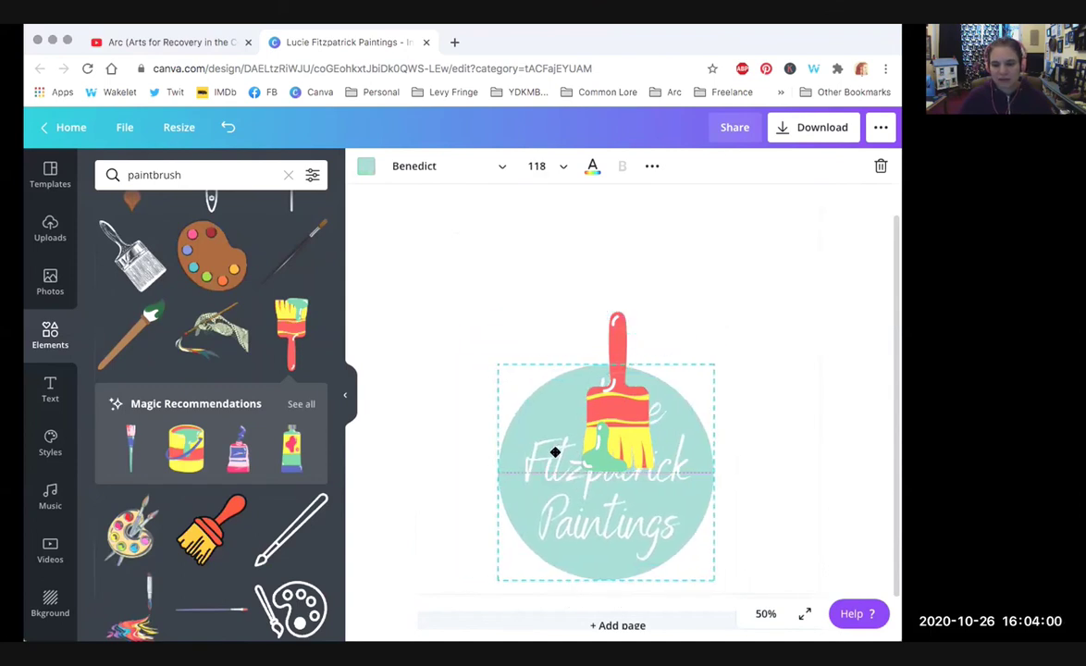
Step: Move the paintbrush above the circle and recolour its green part teal
left_click(605, 352)
left_click_drag(603, 351, 596, 252)
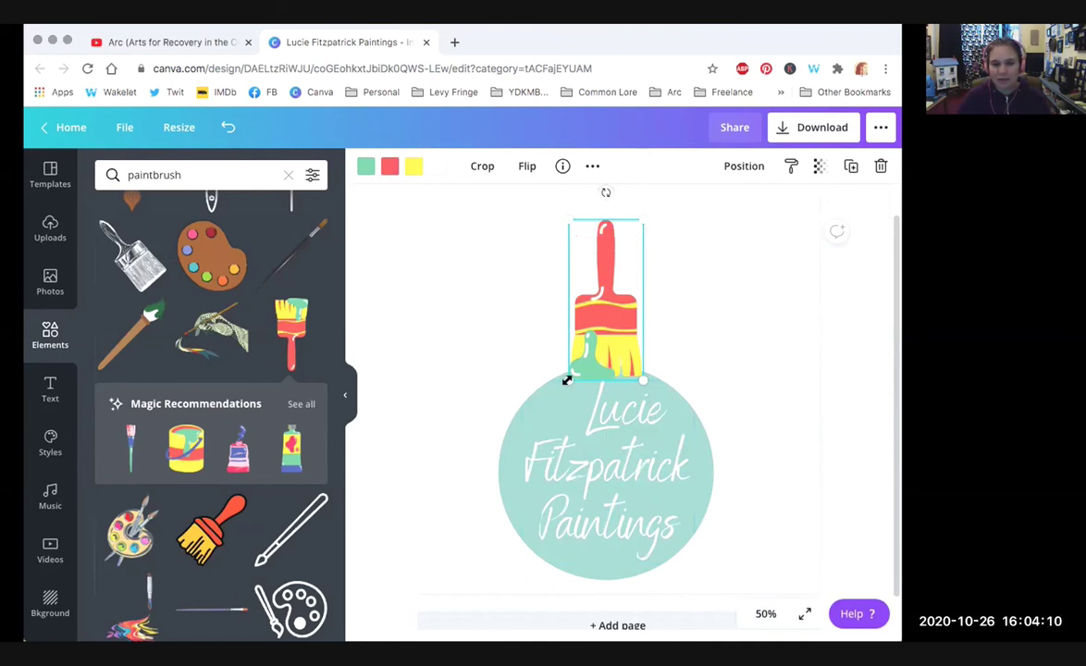
left_click(373, 169)
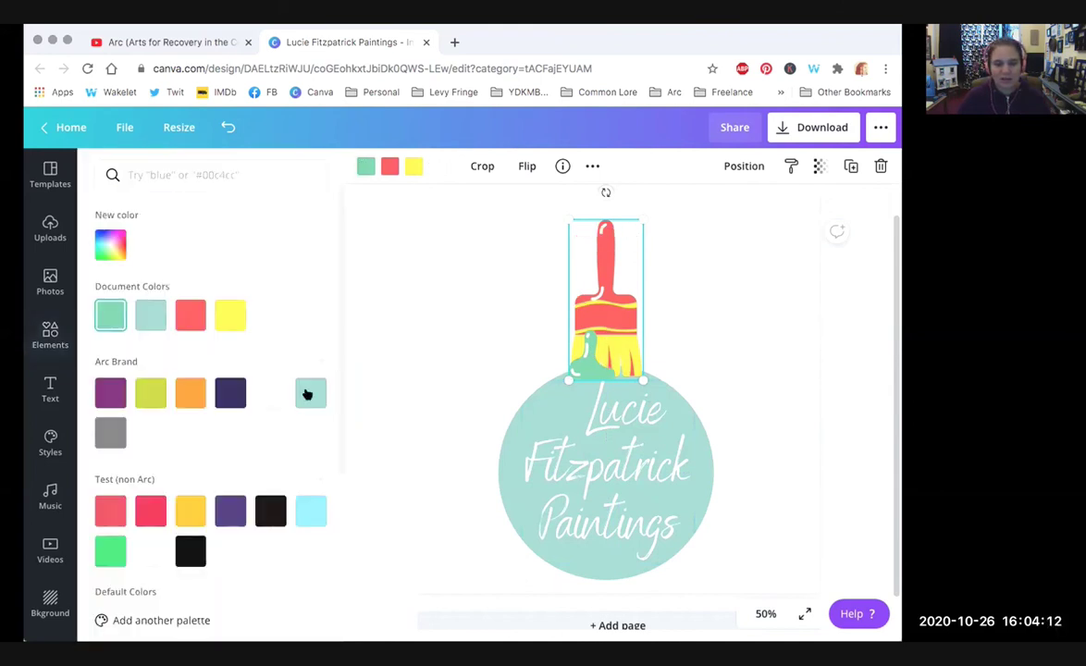
left_click(308, 393)
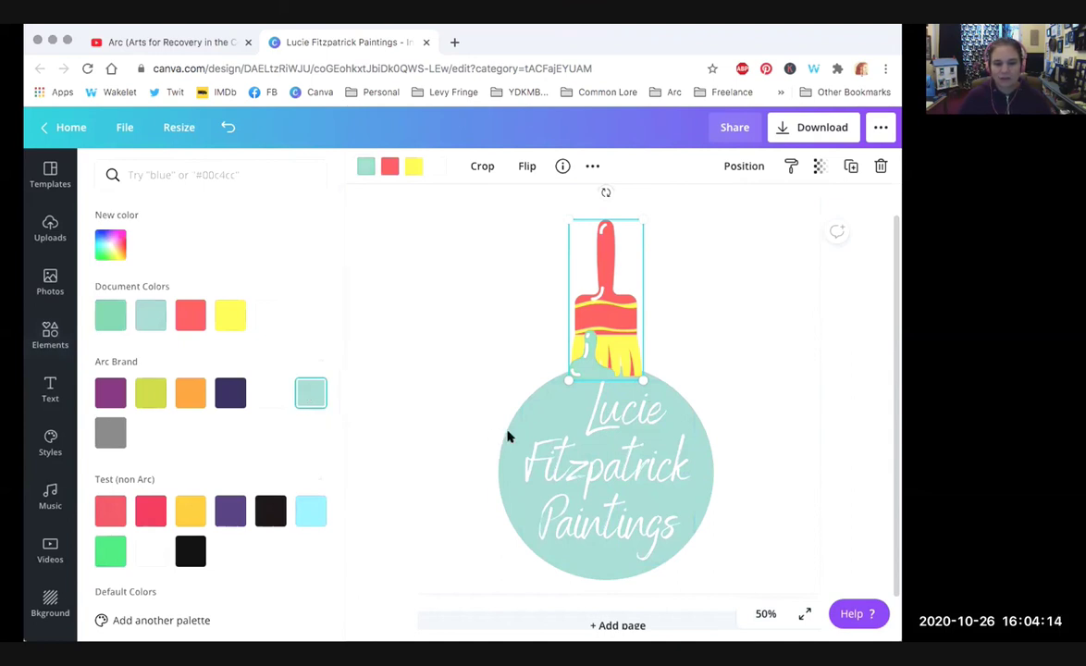
Step: Recolour the paintbrush handle orange and its yellow bristles navy, then deselect it
left_click(517, 421)
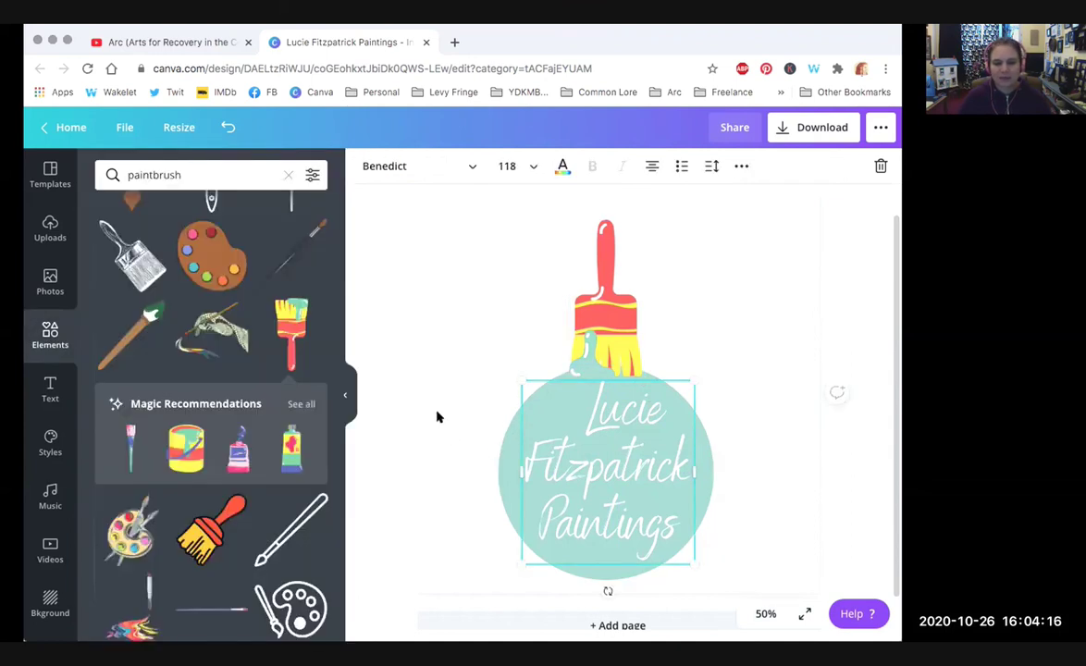
left_click(439, 417)
left_click(504, 449)
left_click(365, 165)
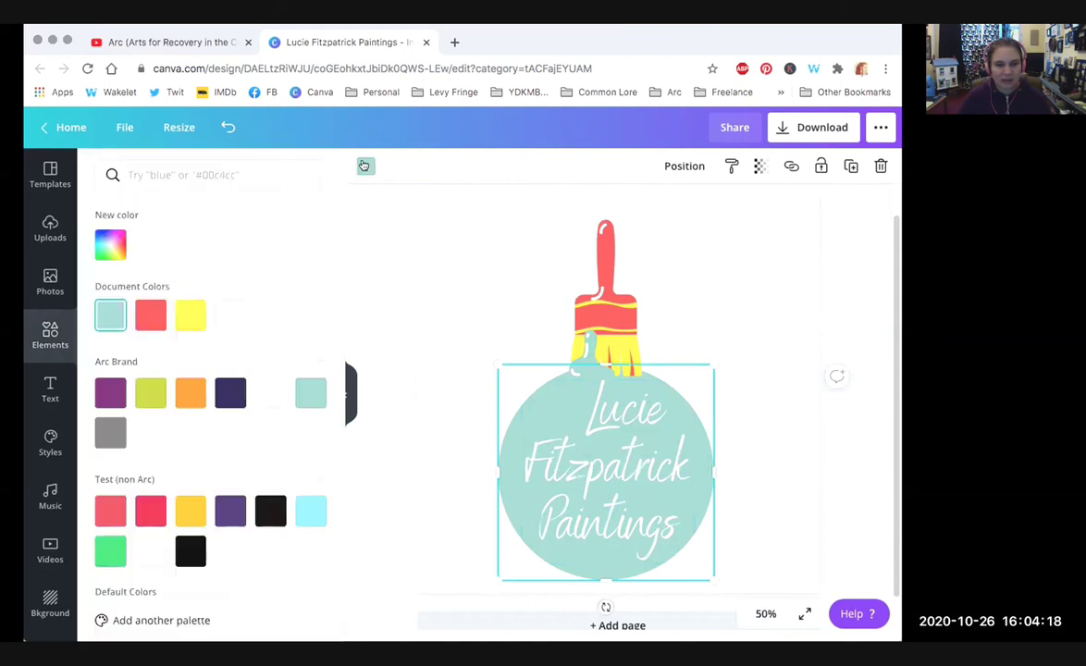
left_click(400, 261)
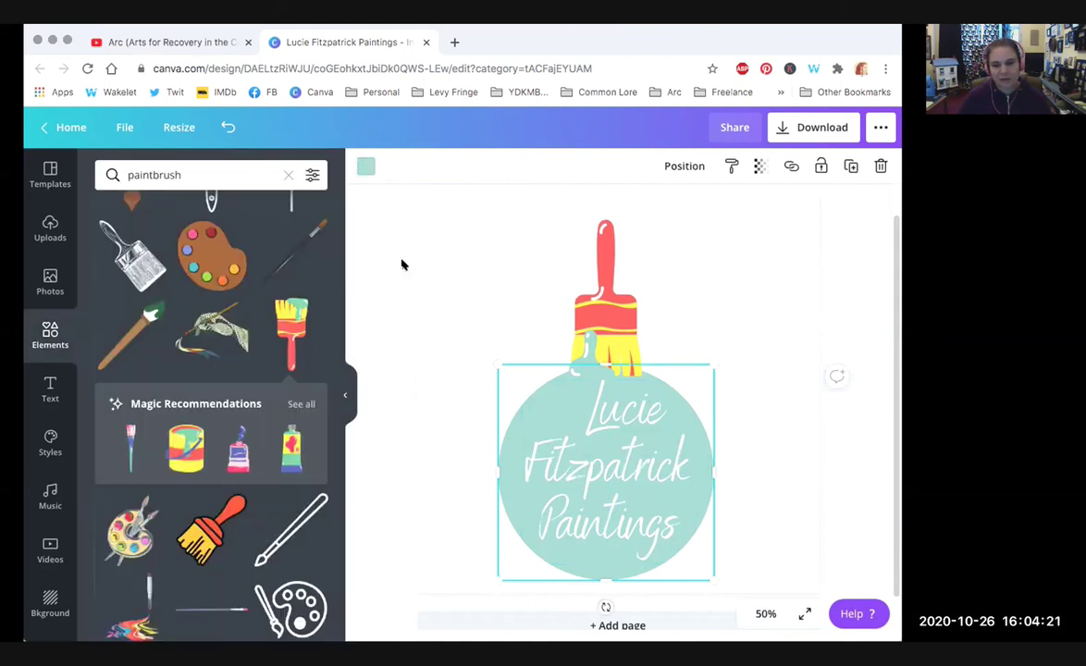
left_click(606, 277)
left_click(389, 166)
left_click(190, 392)
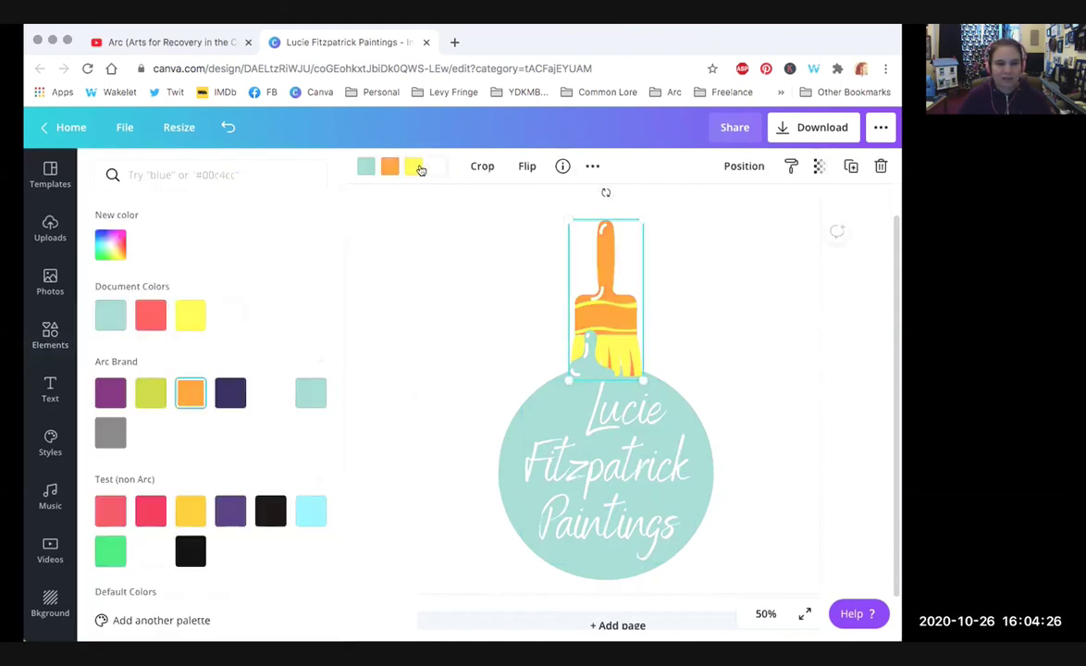
left_click(227, 391)
key("Escape")
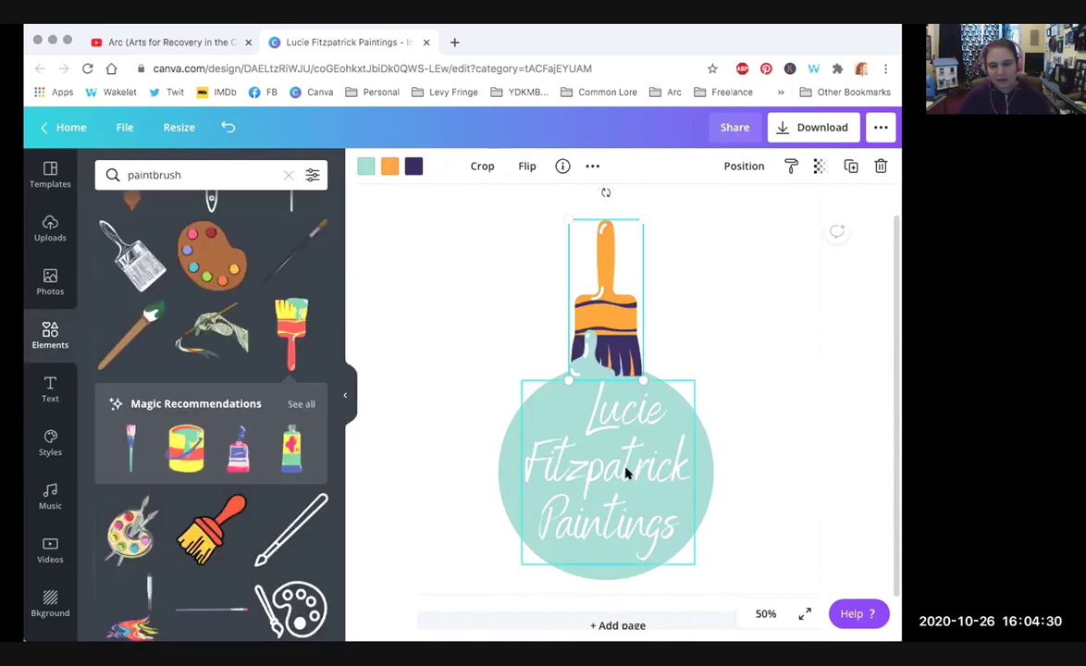
left_click(757, 508)
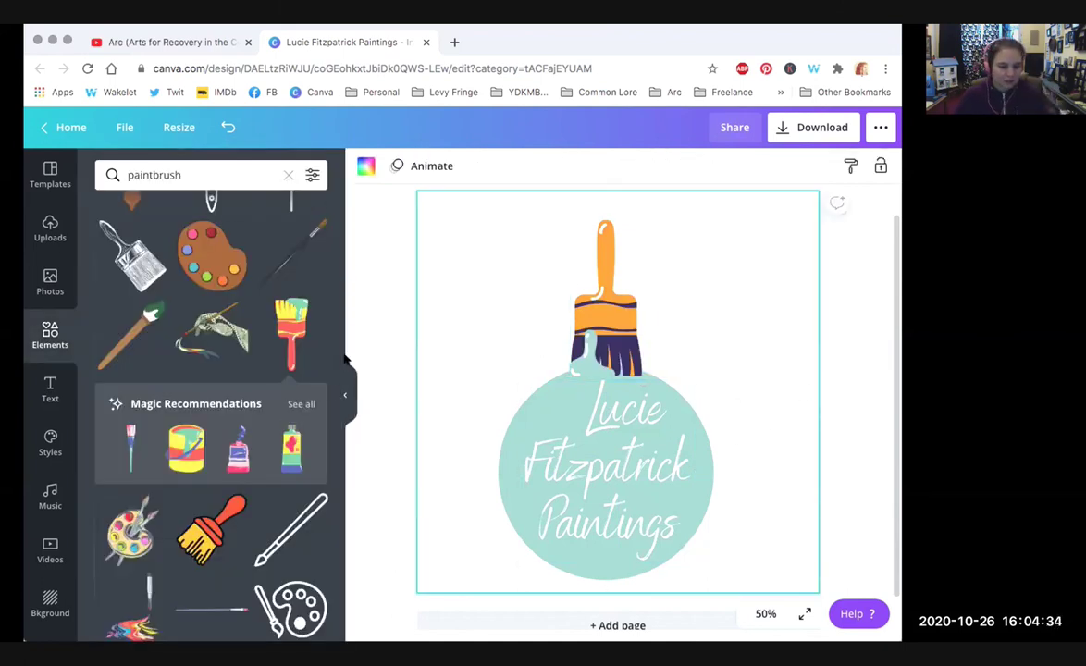
scroll(333, 462, "down", 5)
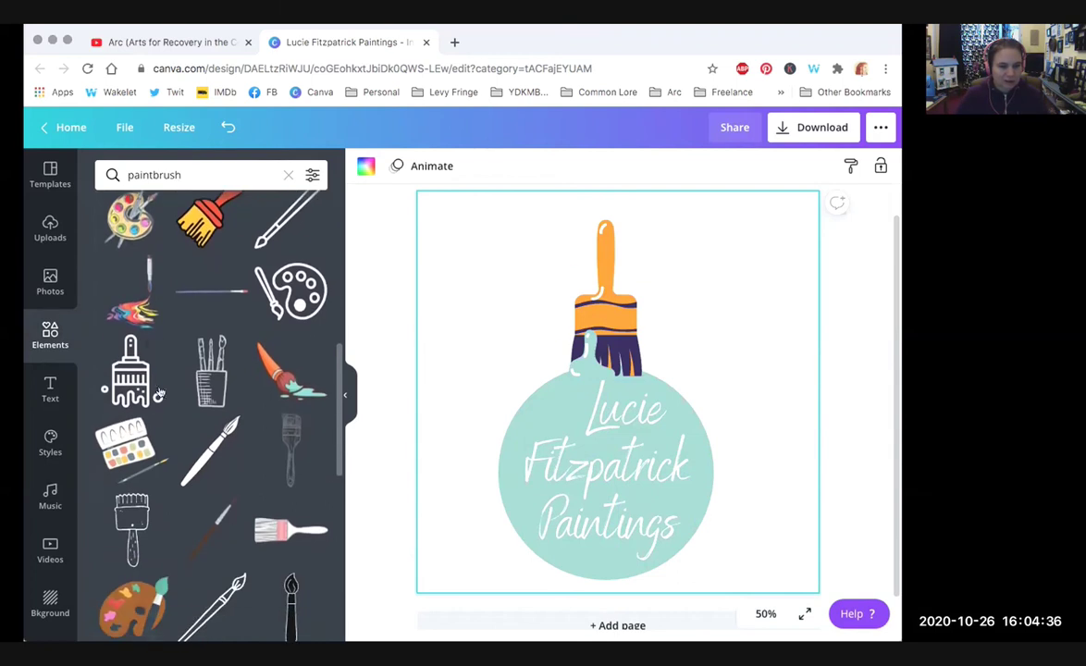
Step: Add a watercolour palette graphic and shrink it to a small size
left_click(129, 368)
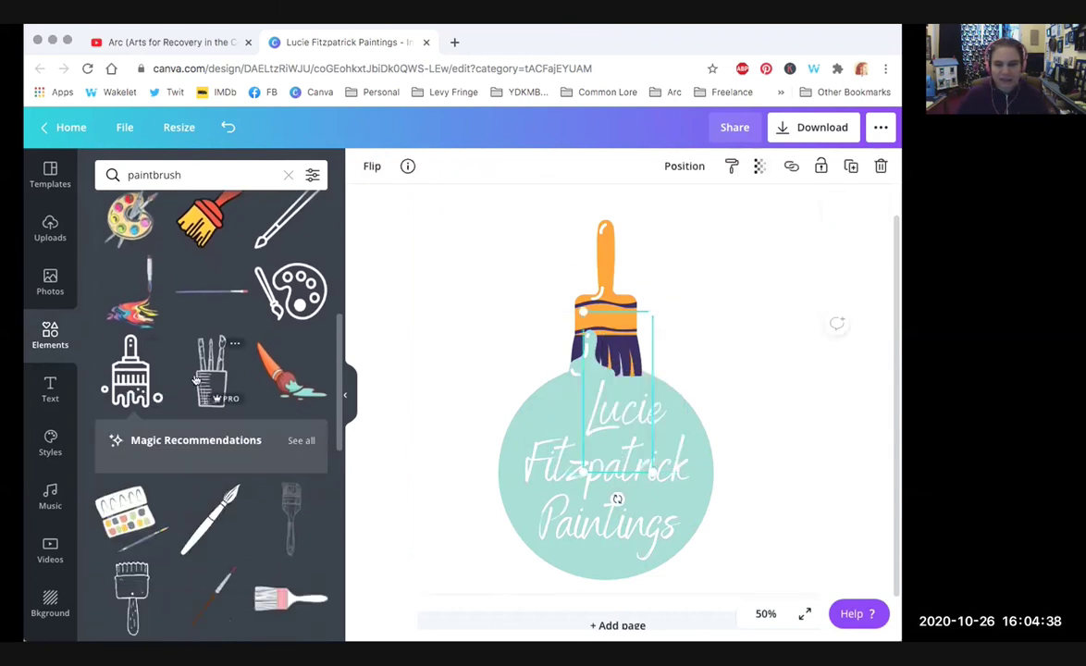
left_click(124, 448)
mouse_move(647, 388)
left_mouse_down()
mouse_move(545, 318)
mouse_move(556, 297)
mouse_move(598, 356)
left_mouse_up()
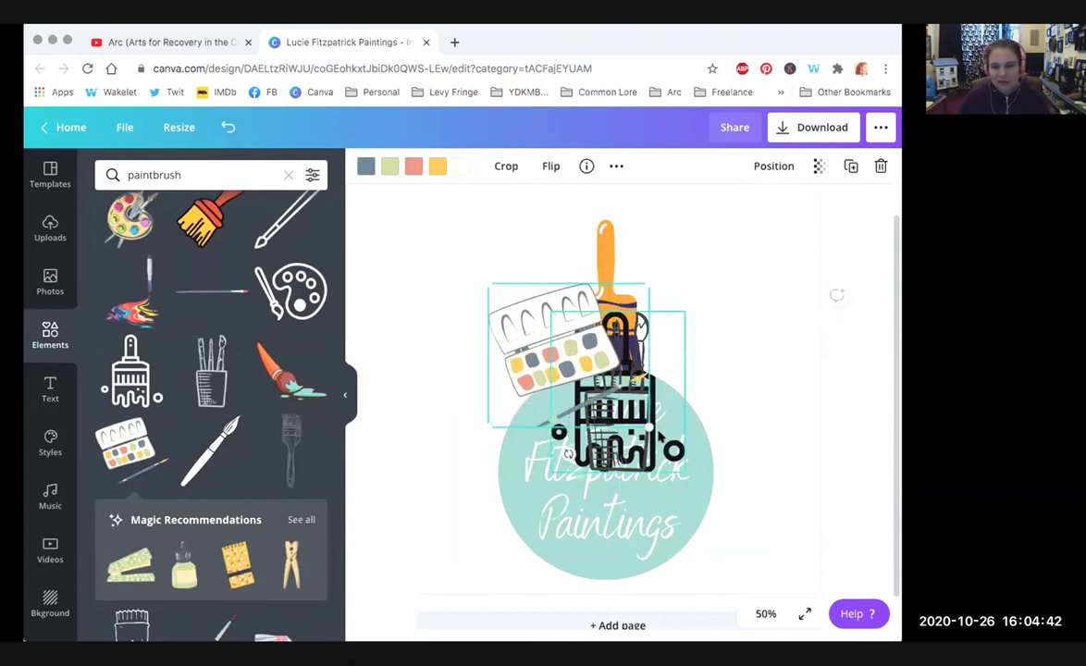
mouse_move(649, 426)
left_mouse_down()
mouse_move(667, 446)
mouse_move(533, 308)
mouse_move(546, 335)
left_mouse_up()
Step: Delete the orange paintbrush, brush pot and dripping paintbrush graphics
left_click(606, 266)
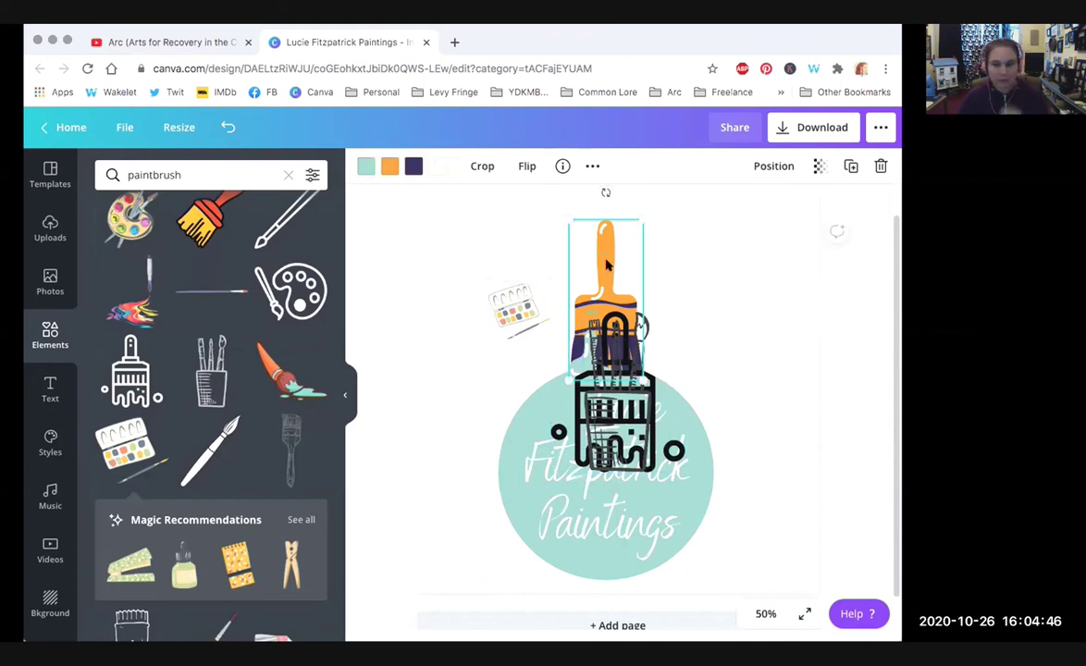
key("Delete")
left_click(606, 347)
key("Delete")
left_click(606, 407)
key("Delete")
Step: Move the title and circle up-right and place the palette beside 'Lucie'
left_click(626, 376)
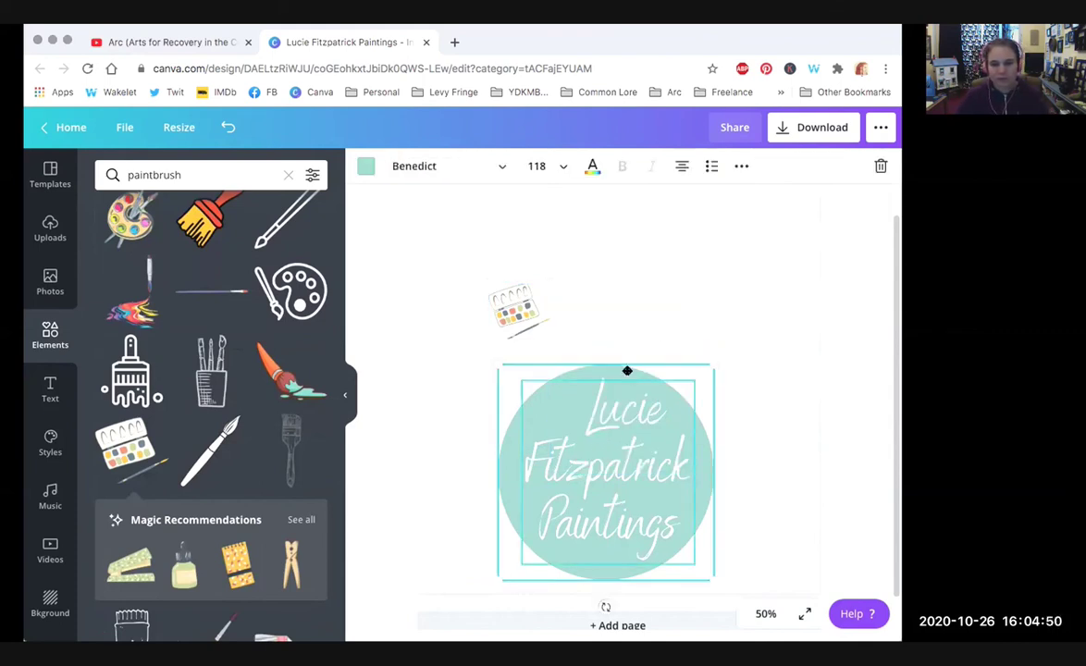
left_click_drag(626, 376, 658, 295)
left_click_drag(513, 308, 578, 315)
left_click(753, 554)
Step: Enlarge the whole logo to 986 × 986, centre it, and open the download options
left_click_drag(753, 554, 449, 277)
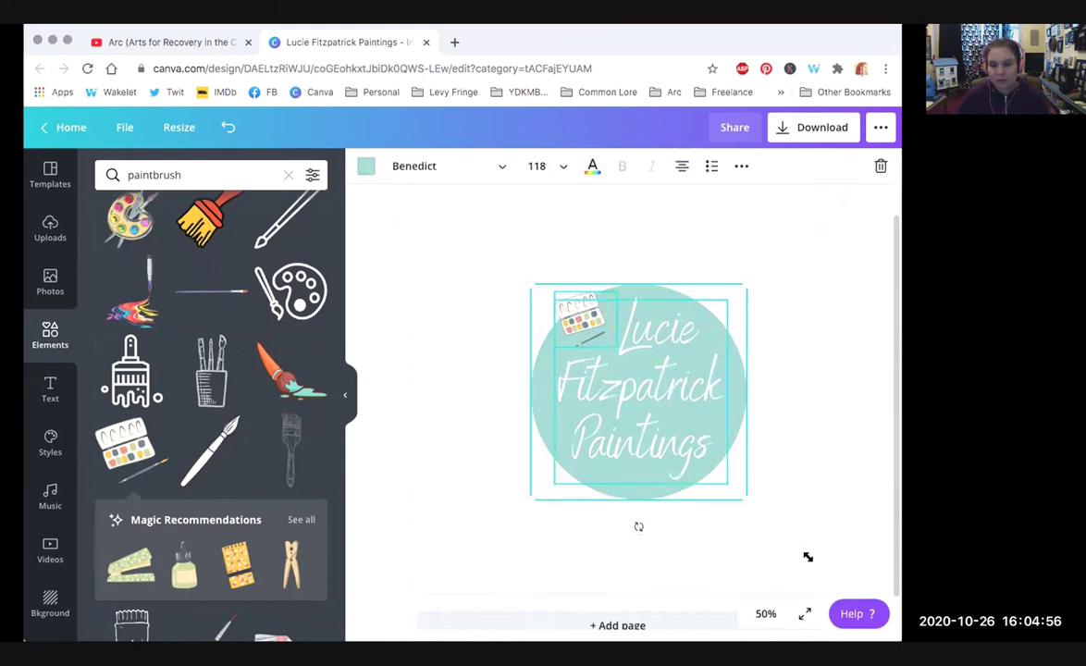
left_click_drag(807, 557, 808, 558)
left_click_drag(532, 284, 416, 217)
left_click_drag(719, 352, 710, 364)
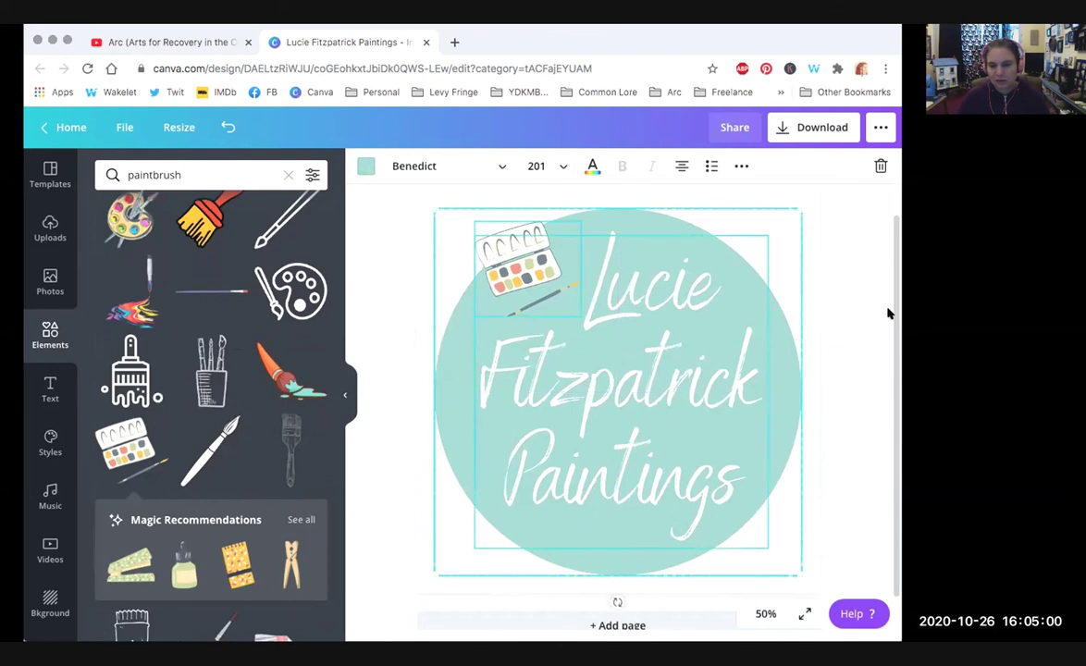
left_click(808, 275)
left_click(801, 129)
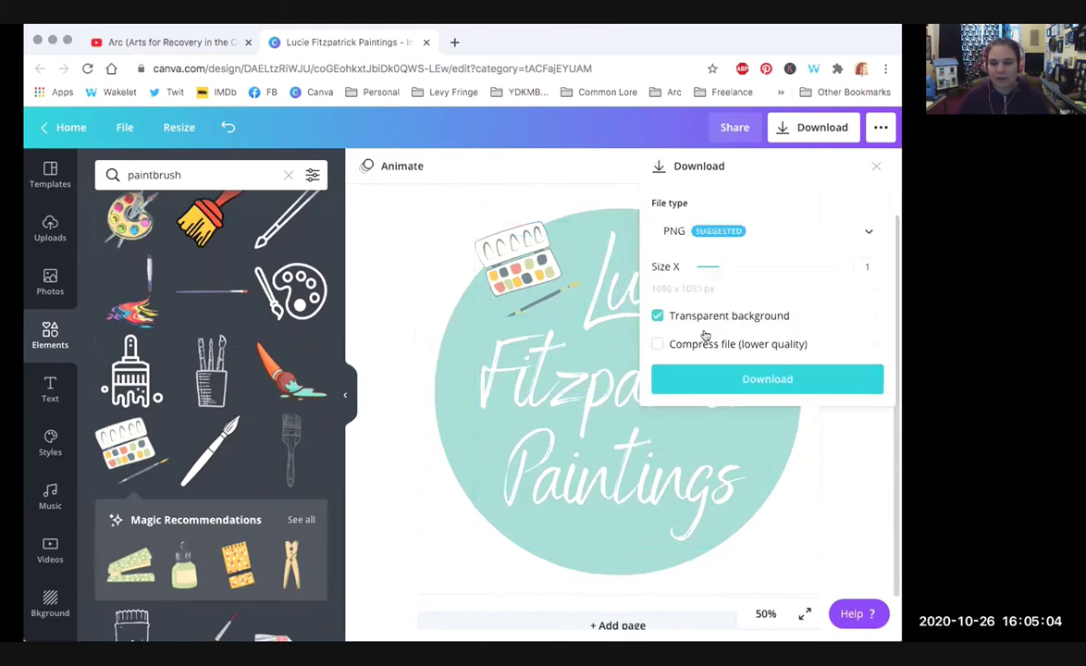
Step: Untick Transparent background and close the download options without downloading
left_click(706, 319)
left_click(797, 444)
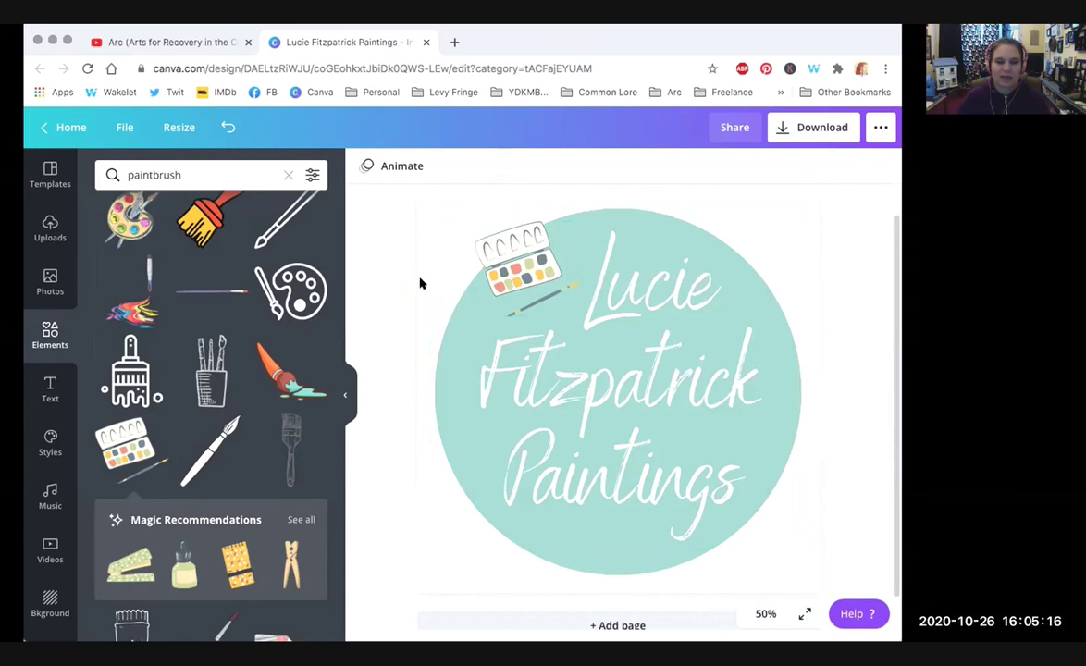
Step: Set the page background to grey, keeping the zoom at 50%
left_click(50, 603)
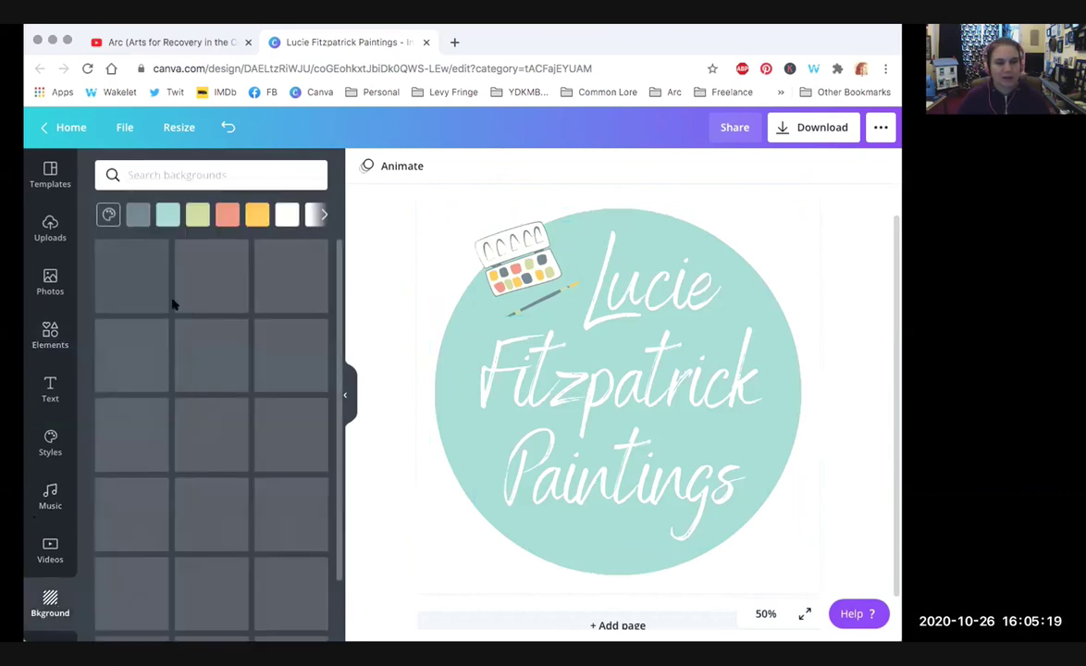
left_click(133, 216)
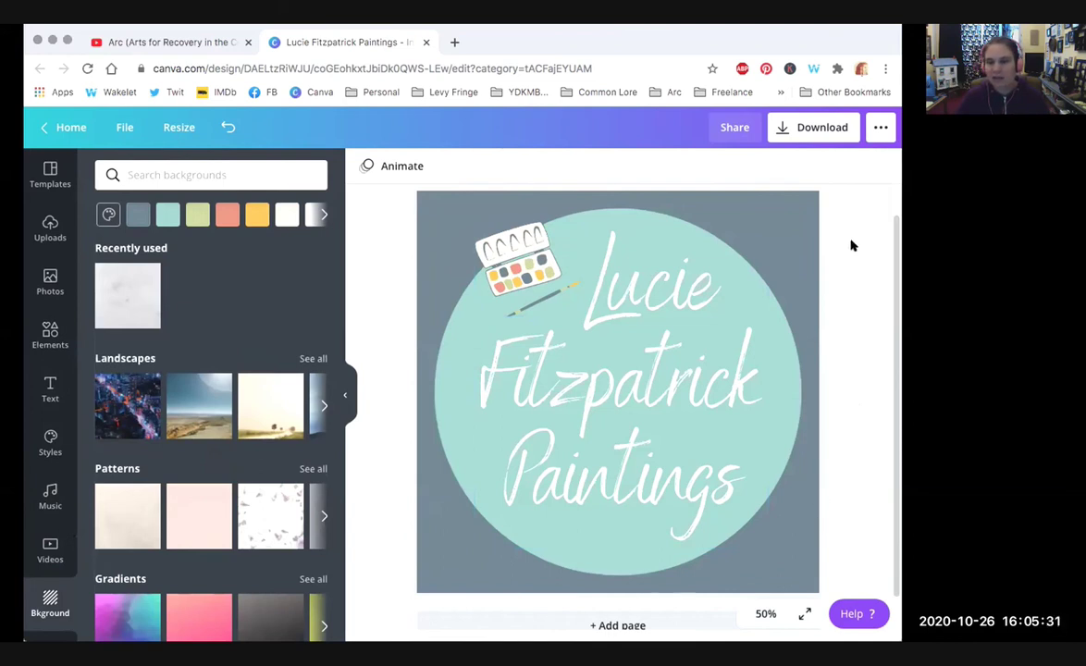
left_click(801, 129)
left_click(766, 614)
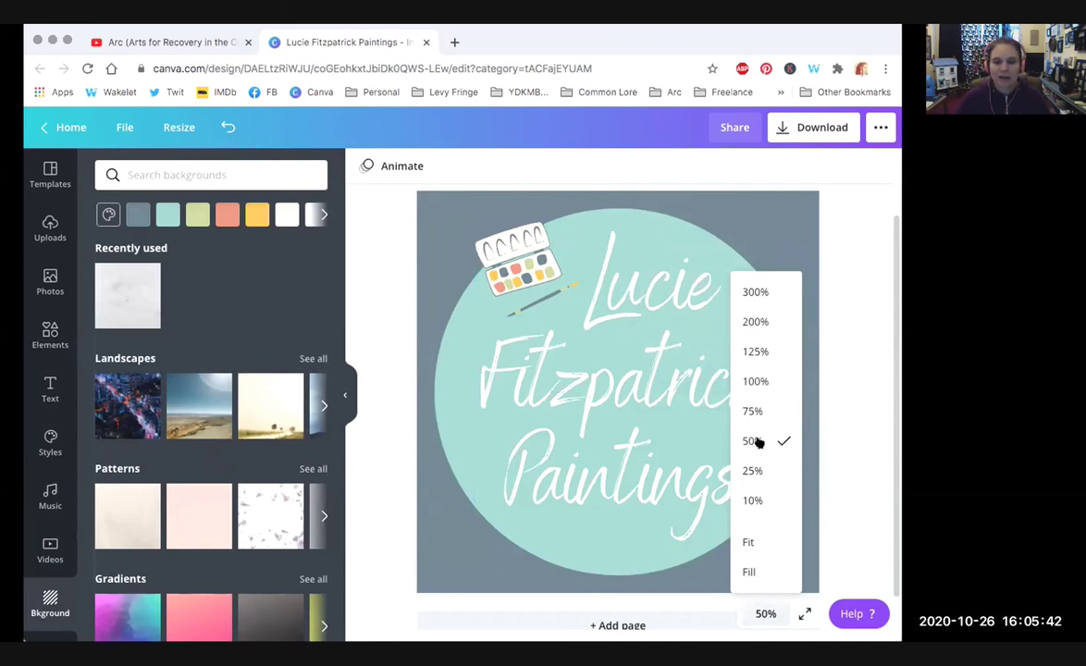
left_click(848, 298)
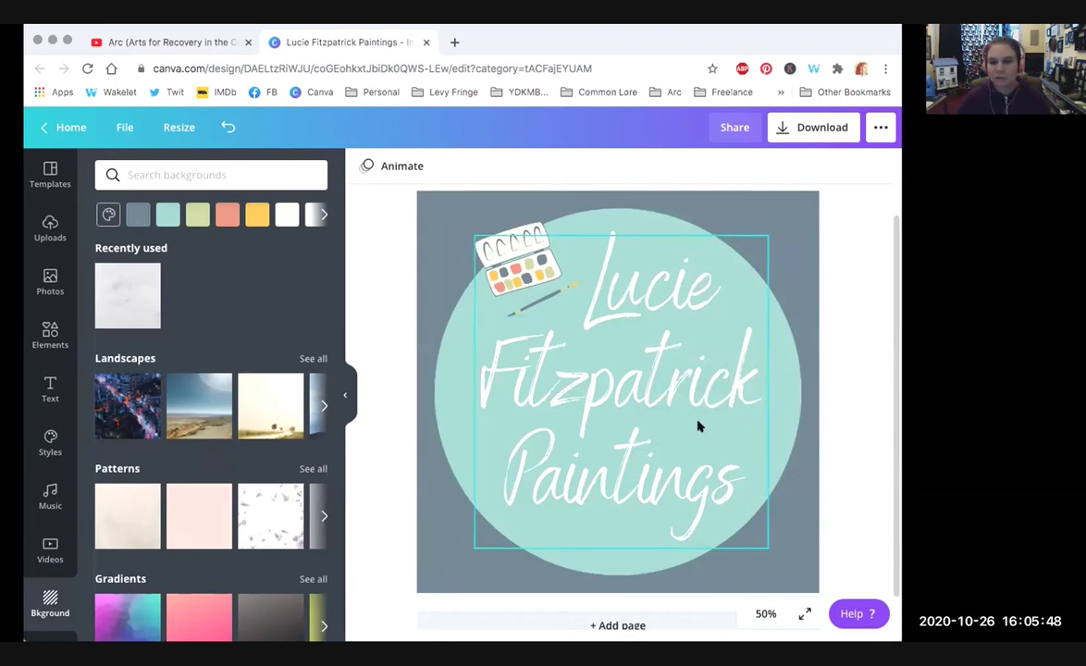
Step: Nudge the title text slightly down and right, then zoom the page out to 10%
left_click(635, 399)
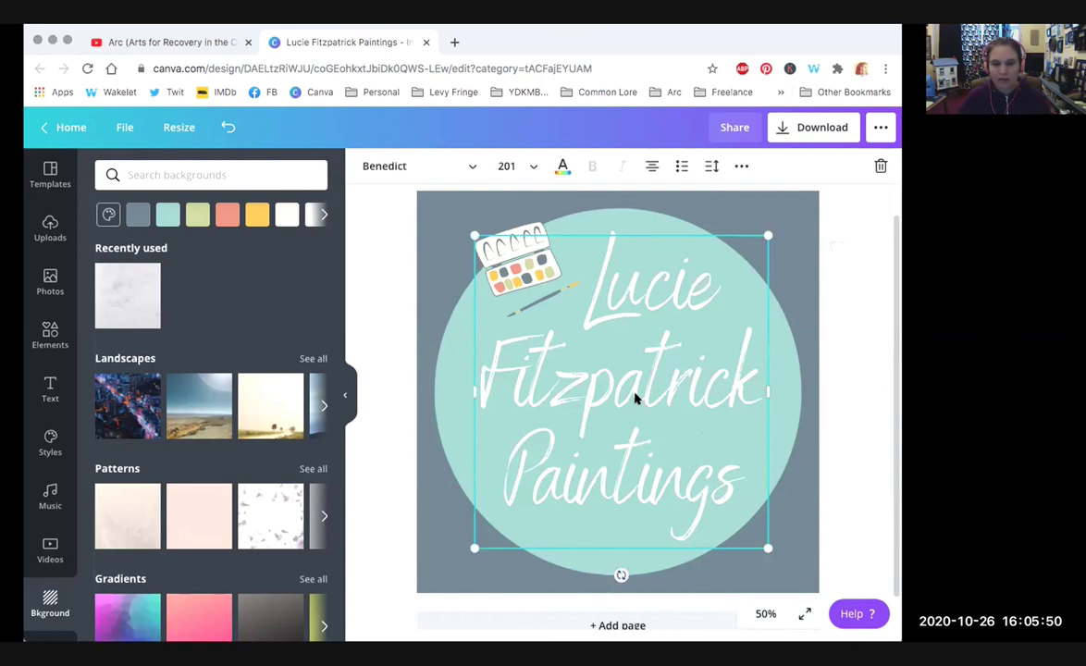
left_click(739, 166)
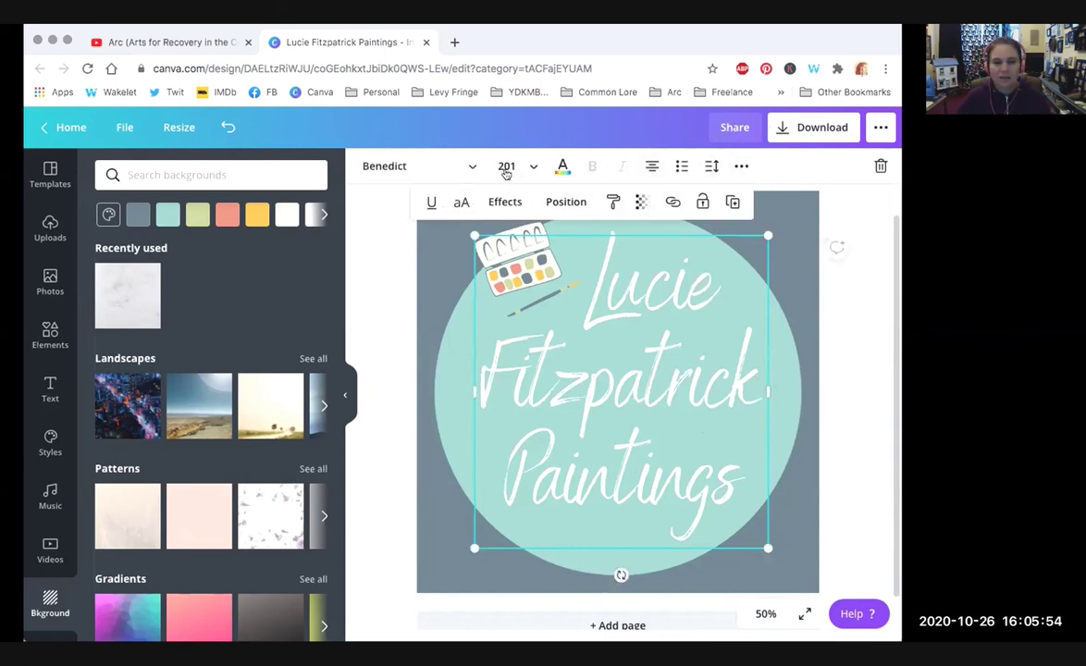
mouse_move(604, 387)
left_mouse_down()
mouse_move(611, 396)
mouse_move(606, 381)
left_mouse_up()
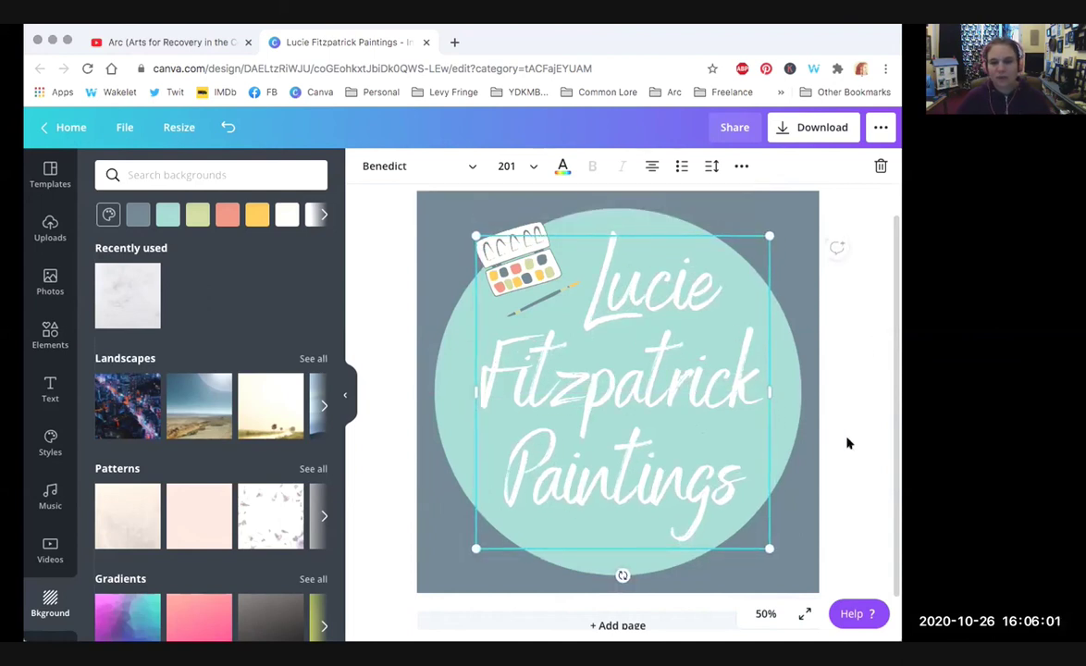
left_click(828, 443)
left_click(766, 614)
left_click(754, 472)
left_click(764, 614)
left_click(756, 502)
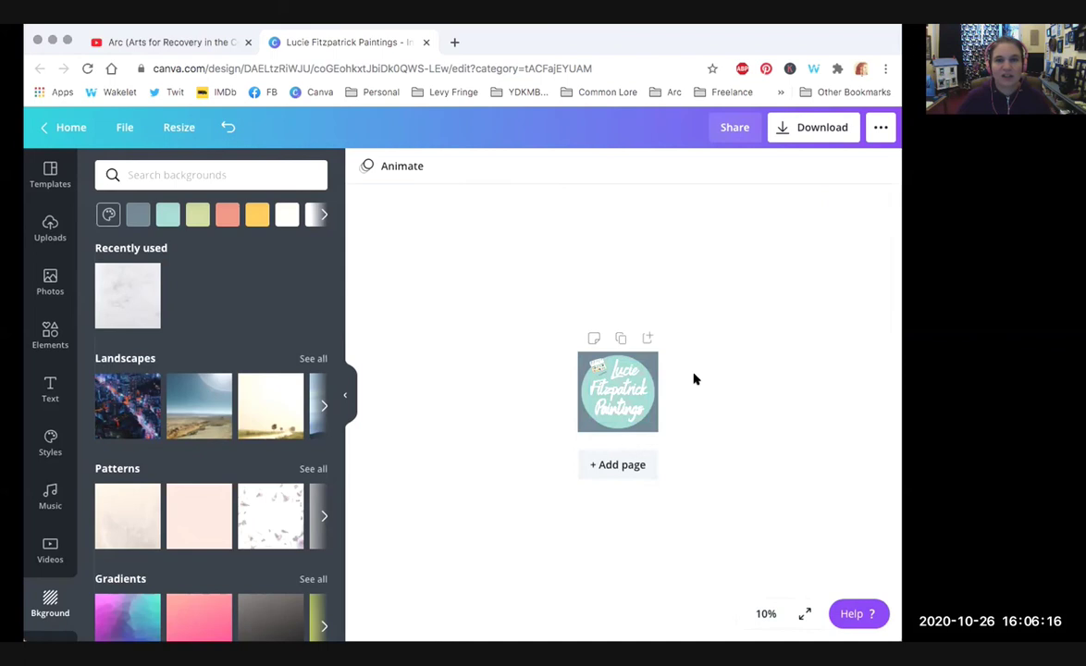
Step: Marquee-select the Benedict title text and drag its corner to shrink it to size 189
left_click_drag(697, 427, 525, 363)
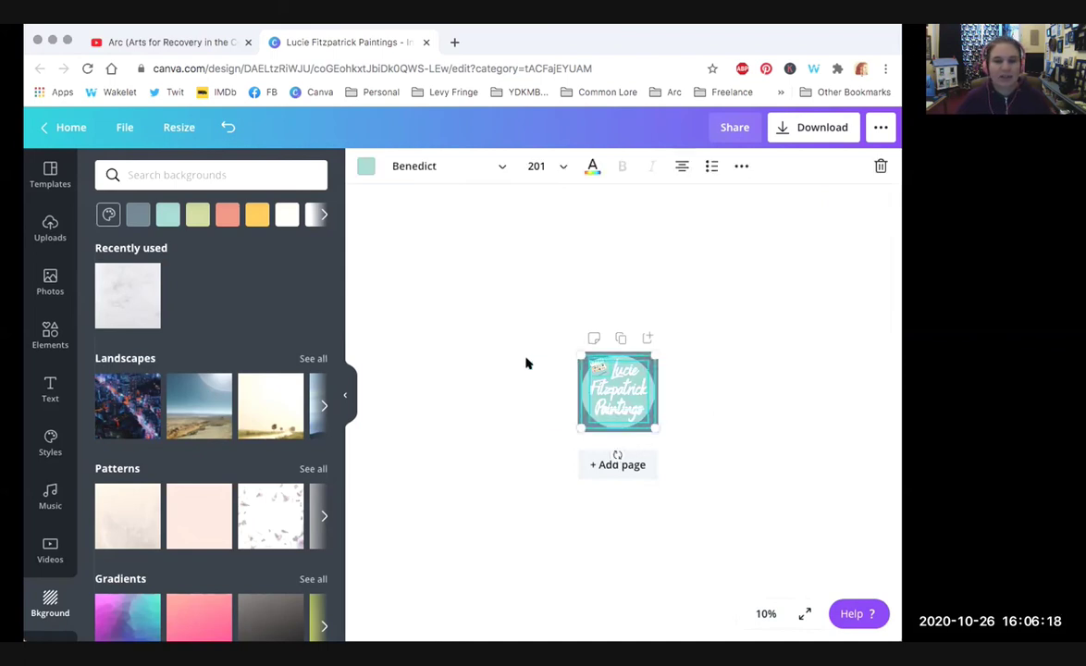
left_click(698, 390)
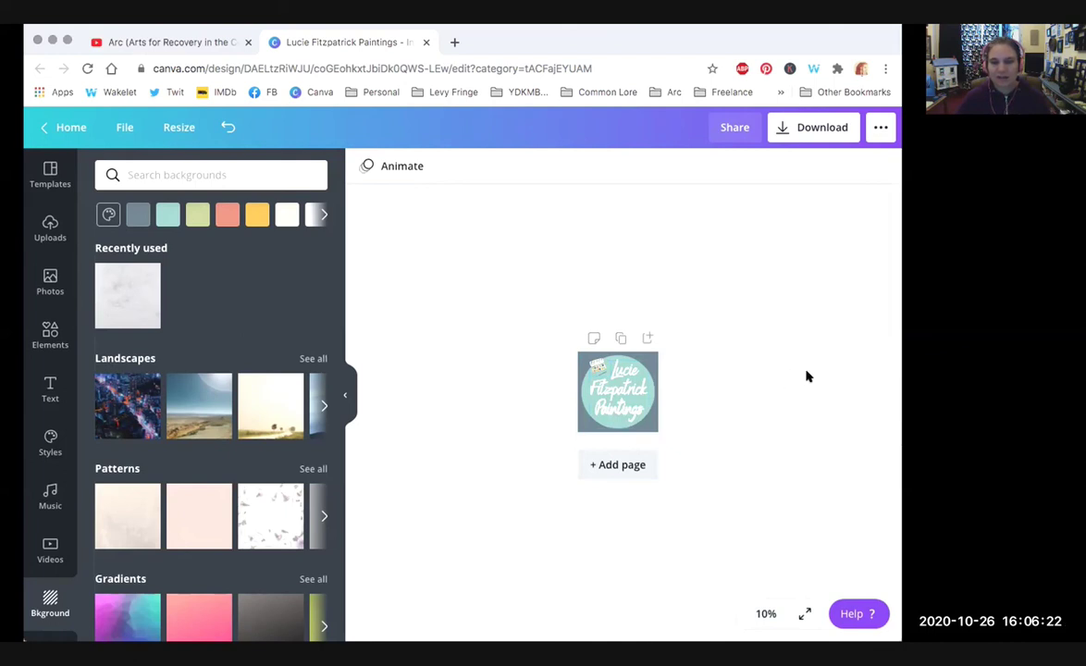
left_click_drag(484, 319, 729, 451)
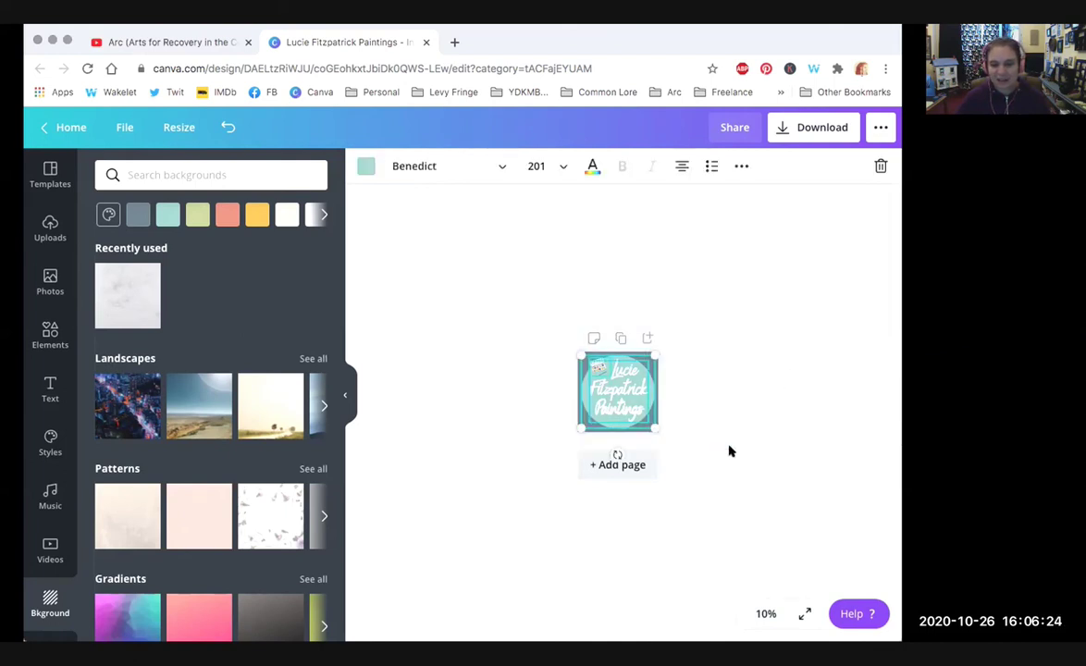
left_click(766, 614)
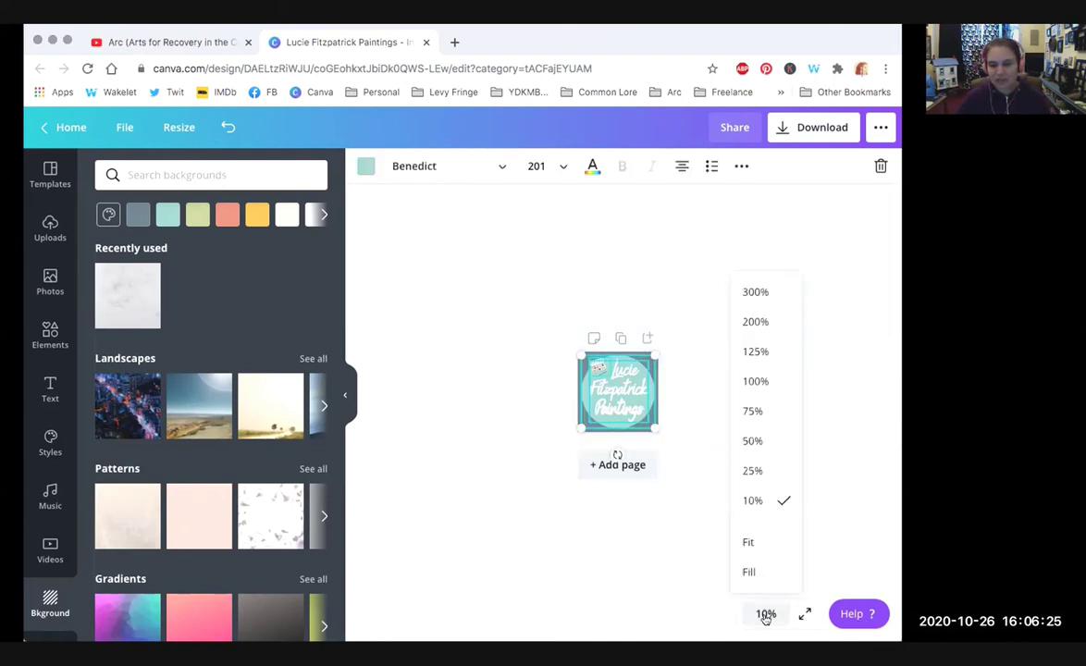
left_click(758, 473)
left_click(765, 614)
left_click(760, 504)
left_click(749, 430)
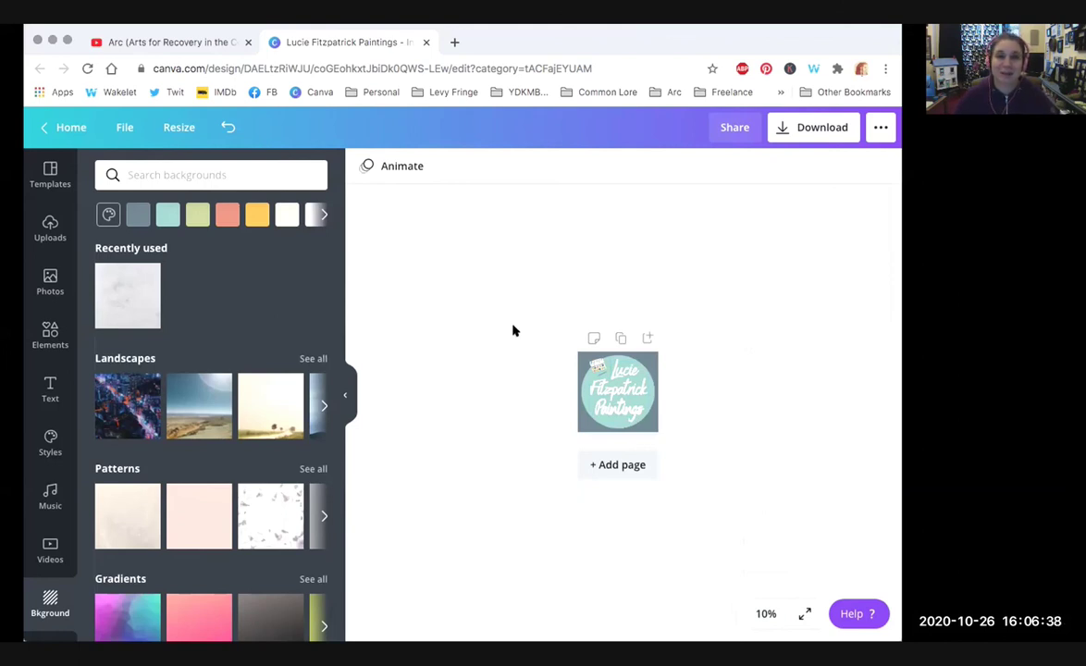
left_click_drag(513, 312, 696, 463)
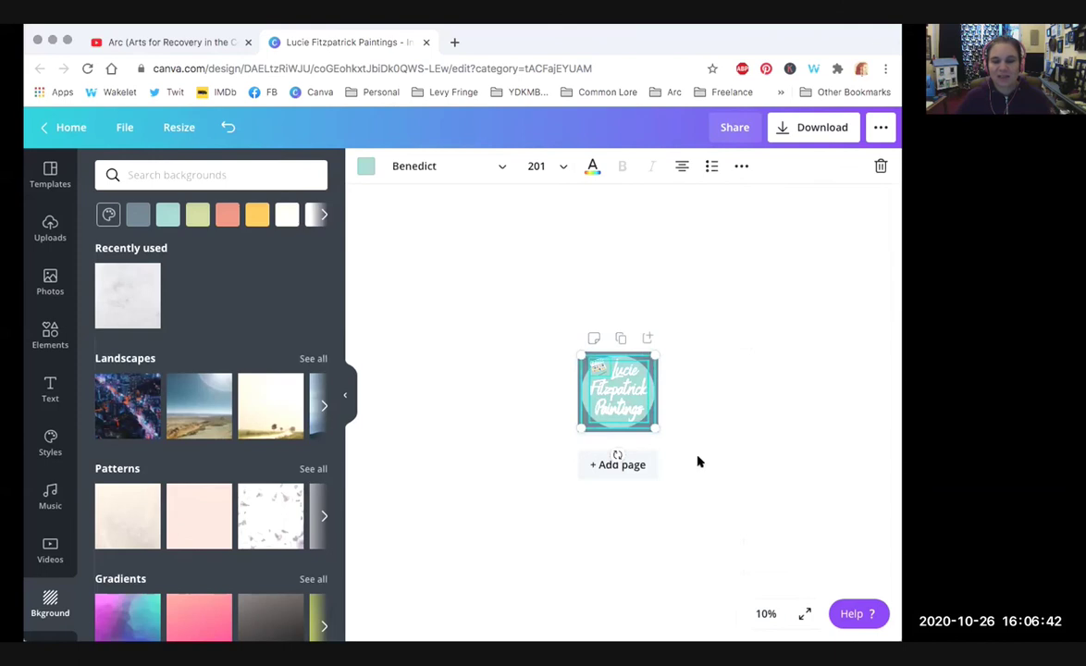
left_click_drag(645, 423, 638, 416)
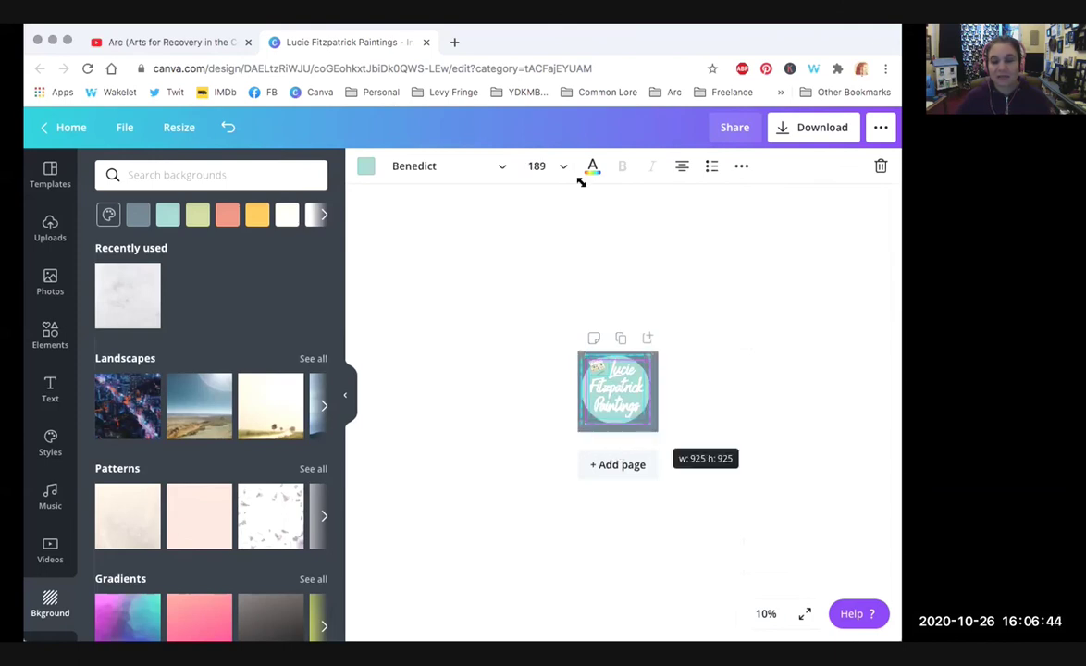
left_click(504, 269)
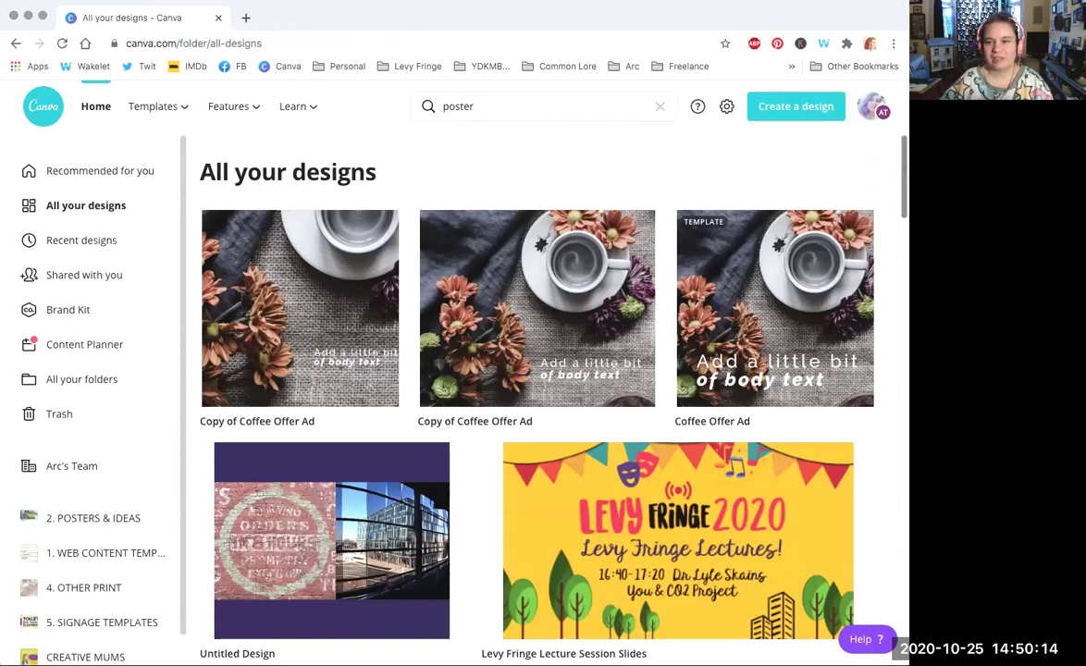
mouse_move(233, 125)
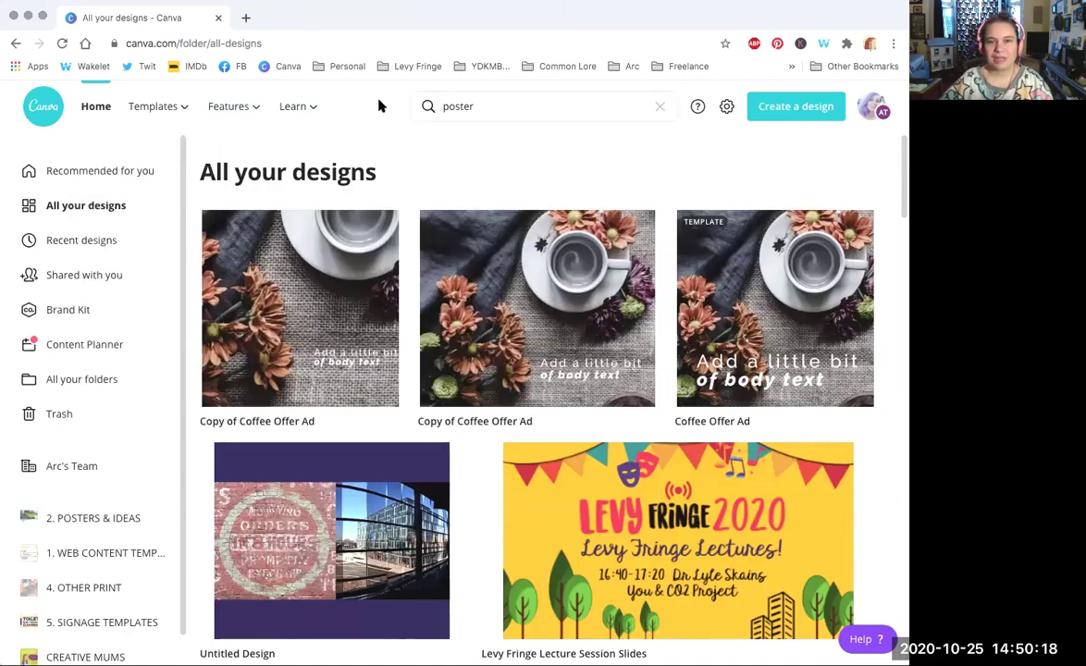